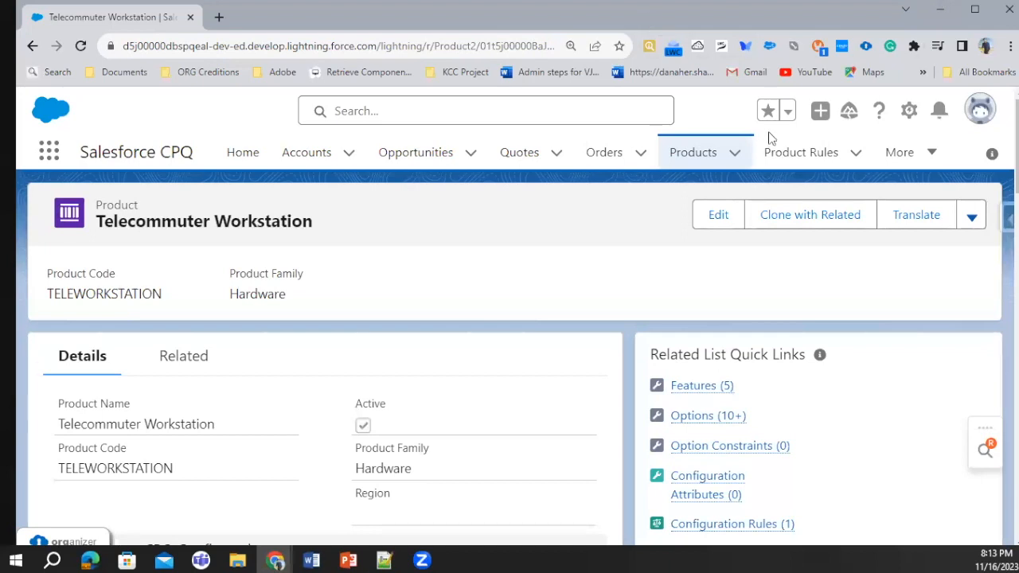
Open the "Hide and Show Camera and Microphones" product rule in its own browser tab from the Product Rules list
ctrl+click(792, 159)
click(337, 10)
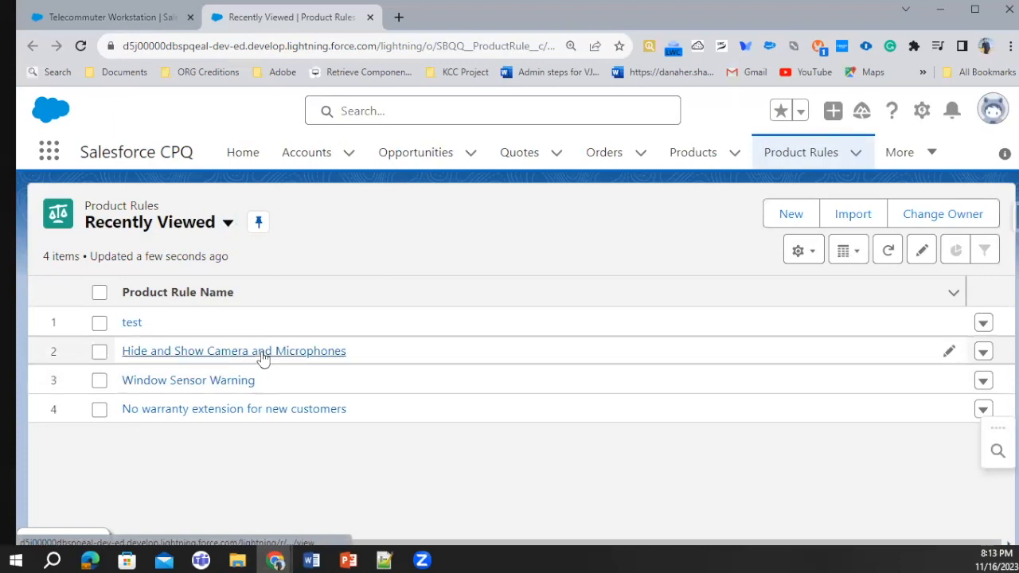
right_click(292, 355)
click(318, 361)
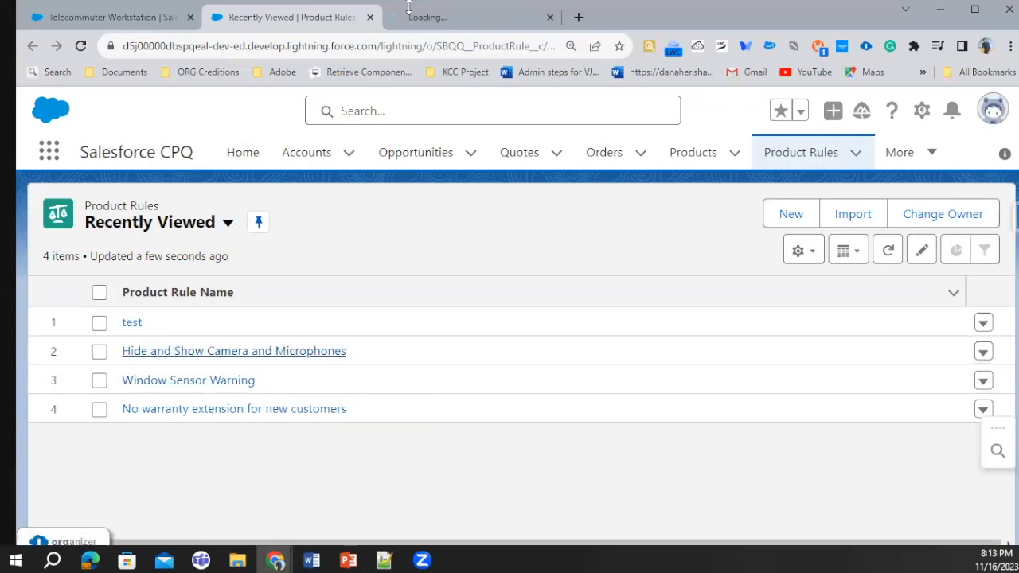
click(420, 7)
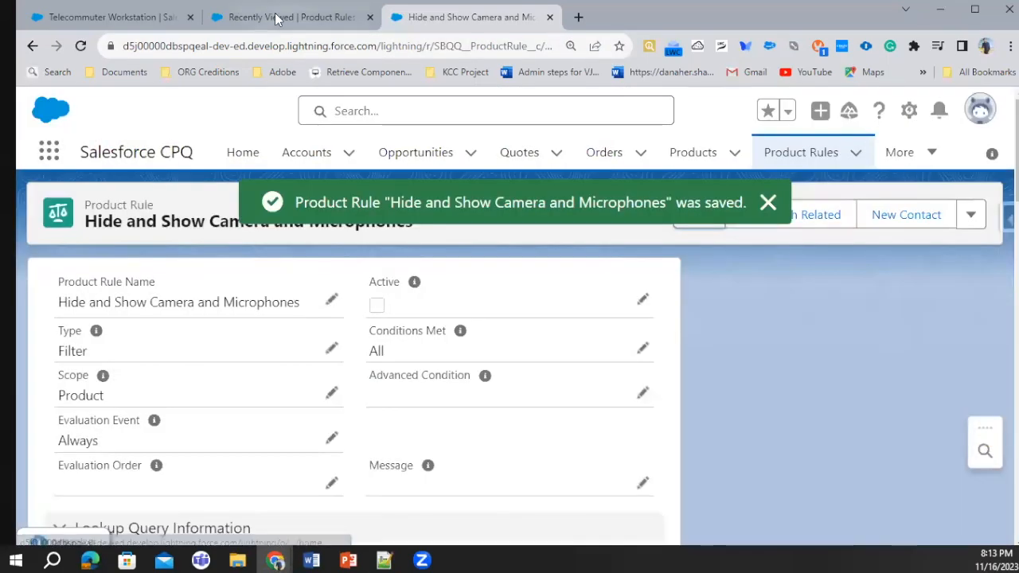
Open quote Q-00002 from the Quotes list and bring up its line editor
click(273, 17)
click(508, 157)
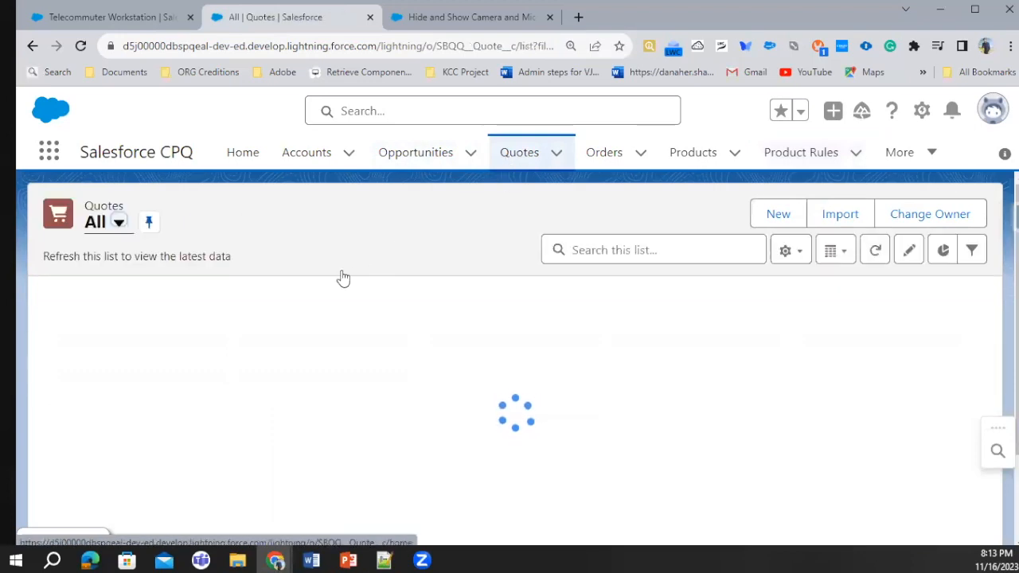
click(150, 381)
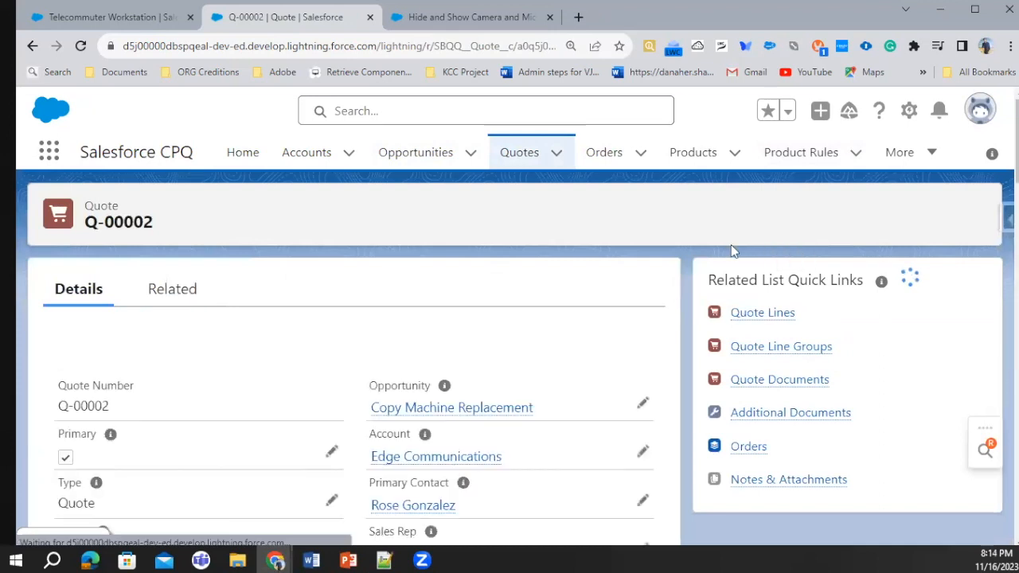
click(553, 222)
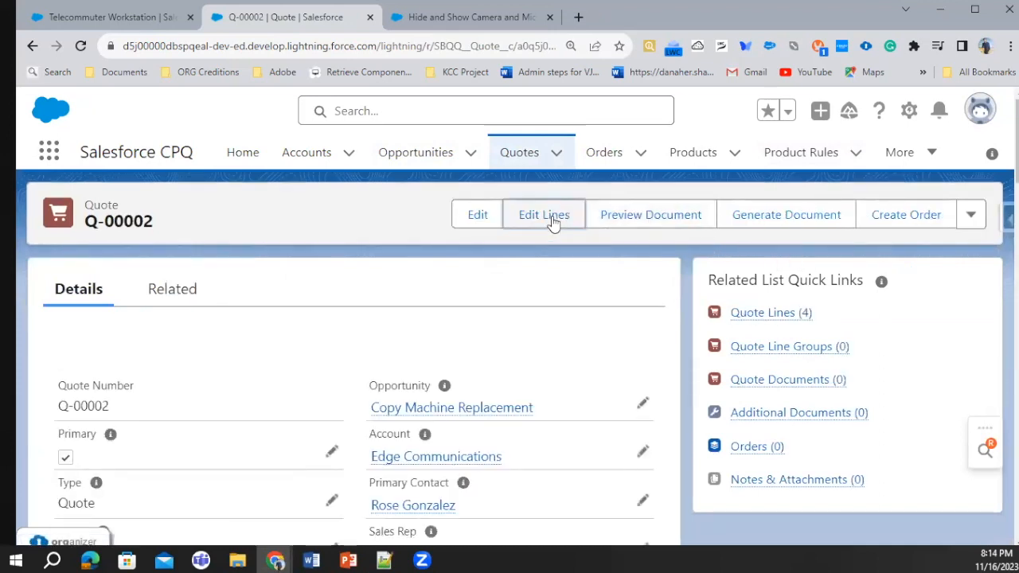
Copy the product name Telecommuter Workstation from its product record and return to the quote
click(84, 11)
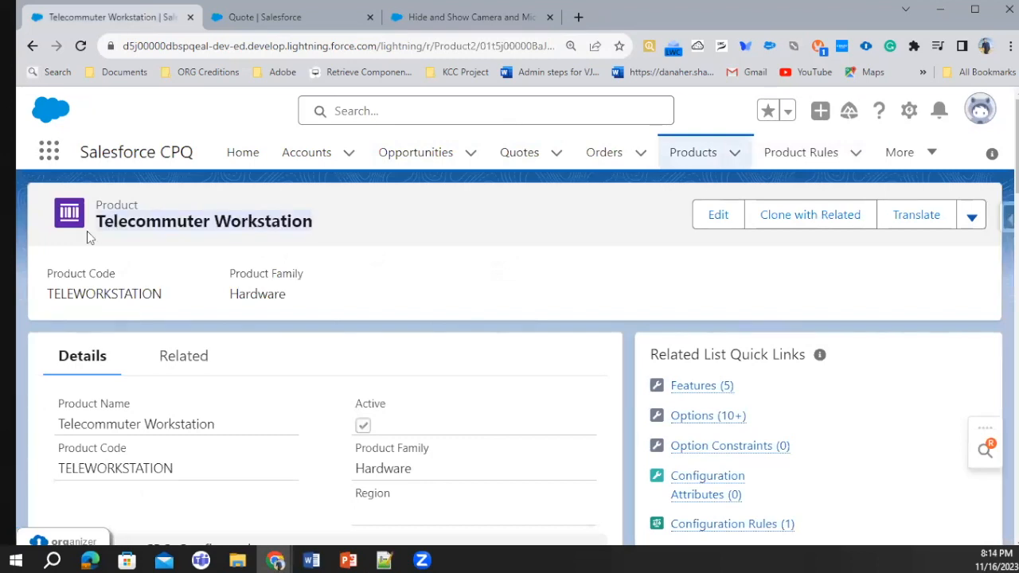
drag(95, 226, 295, 218)
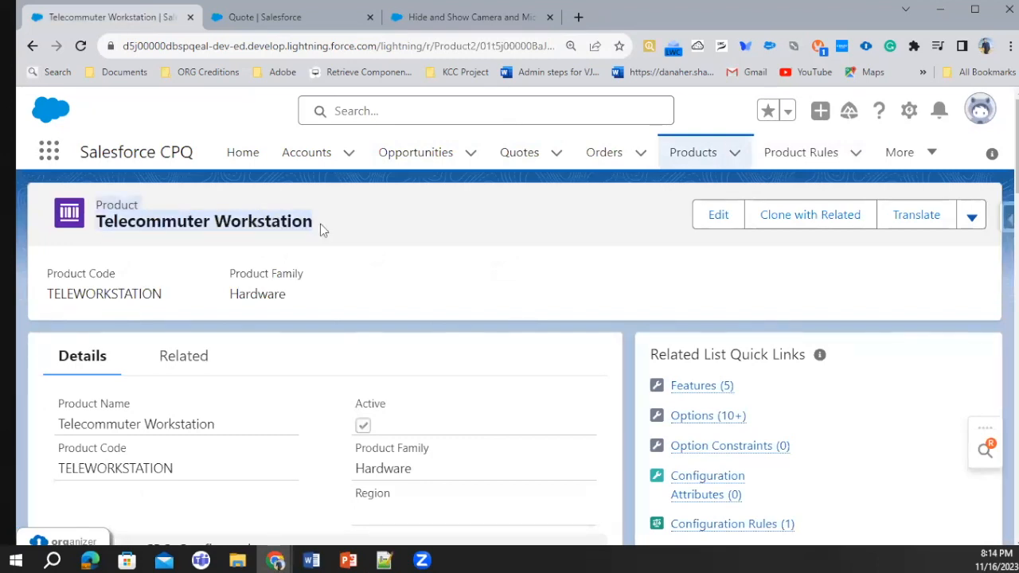
key(ctrl+Tab)
Delete all existing line items from the quote and quick-save it
drag(696, 543, 867, 541)
click(940, 402)
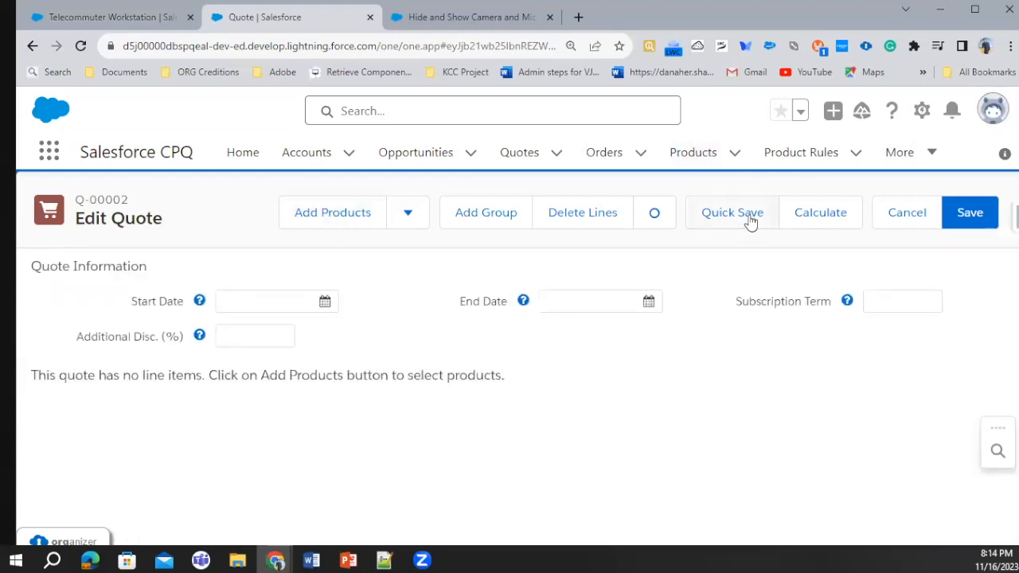
click(748, 223)
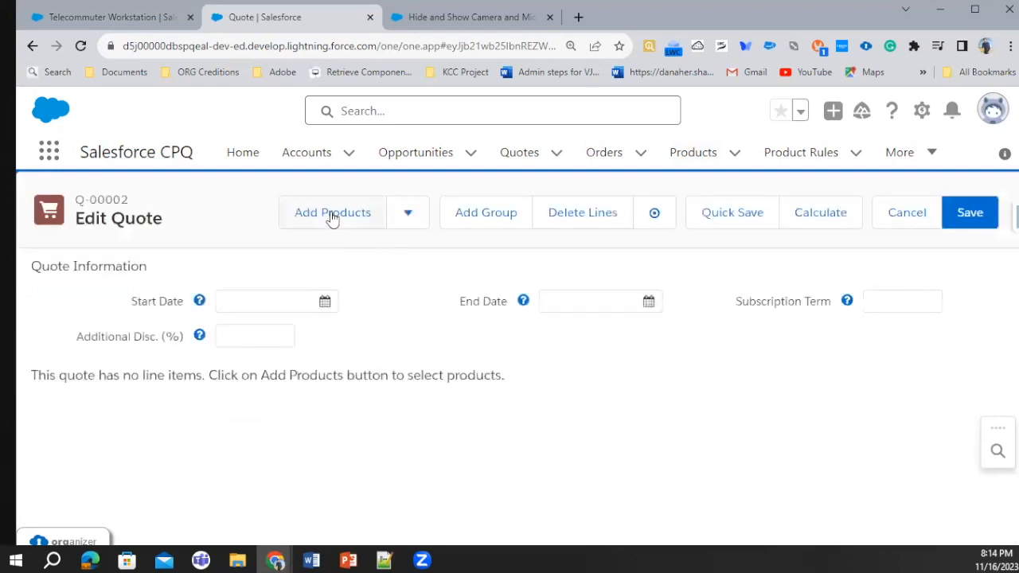
Search the product selection for Telecommuter Workstation and select it to configure the bundle on the quote
click(332, 213)
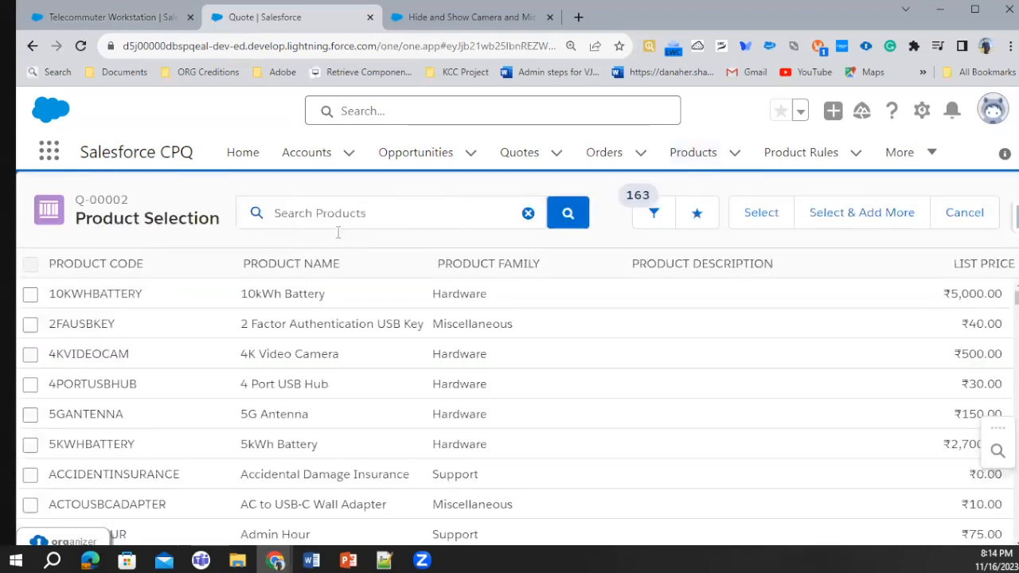
text(Telecommuter Workstation)
click(568, 212)
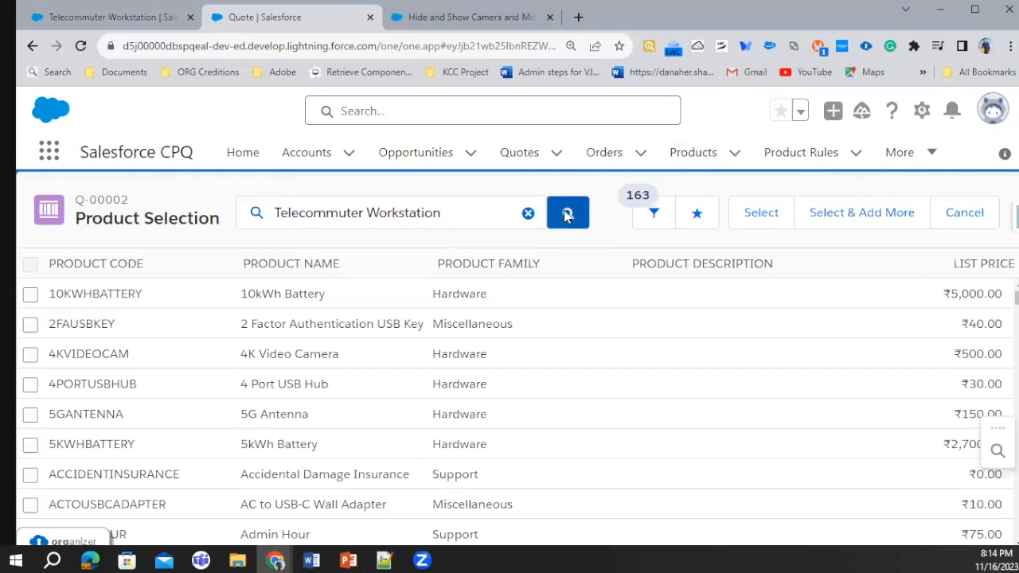
click(30, 294)
click(760, 213)
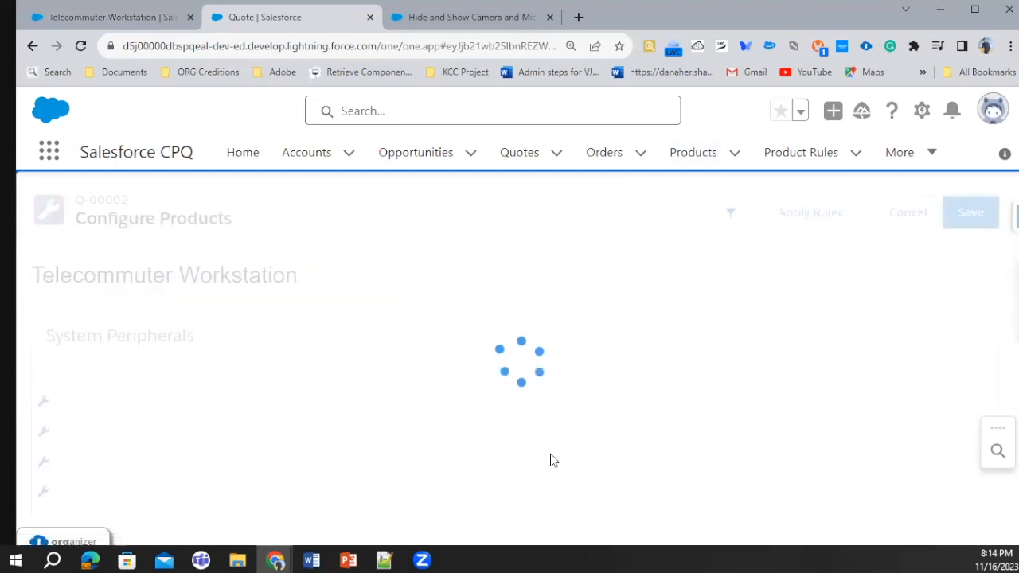
Select the 4 Port USB Hub option in the bundle's System Peripherals feature
scroll(171, 446, down, 2)
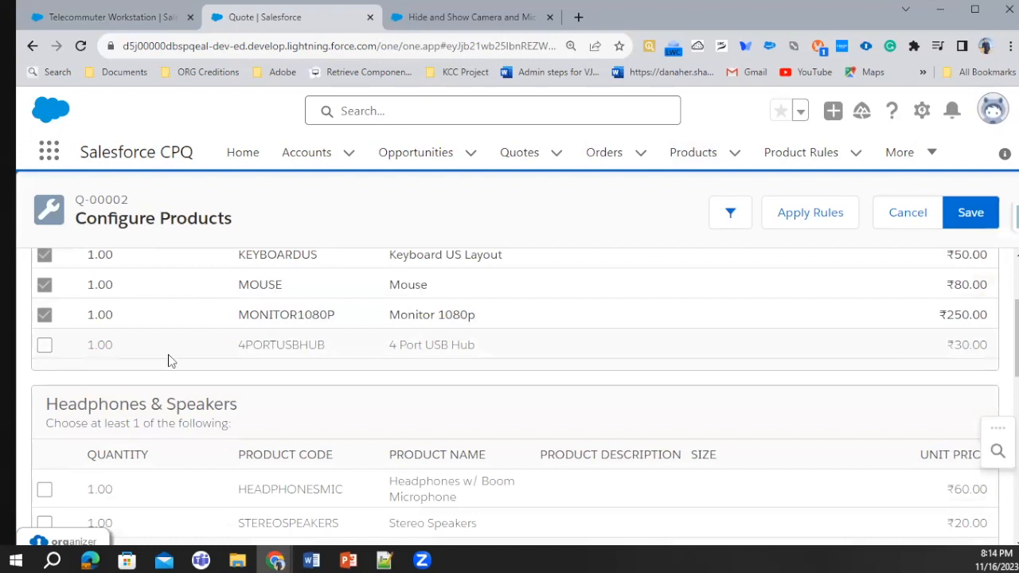
click(44, 345)
Examine which camera and microphone options the bundle offers with the 4 Port USB Hub selected
scroll(159, 406, down, 2)
scroll(156, 396, down, 2)
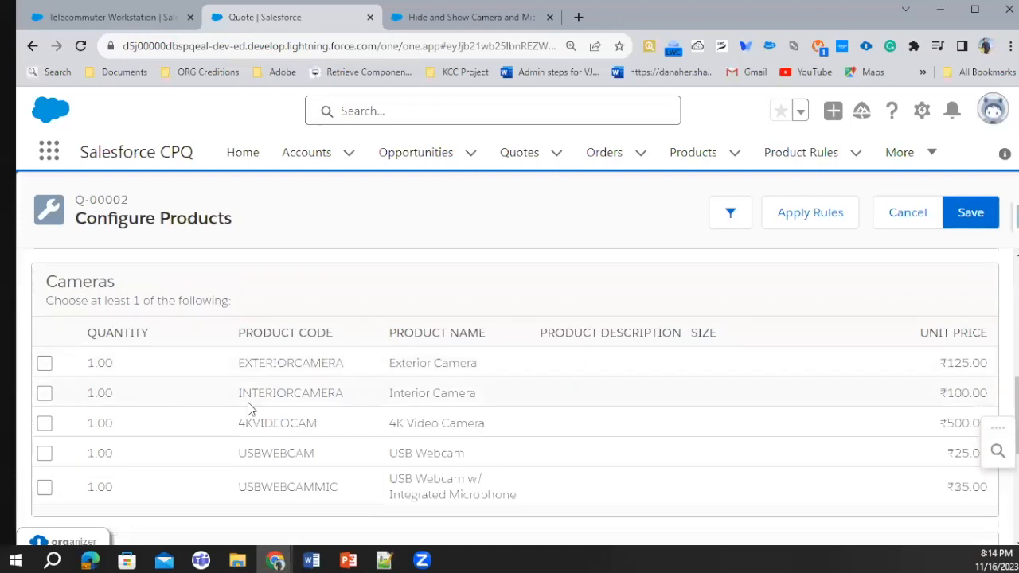
drag(233, 453, 309, 451)
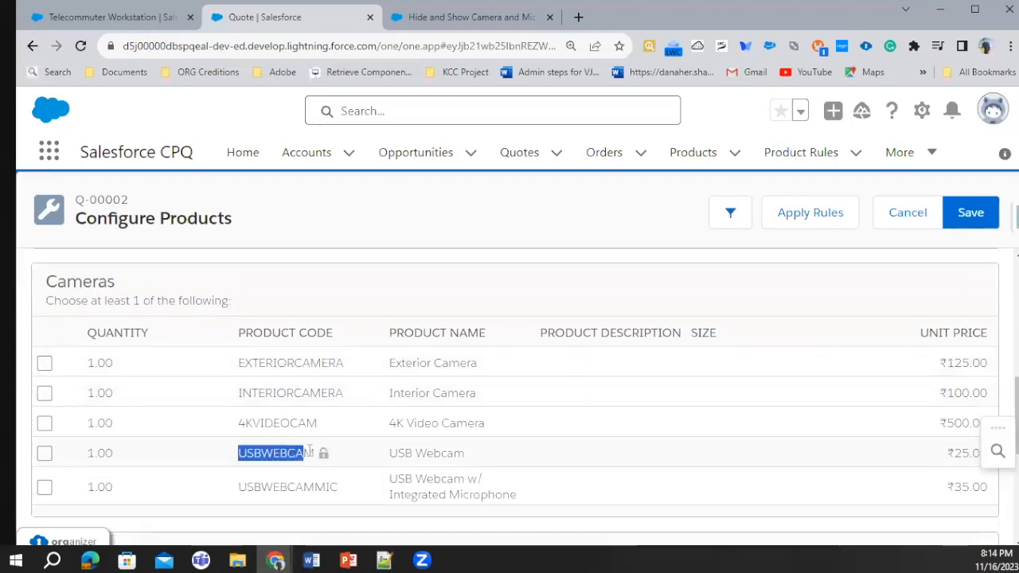
double_click(301, 451)
double_click(291, 392)
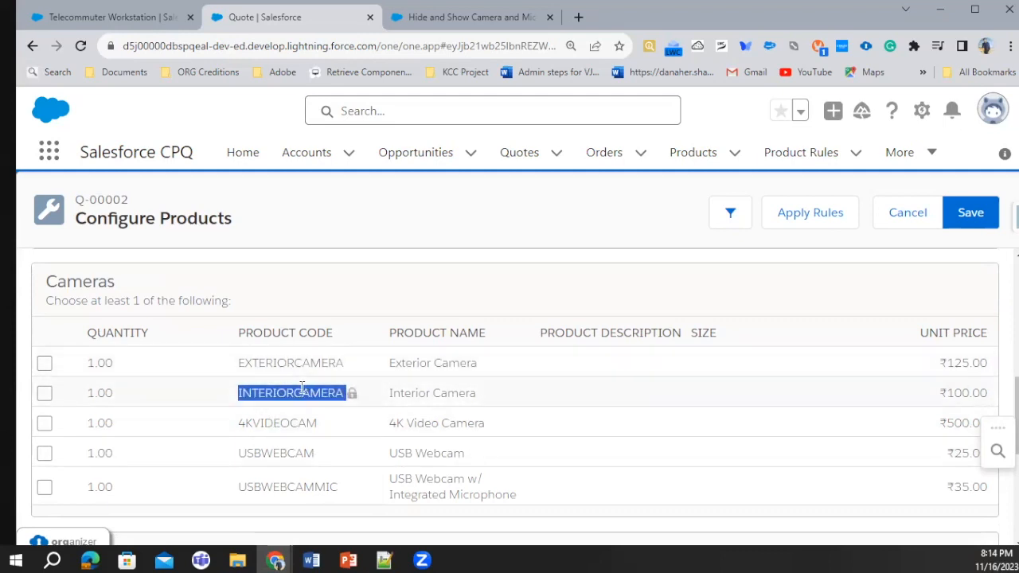
scroll(303, 395, down, 2)
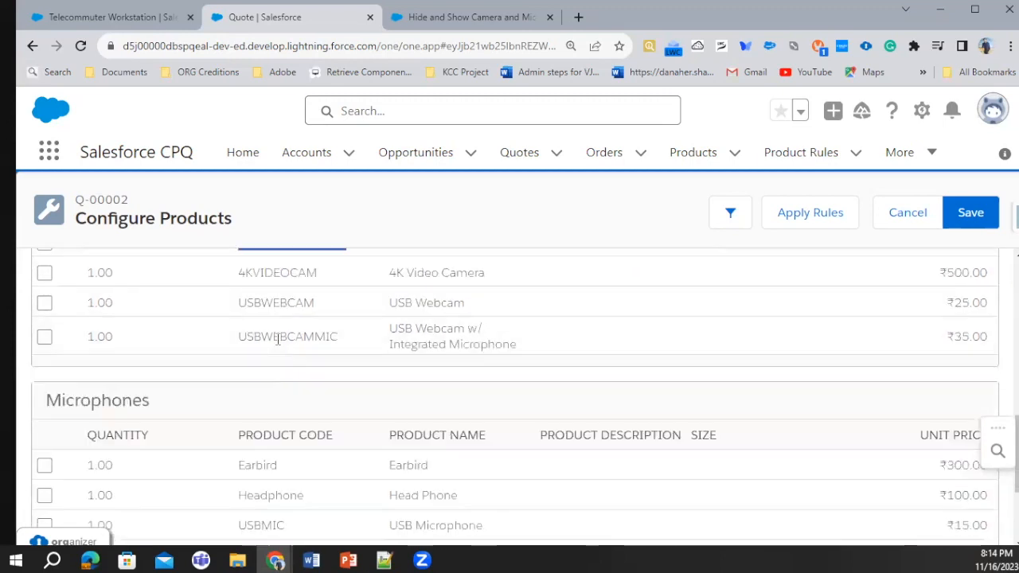
scroll(277, 330, up, 1)
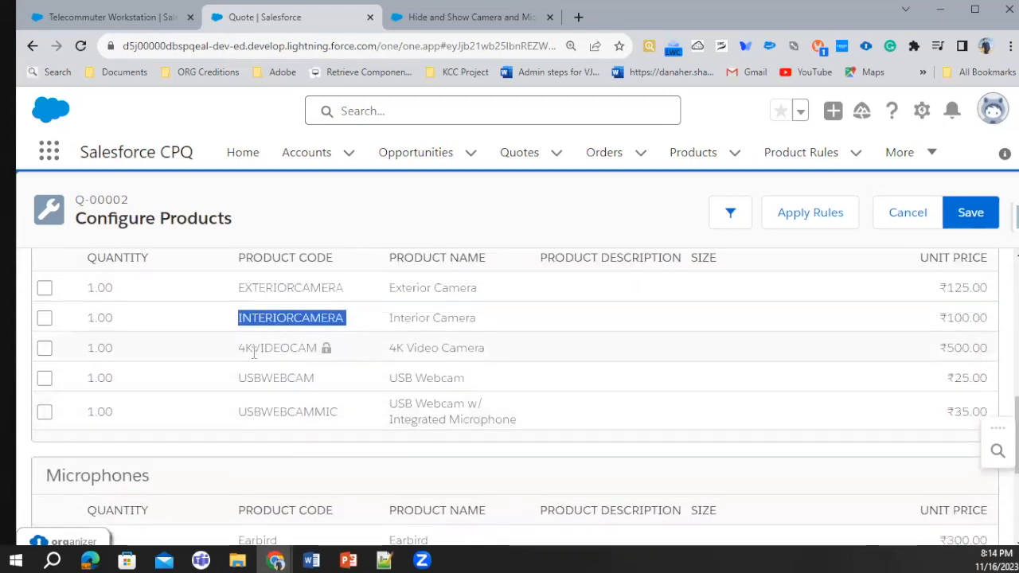
click(236, 314)
drag(237, 318, 327, 317)
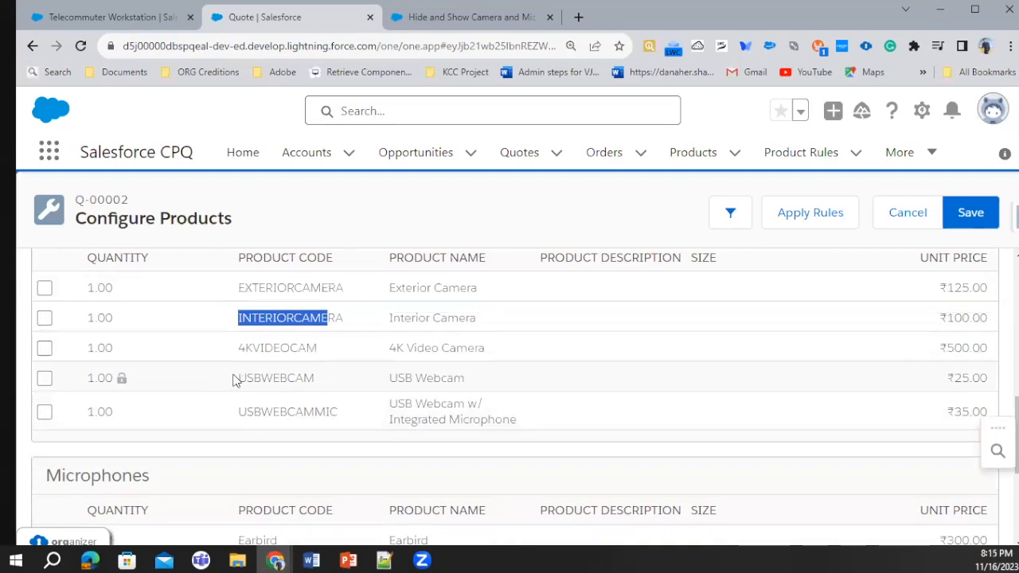
Deselect the 4 Port USB Hub option and select it again
scroll(139, 355, up, 3)
scroll(138, 356, up, 2)
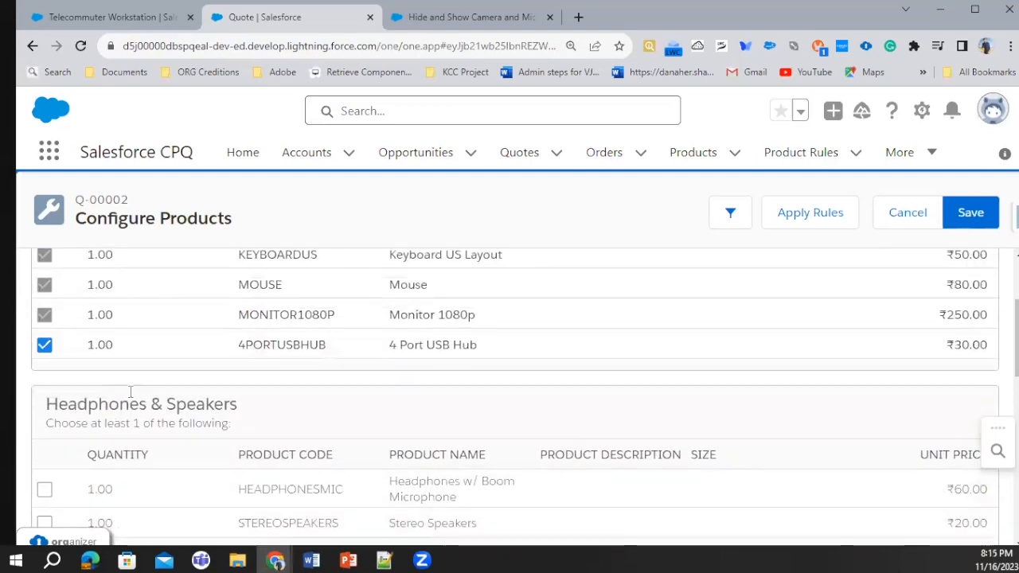
click(45, 345)
click(45, 346)
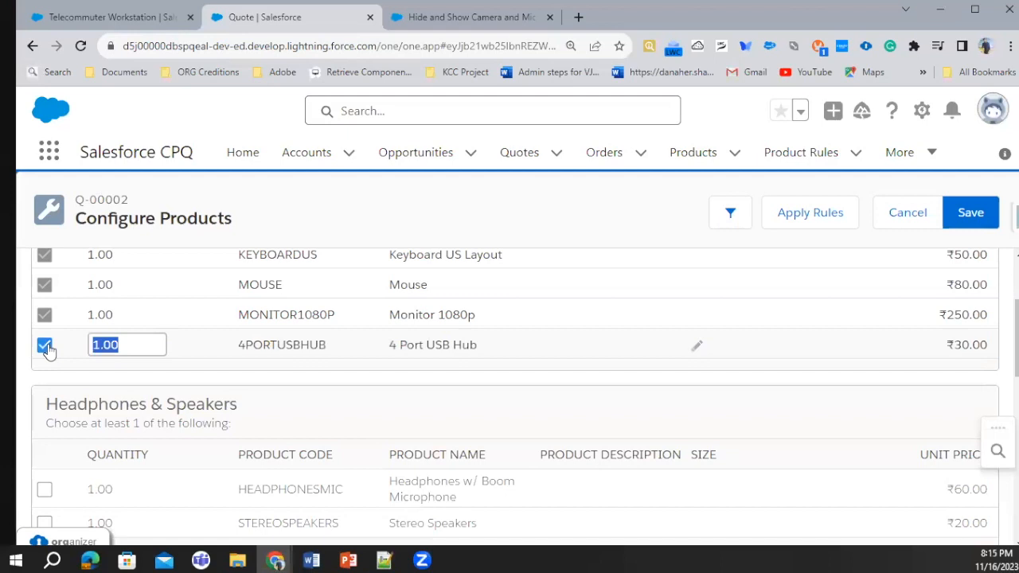
Compare the USB and non-USB products in the Cameras and Microphones features against the selected 4 Port USB Hub
scroll(398, 405, down, 6)
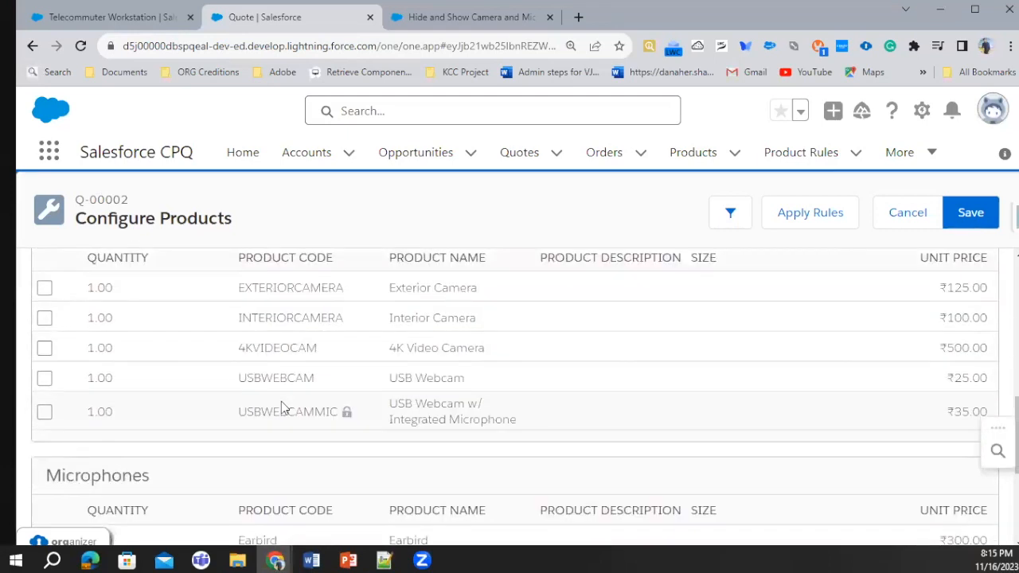
drag(235, 378, 416, 402)
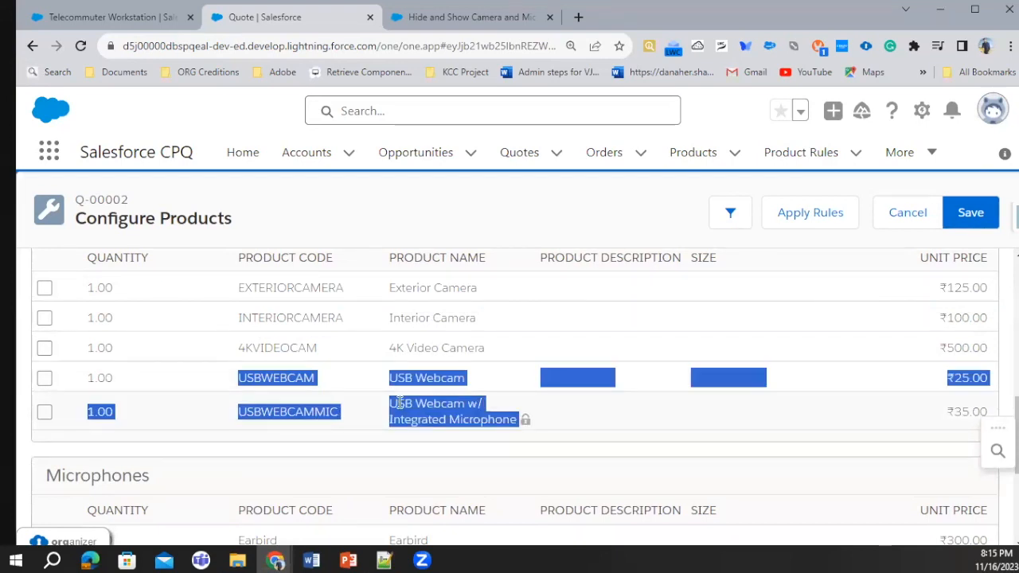
scroll(249, 413, down, 2)
scroll(259, 415, down, 1)
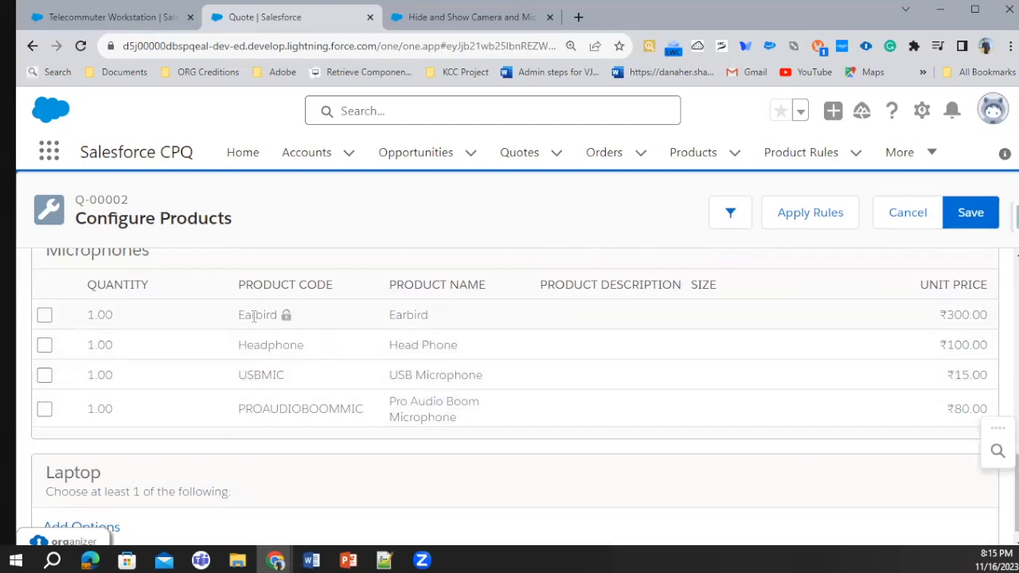
scroll(250, 316, up, 7)
scroll(262, 358, down, 4)
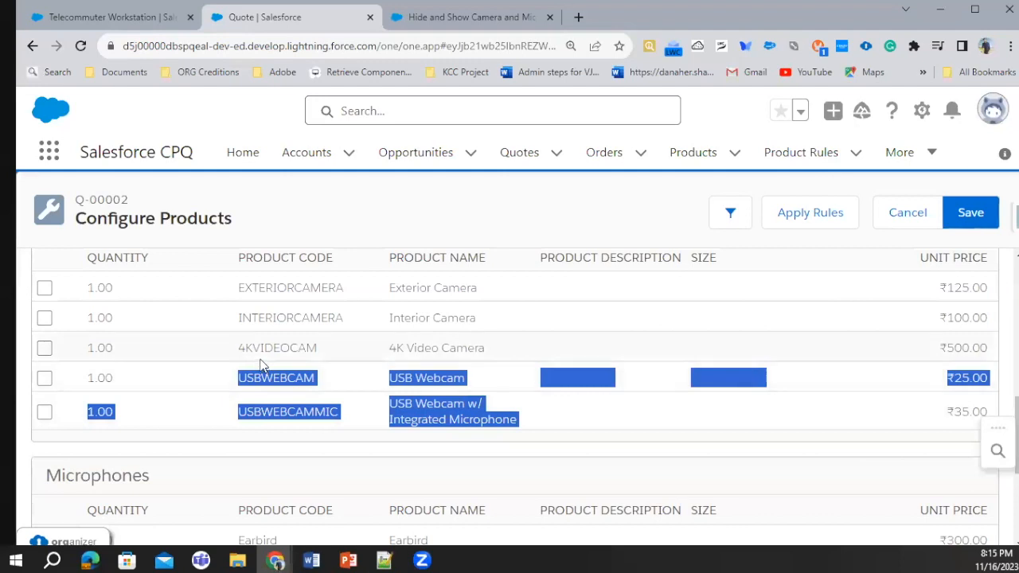
scroll(374, 390, down, 2)
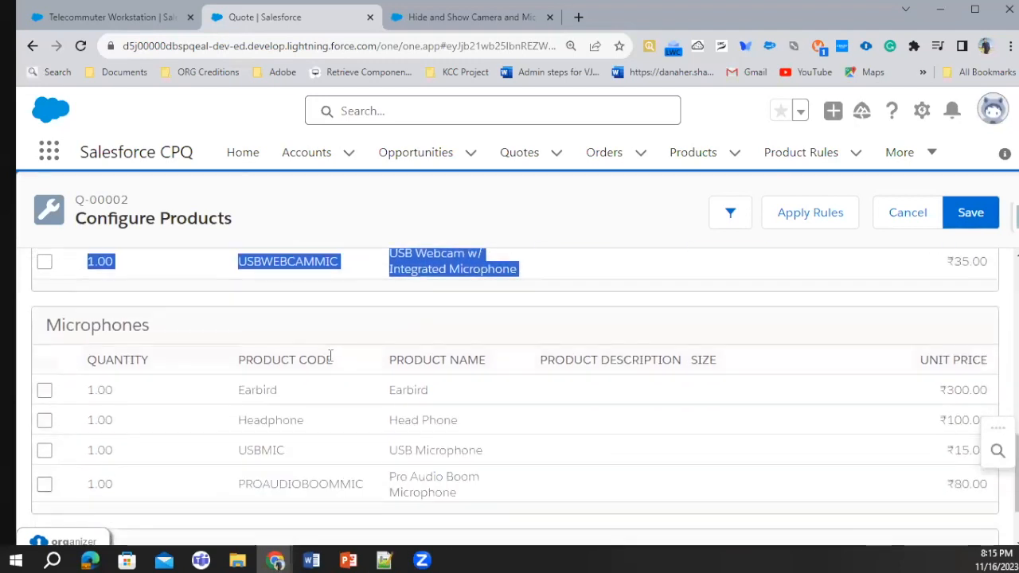
scroll(330, 358, up, 2)
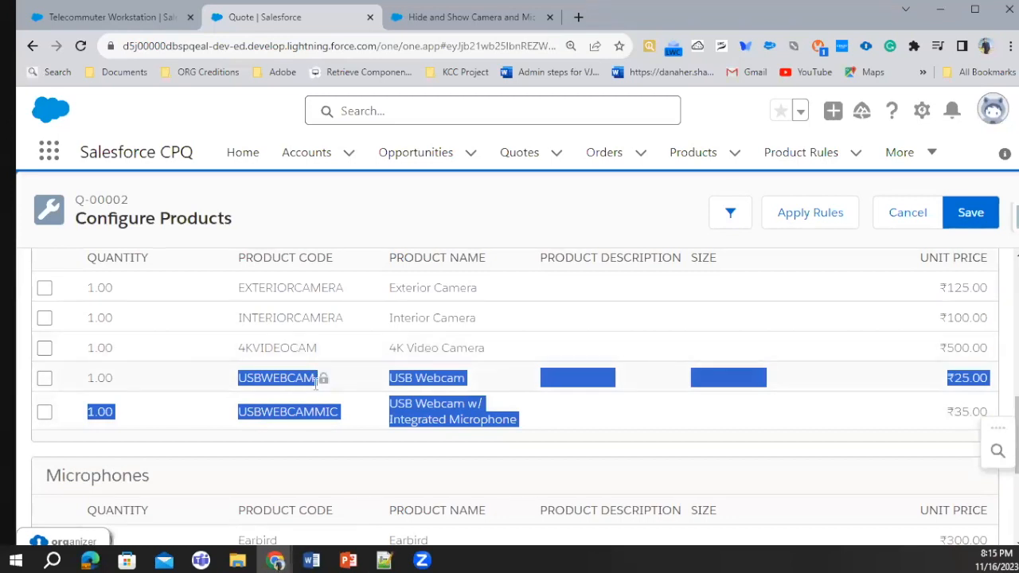
scroll(317, 382, down, 3)
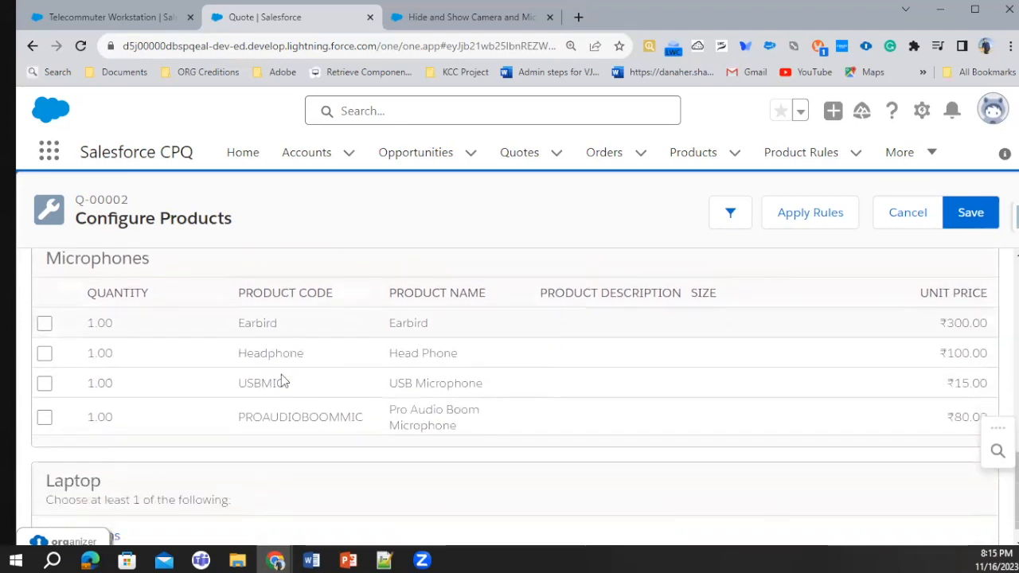
scroll(288, 368, up, 10)
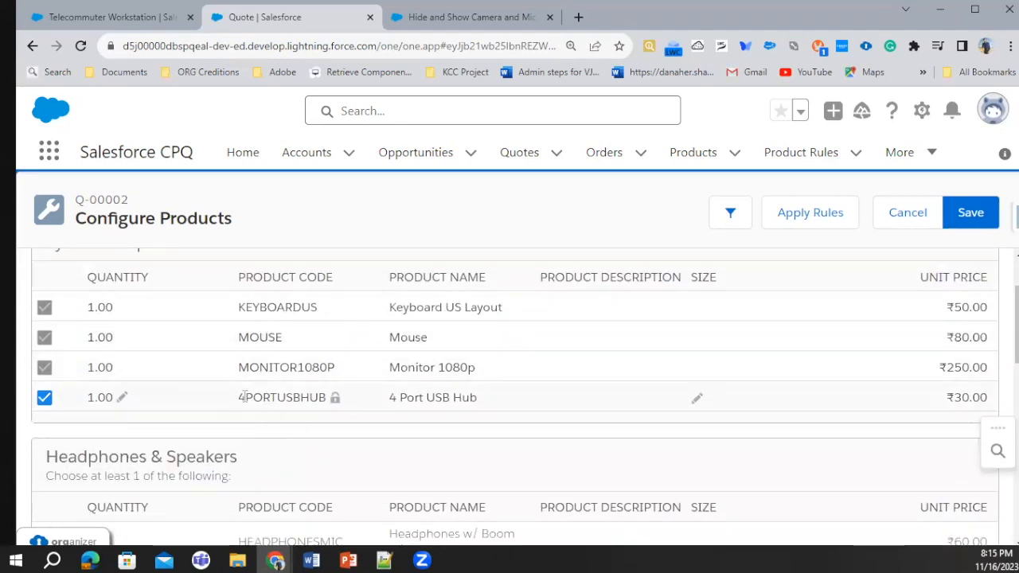
double_click(247, 397)
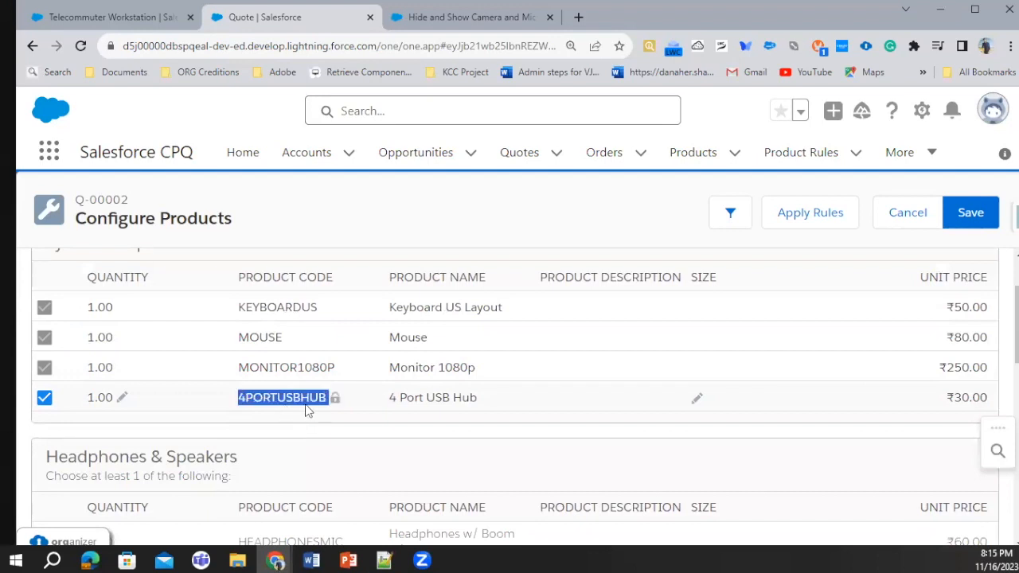
scroll(319, 409, down, 5)
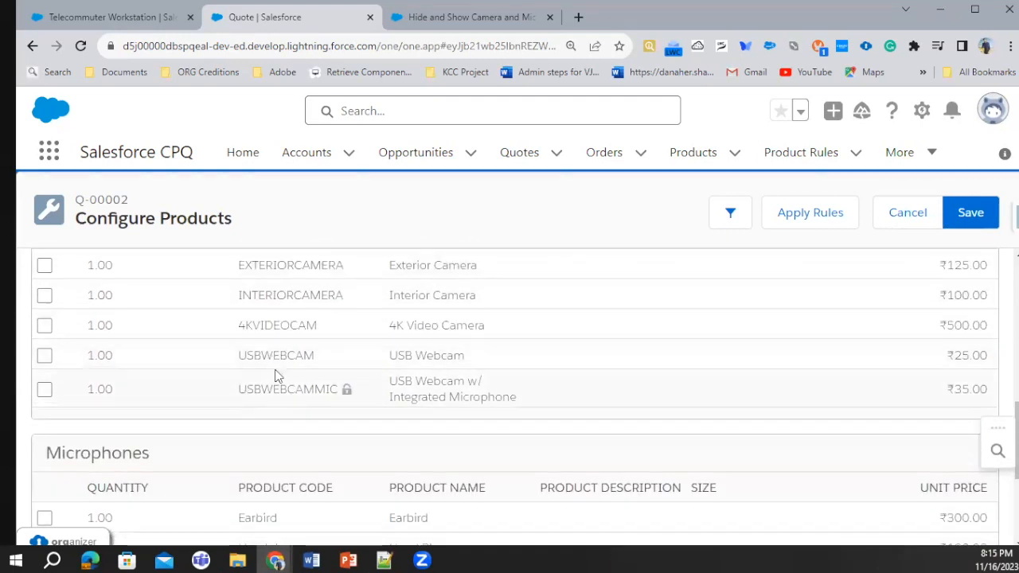
scroll(294, 407, down, 3)
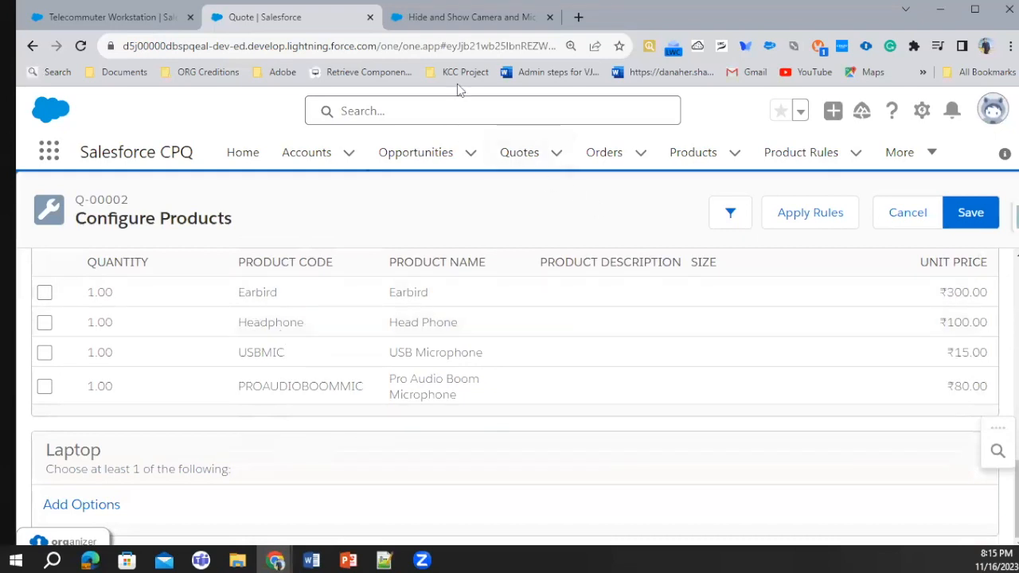
Open the product rules list in a separate browser tab and start a new product rule
click(444, 17)
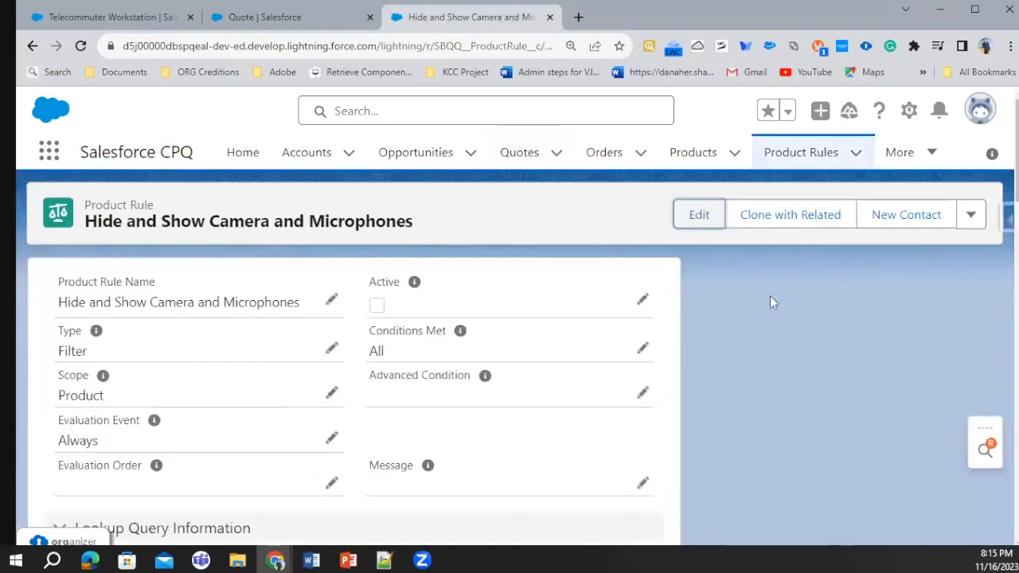
middle_click(793, 159)
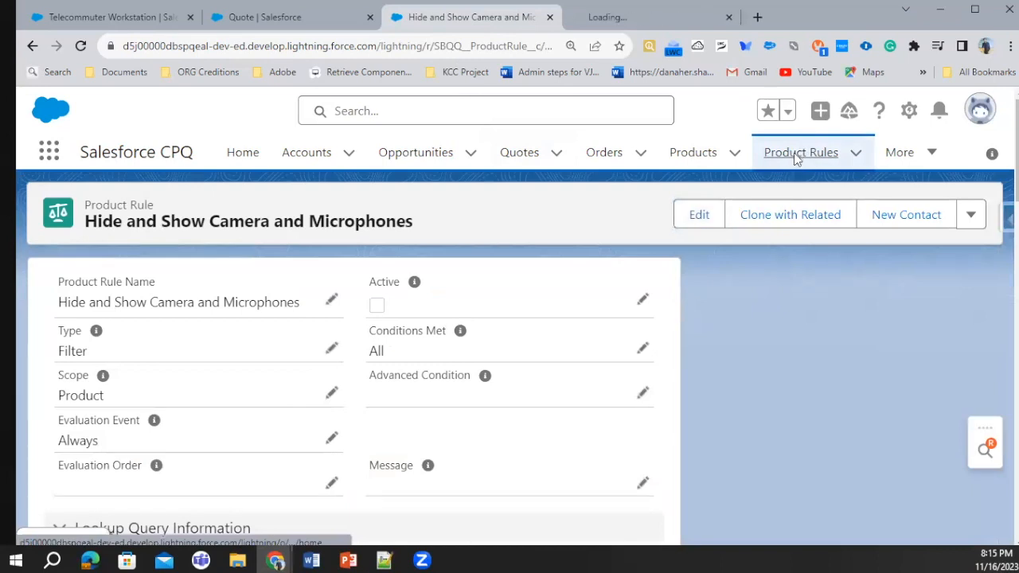
click(650, 17)
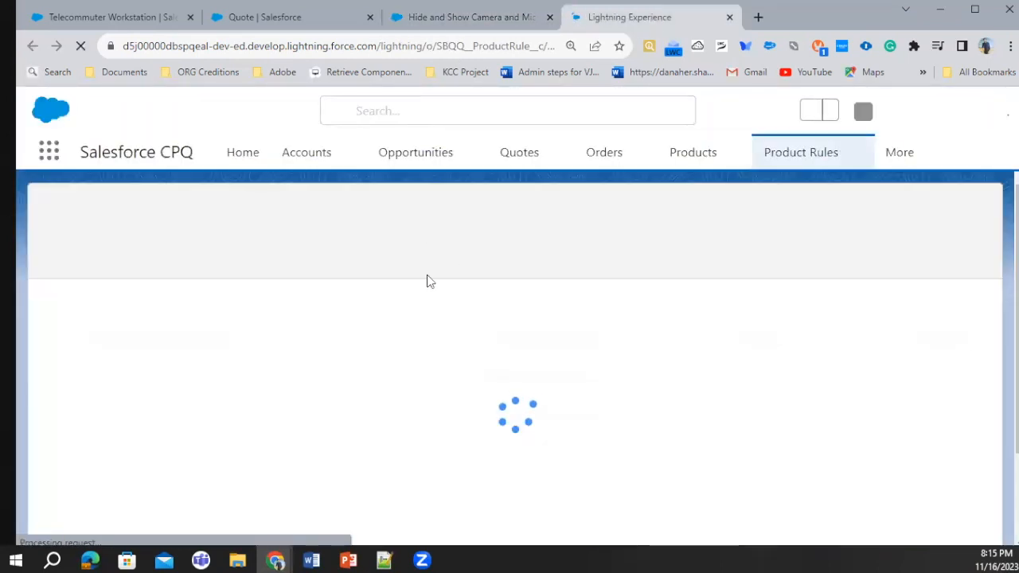
click(778, 216)
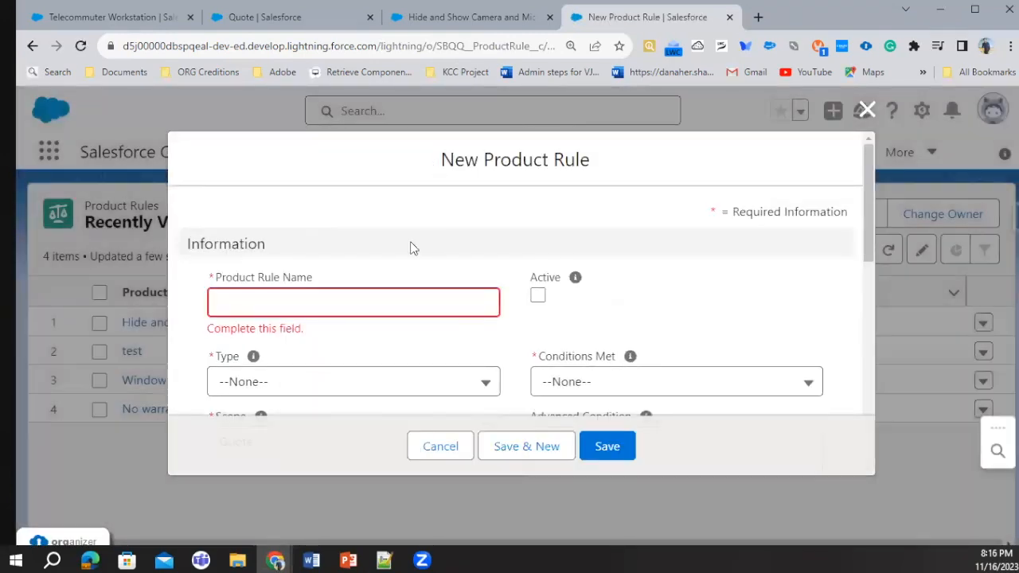
Name the new product rule "Hide Camera and Microphone From Telecommuter Bundle"
click(304, 294)
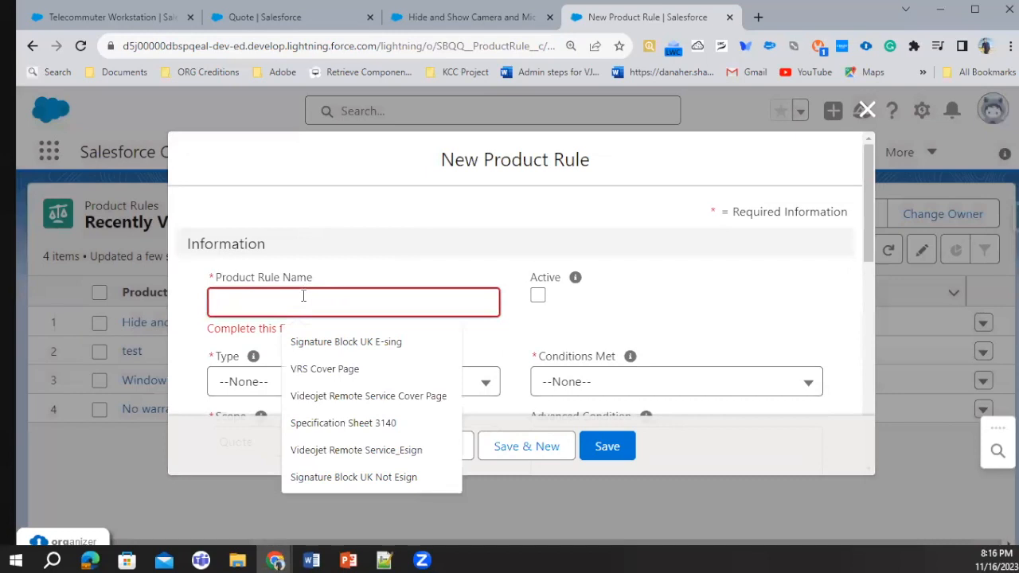
text(Hide)
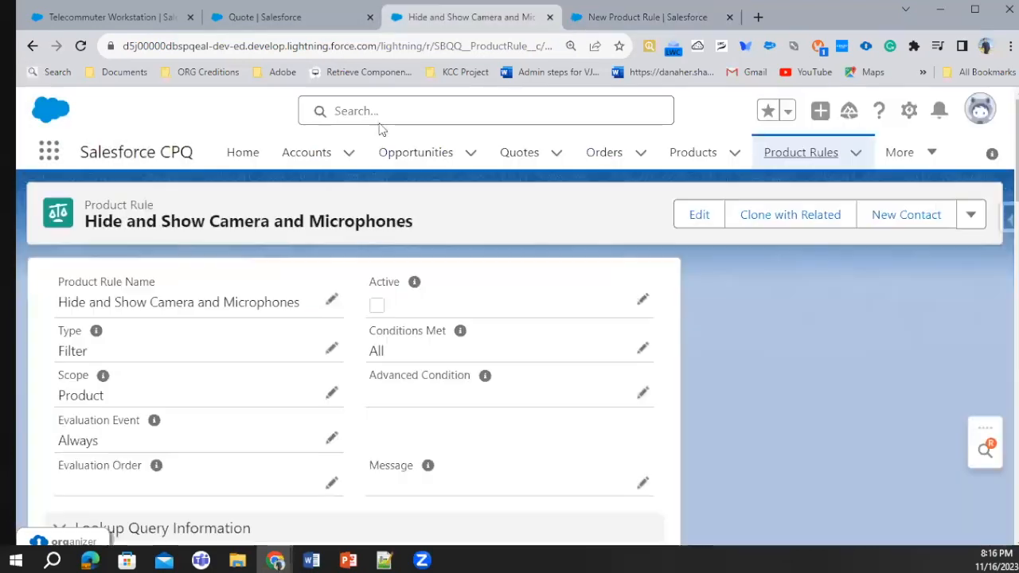
click(447, 17)
click(646, 16)
text(Camera and Microp)
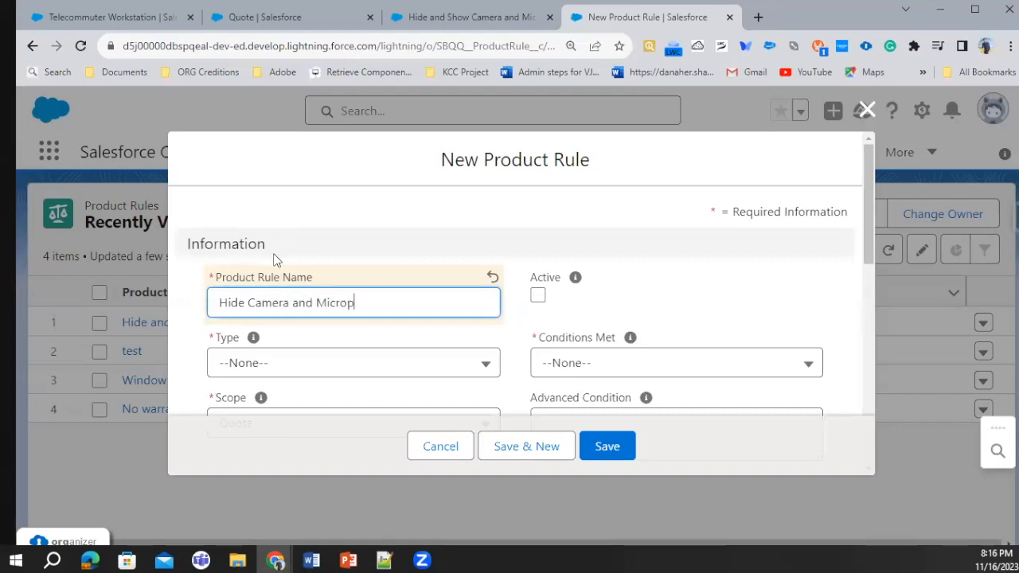
text(hone From Tee)
key(BackSpace)
text(kecomm)
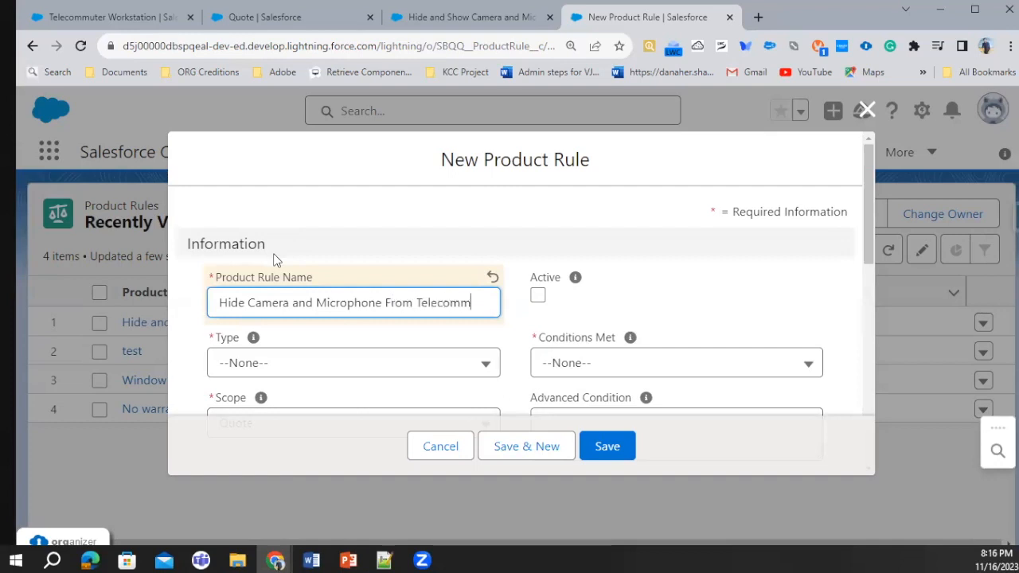
text(uter Bundle)
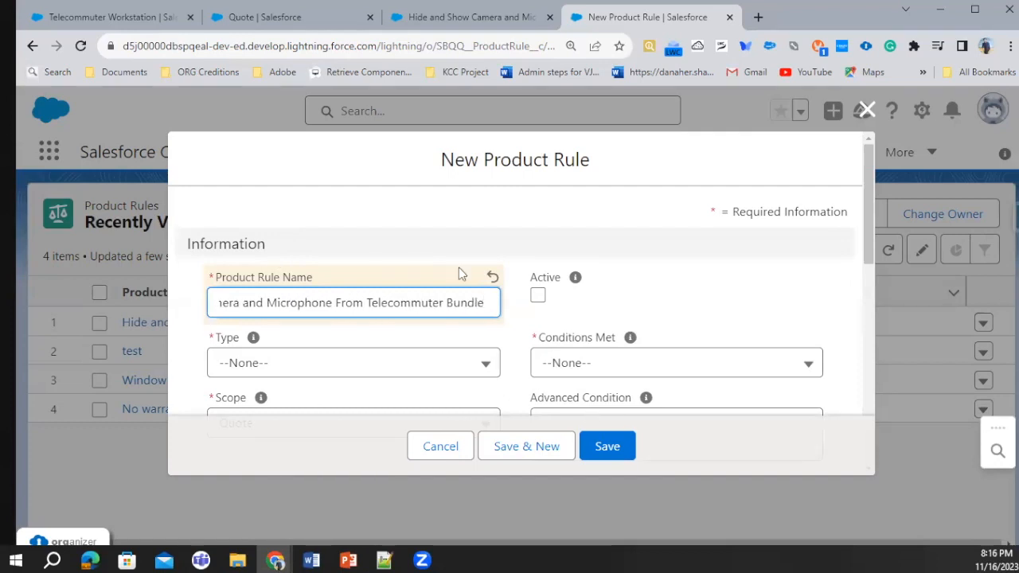
Set the rule's Conditions Met to All, its Type to Selection and its Scope to Quote
click(652, 366)
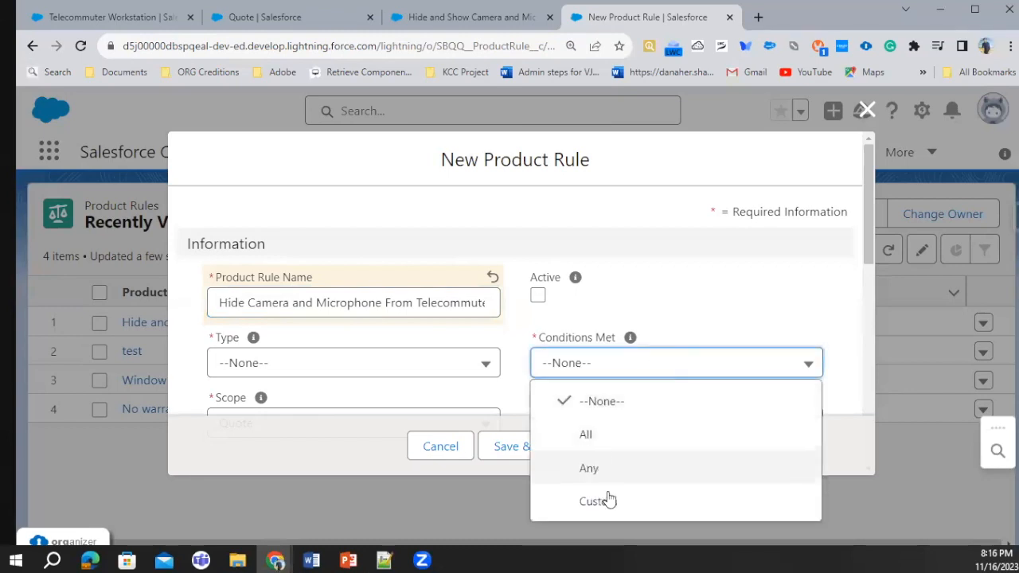
click(589, 436)
scroll(385, 344, down, 2)
click(285, 212)
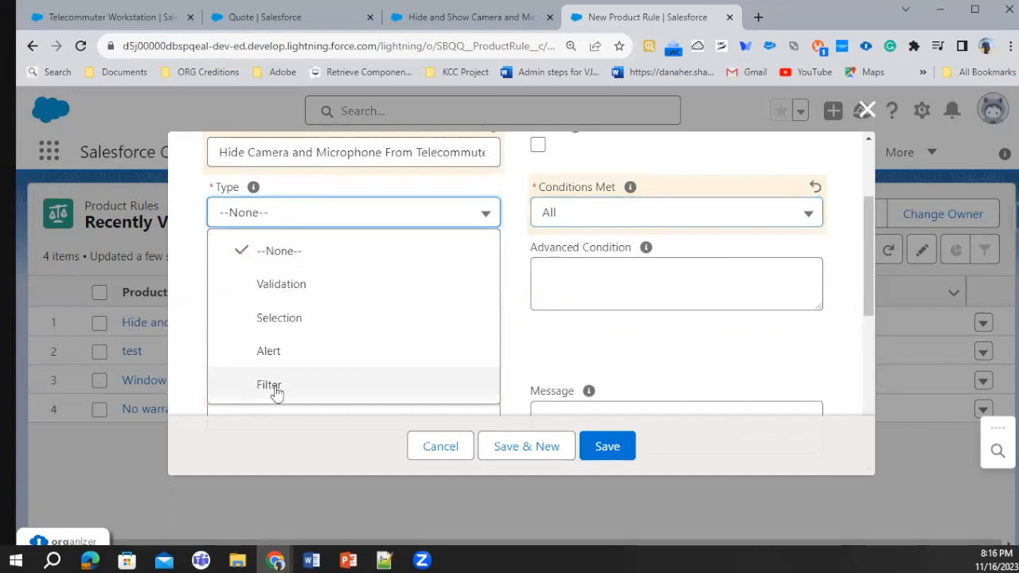
click(303, 328)
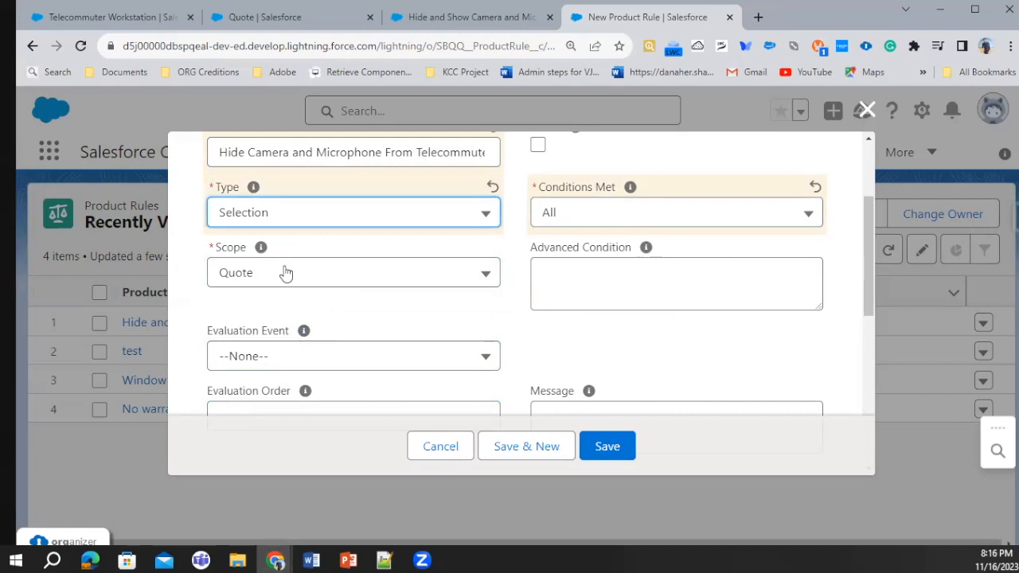
click(285, 273)
click(291, 355)
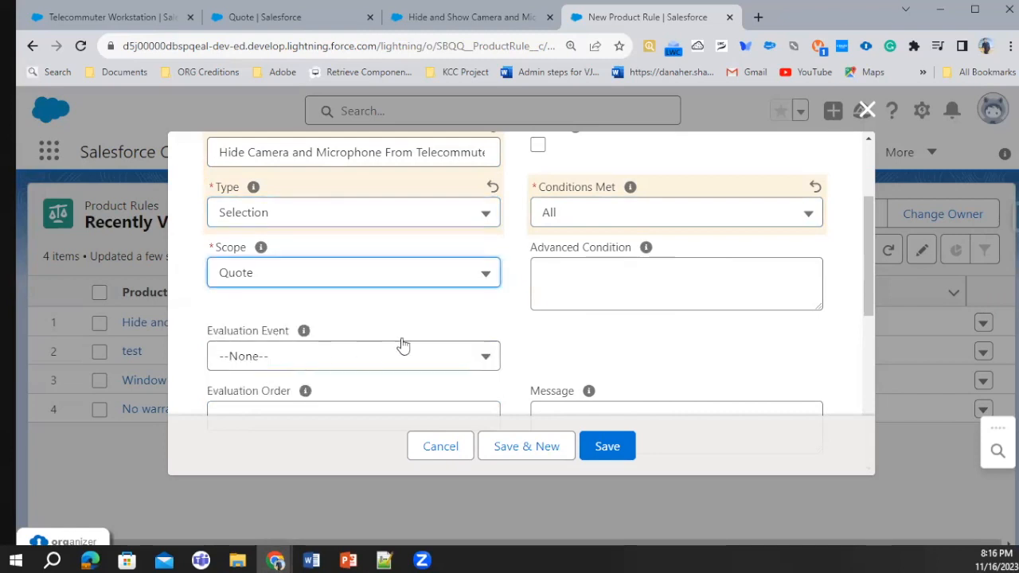
Set the rule's Evaluation Event to Always and its Evaluation Order to 50, leaving the message empty
scroll(354, 296, down, 1)
scroll(353, 298, down, 1)
click(319, 208)
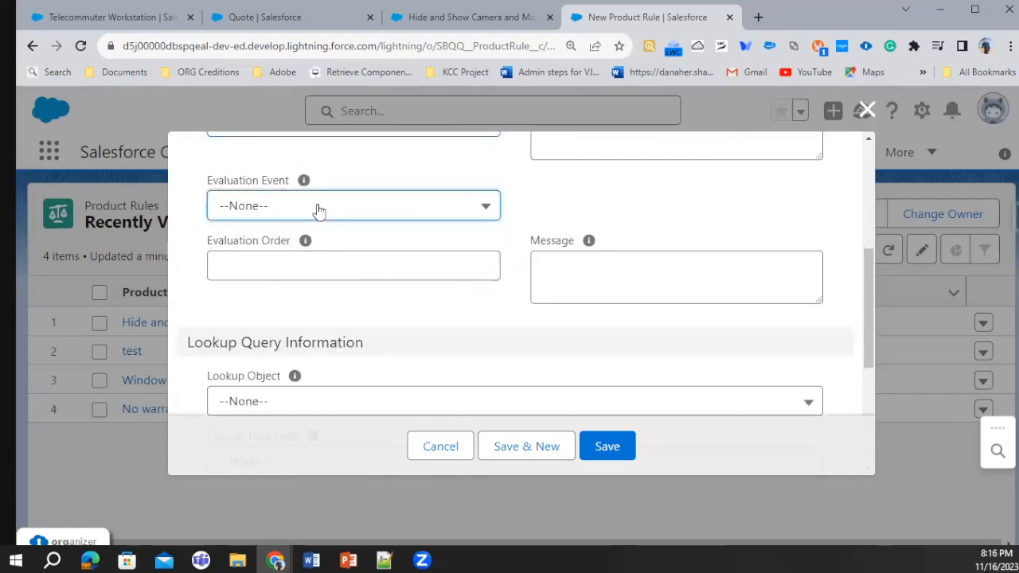
click(286, 381)
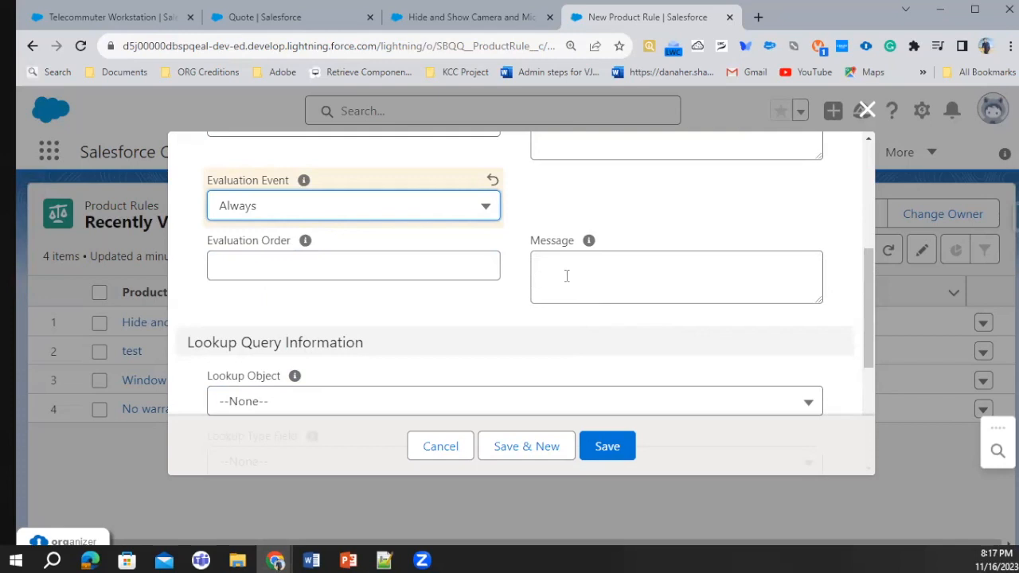
scroll(566, 275, up, 1)
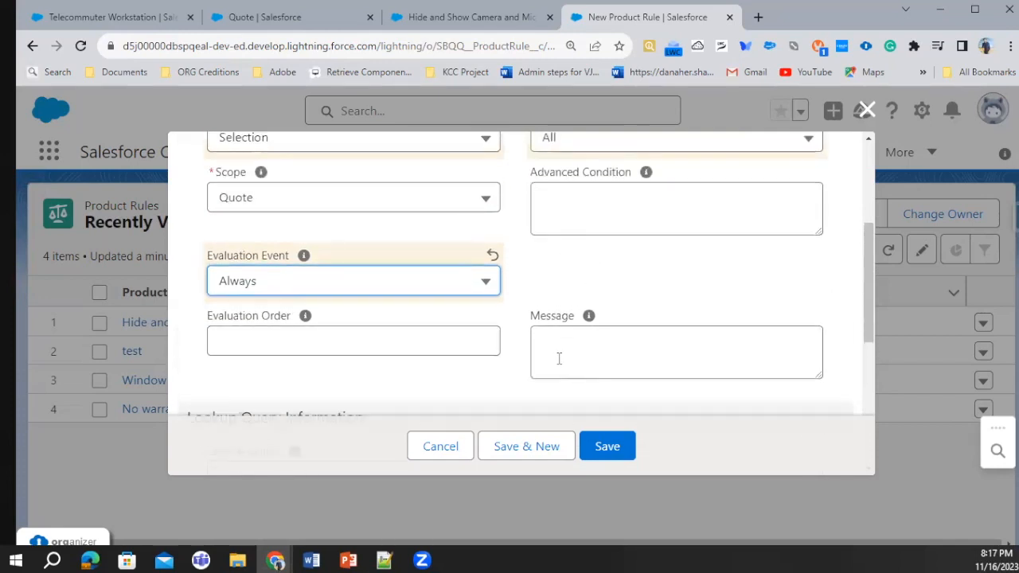
click(694, 344)
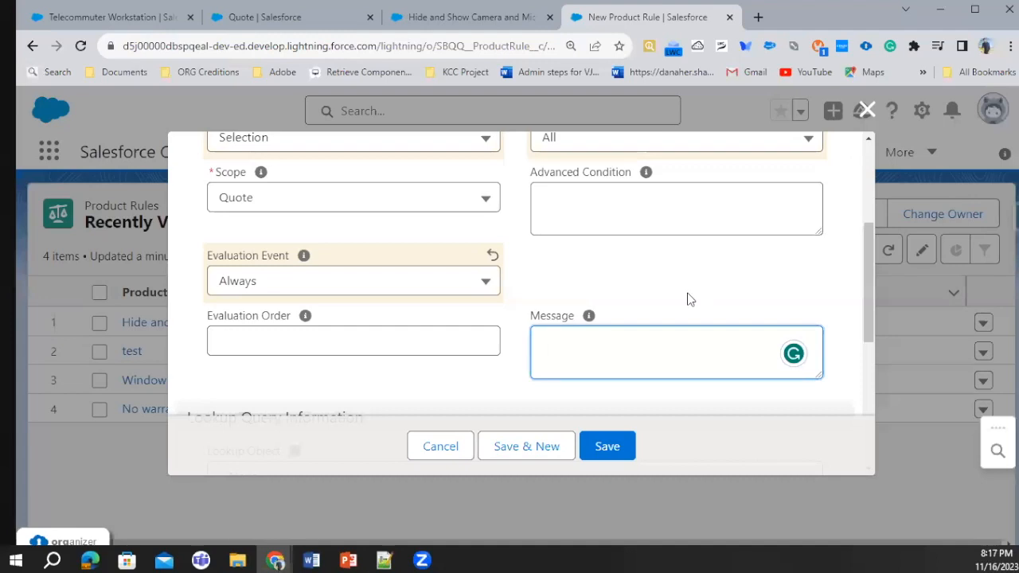
click(229, 329)
text(100)
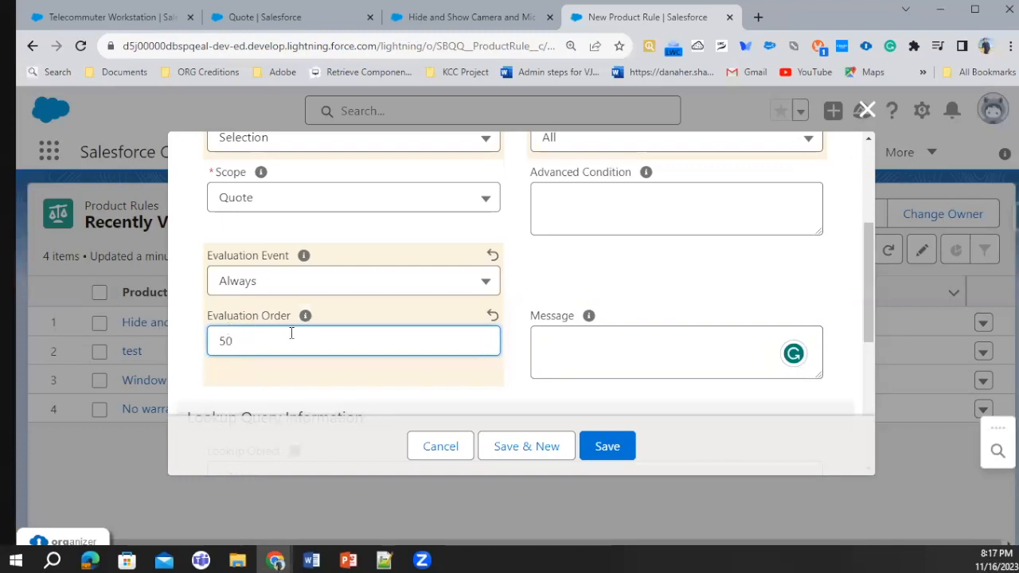
Review the Lookup Query Information fields, leave them at None, and save the new product rule
scroll(288, 334, down, 5)
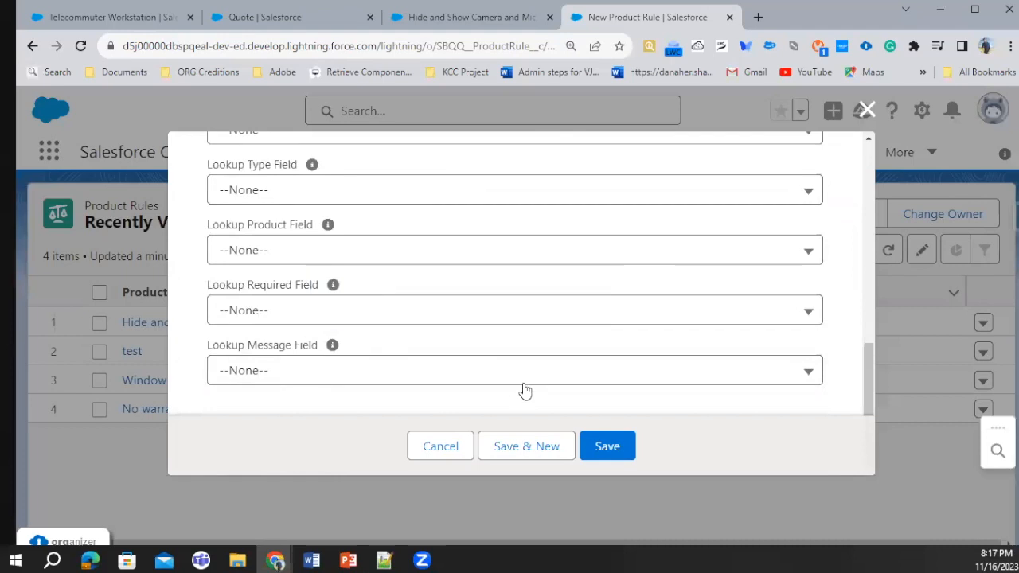
scroll(263, 263, up, 1)
scroll(259, 248, up, 2)
click(316, 355)
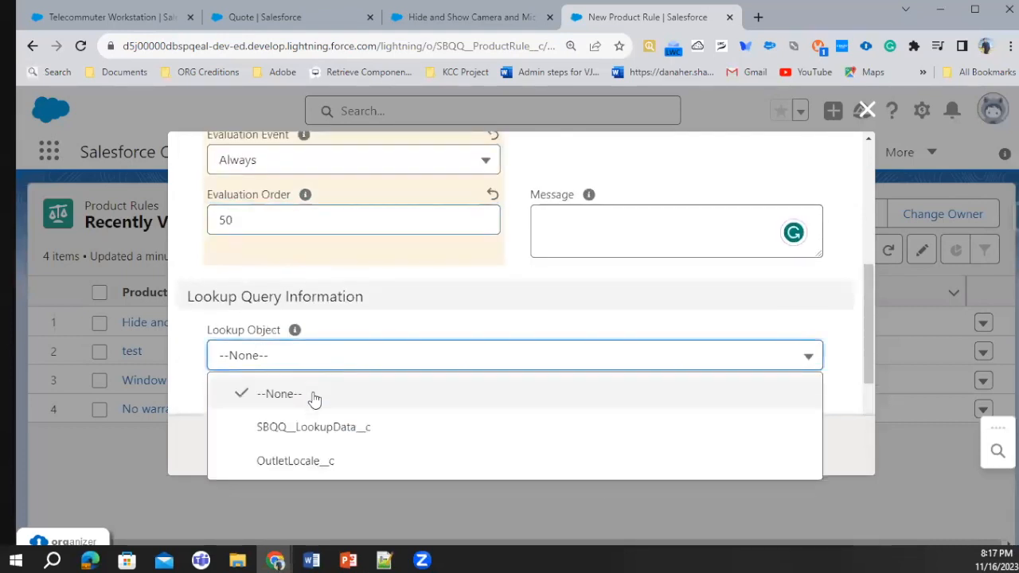
click(374, 342)
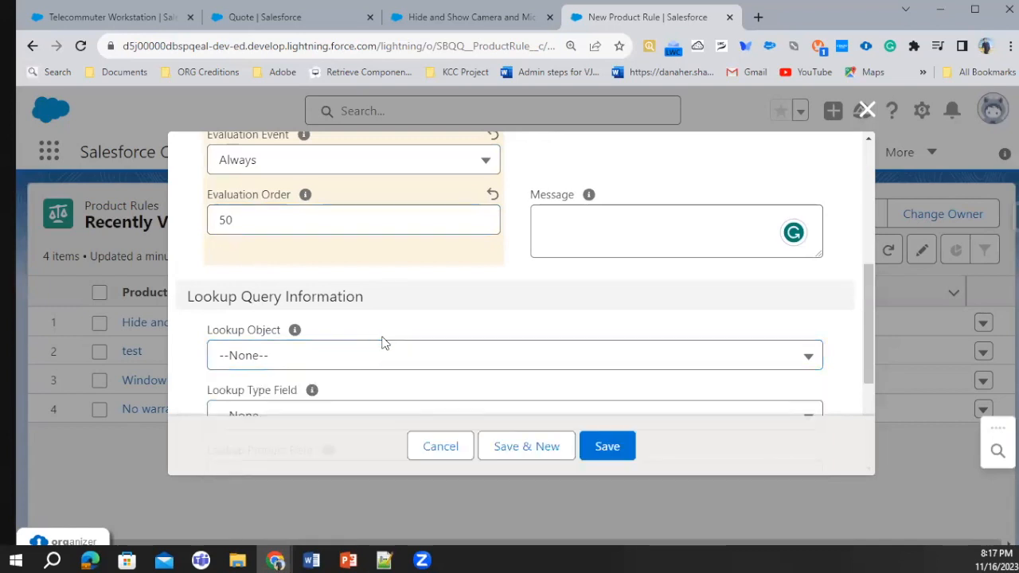
scroll(381, 342, down, 3)
scroll(387, 273, up, 3)
scroll(423, 354, down, 4)
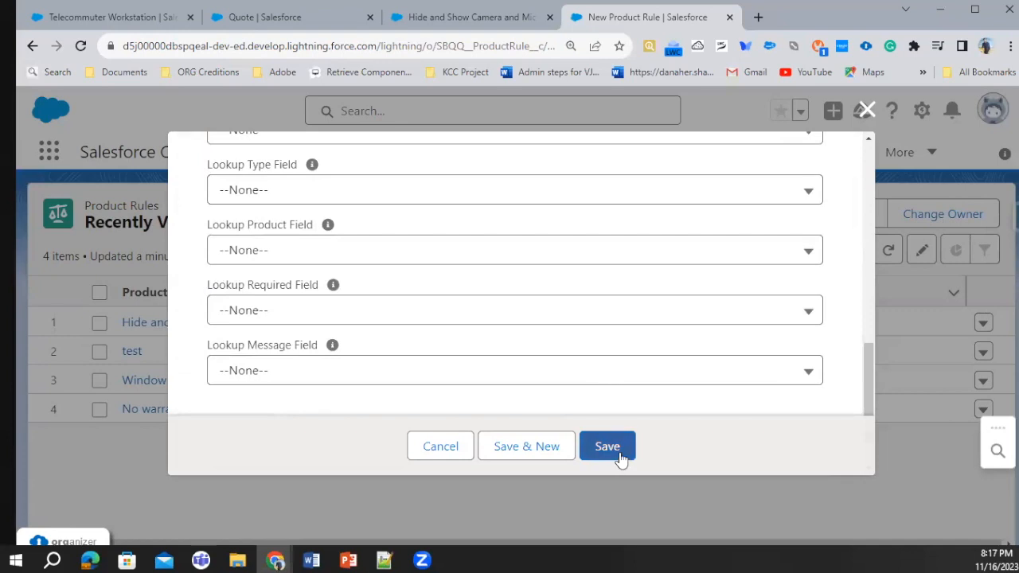
click(619, 454)
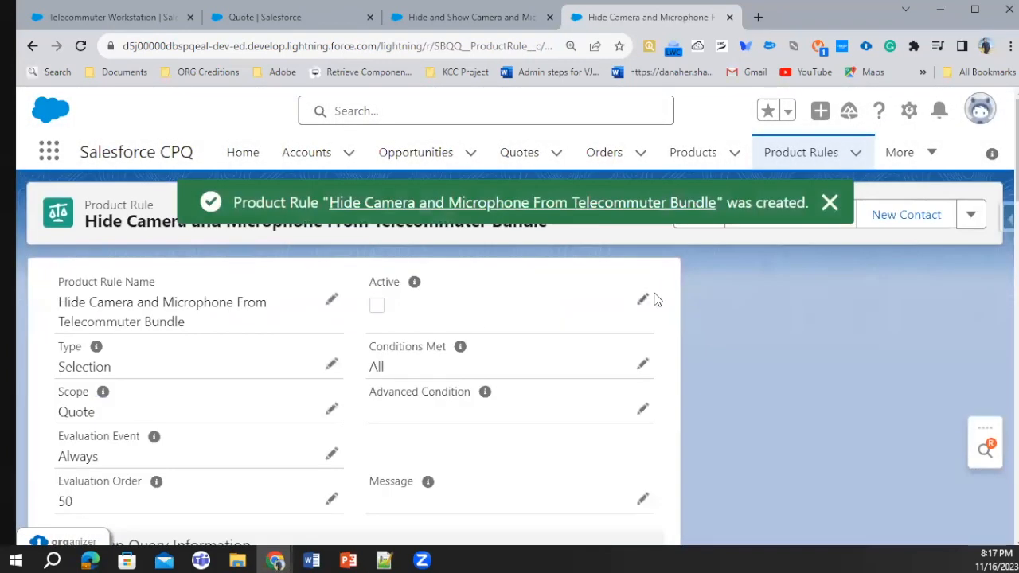
Mark the Hide Camera and Microphone From Telecommuter Bundle rule as active and save the record
click(642, 299)
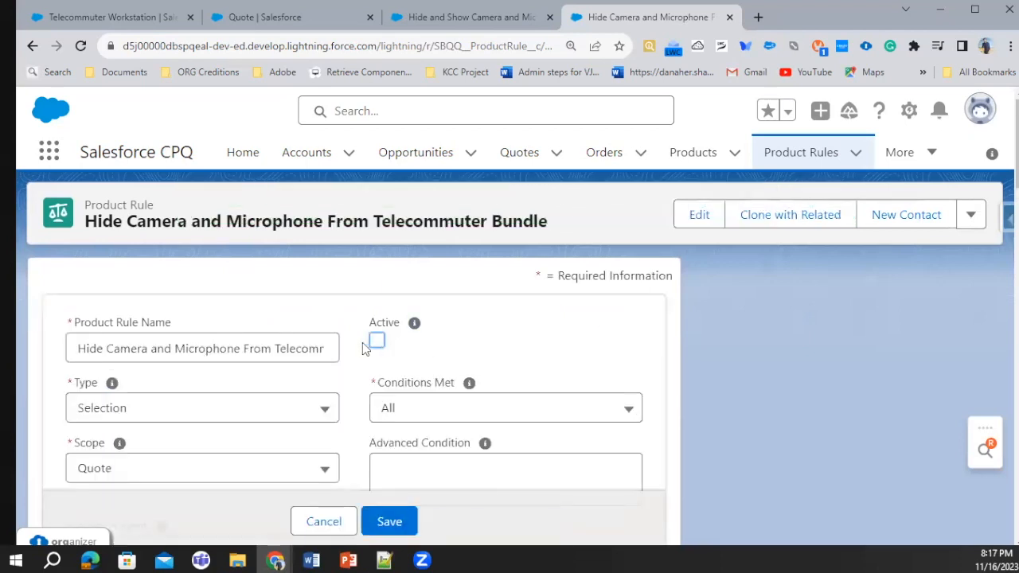
click(378, 341)
click(390, 521)
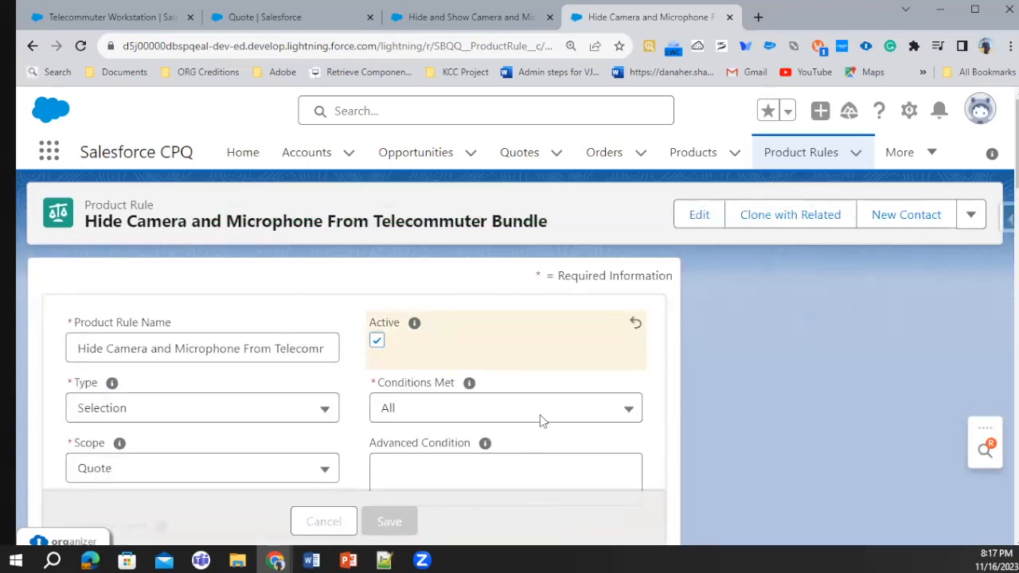
Examine the new rule's related lists and compare them with the existing Hide and Show Camera and Microphones rule
scroll(493, 398, down, 5)
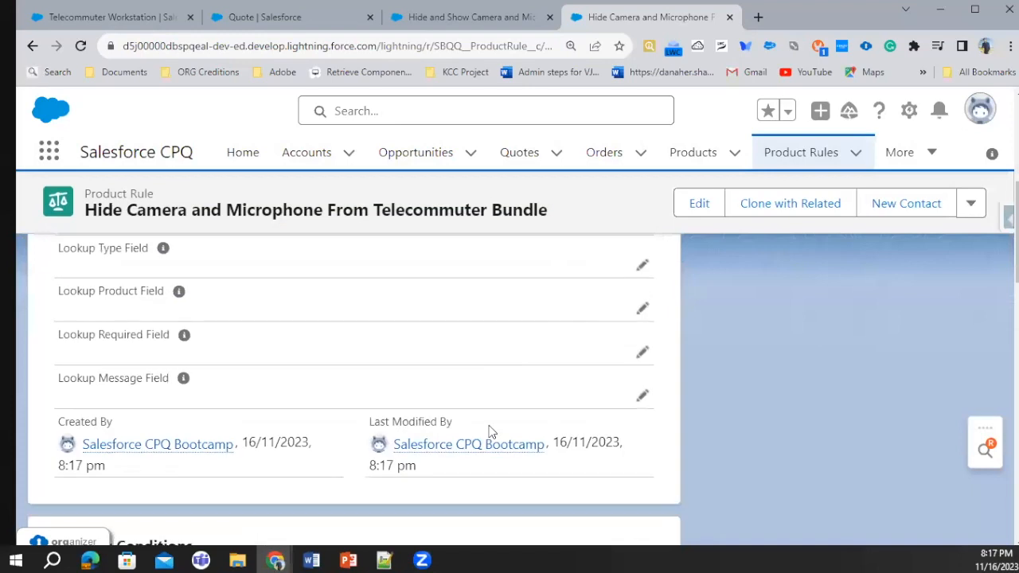
scroll(366, 438, down, 3)
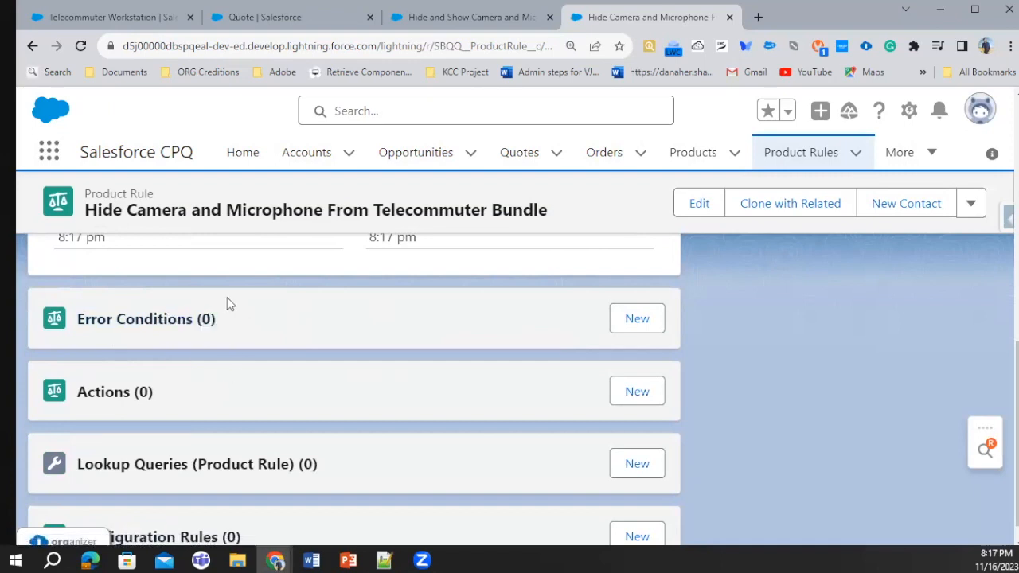
click(442, 14)
scroll(256, 369, down, 6)
scroll(211, 380, down, 2)
scroll(250, 393, up, 6)
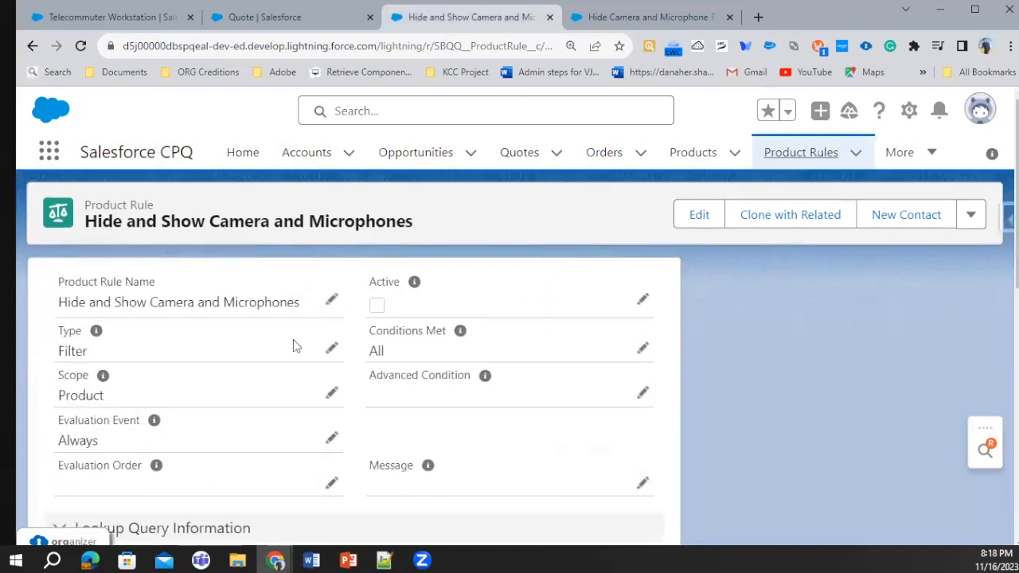
click(812, 156)
click(49, 152)
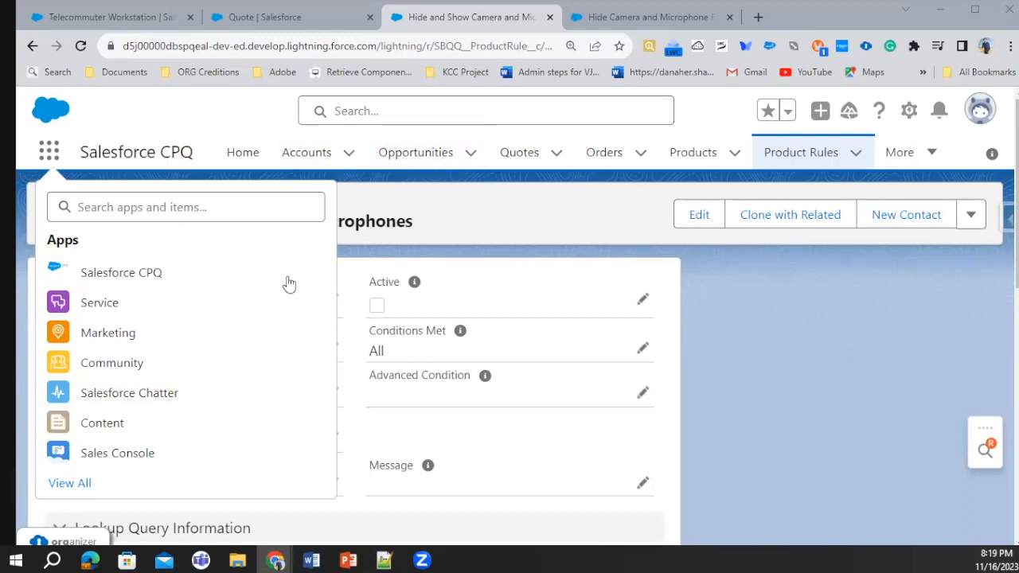
Find and highlight the 4 Port USB Hub's product code, 4PORTUSBHUB, in the quote's bundle configuration
click(246, 20)
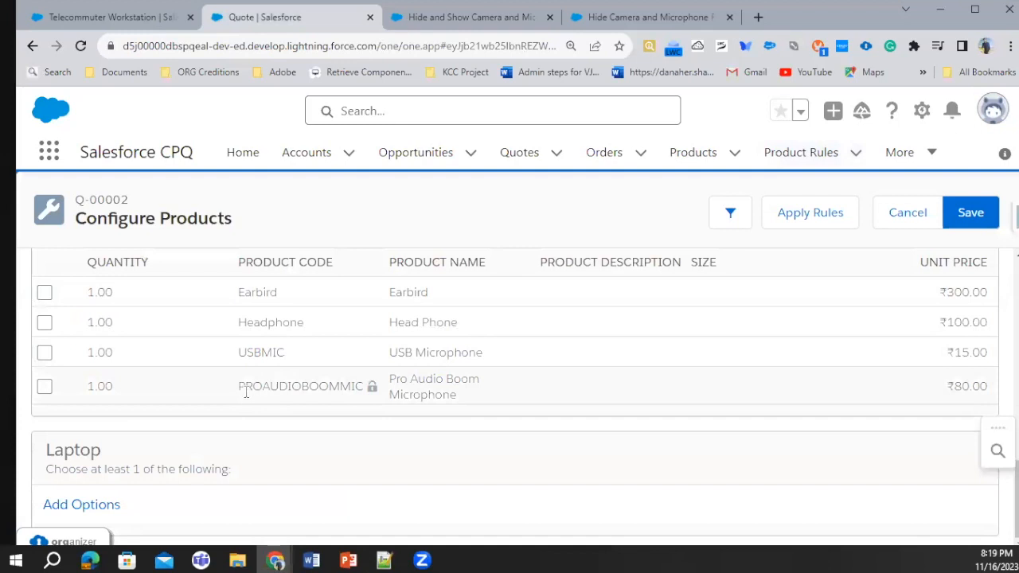
scroll(198, 376, up, 5)
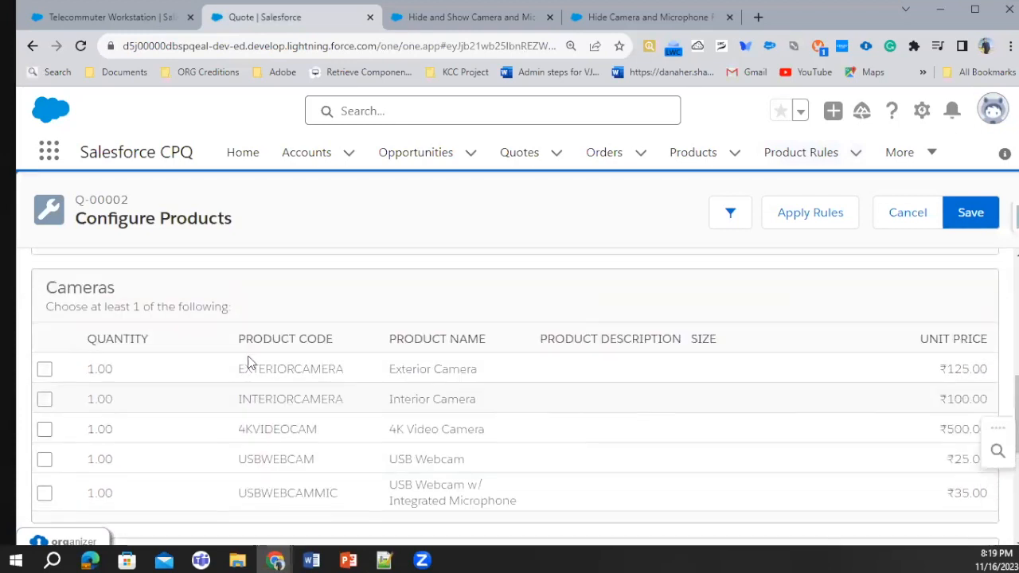
scroll(310, 451, up, 5)
double_click(282, 380)
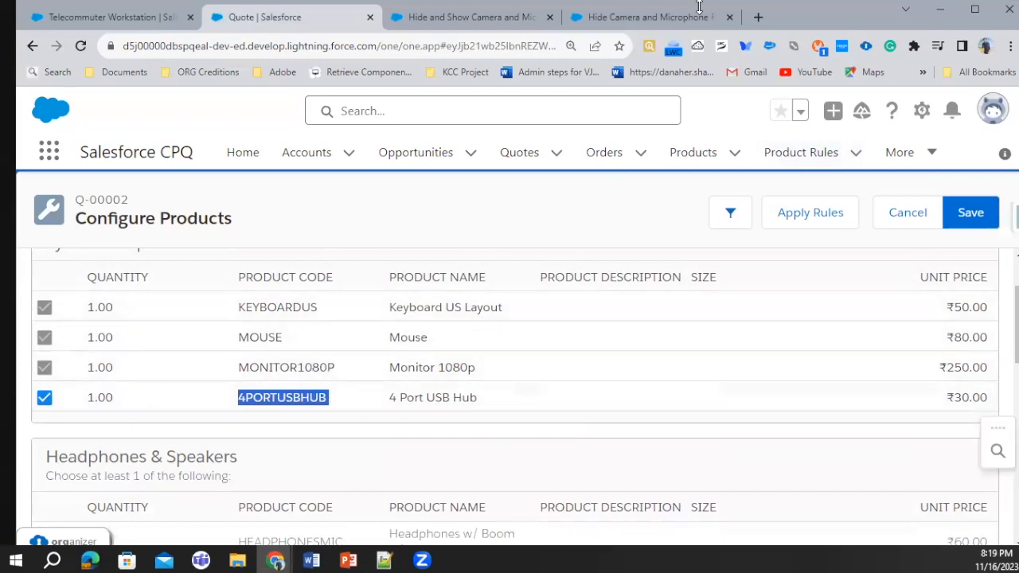
Start an error condition for the rule with index 10, testing the Product Option object's SBQQ__ProductCode__c field
click(632, 18)
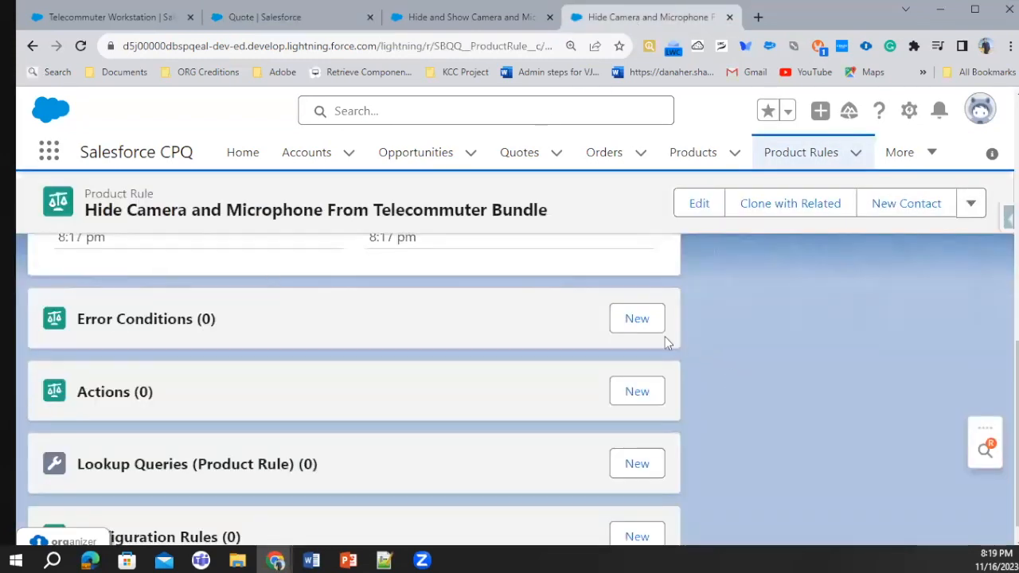
click(636, 319)
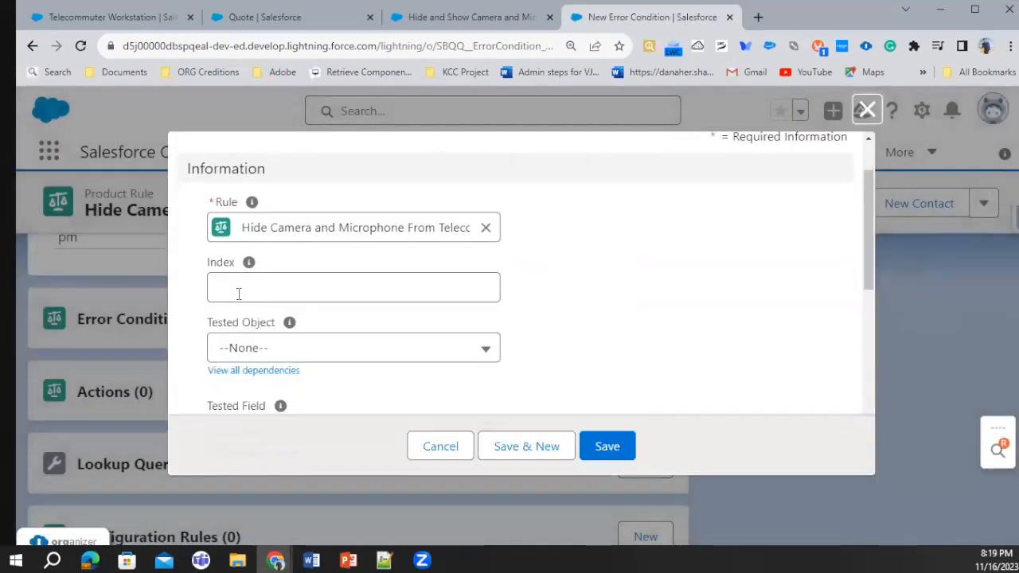
click(238, 293)
text(10)
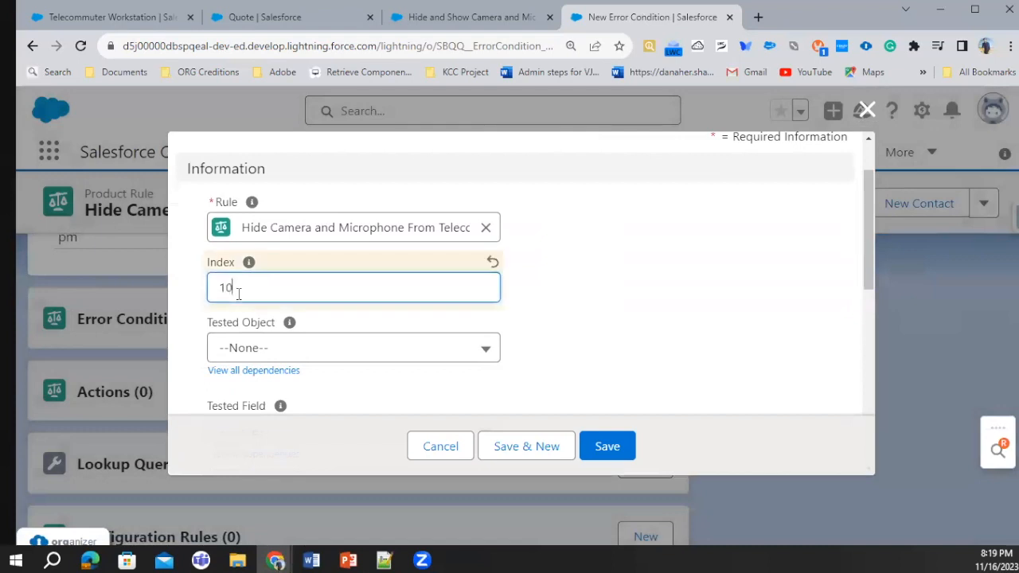
click(270, 356)
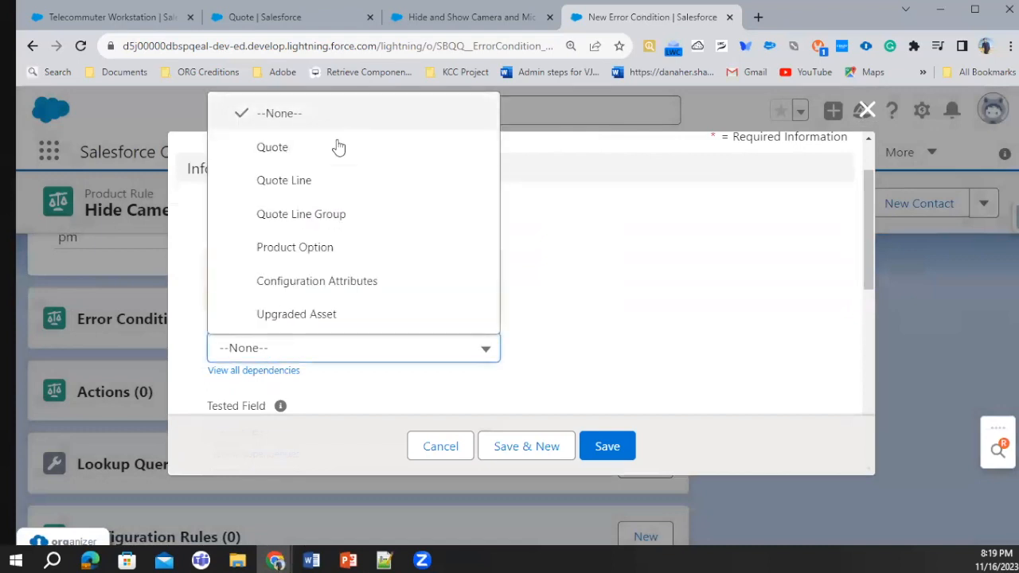
click(316, 247)
scroll(329, 273, down, 2)
click(287, 282)
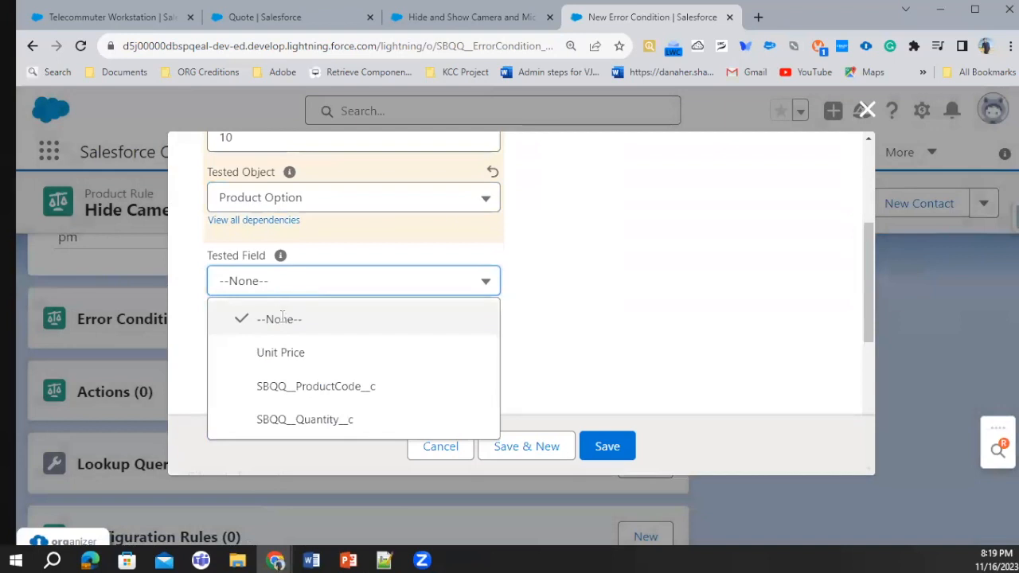
click(340, 390)
scroll(418, 322, down, 3)
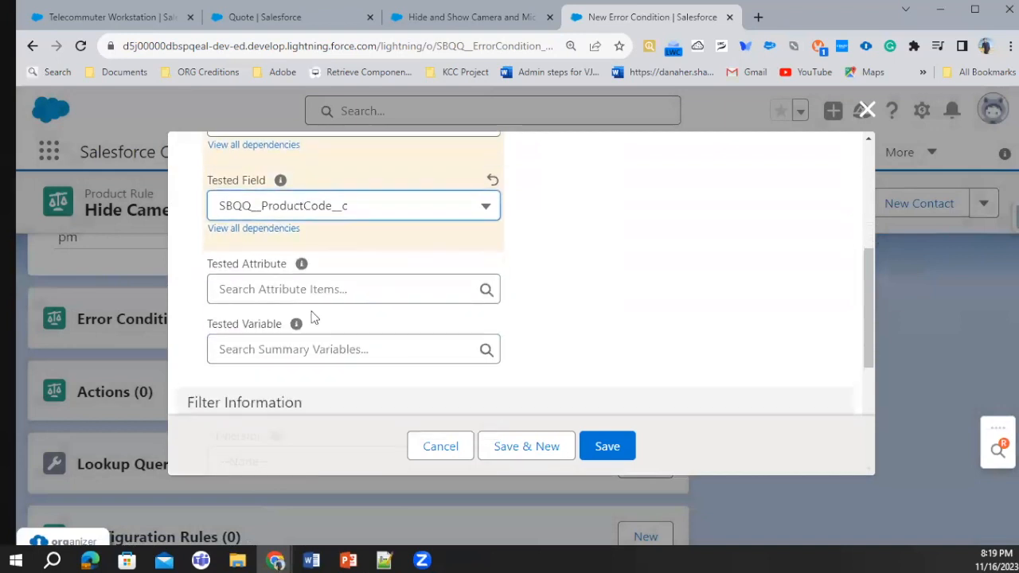
Set the error condition's operator to equals and its filter type to Value
click(303, 316)
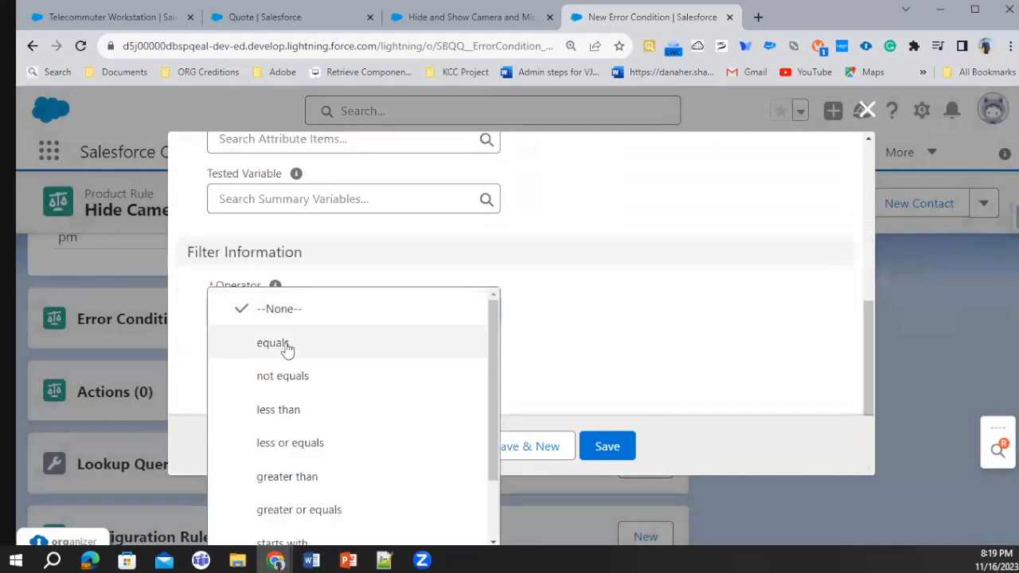
click(287, 343)
scroll(320, 259, down, 2)
click(318, 256)
click(281, 357)
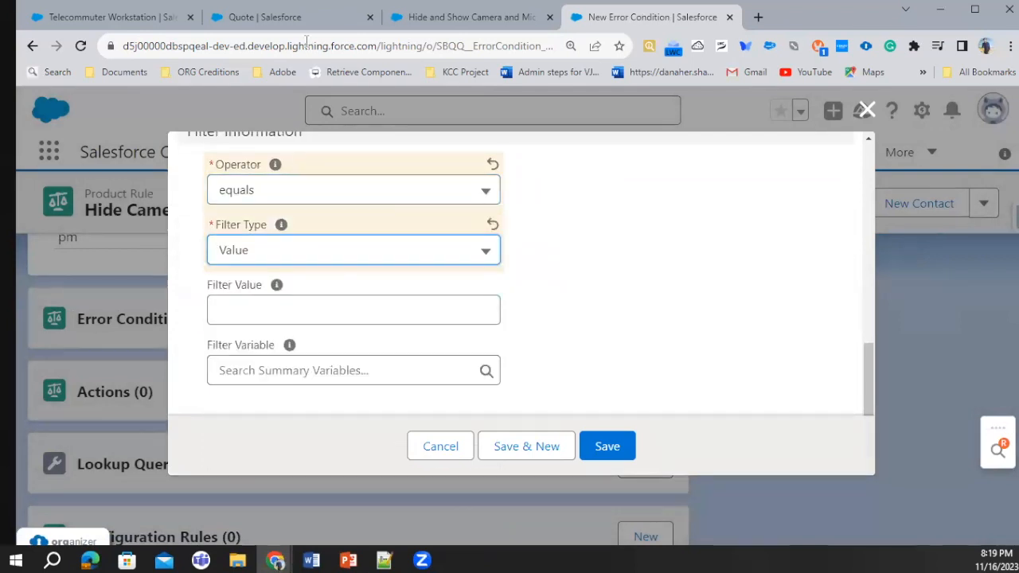
Try to save the error condition with the copied product code 4PORTUSBHUB as filter value, and discard it
click(267, 16)
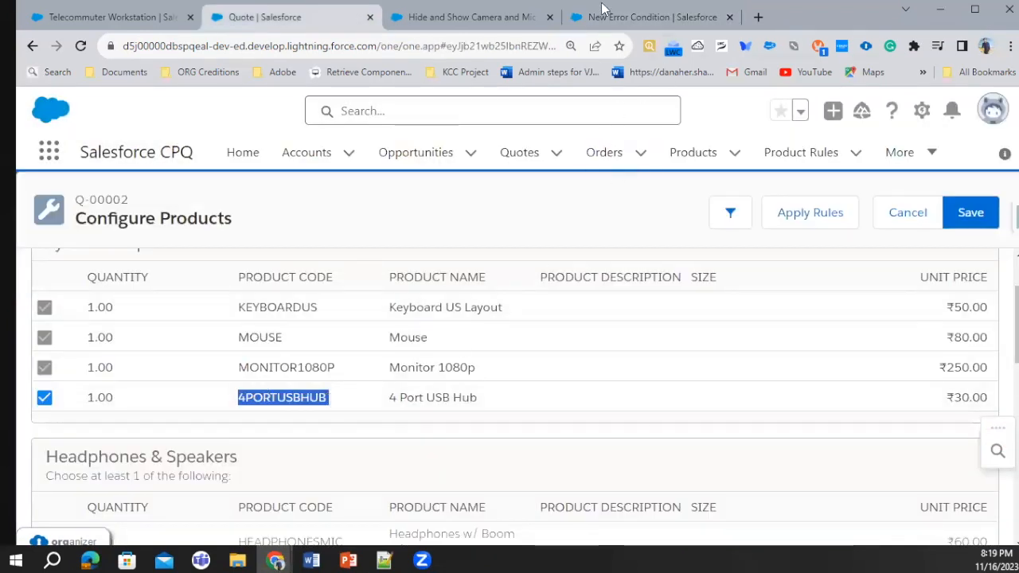
key(ctrl+c)
key(ctrl+Tab)
key(ctrl+Tab)
key(ctrl+v)
click(603, 448)
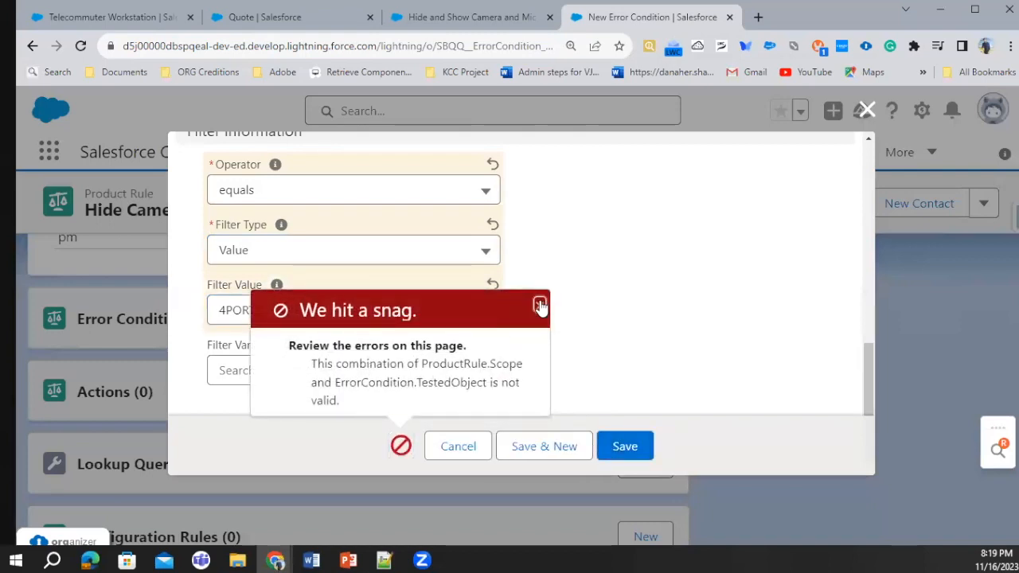
click(539, 305)
click(458, 447)
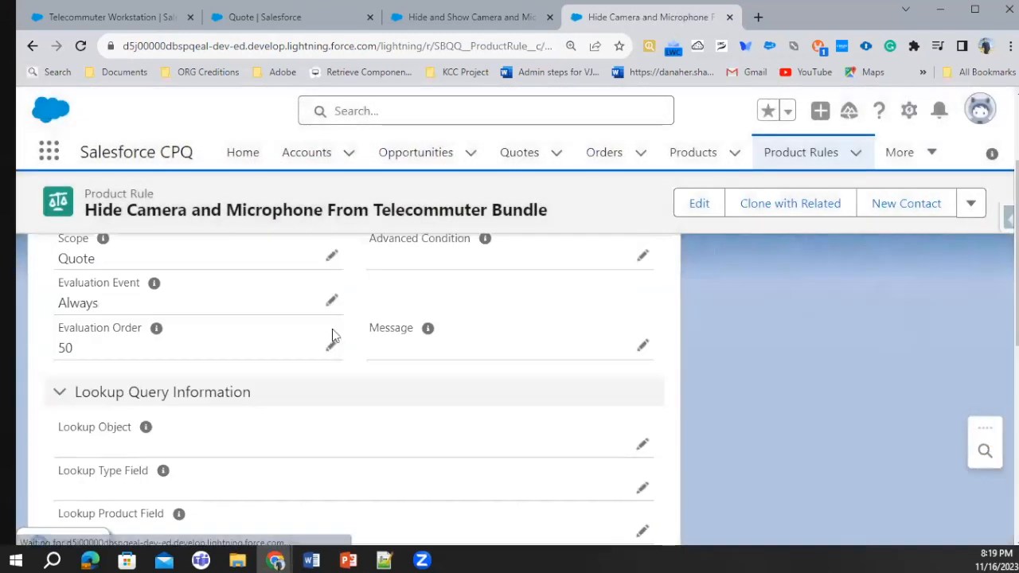
Change the product rule's scope to Product and save the record
click(332, 410)
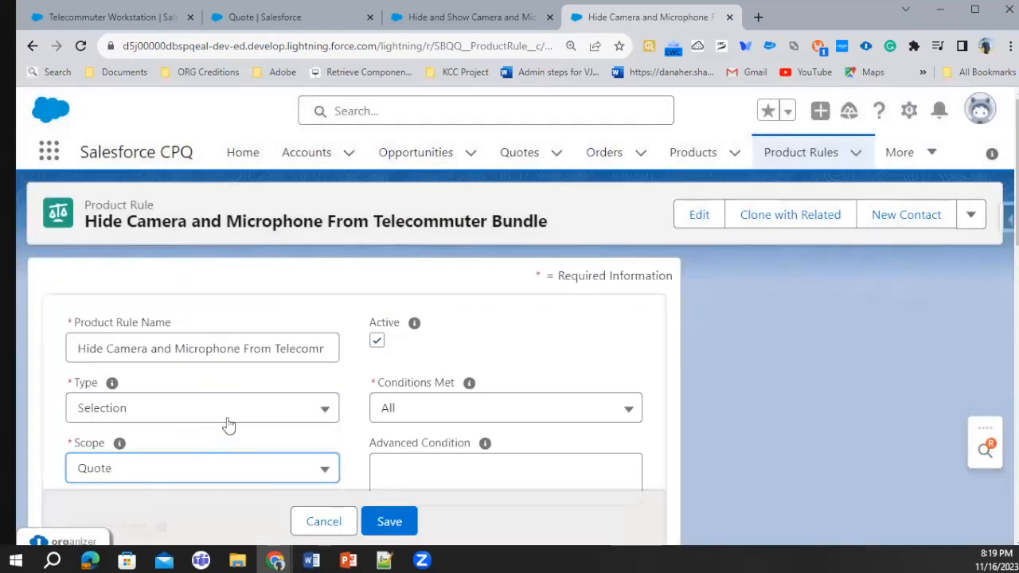
click(196, 467)
click(139, 433)
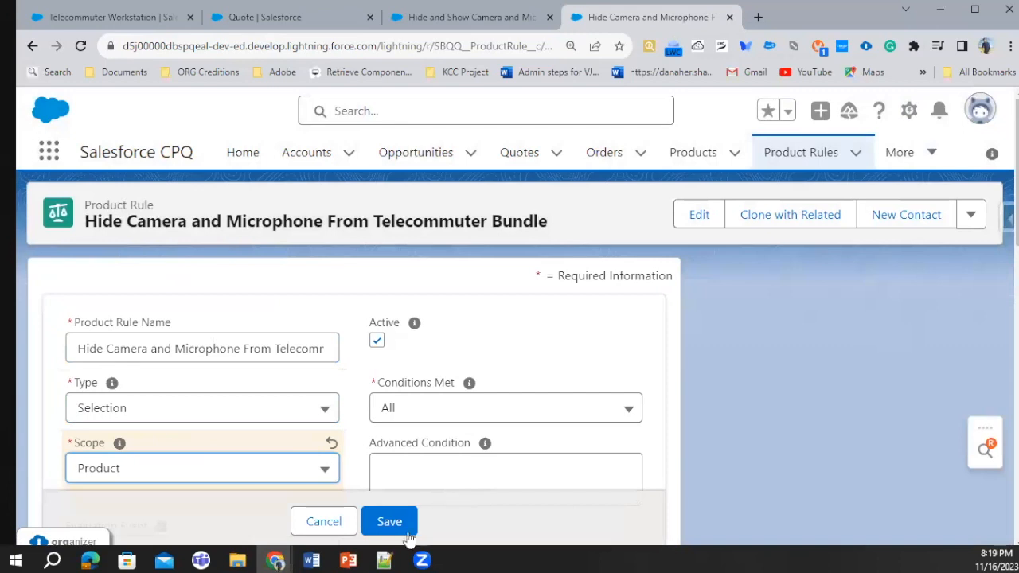
click(398, 525)
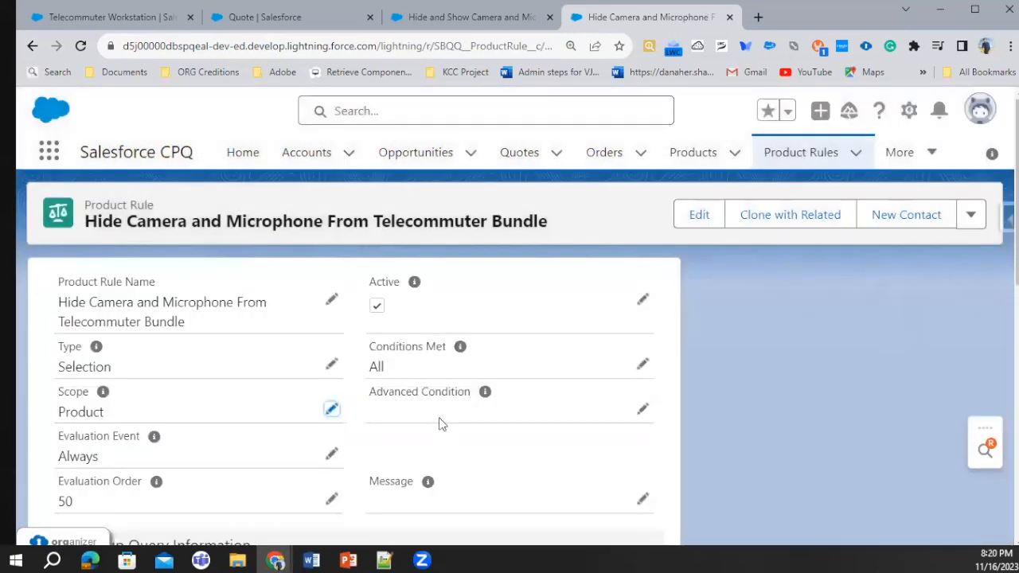
Create the error condition again, testing Product Option's SBQQ__ProductCode__c field with the equals operator, and save it
scroll(440, 423, down, 7)
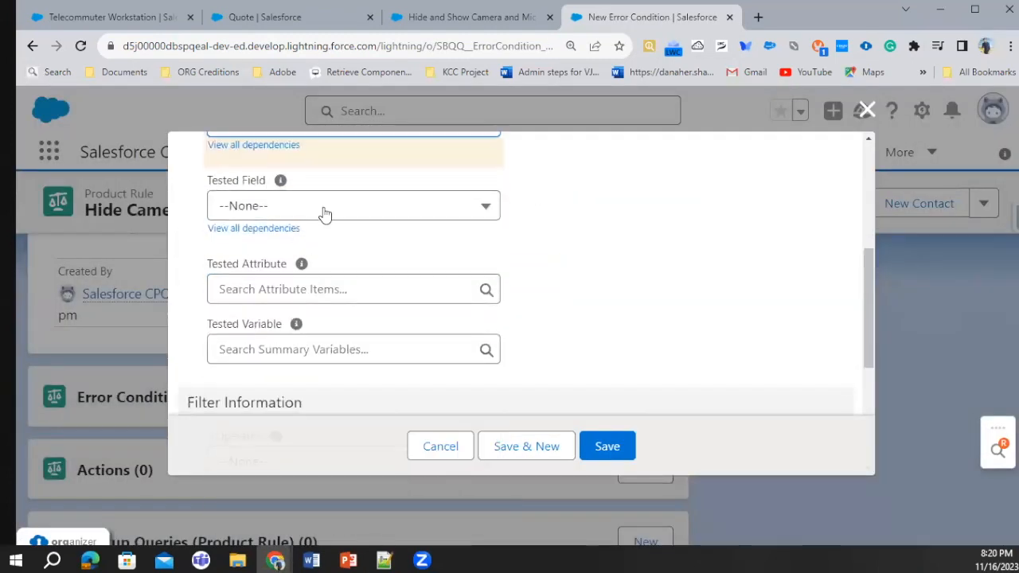
click(319, 206)
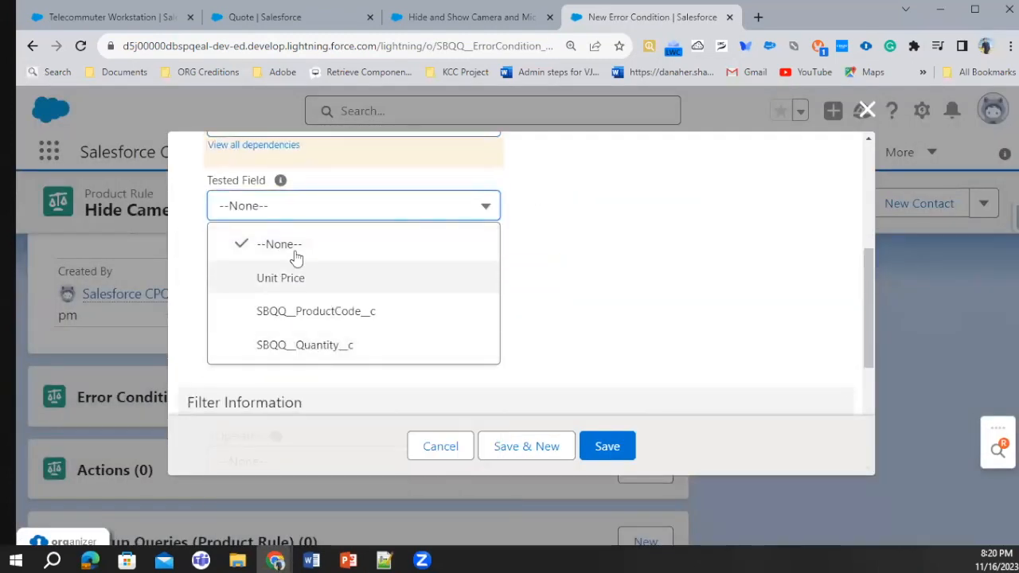
click(330, 316)
scroll(316, 342, down, 2)
click(283, 313)
click(256, 353)
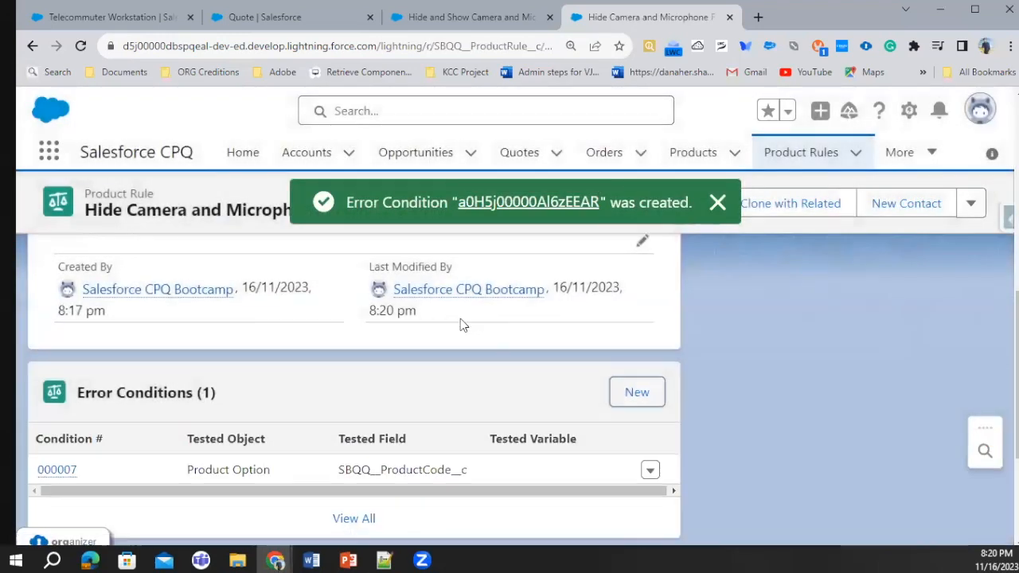
Start a new product action for the rule and set its type to Hide & Remove
scroll(460, 322, down, 2)
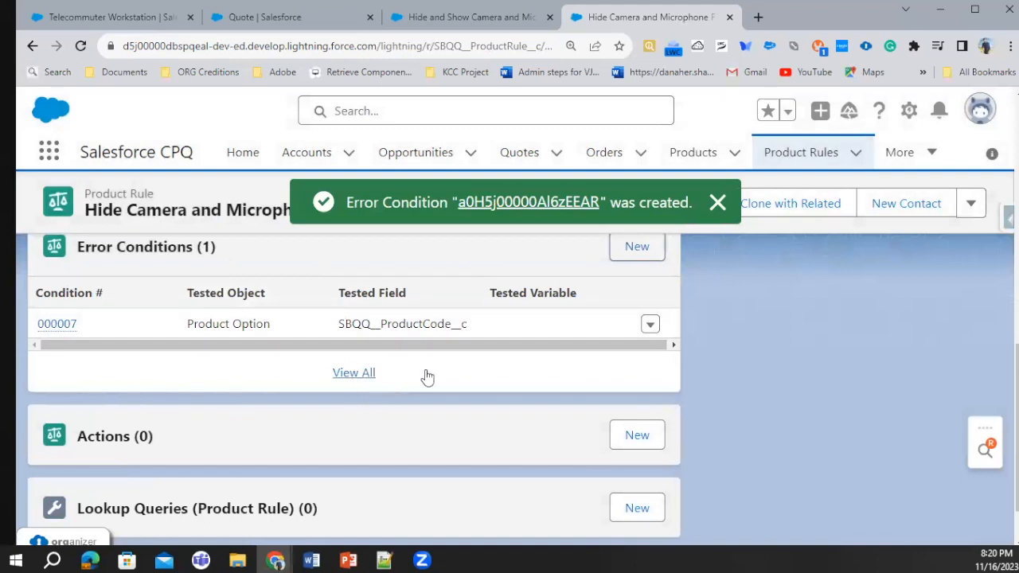
scroll(605, 330, down, 1)
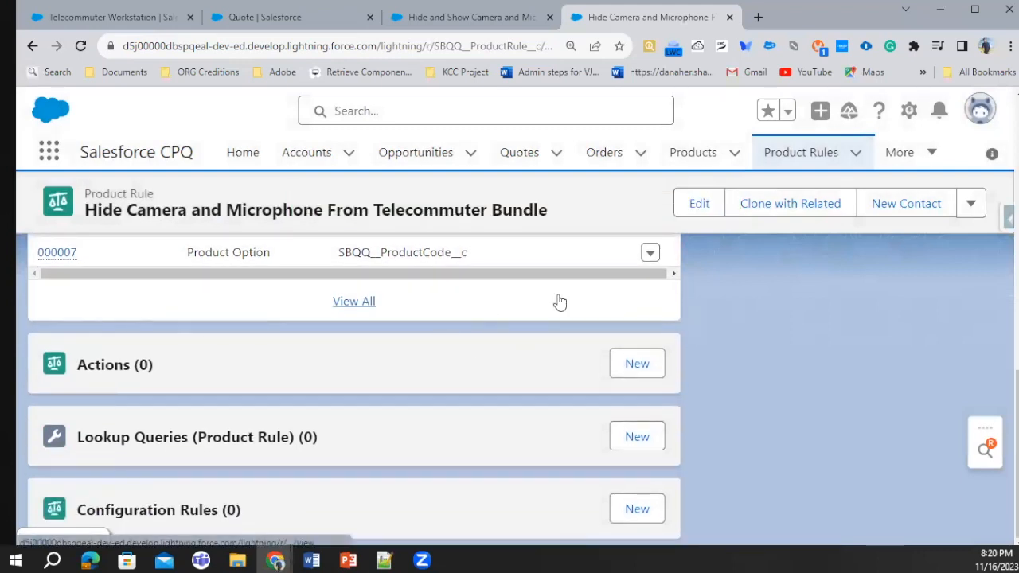
scroll(468, 320, up, 3)
scroll(497, 315, down, 3)
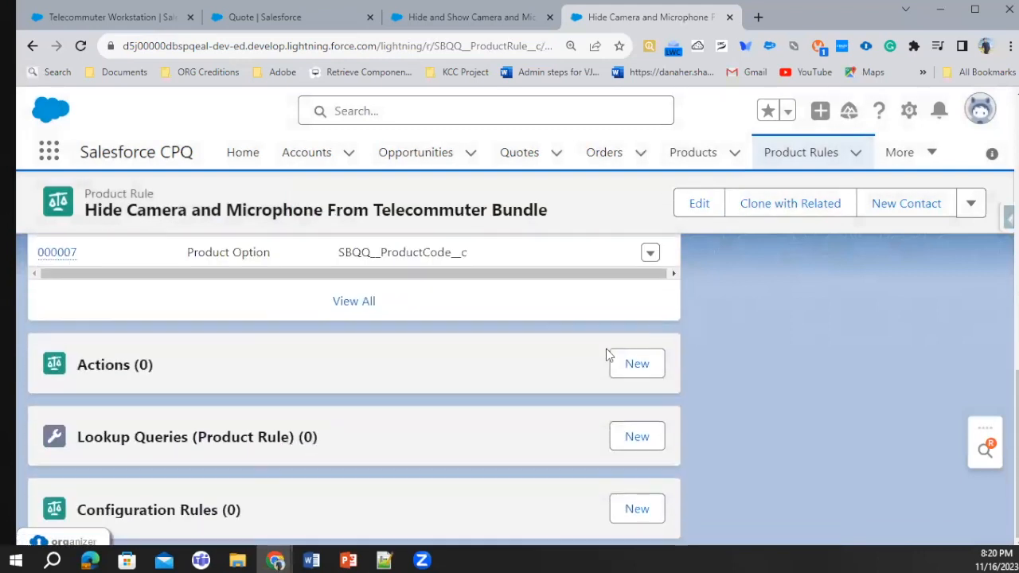
click(631, 365)
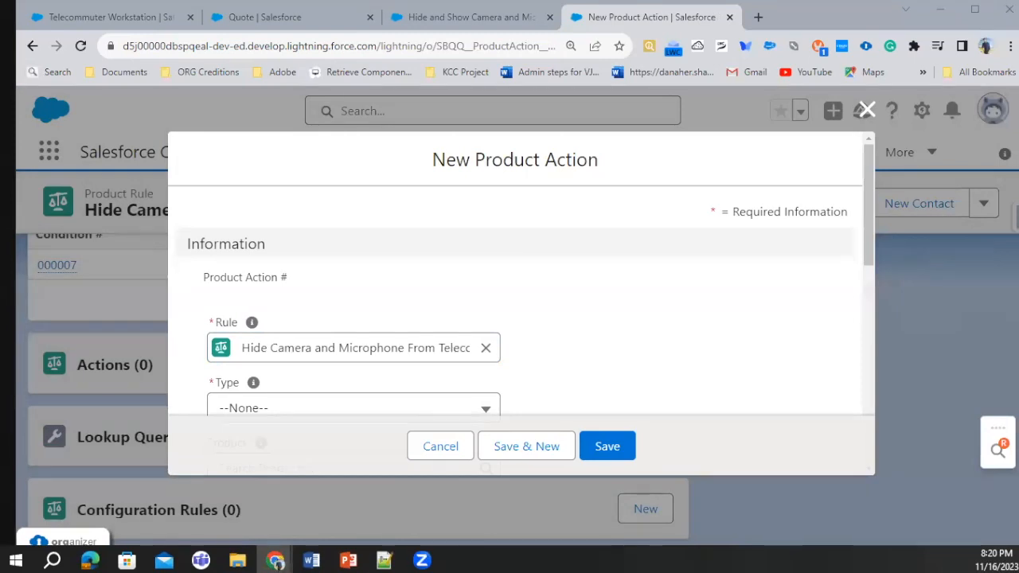
click(318, 406)
scroll(323, 382, down, 2)
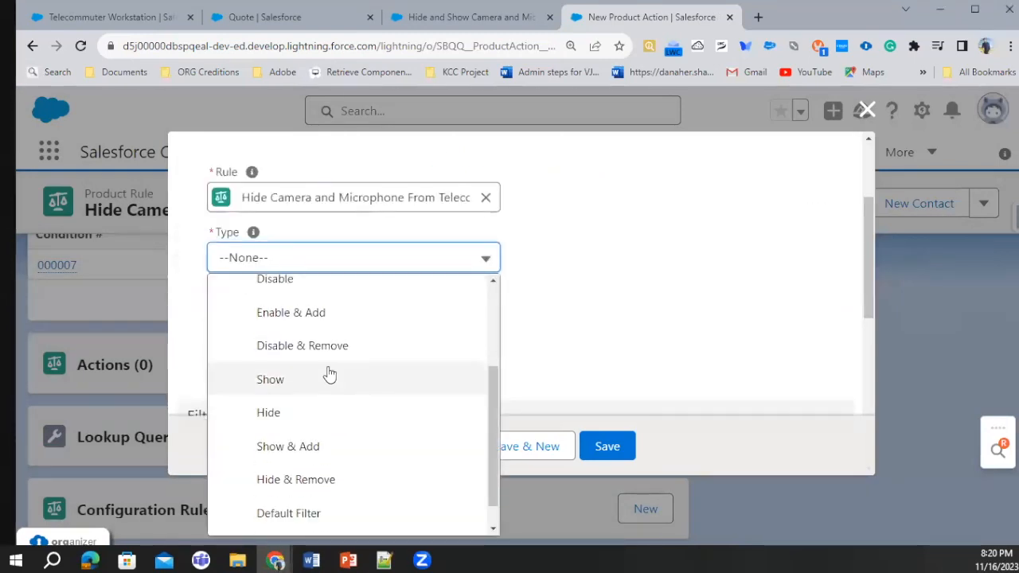
scroll(329, 374, down, 1)
click(316, 448)
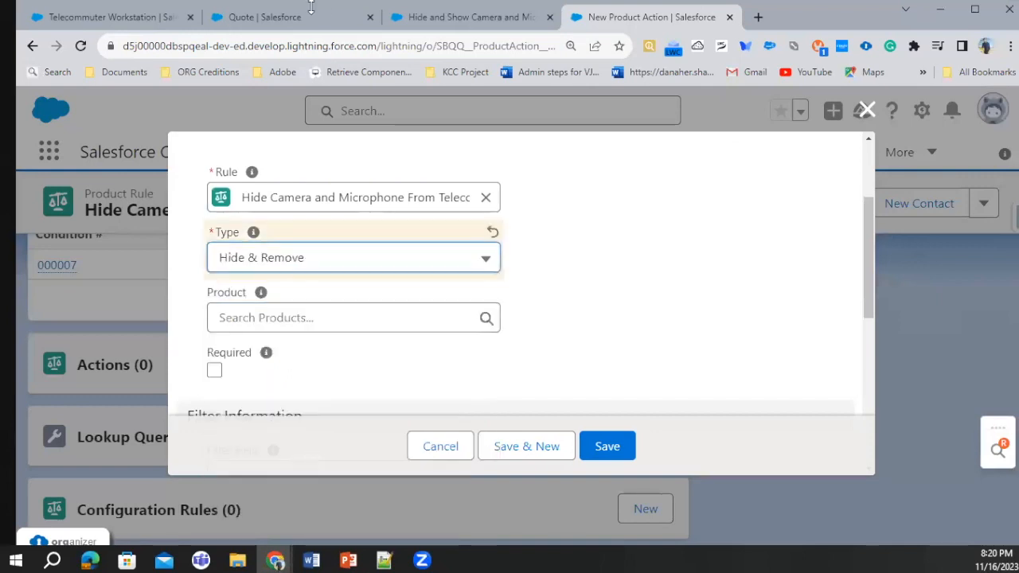
Copy the USB Webcam's product code, USBWEBCAM, from the quote's bundle configuration and return to the new product action
click(350, 18)
scroll(330, 268, down, 5)
scroll(294, 314, down, 3)
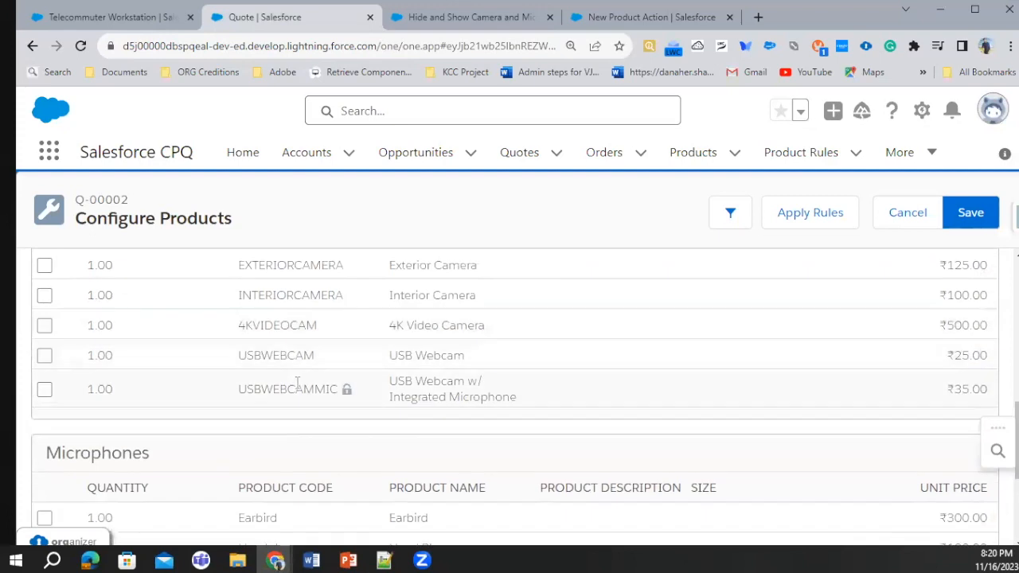
double_click(263, 354)
key(ctrl+c)
click(651, 18)
Filter the product action by Product Code with the equals operator and paste the copied code as its filter value
scroll(302, 336, down, 3)
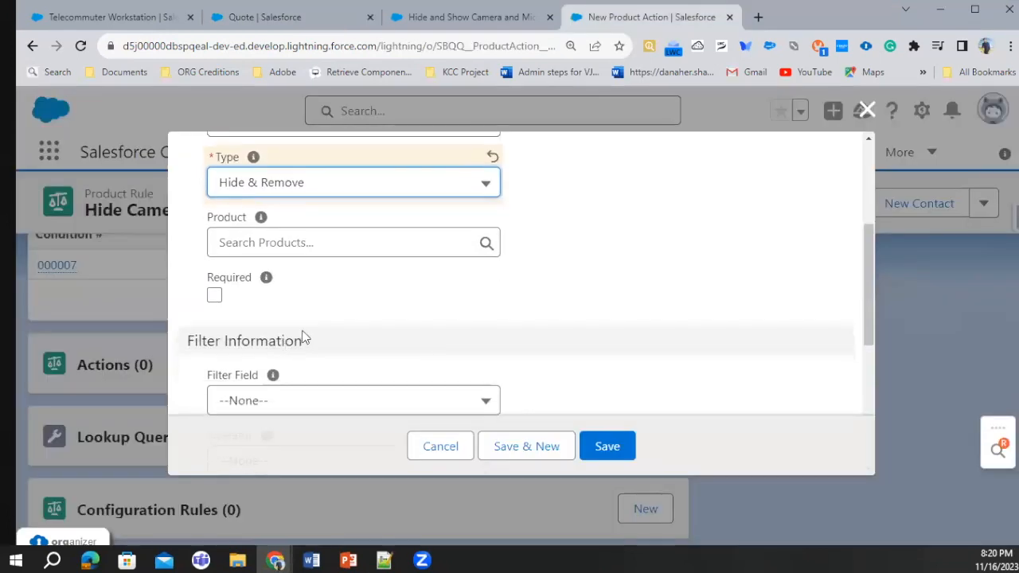
click(285, 250)
click(269, 296)
click(269, 311)
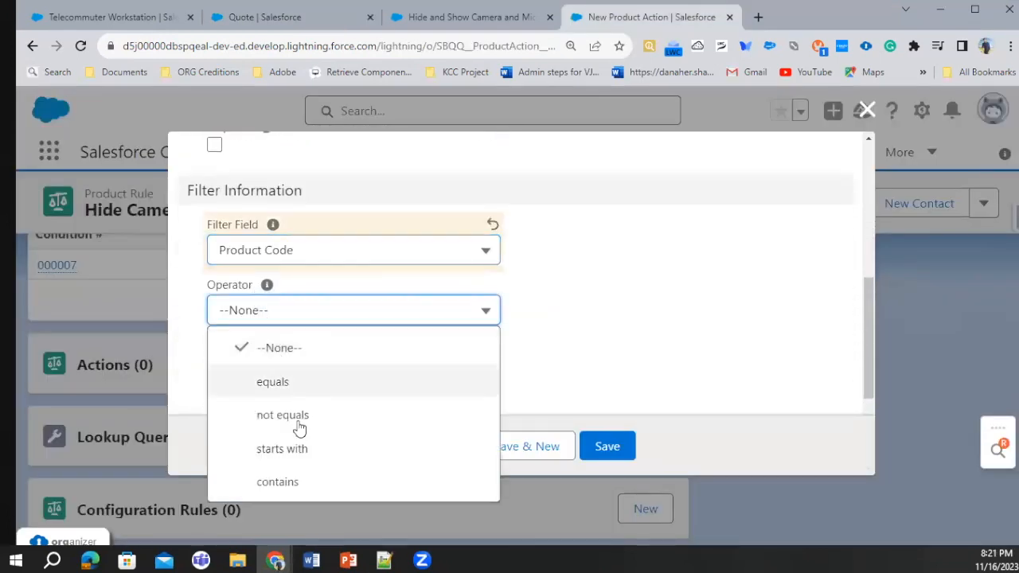
click(262, 380)
click(261, 370)
key(ctrl+v)
Review the available action types, keep Hide & Remove, and save the product action
scroll(450, 336, up, 5)
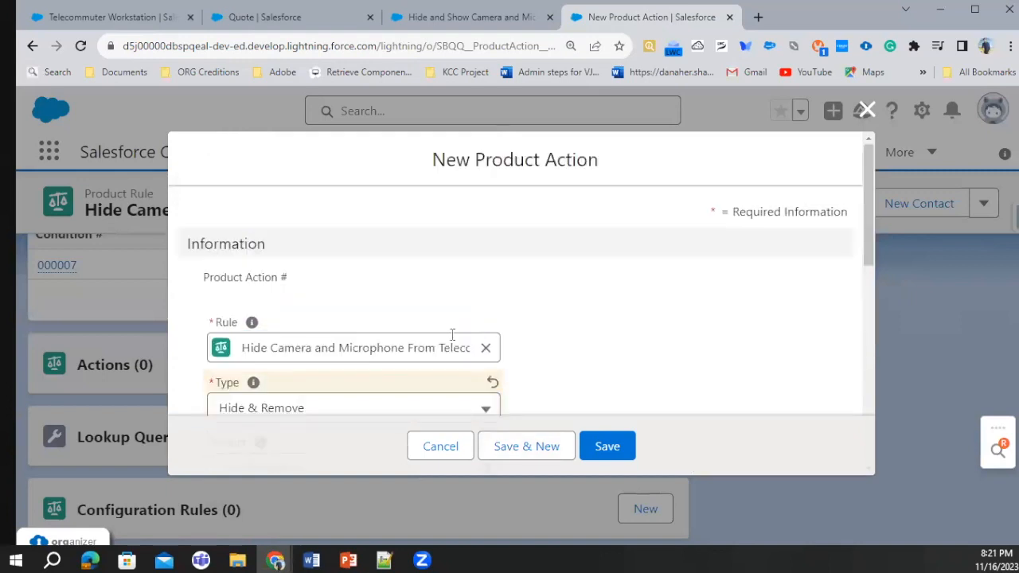
scroll(273, 284, down, 3)
click(353, 184)
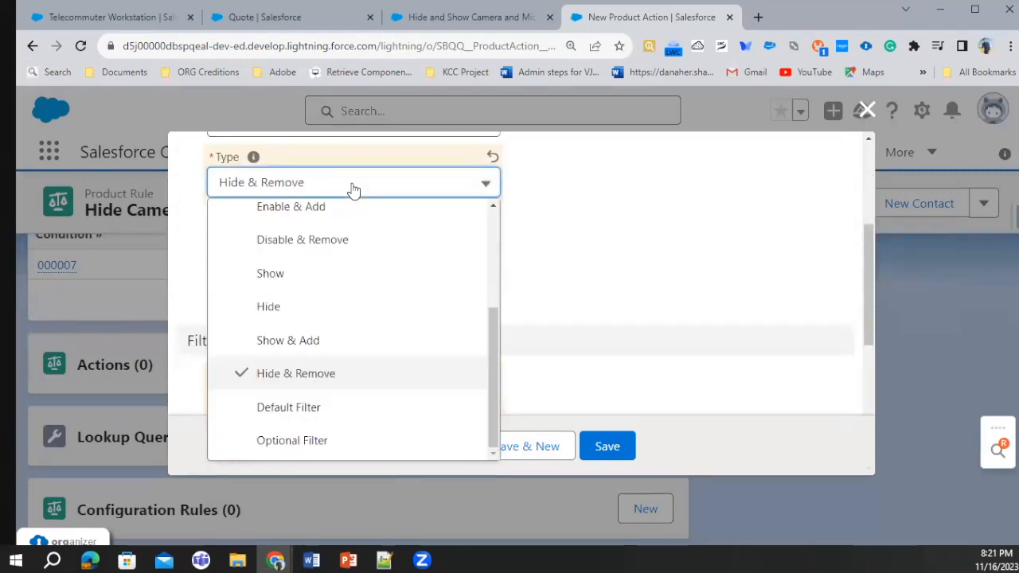
scroll(330, 279, up, 3)
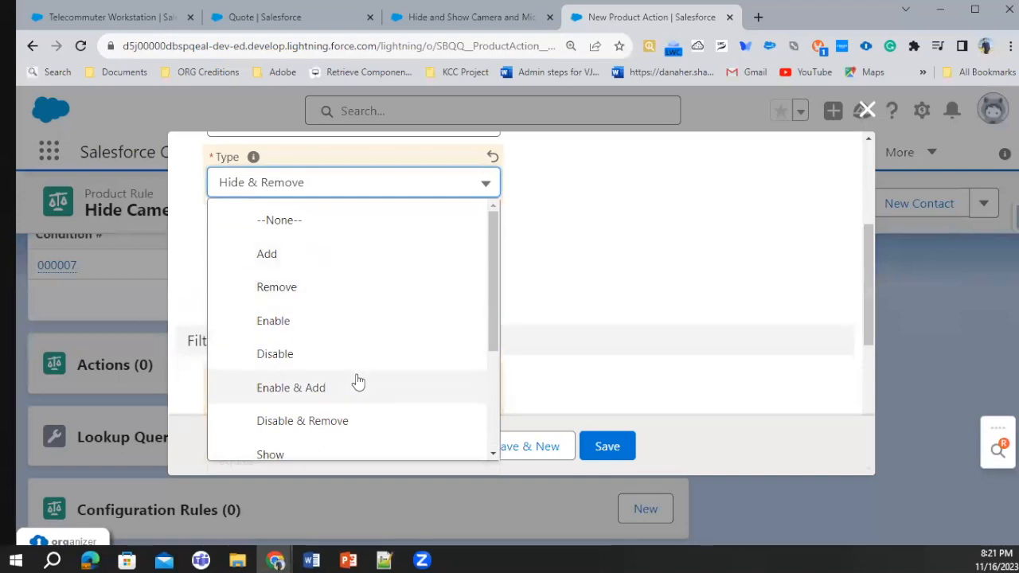
scroll(362, 389, down, 3)
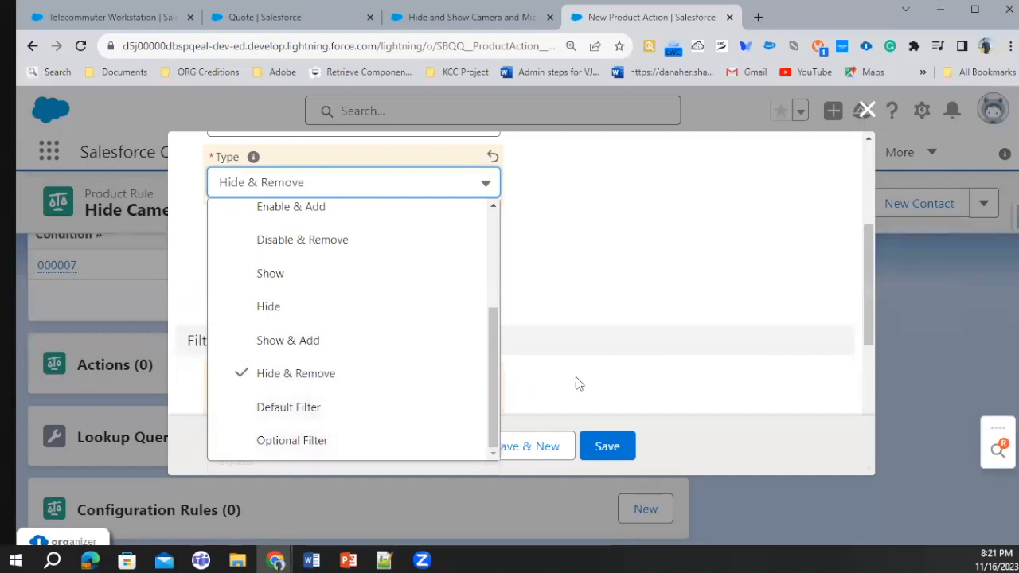
click(624, 365)
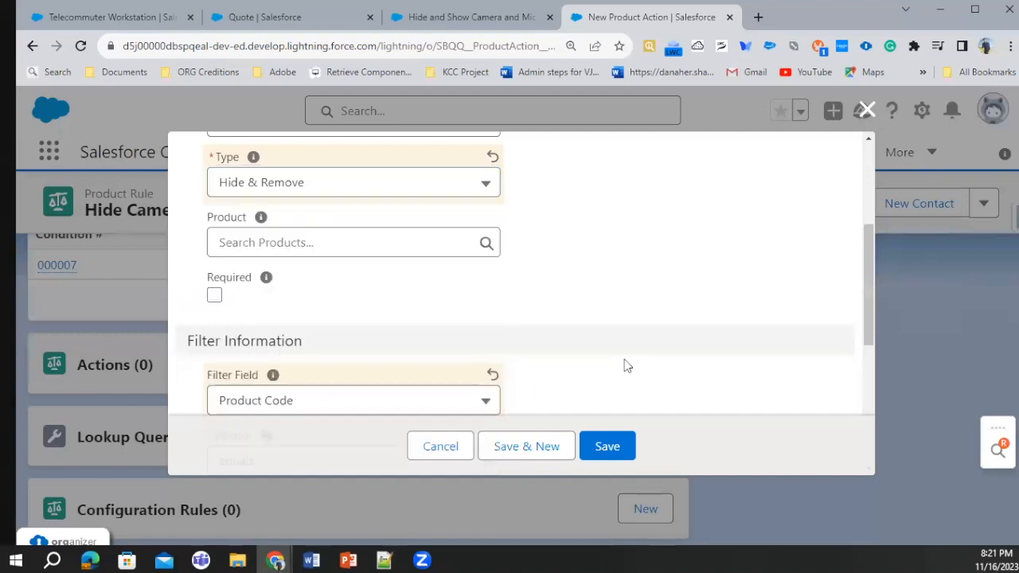
click(608, 445)
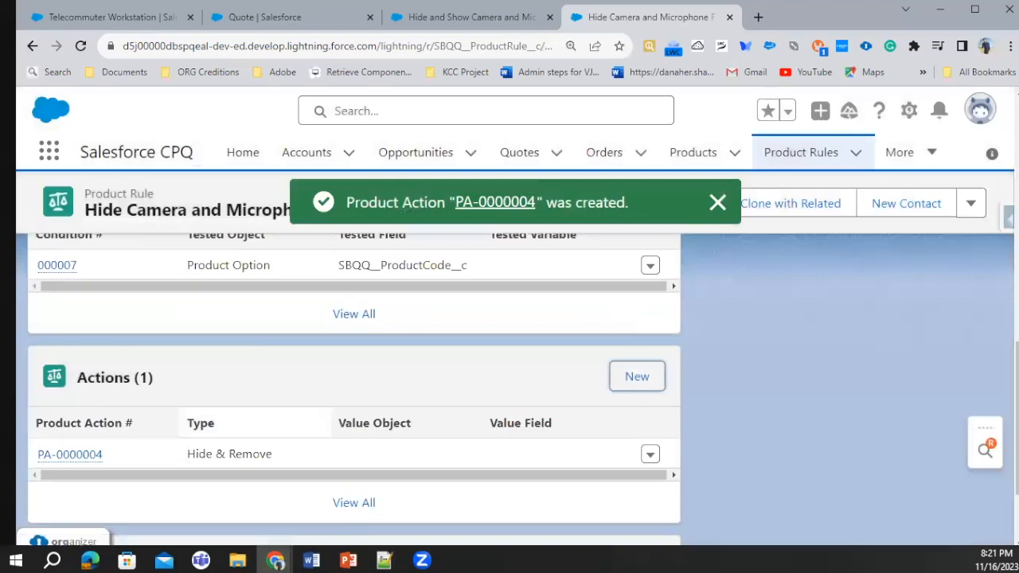
Start another product action and select the USB Webcam w/ Integrated Microphone's code, USBWEBCAMMIC, in the quote's bundle configuration
click(635, 378)
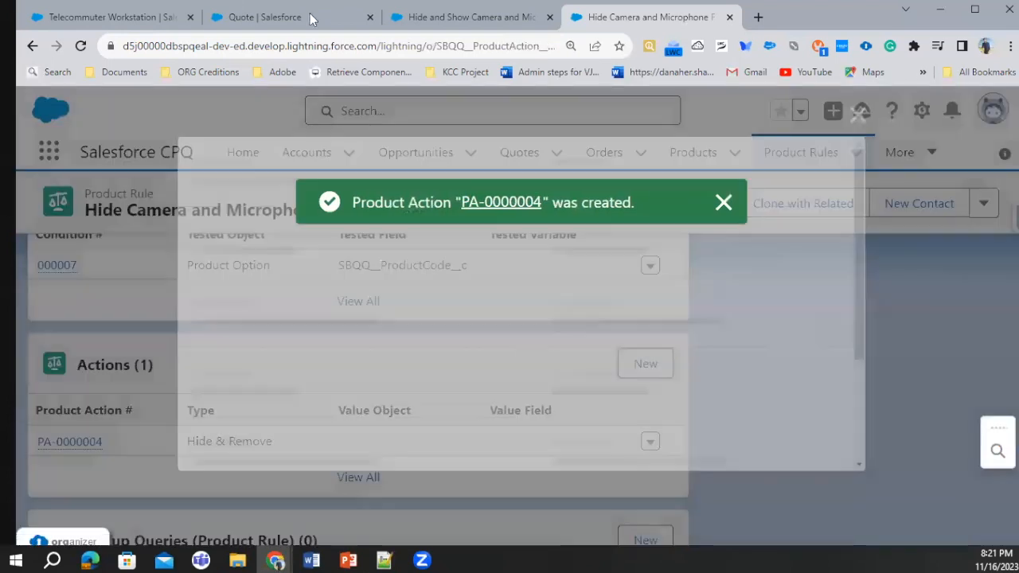
key(ctrl+2)
double_click(309, 387)
key(ctrl+c)
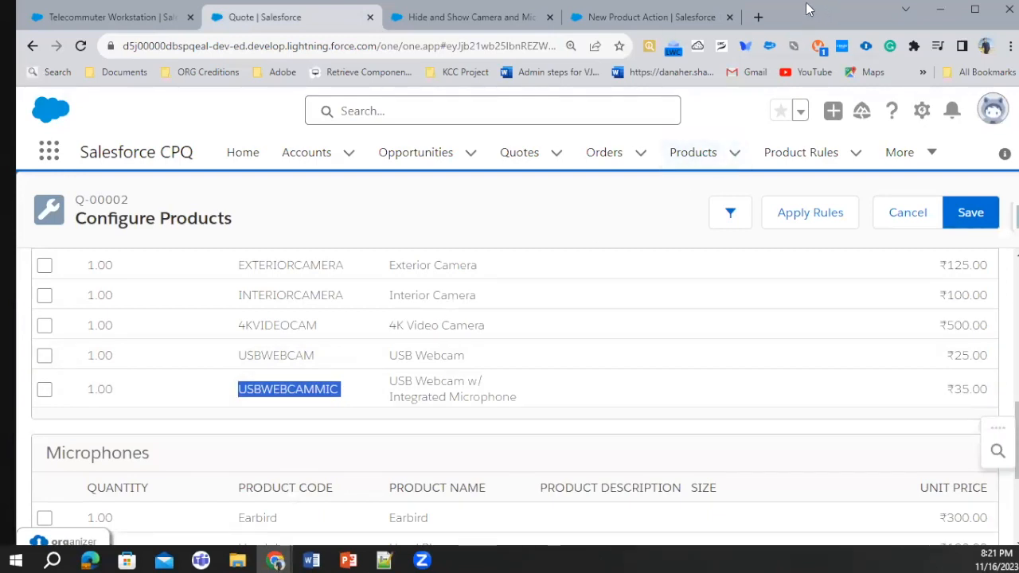
Return to the new product action and set its type to Hide & Remove
click(667, 8)
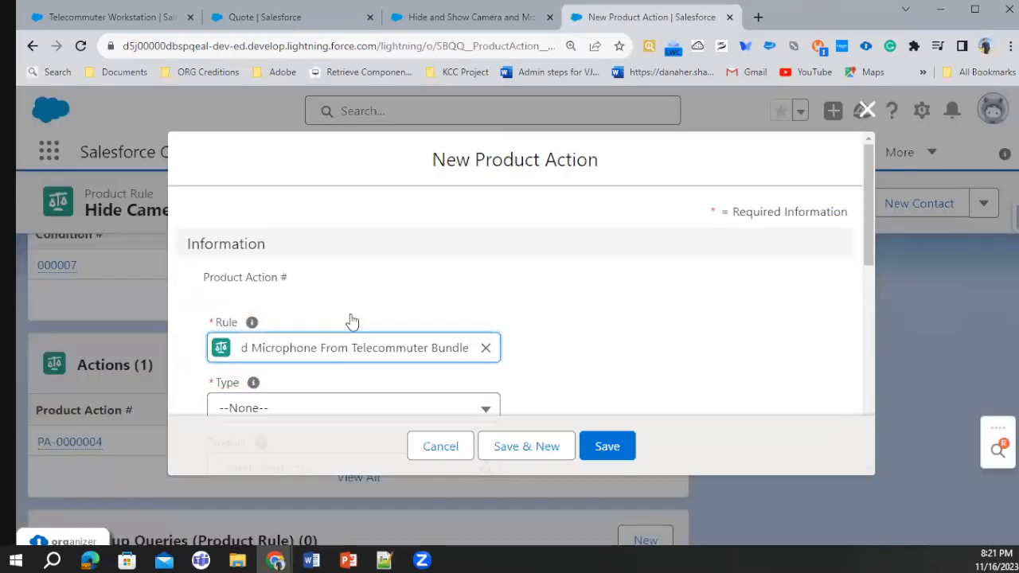
scroll(344, 242, down, 5)
scroll(344, 247, up, 4)
click(277, 265)
scroll(341, 453, down, 3)
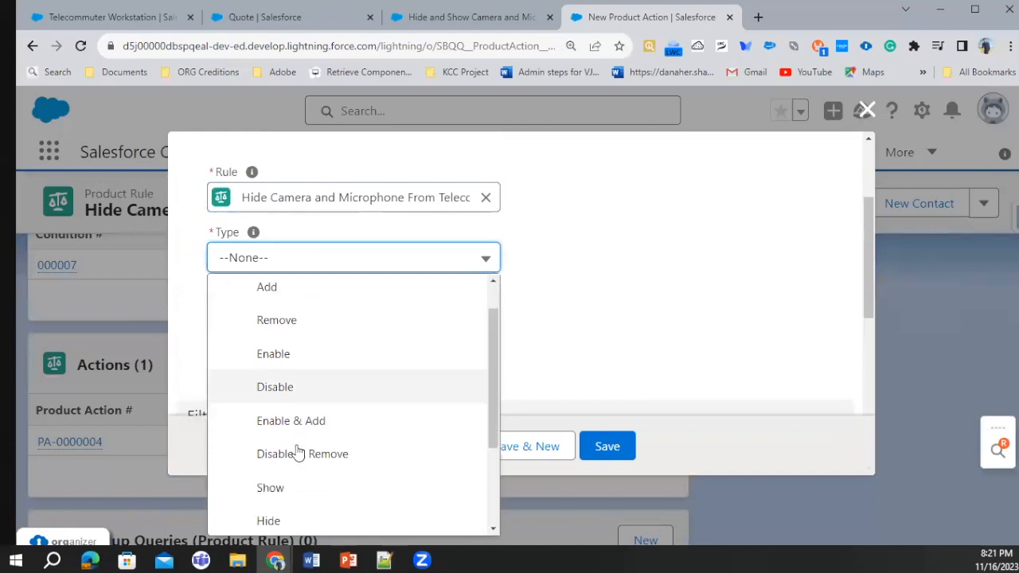
click(342, 451)
scroll(354, 334, down, 4)
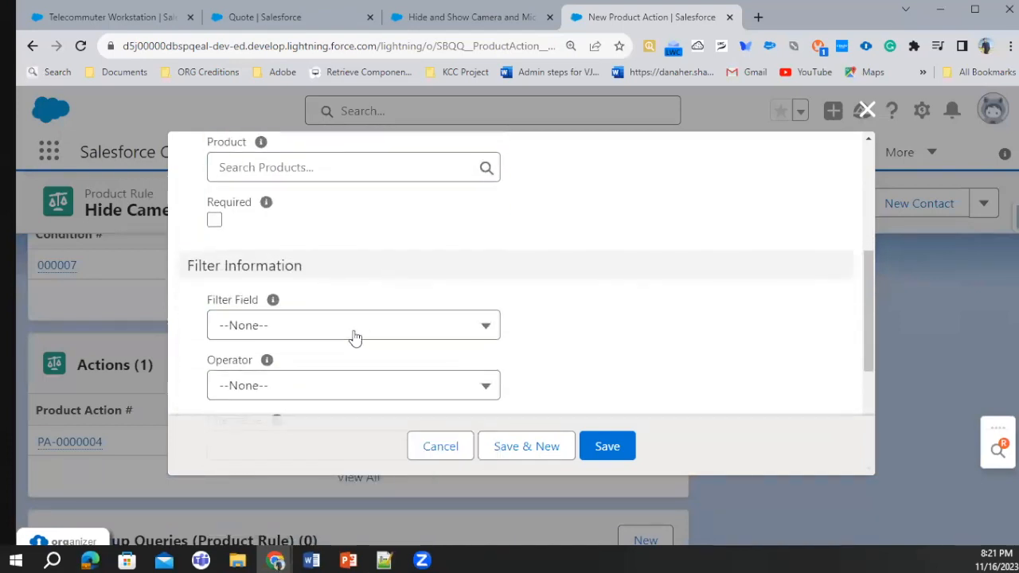
Filter the product action by Product Code with the equals operator, paste the copied code USBWEBCAMMIC as filter value, and save it
click(364, 331)
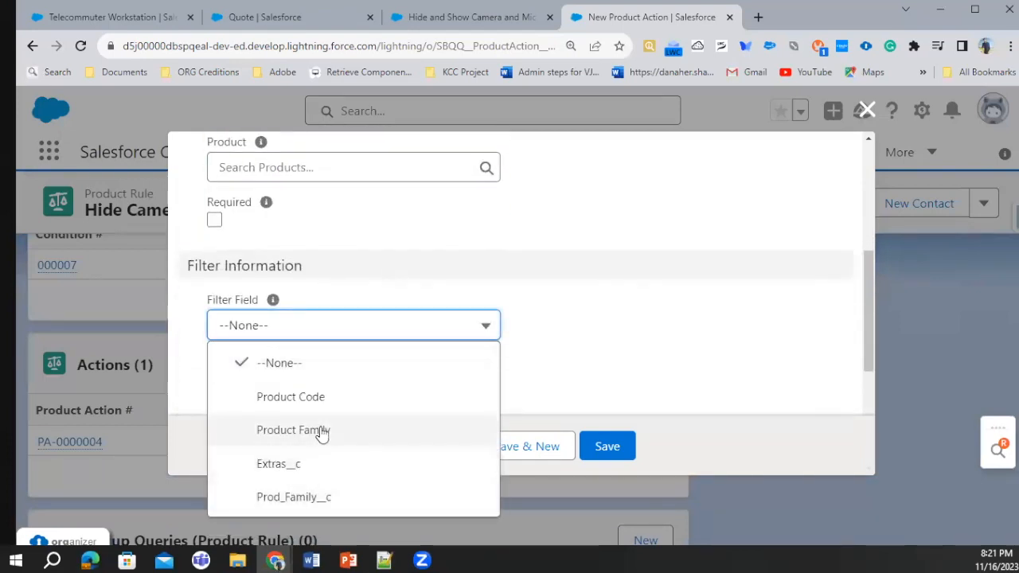
click(315, 396)
scroll(539, 355, down, 3)
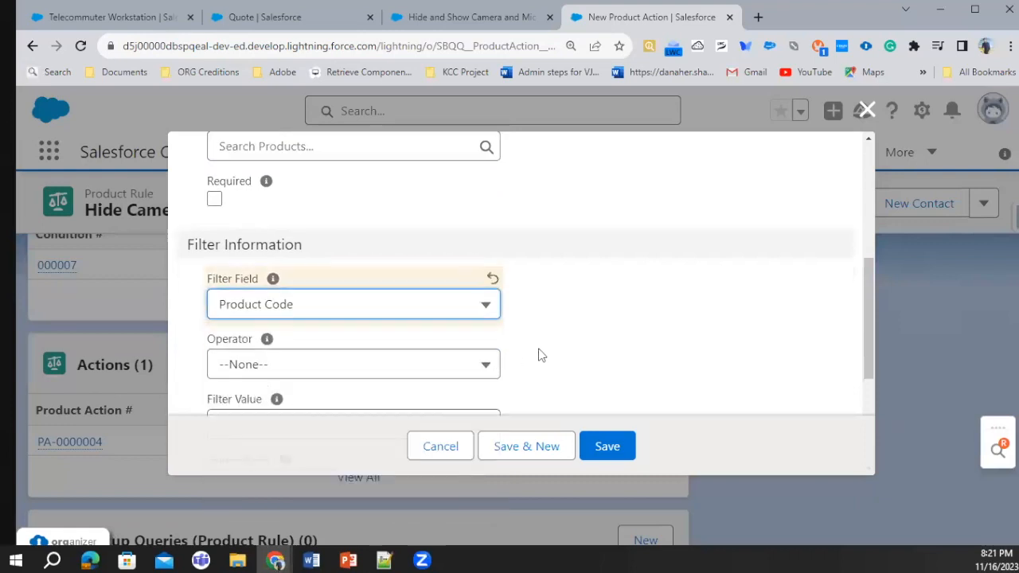
click(309, 239)
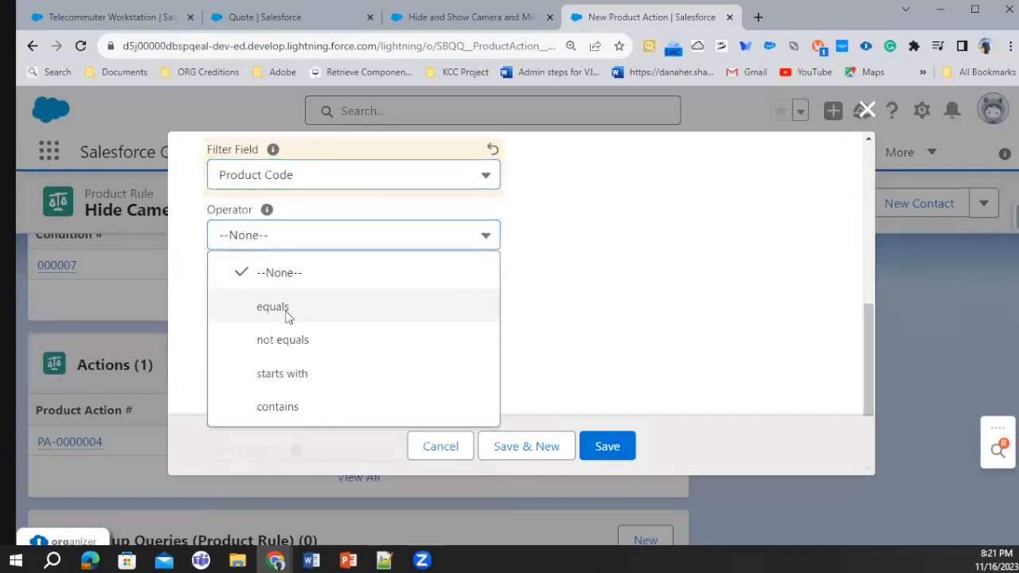
click(285, 317)
click(287, 303)
key(ctrl+v)
click(625, 460)
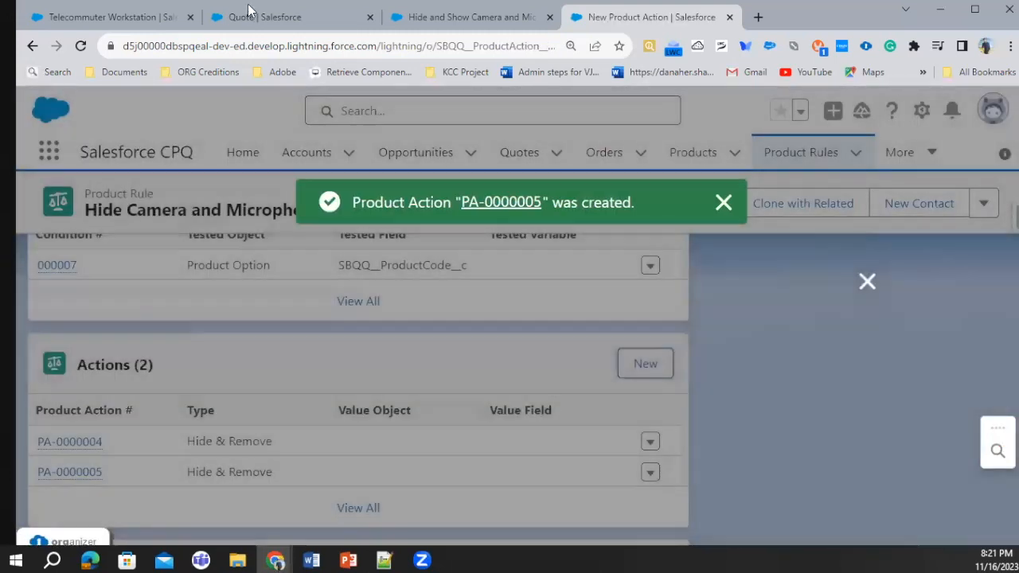
Copy the product code Earbird from the quote's bundle configuration and save another Hide & Remove product action for it
click(249, 13)
scroll(332, 408, down, 3)
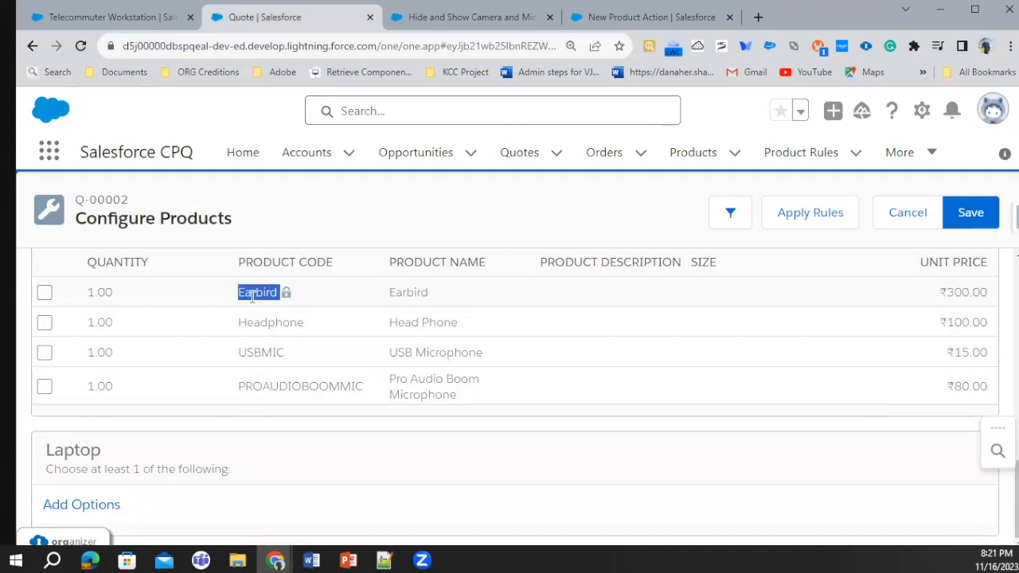
click(673, 17)
scroll(334, 398, down, 5)
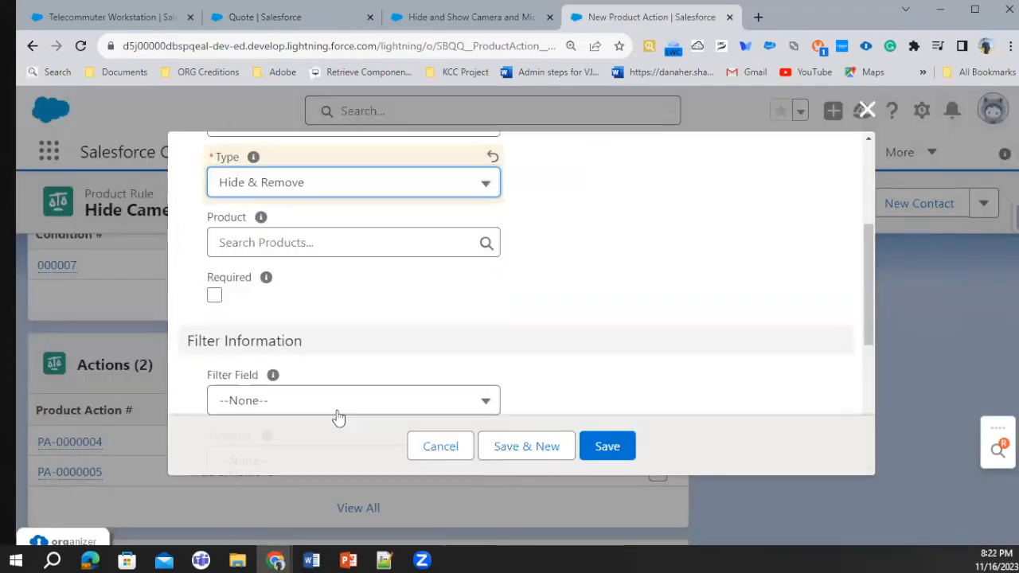
click(611, 453)
Copy the Head Phone's product code, Headphone, from the quote's bundle configuration and return to the product rule
click(213, 17)
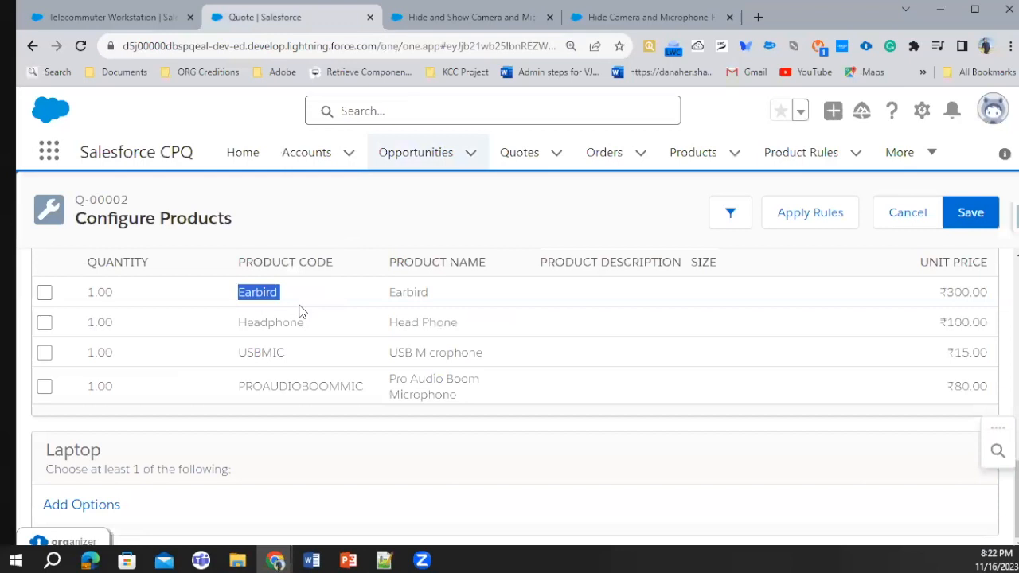
double_click(272, 324)
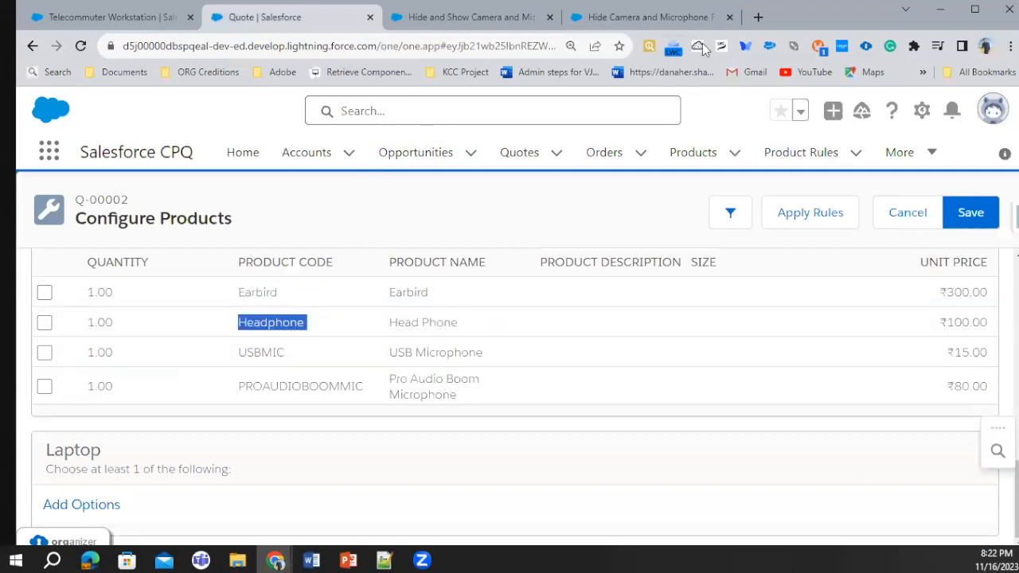
click(692, 18)
Review the action types for another product action and choose Disable & Remove
scroll(263, 334, down, 1)
click(294, 338)
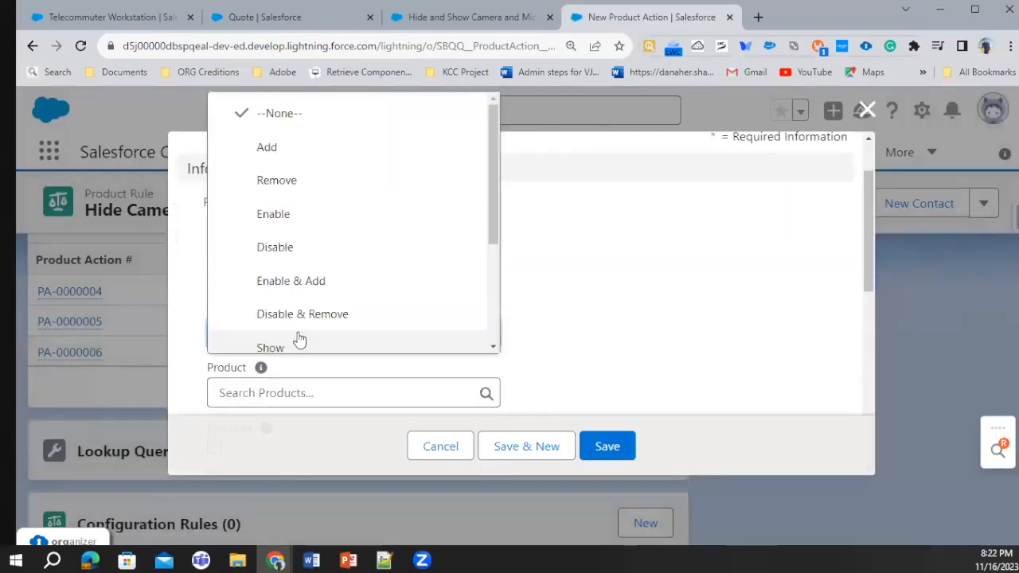
scroll(313, 211, down, 3)
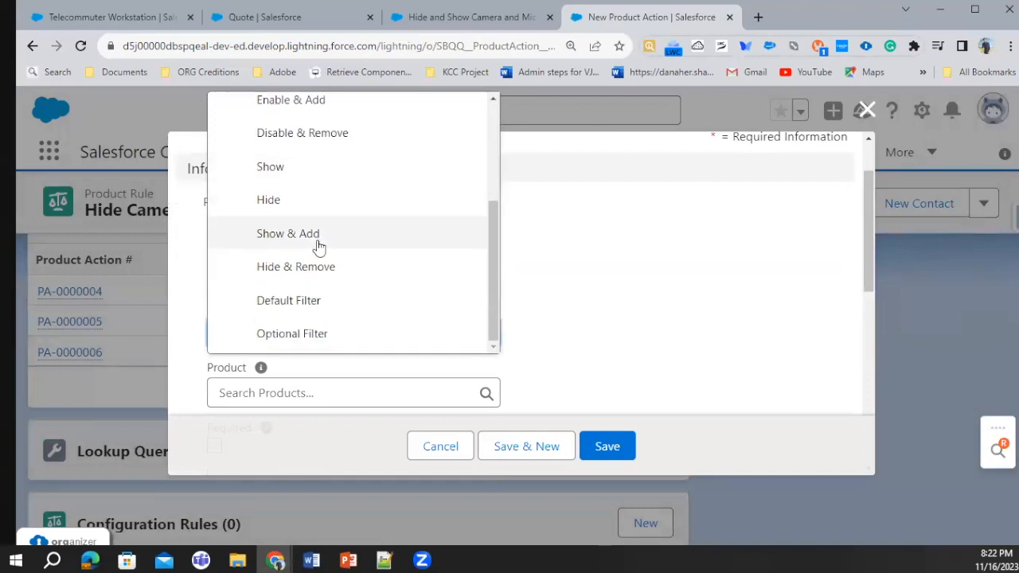
scroll(303, 211, up, 2)
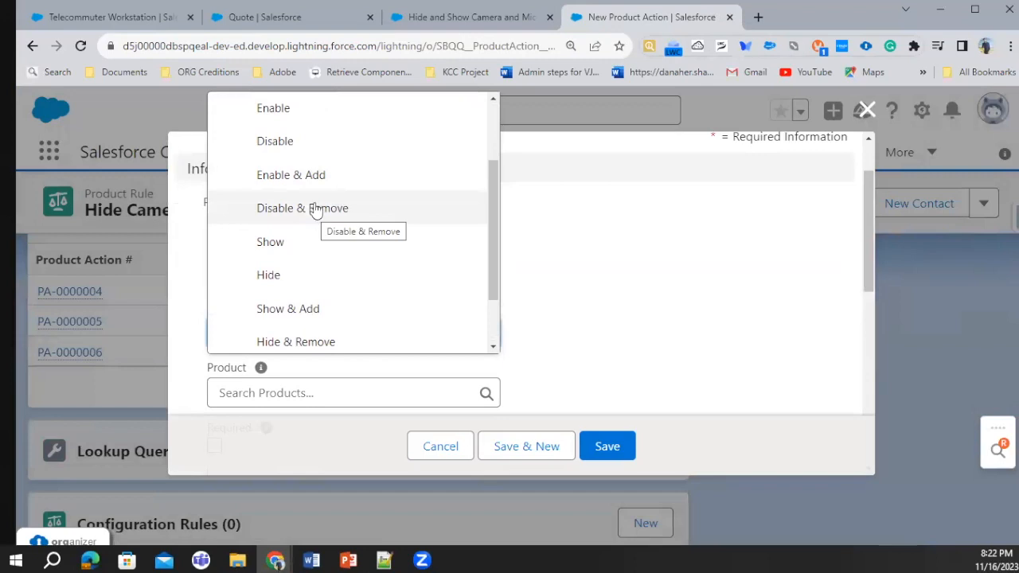
click(316, 210)
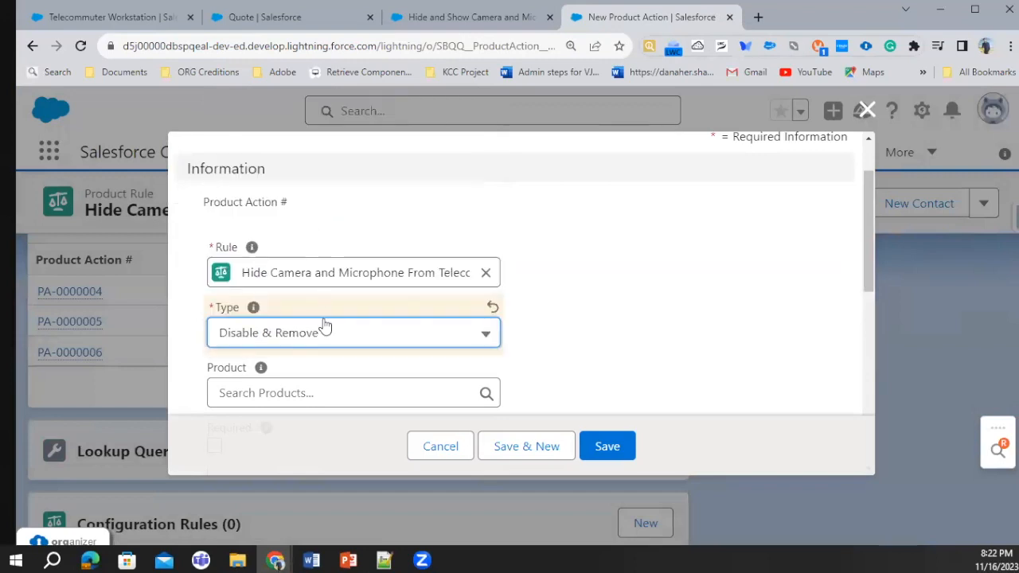
Filter the product action by Product Code with the equals operator and the value Headphone, and save it
scroll(338, 333, down, 1)
click(275, 19)
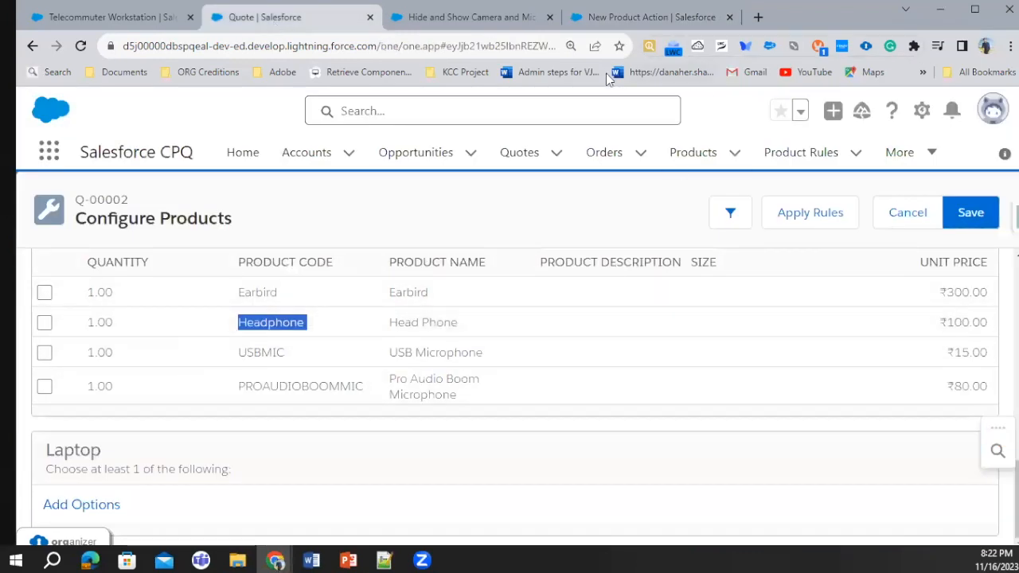
click(702, 22)
scroll(342, 359, down, 2)
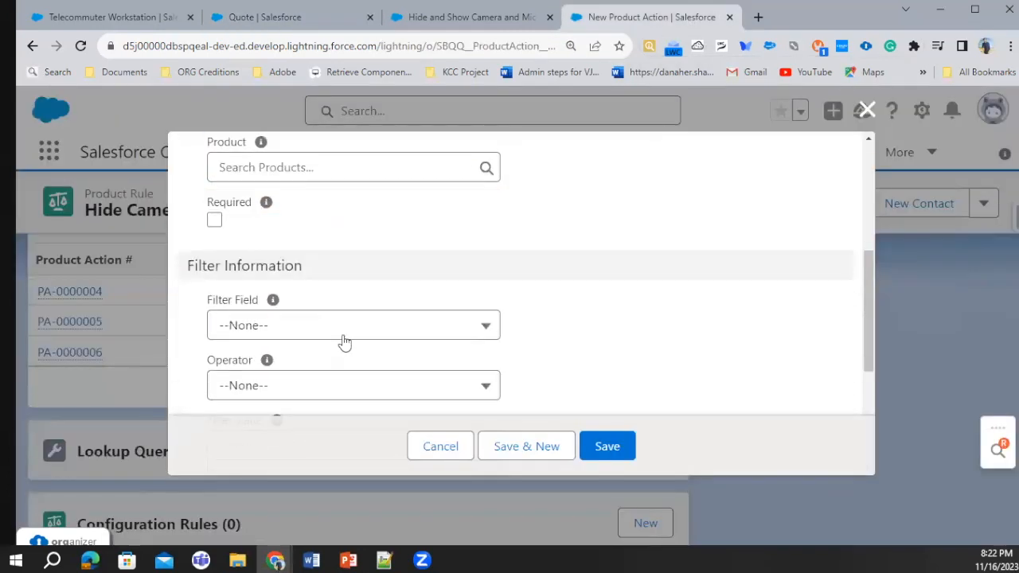
scroll(345, 342, down, 3)
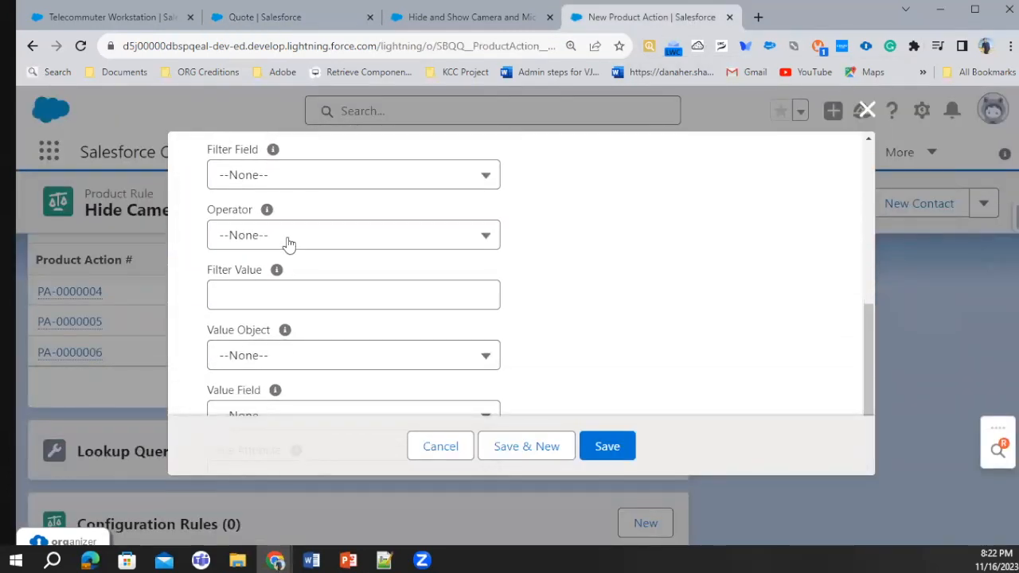
click(276, 185)
click(278, 245)
click(280, 235)
click(289, 314)
click(279, 297)
text(Headphone)
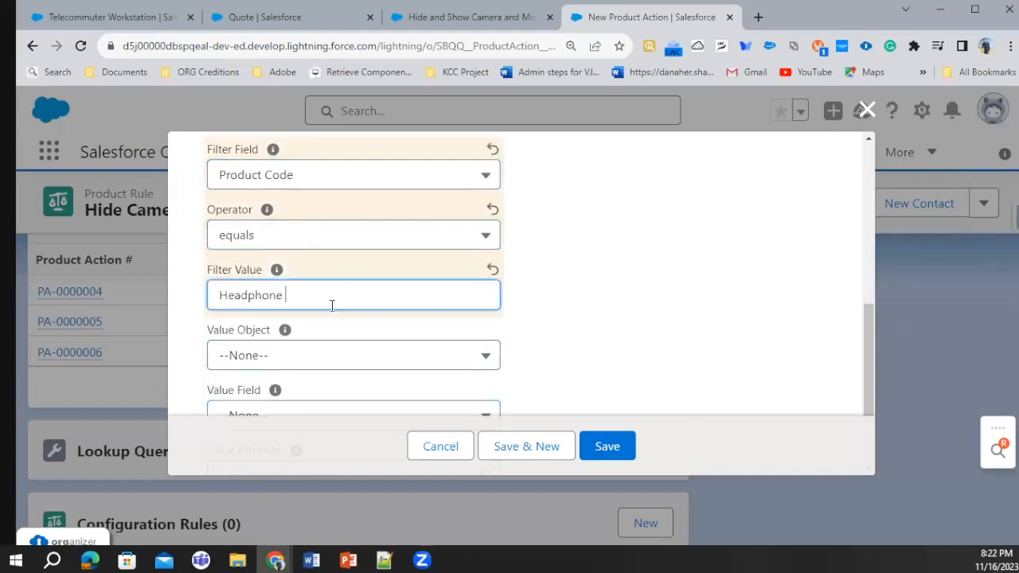
click(618, 448)
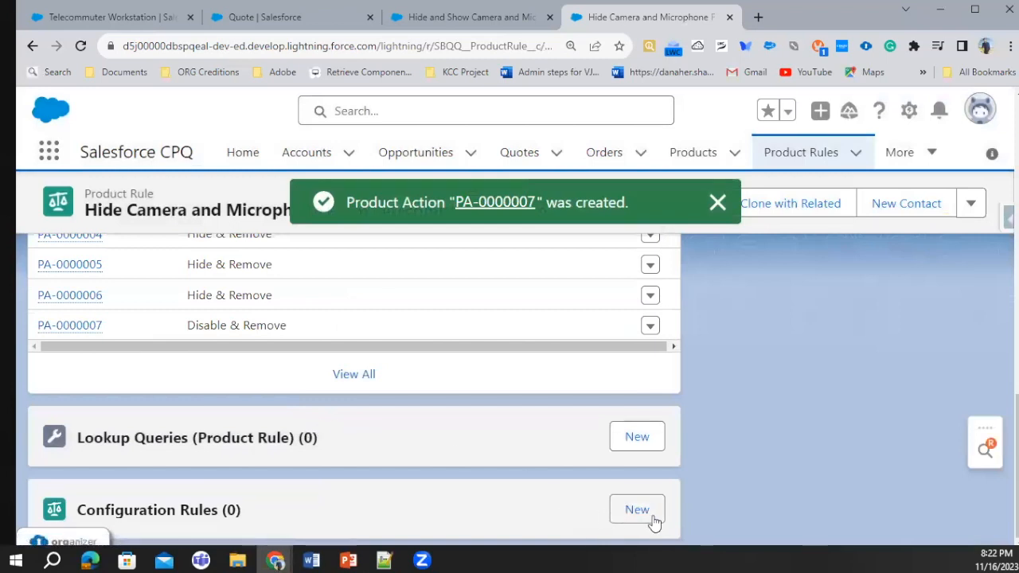
Add an active configuration rule to the product rule for the Telecommuter Workstation product and save it
click(647, 516)
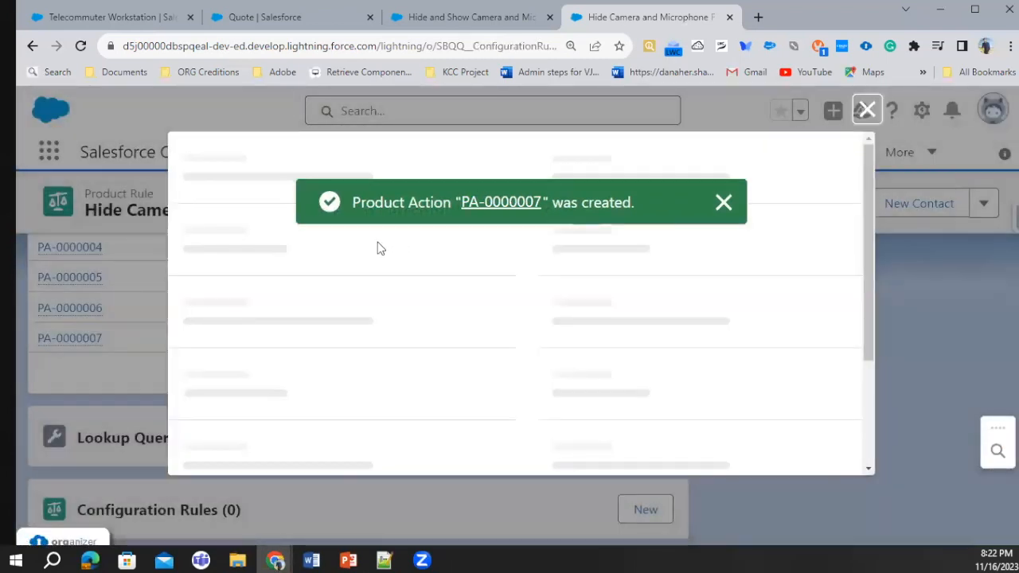
click(214, 338)
click(327, 390)
text(IT)
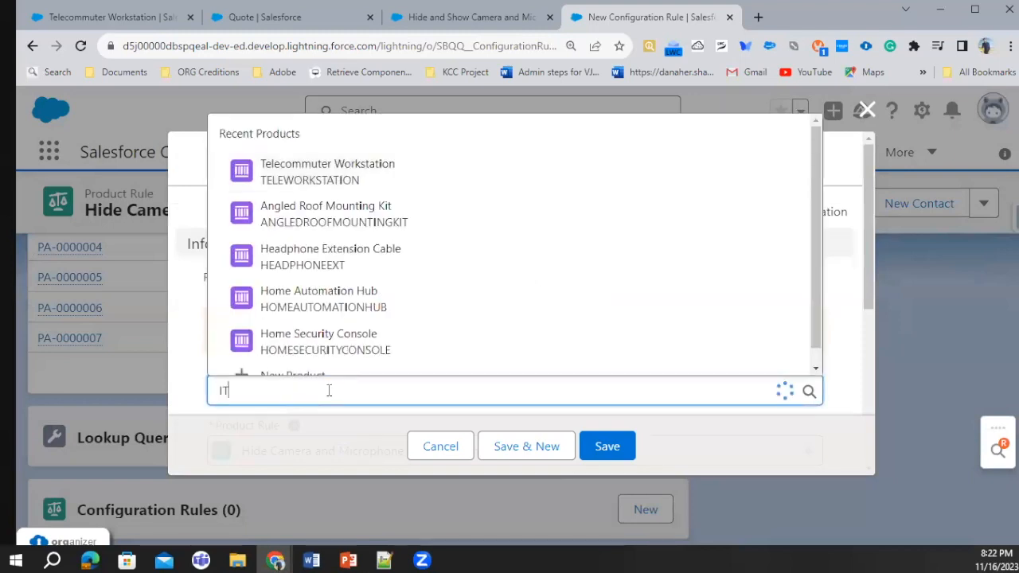
key(BackSpace)
key(BackSpace)
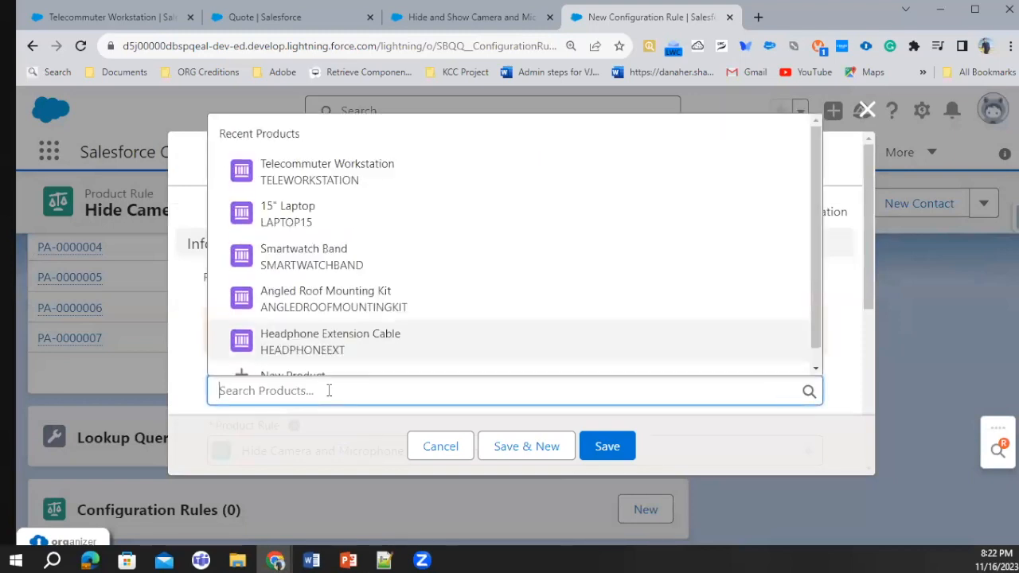
text(Tel)
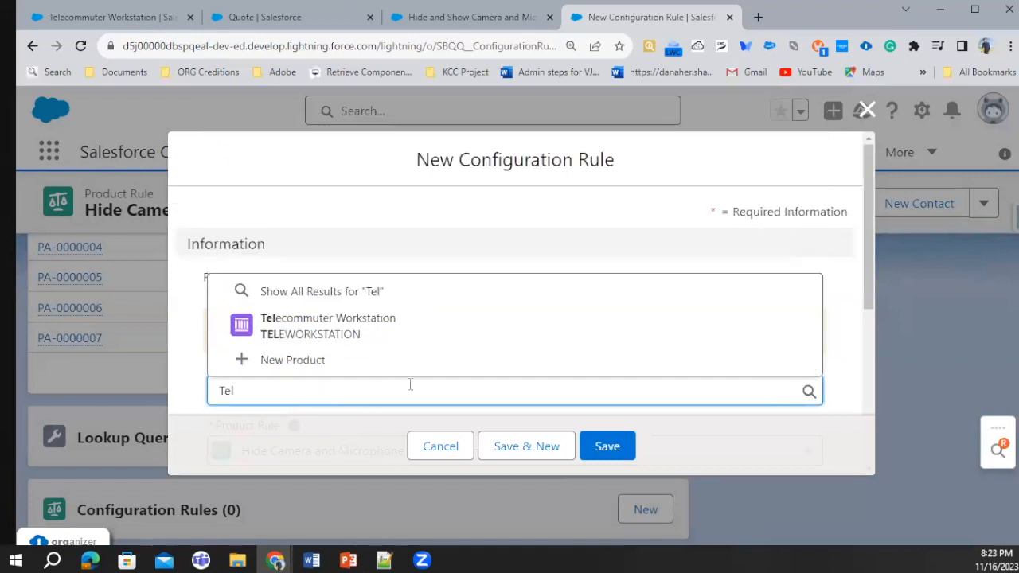
click(384, 338)
scroll(545, 305, down, 5)
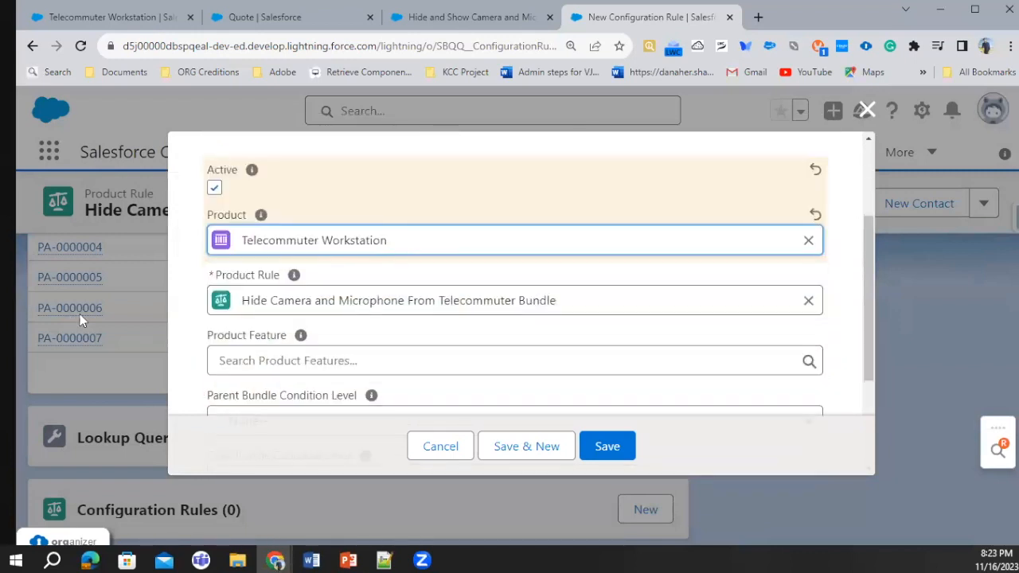
click(607, 446)
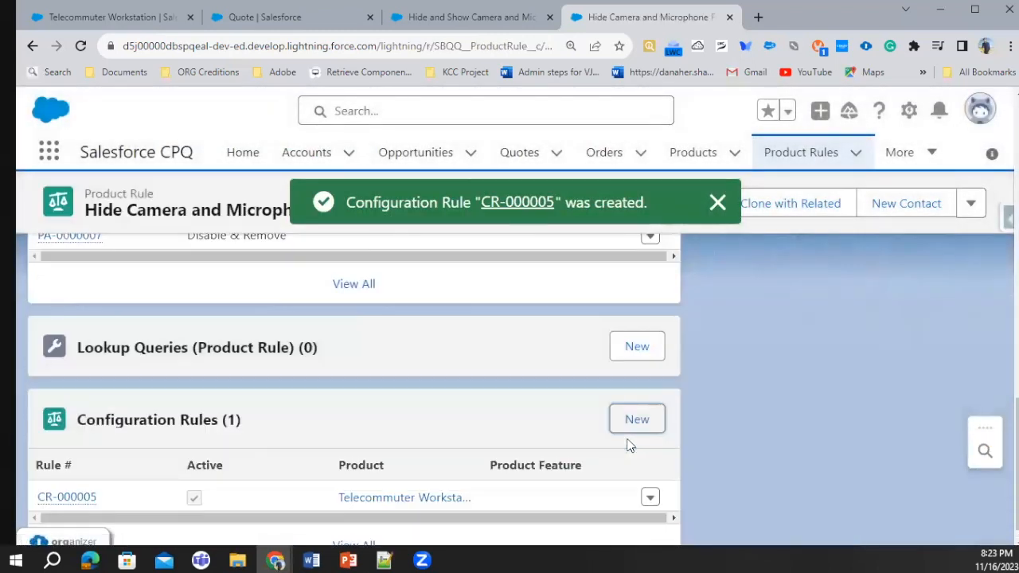
Go back to the quote and cancel its open bundle configuration and product selection
scroll(523, 405, up, 10)
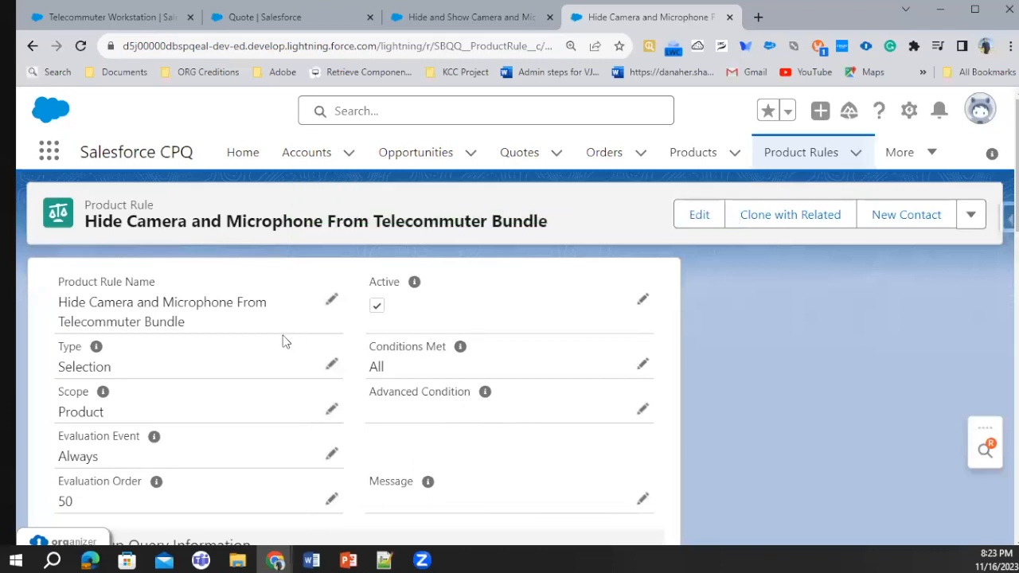
click(247, 22)
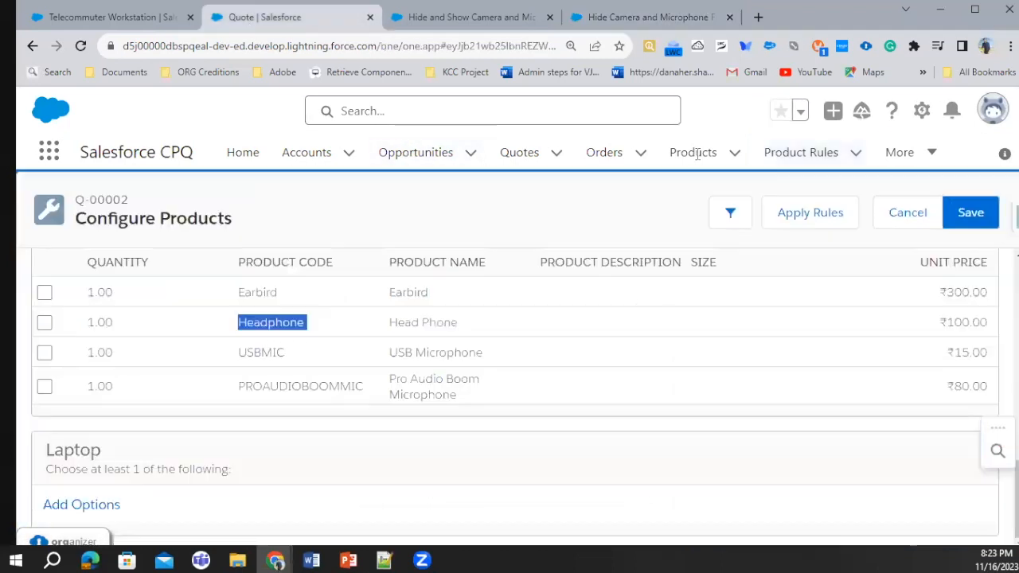
click(907, 213)
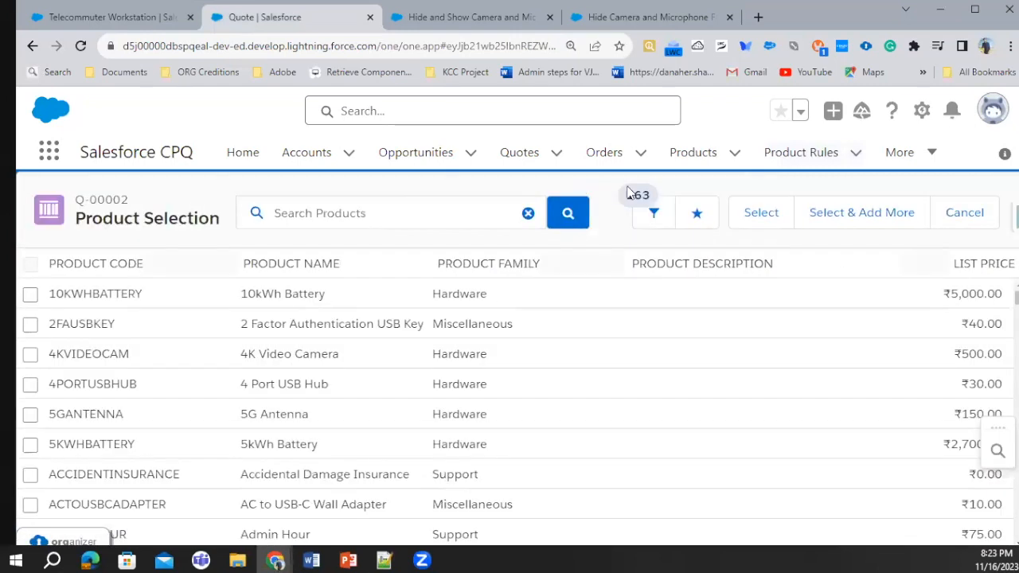
click(964, 213)
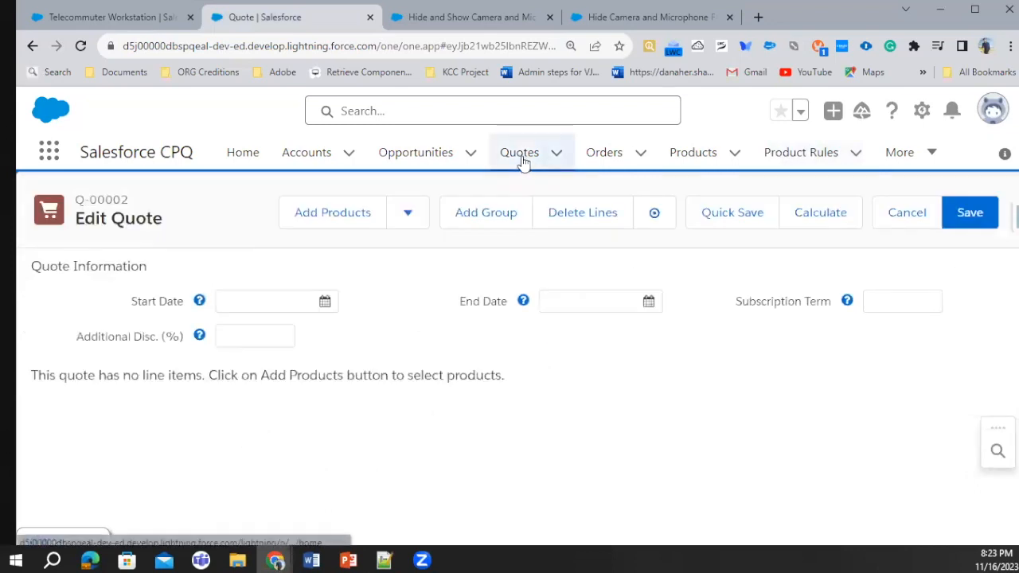
Reopen the quote's line editor from the quote record and start adding products
click(522, 159)
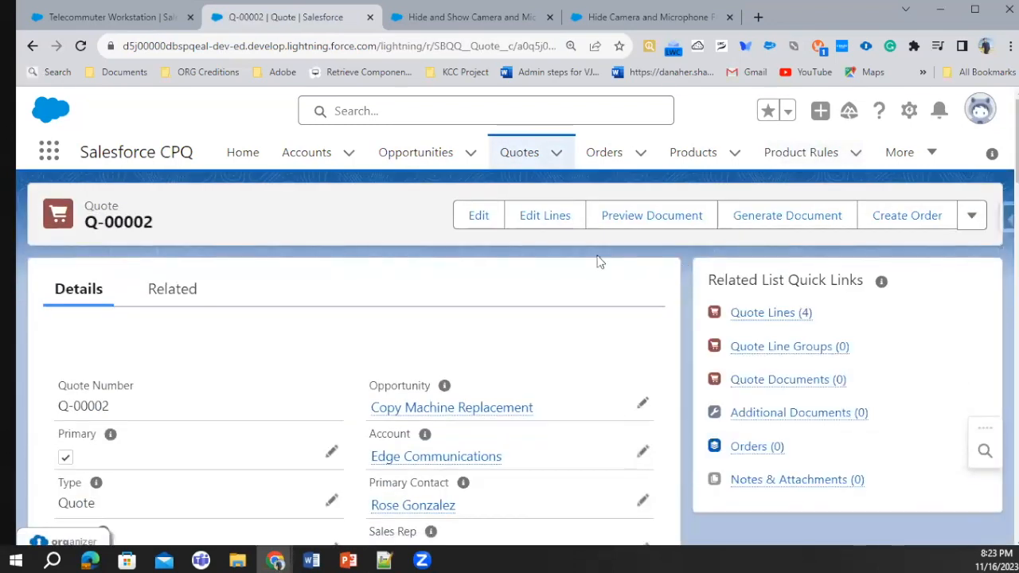
click(560, 215)
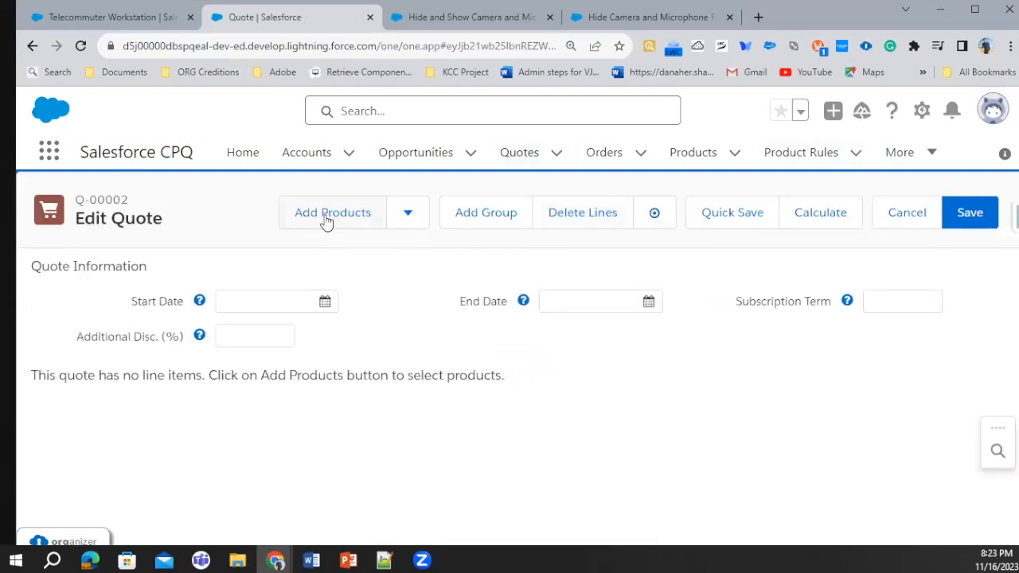
click(327, 218)
Copy the Telecommuter Workstation product name, search for it in the quote's product selection, and select that product for configuration
key(ctrl+1)
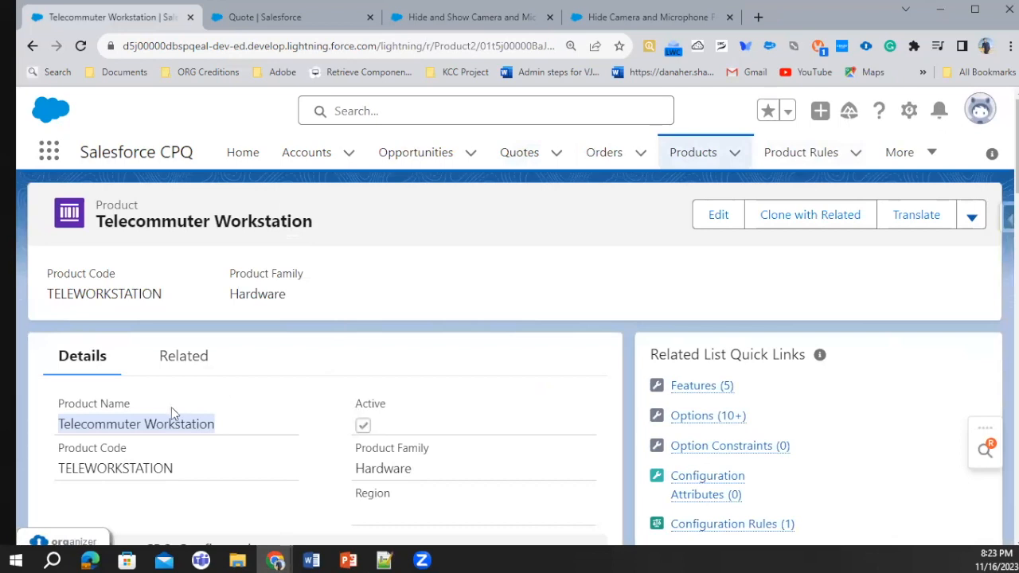
key(ctrl+c)
key(ctrl+2)
key(ctrl+v)
click(566, 212)
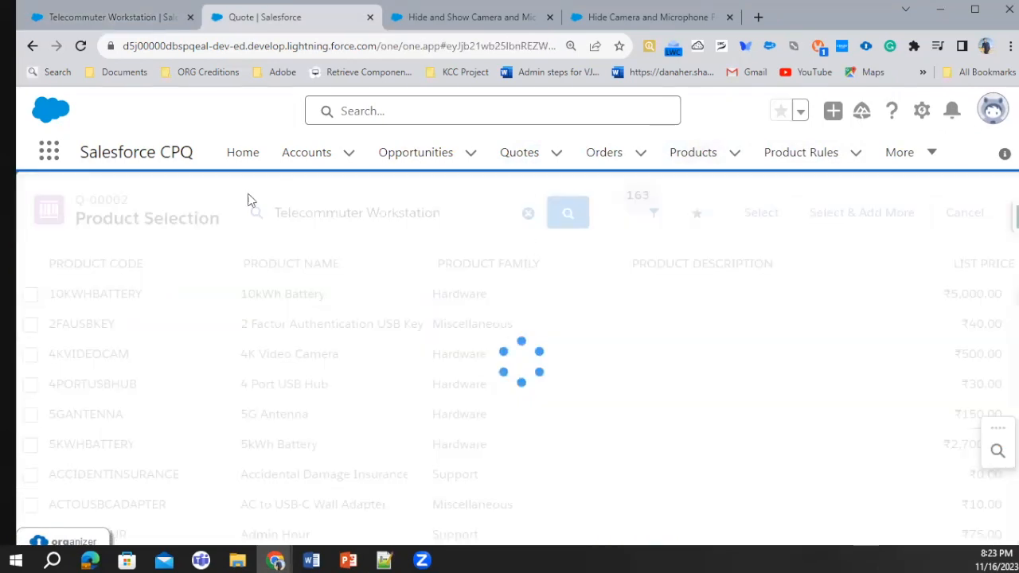
click(30, 294)
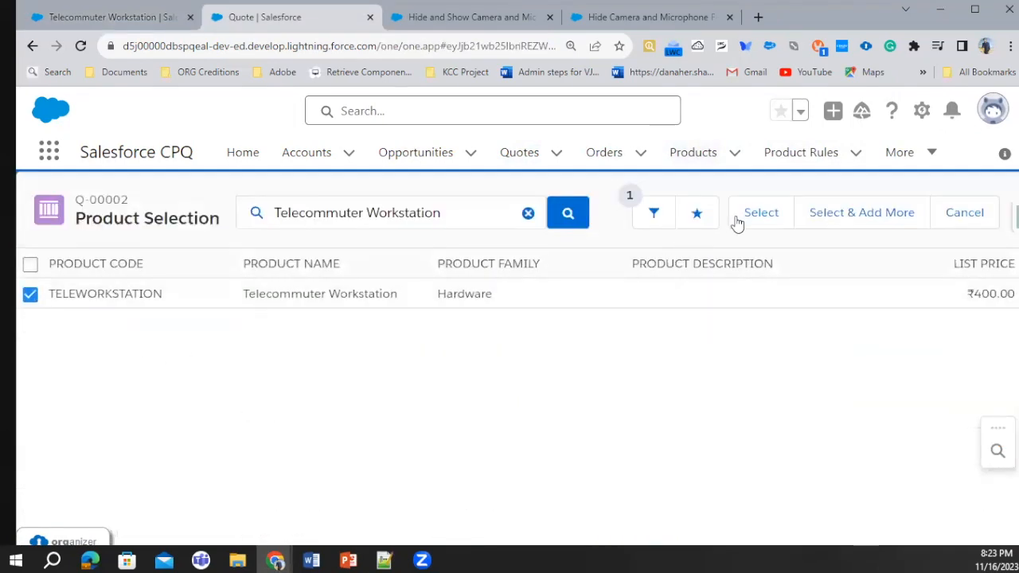
click(754, 217)
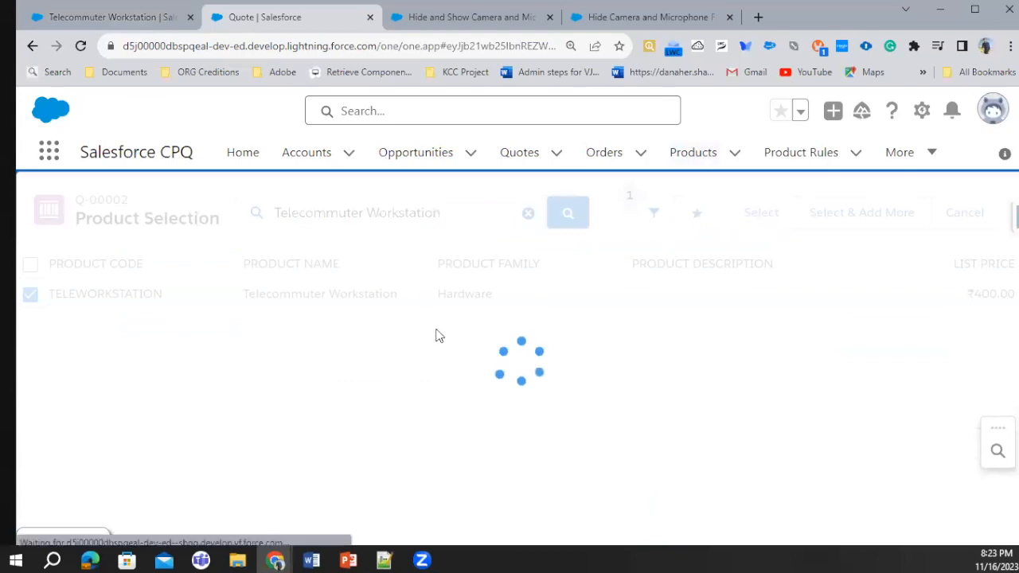
Examine the bundle's System Peripherals, Headphones & Speakers, Cameras, Microphones and Laptop options before any rule is triggered
scroll(385, 315, up, 2)
scroll(379, 320, down, 5)
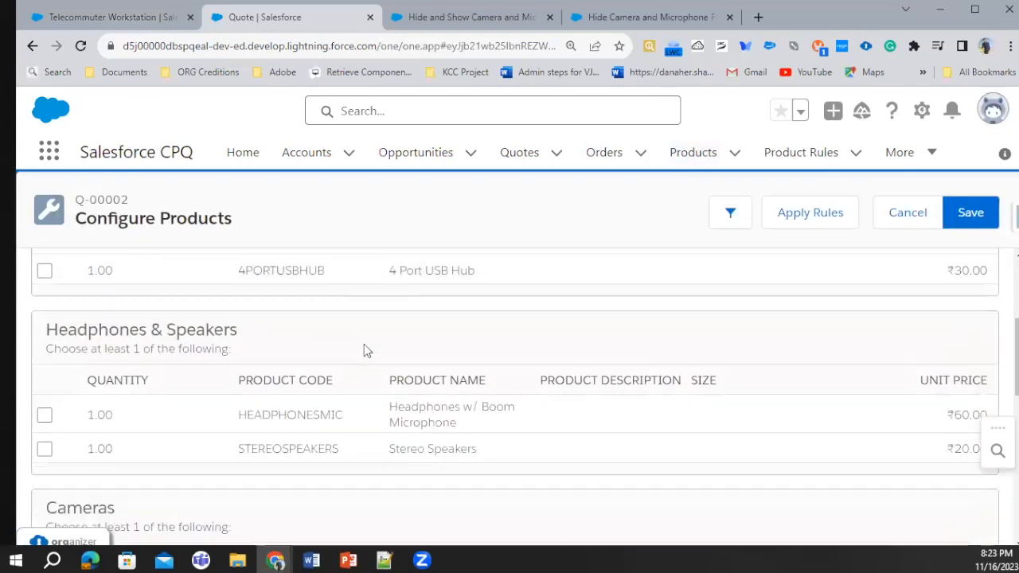
scroll(329, 409, down, 3)
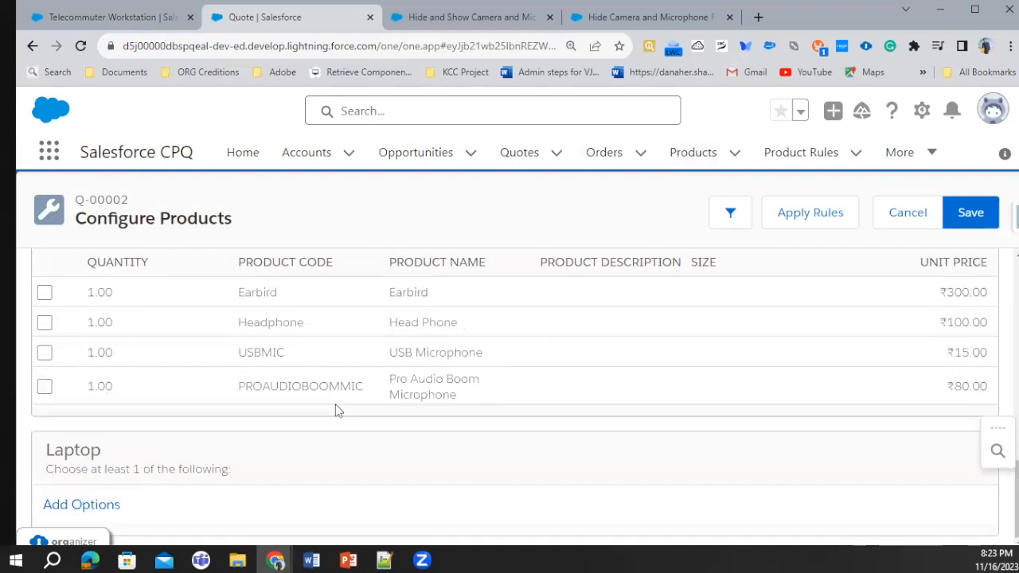
scroll(331, 442, up, 4)
scroll(310, 421, up, 5)
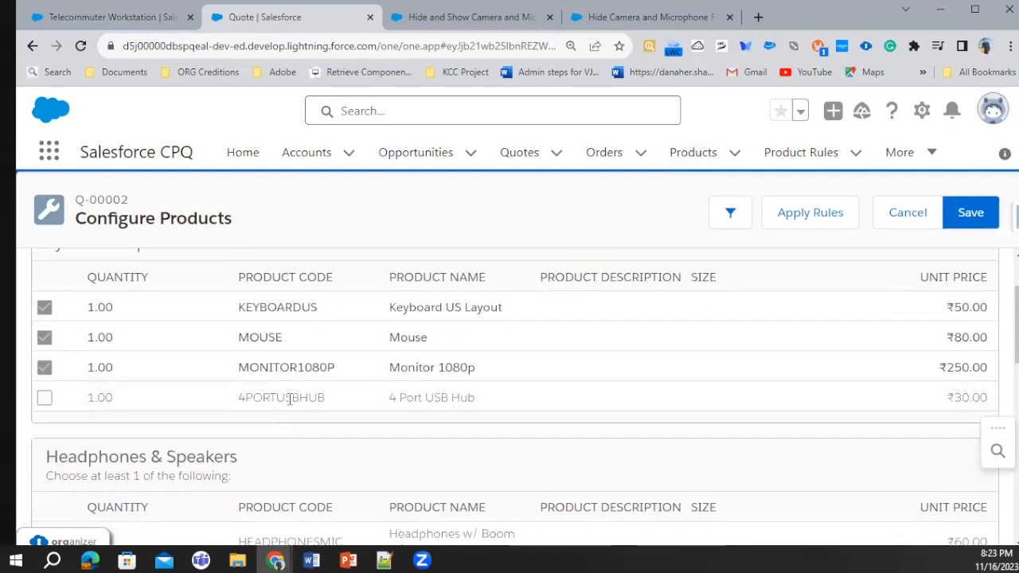
scroll(318, 401, down, 3)
scroll(301, 398, down, 1)
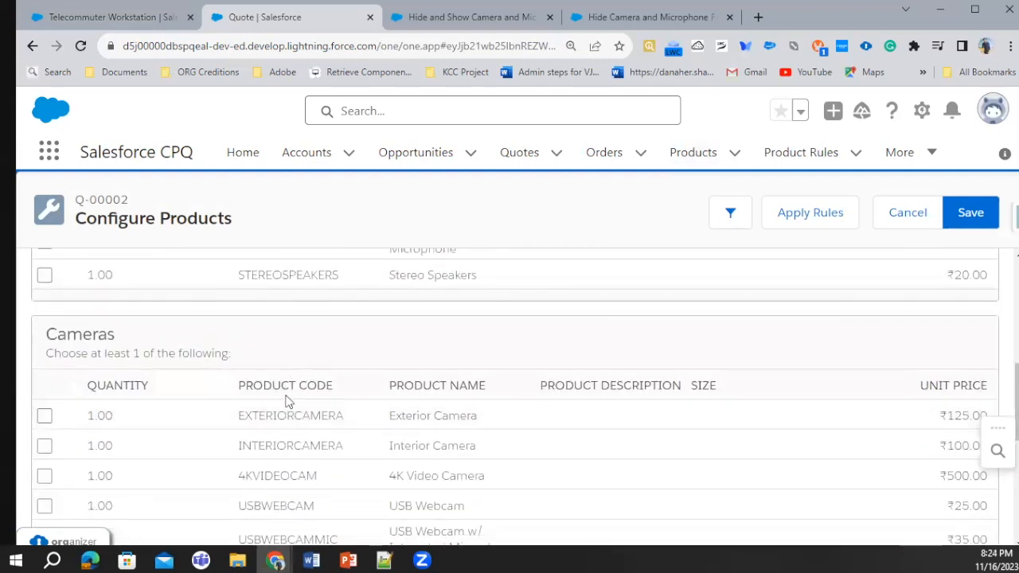
scroll(304, 440, down, 2)
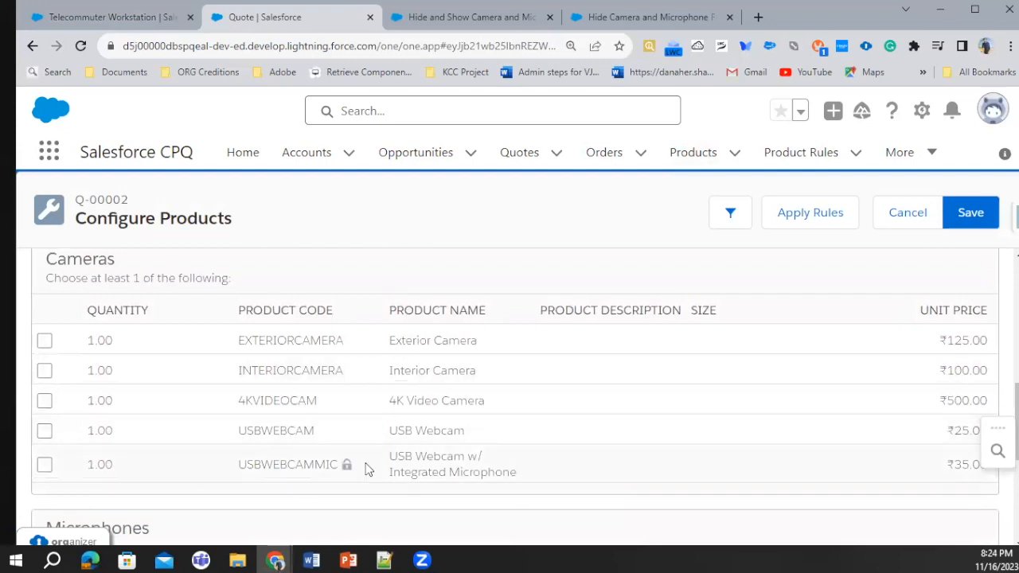
scroll(290, 477, down, 3)
scroll(276, 465, down, 3)
scroll(239, 310, up, 6)
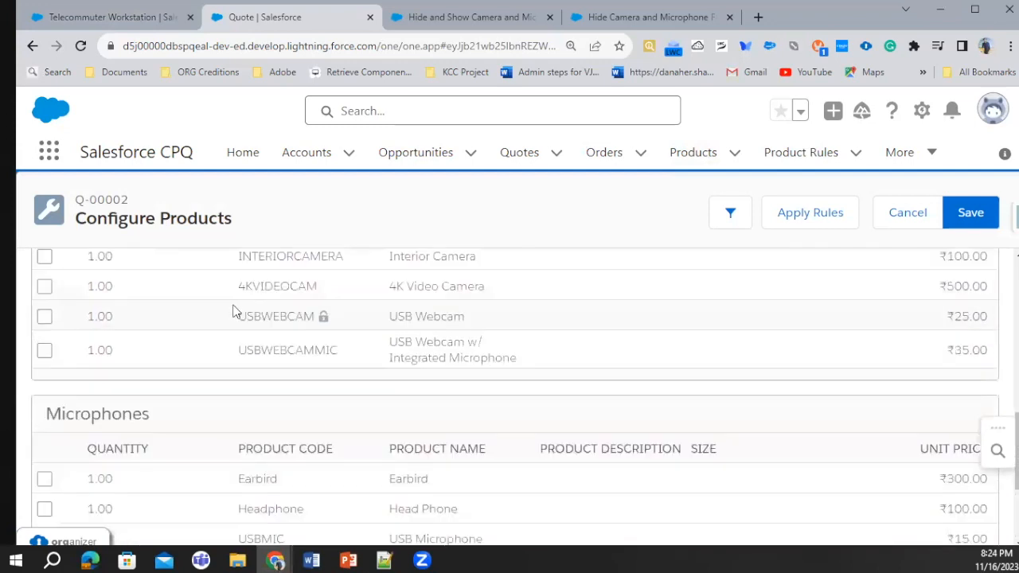
Include the 4 Port USB Hub option under System Peripherals and apply the product rules to the configuration
scroll(85, 359, up, 5)
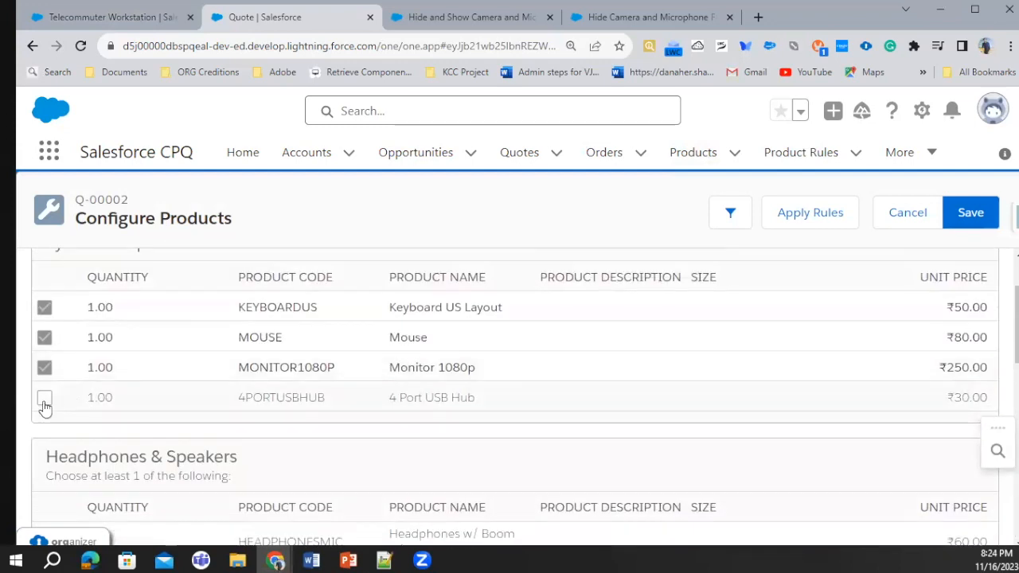
click(44, 400)
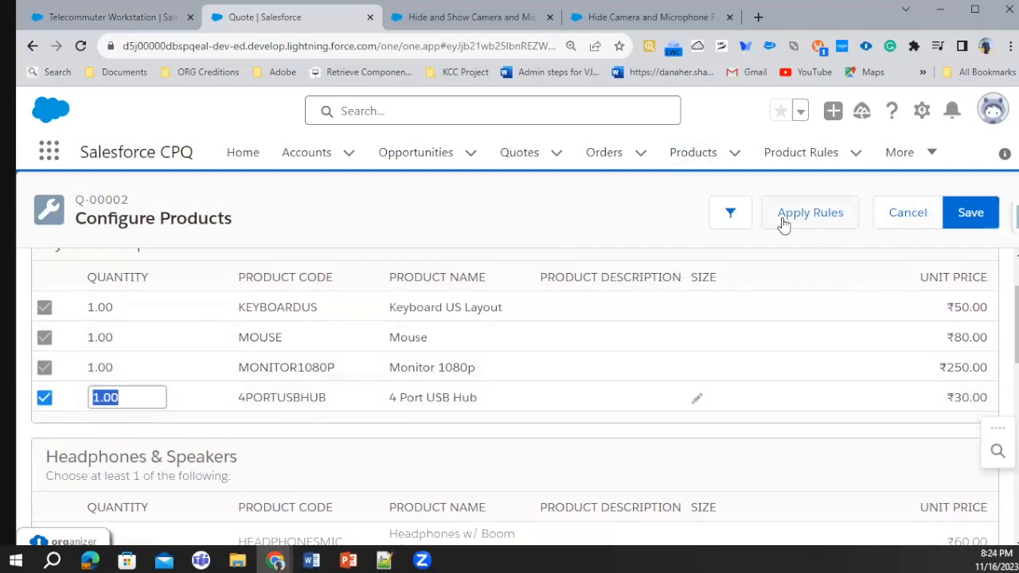
click(782, 221)
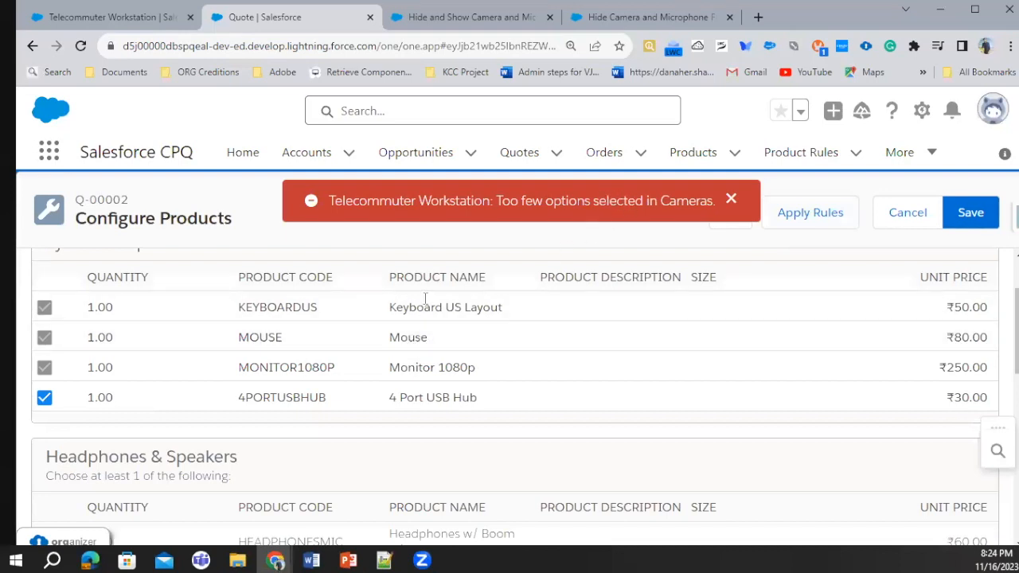
Include the Exterior Camera option under Cameras and apply the product rules again
scroll(232, 355, down, 4)
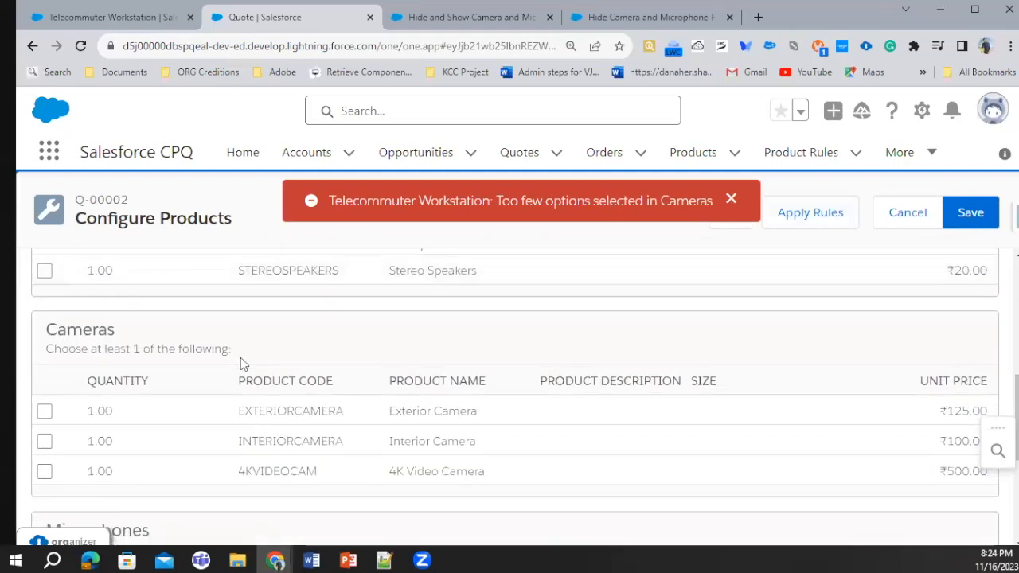
scroll(241, 363, down, 1)
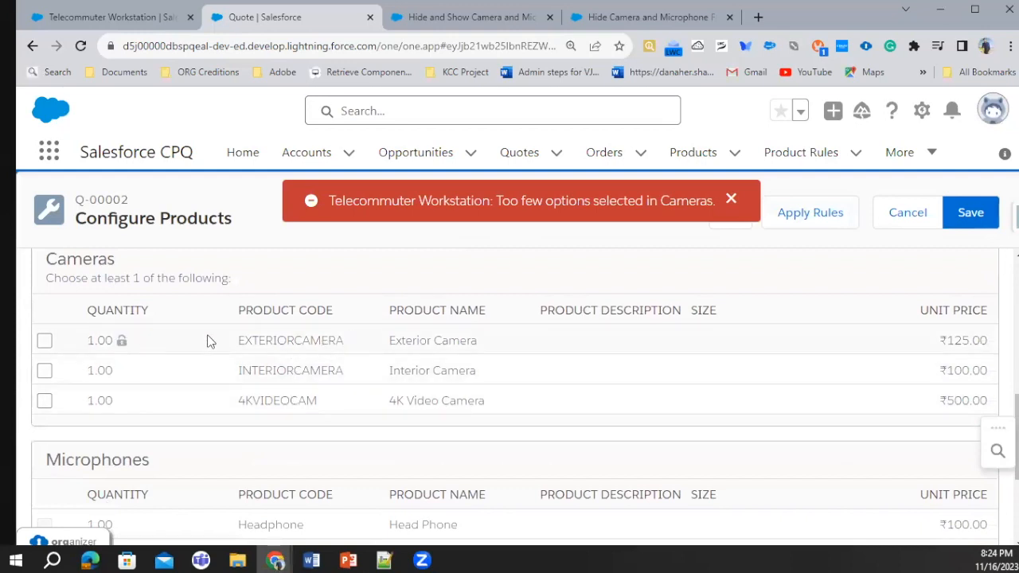
click(44, 339)
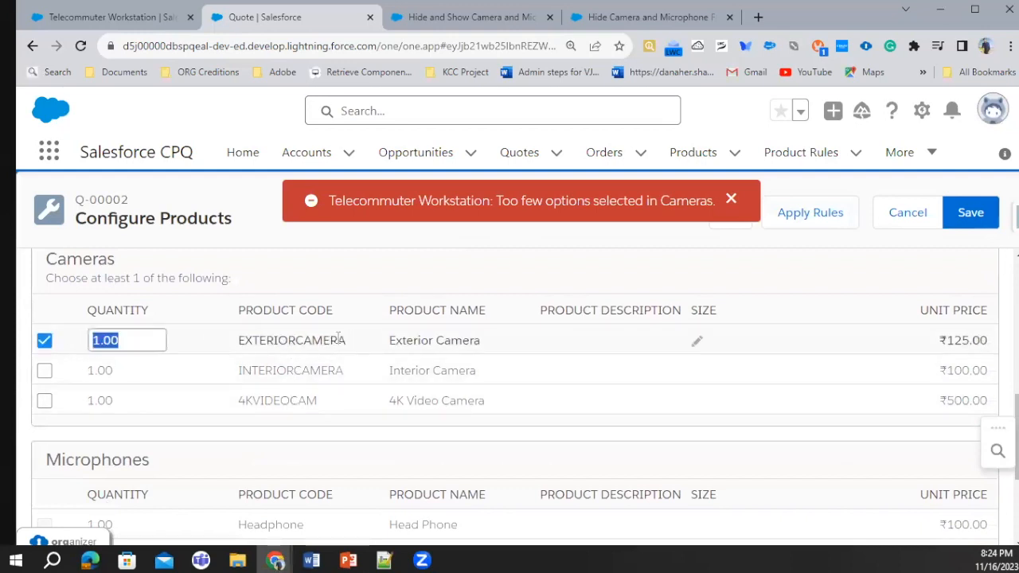
click(805, 216)
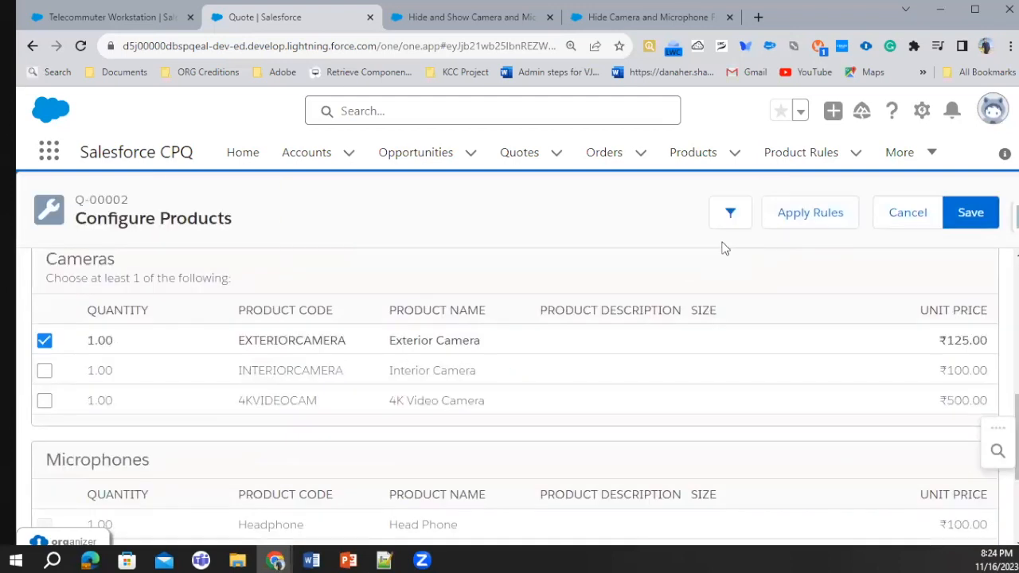
Add the 10kWh Battery as an option of the Laptop feature
scroll(227, 386, down, 3)
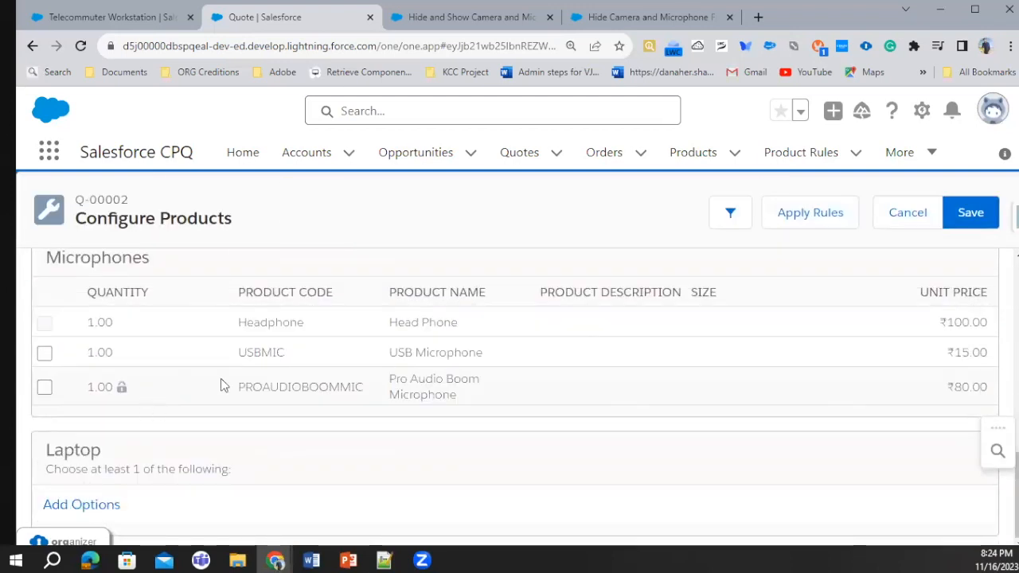
click(97, 506)
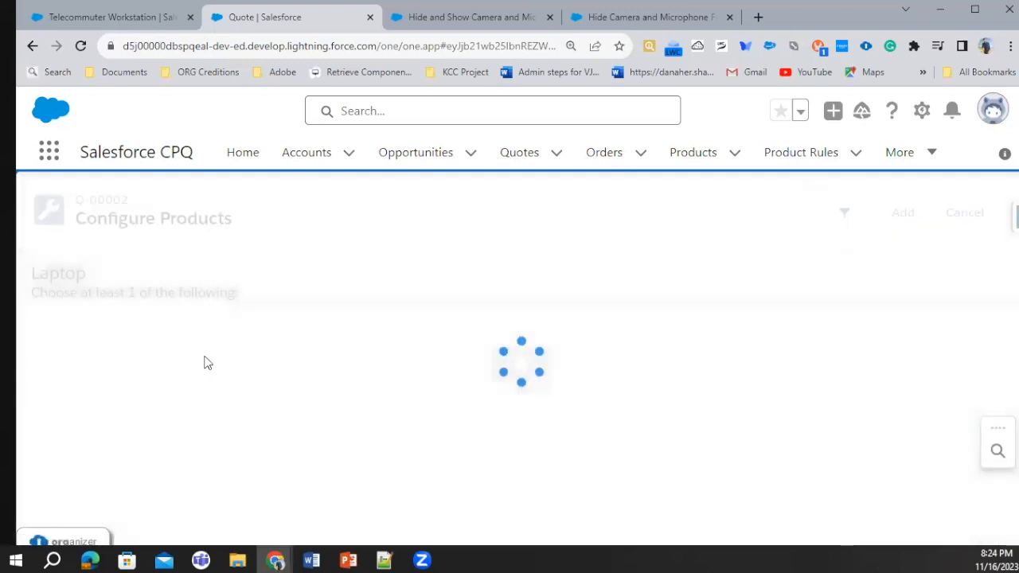
click(29, 376)
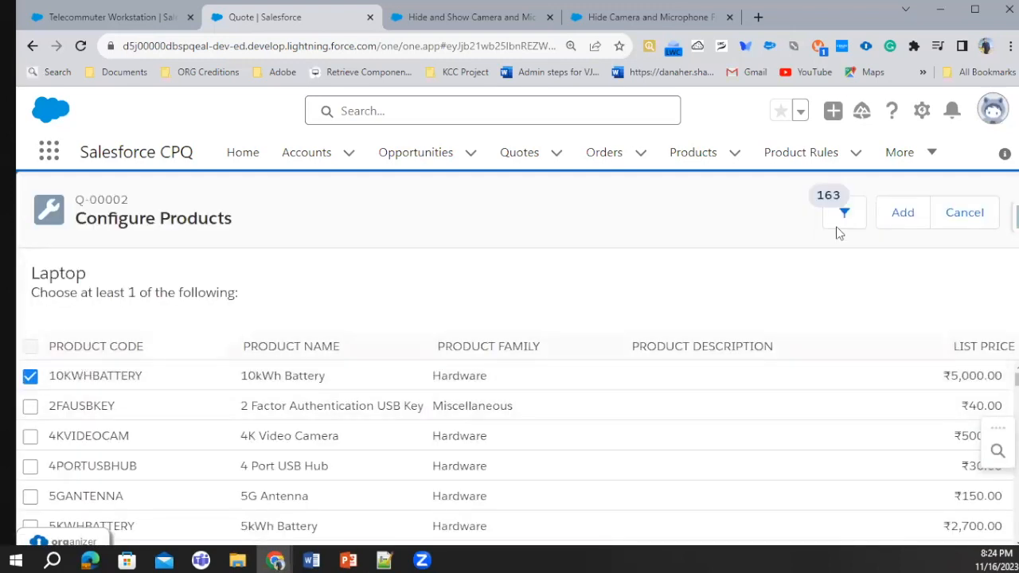
click(902, 216)
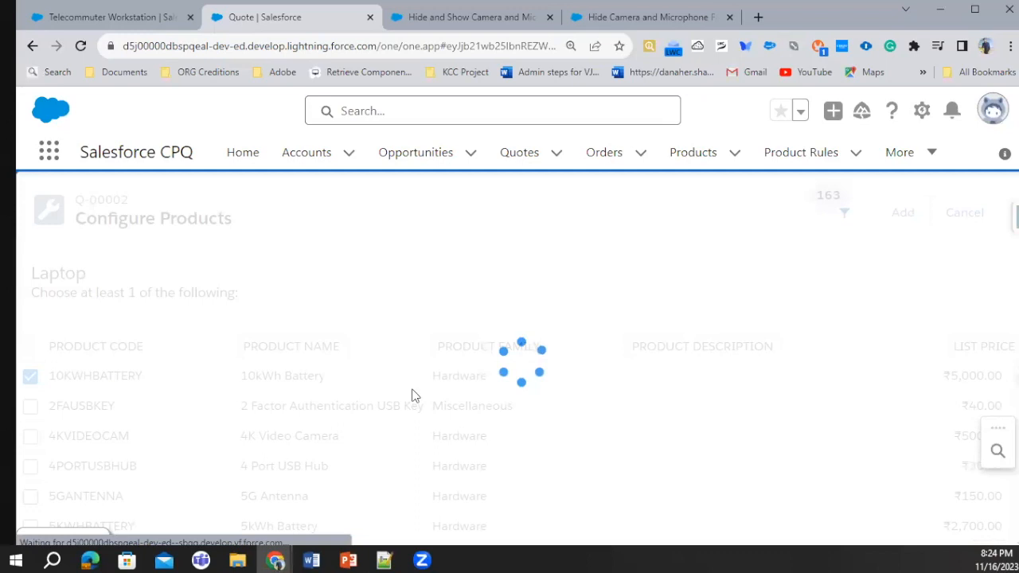
Check which Cameras and Microphones options the rule leaves available, and try to select the Head Phone option
scroll(421, 375, down, 3)
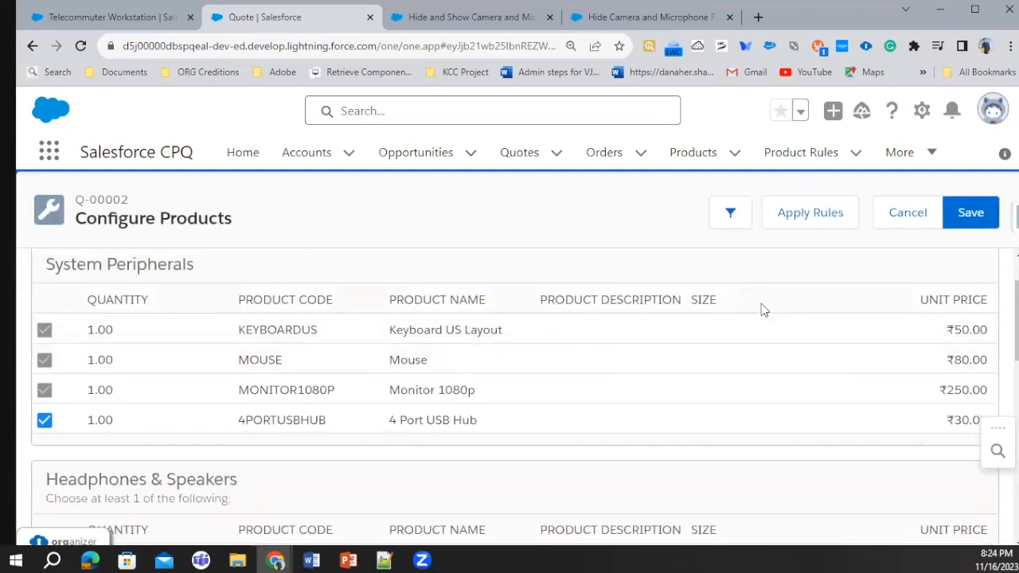
scroll(354, 402, down, 2)
scroll(341, 406, down, 4)
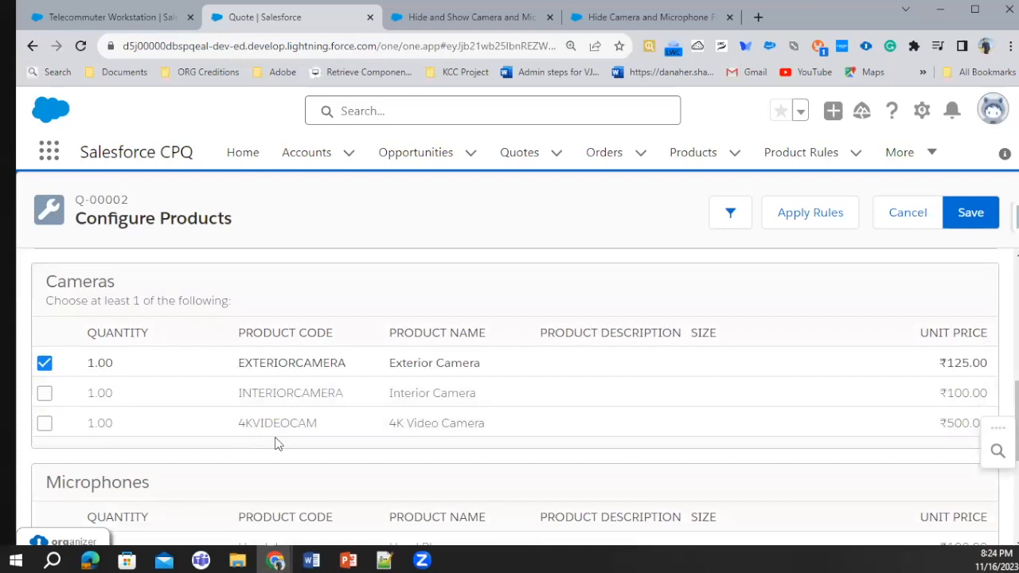
scroll(247, 372, down, 1)
scroll(247, 373, down, 2)
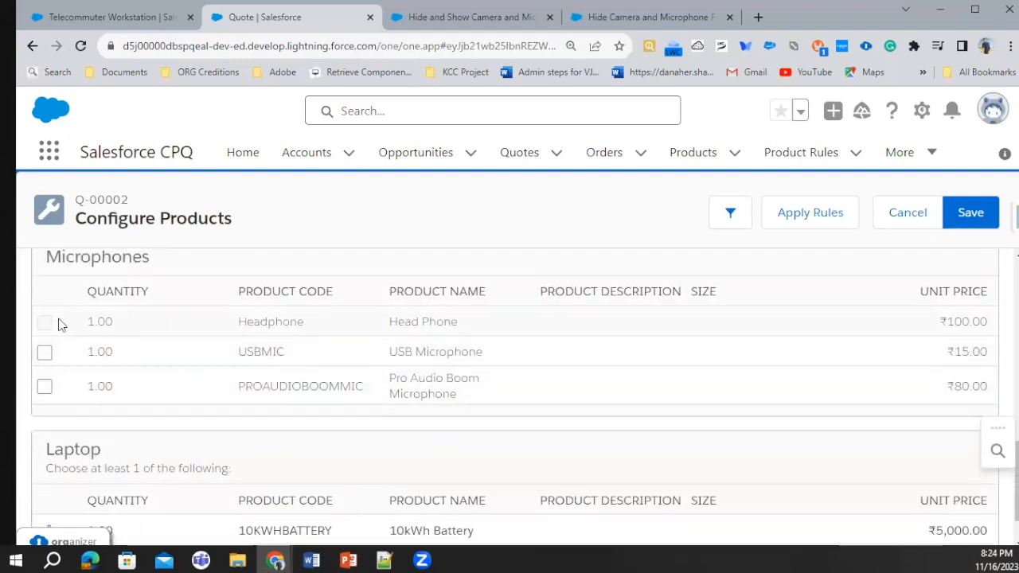
drag(135, 319, 318, 322)
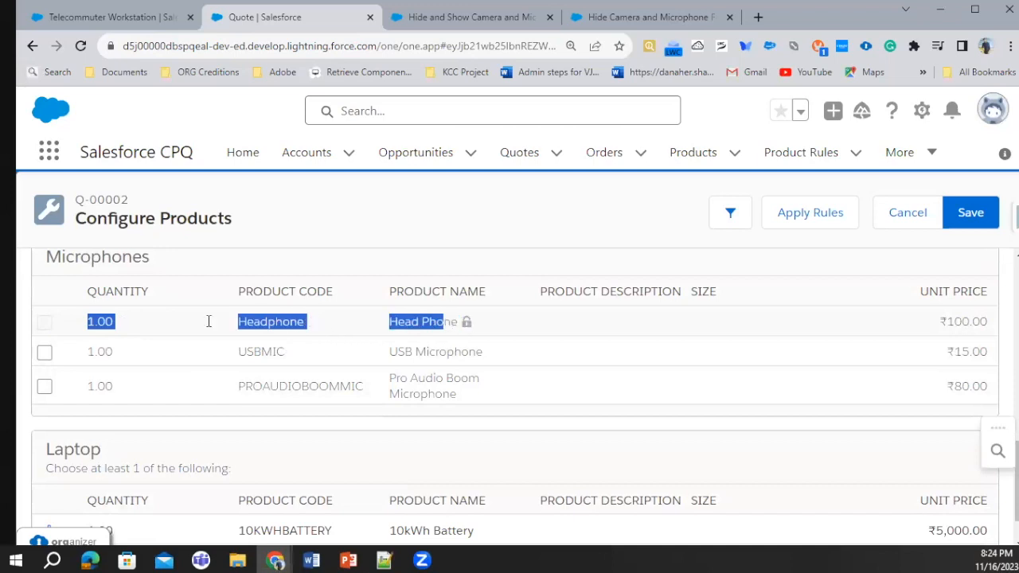
click(44, 330)
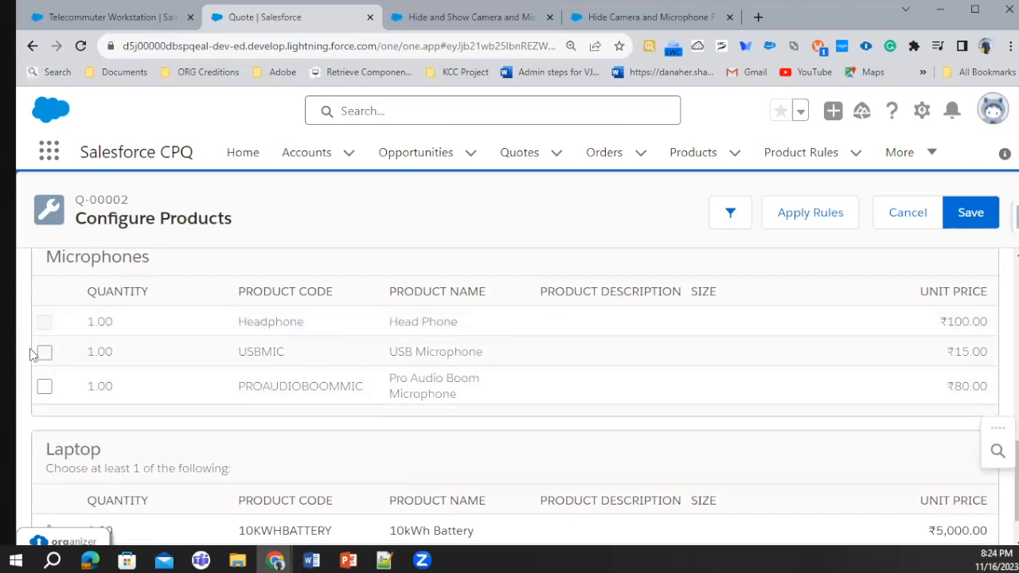
Include the USB Microphone option under Microphones and save the bundle configuration to the quote
scroll(359, 342, up, 3)
scroll(541, 326, up, 3)
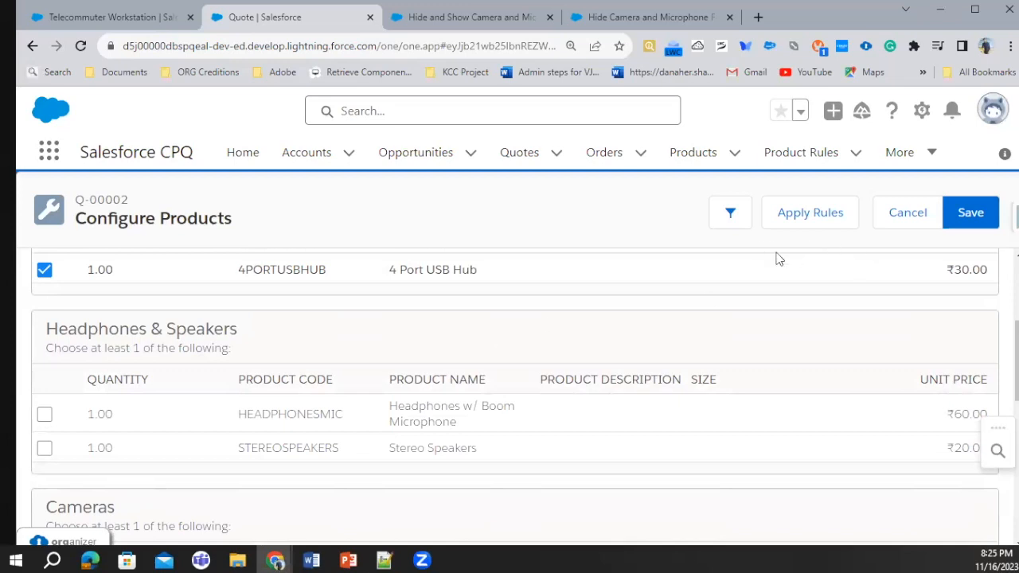
scroll(177, 405, down, 5)
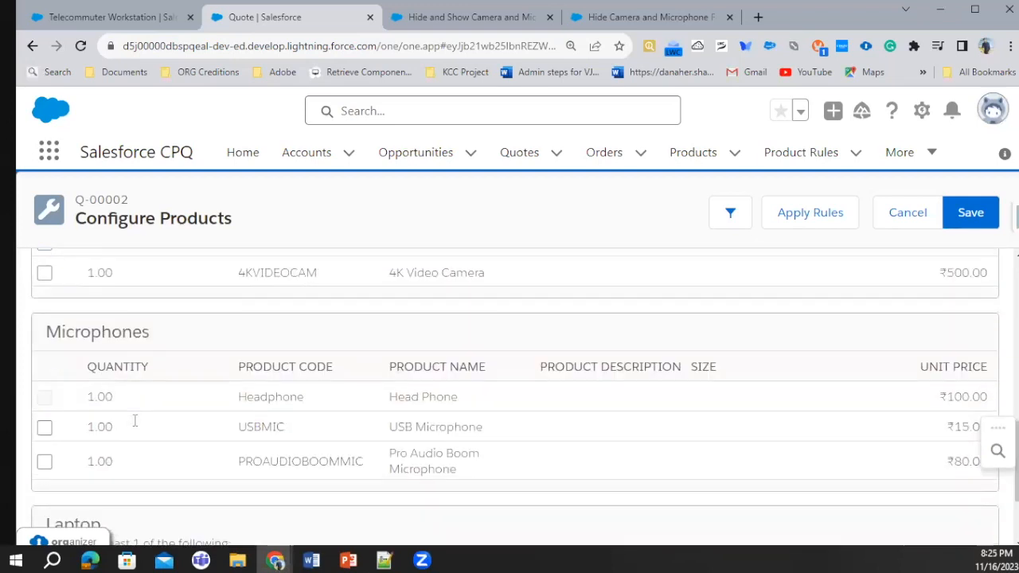
scroll(100, 434, down, 2)
scroll(96, 398, up, 4)
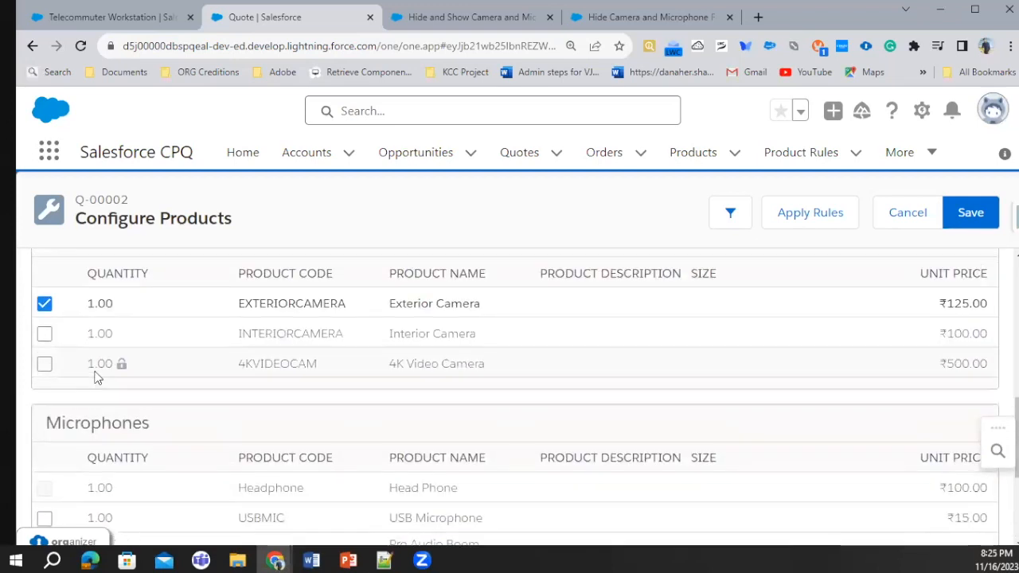
scroll(45, 411, down, 3)
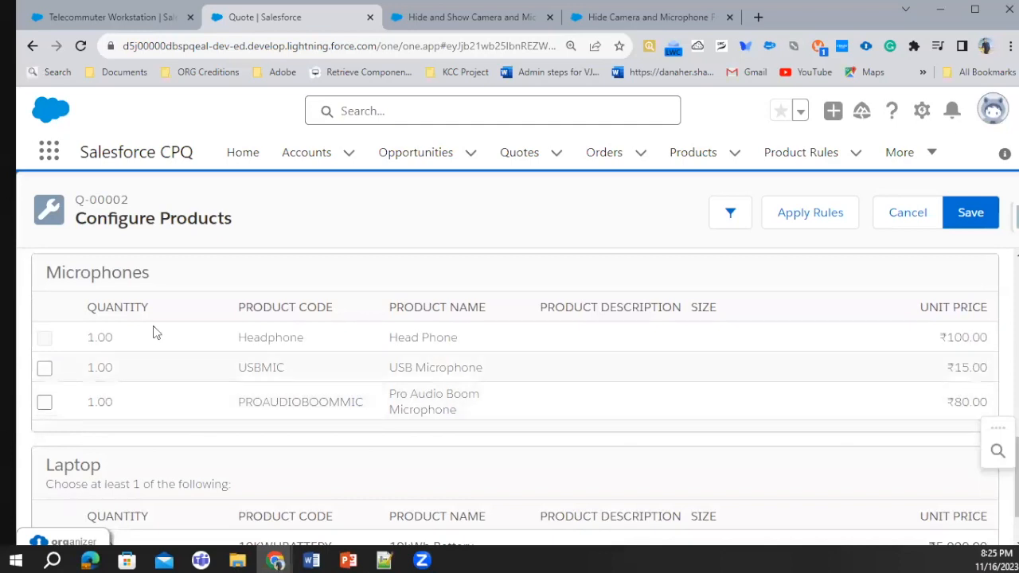
scroll(154, 326, up, 4)
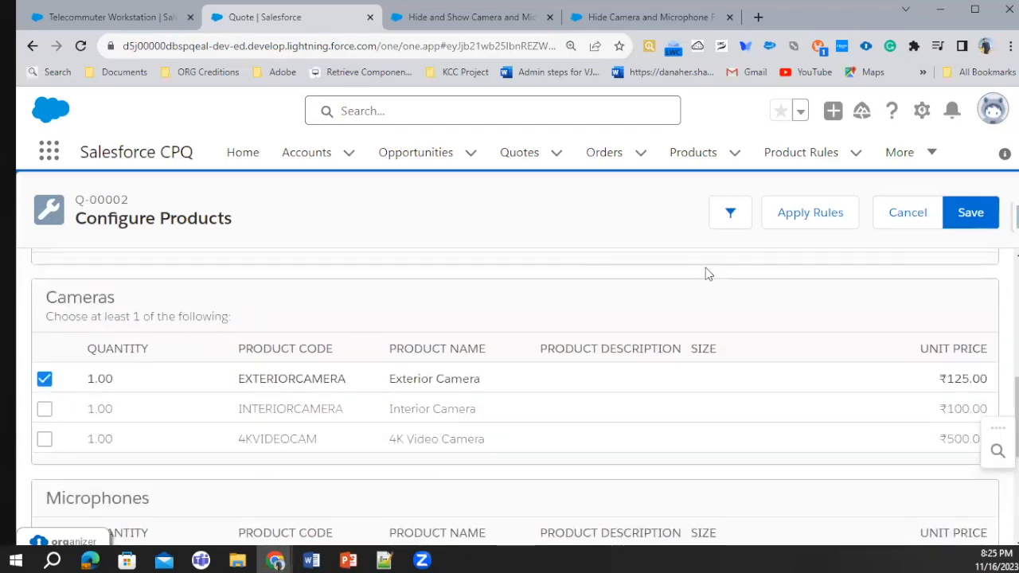
scroll(133, 411, down, 3)
click(44, 443)
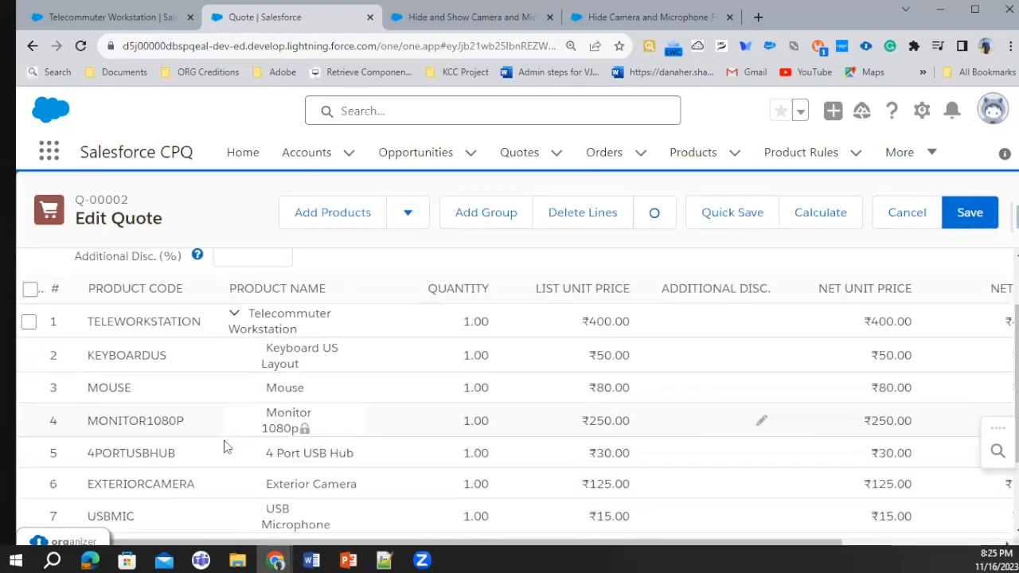
Review the bundle's lines in the quote and return to the Hide and Show Camera and Microphones product rule, dismissing the open app launcher
scroll(223, 440, down, 2)
scroll(170, 405, up, 3)
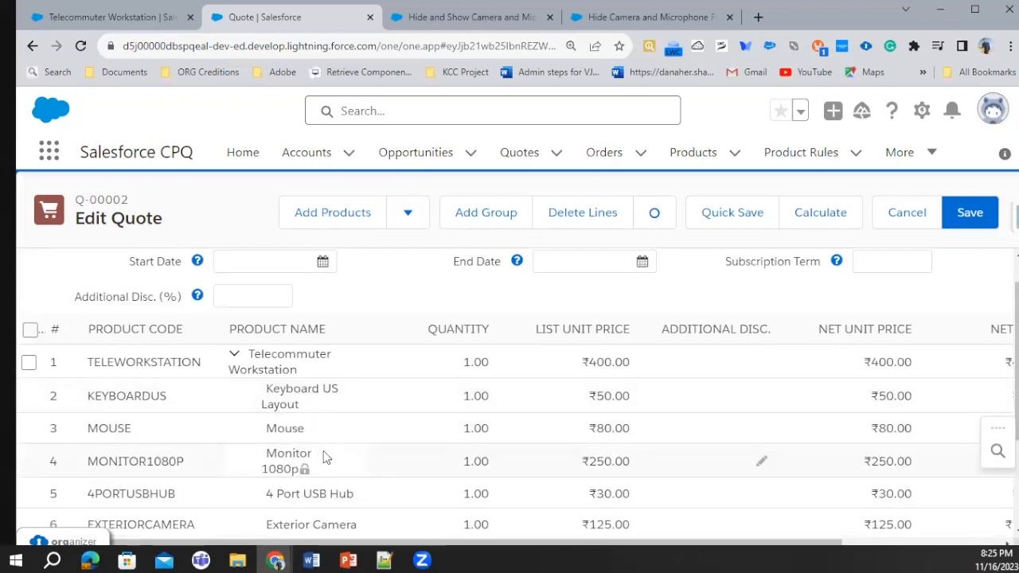
scroll(321, 456, down, 3)
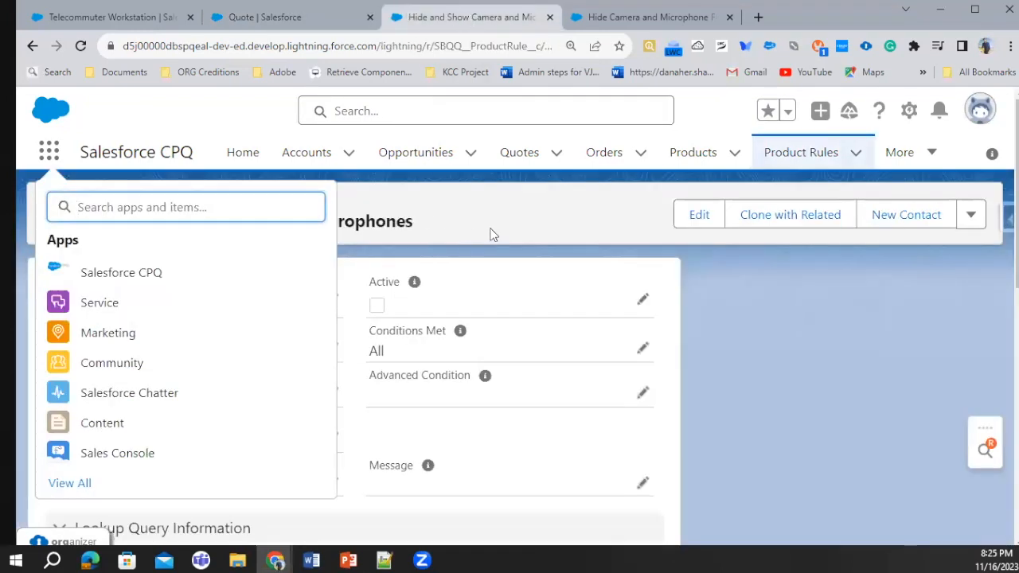
click(551, 228)
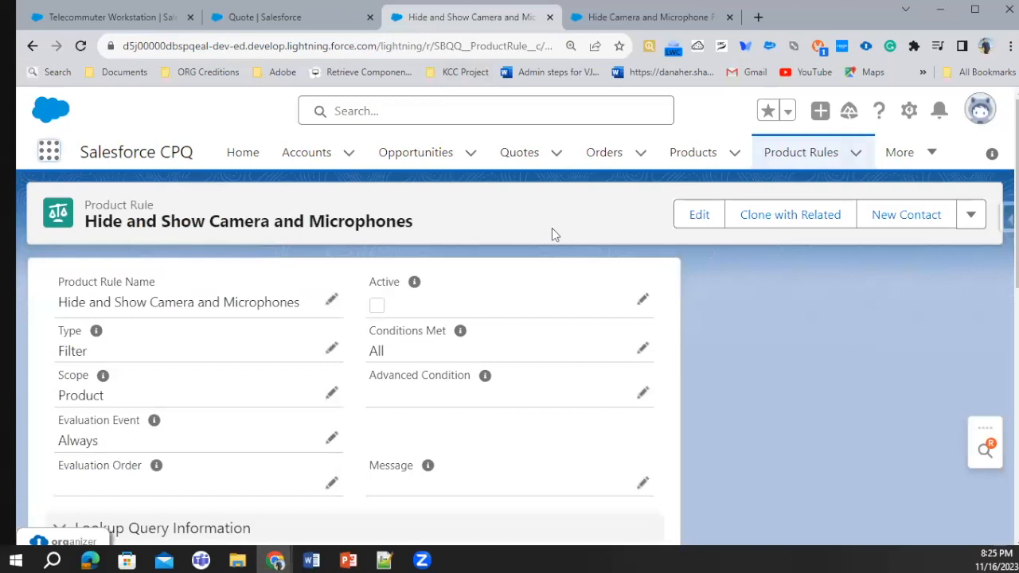
Review the Hide Camera and Microphone From Telecommuter Bundle rule with its error condition and actions, and open product action PA-0000004
click(636, 14)
scroll(403, 239, down, 8)
scroll(382, 327, down, 2)
scroll(500, 330, up, 10)
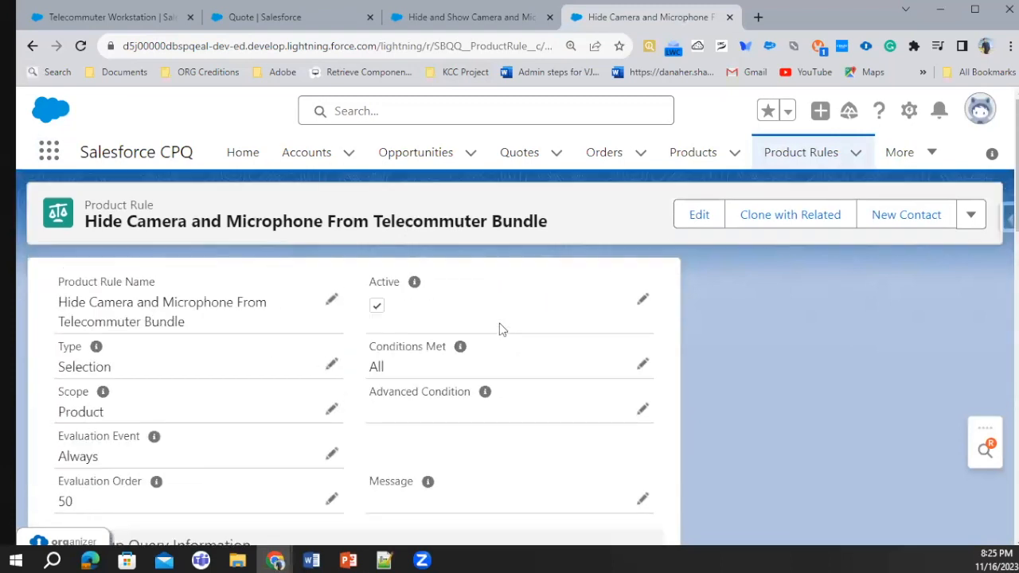
scroll(406, 332, down, 1)
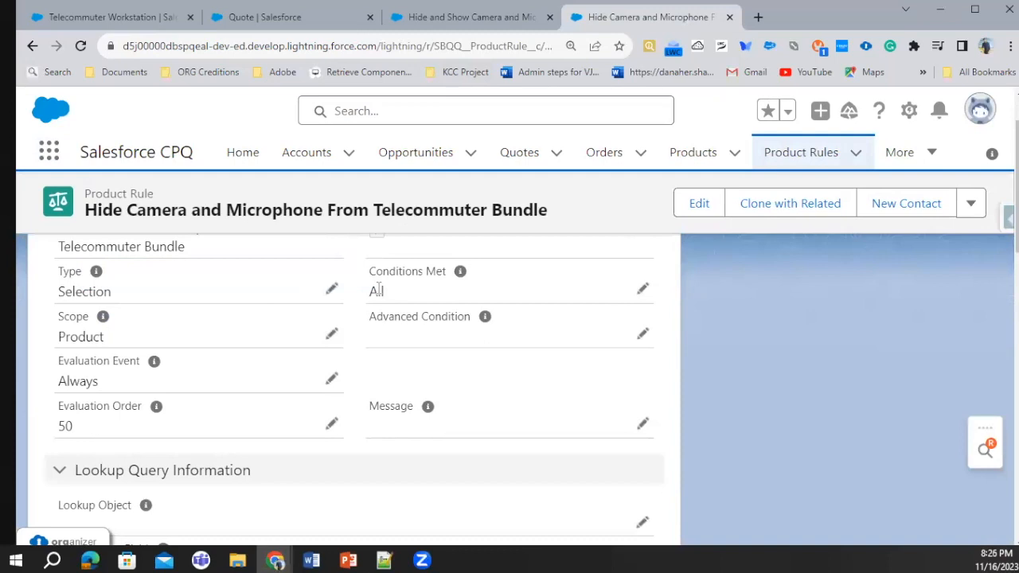
scroll(297, 454, down, 10)
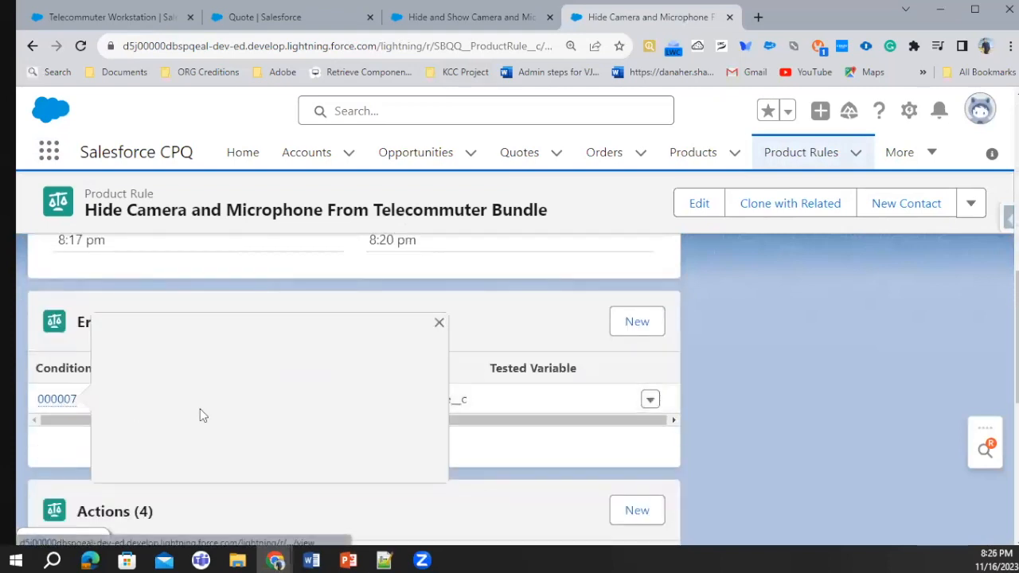
scroll(126, 487, down, 2)
click(57, 440)
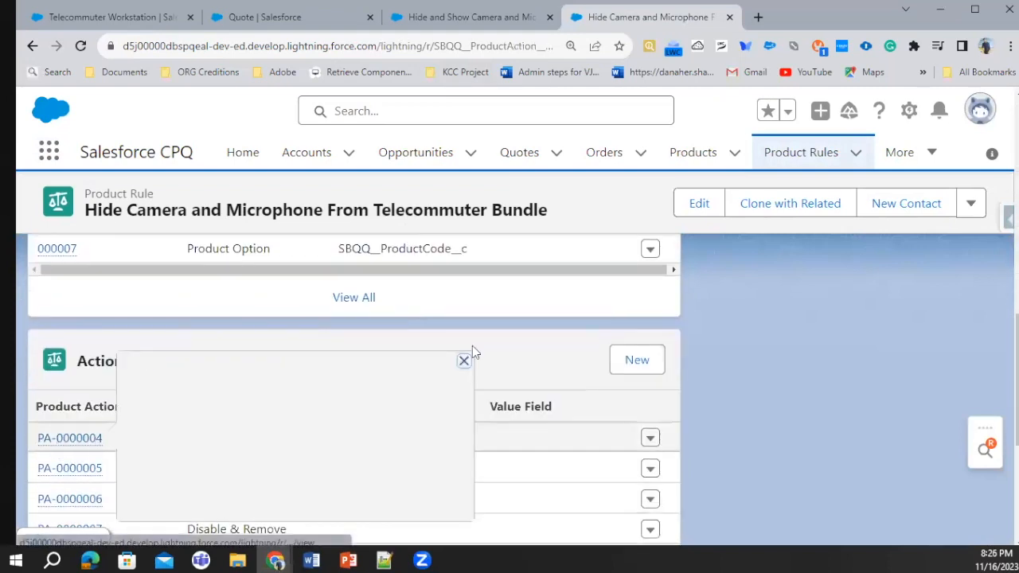
scroll(322, 398, down, 2)
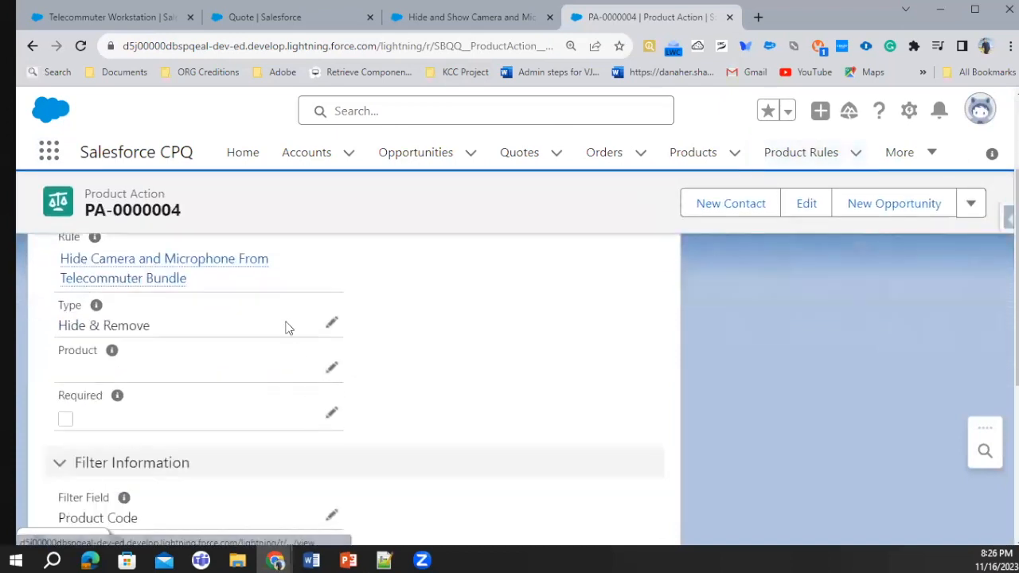
Examine the Type choices offered for product action PA-0000004 and cancel the edit
click(334, 324)
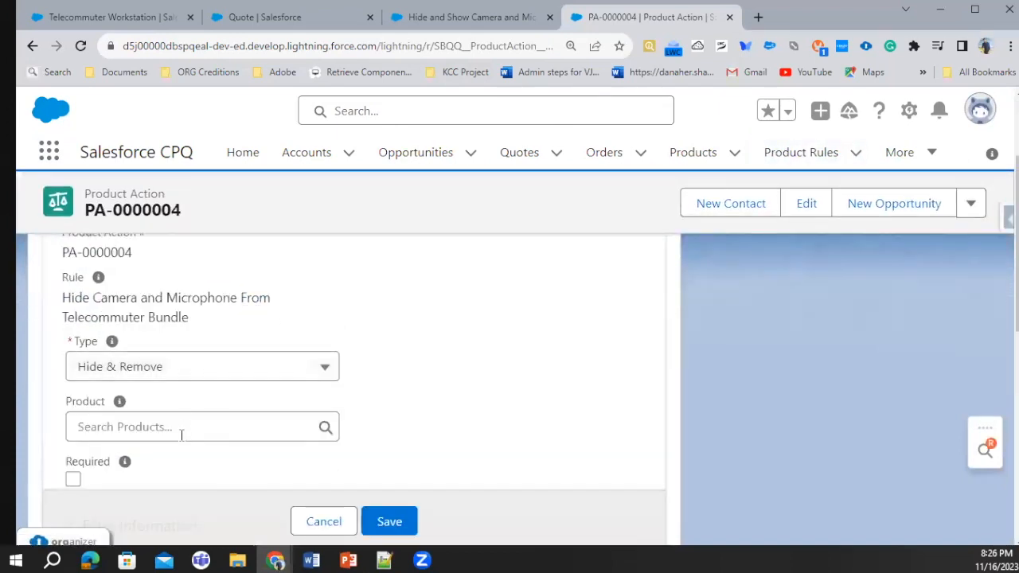
click(189, 369)
scroll(200, 266, up, 4)
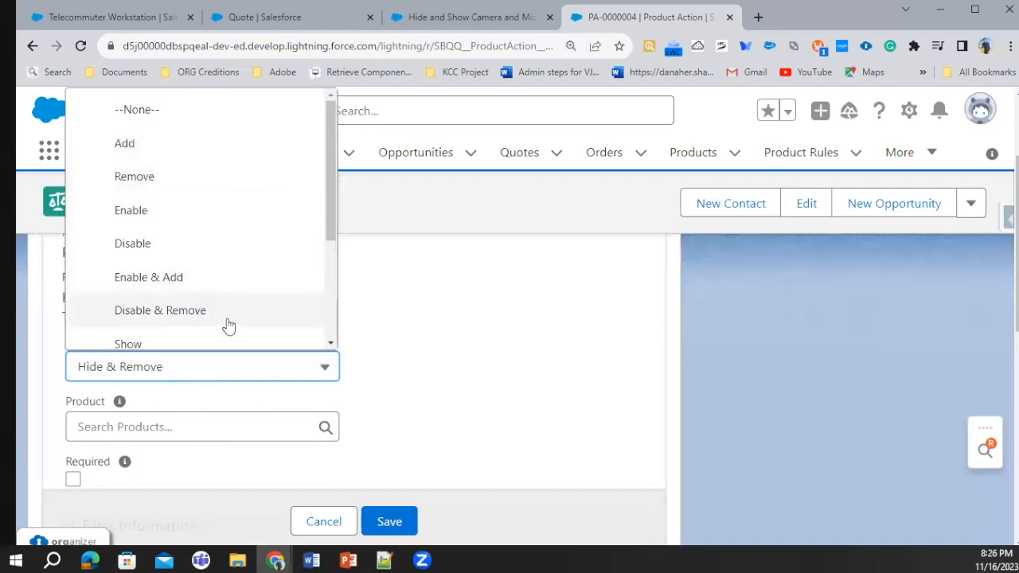
scroll(176, 302, down, 1)
scroll(182, 318, down, 1)
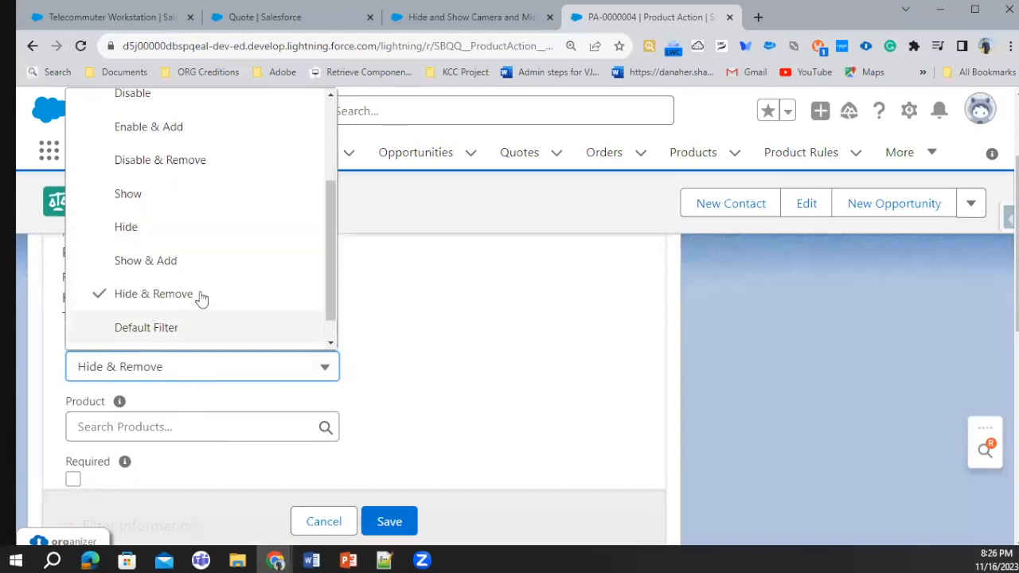
scroll(201, 302, down, 1)
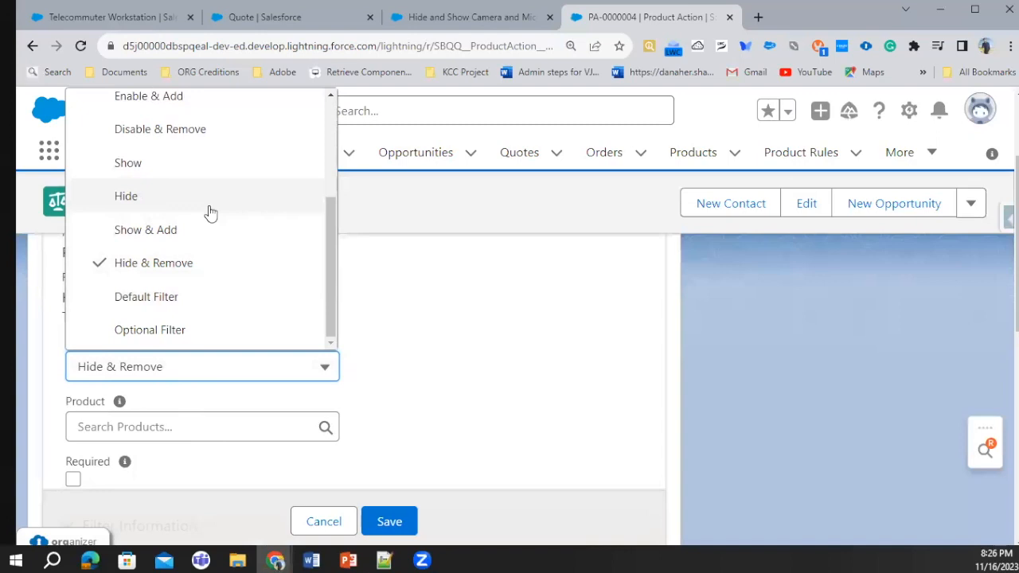
click(458, 291)
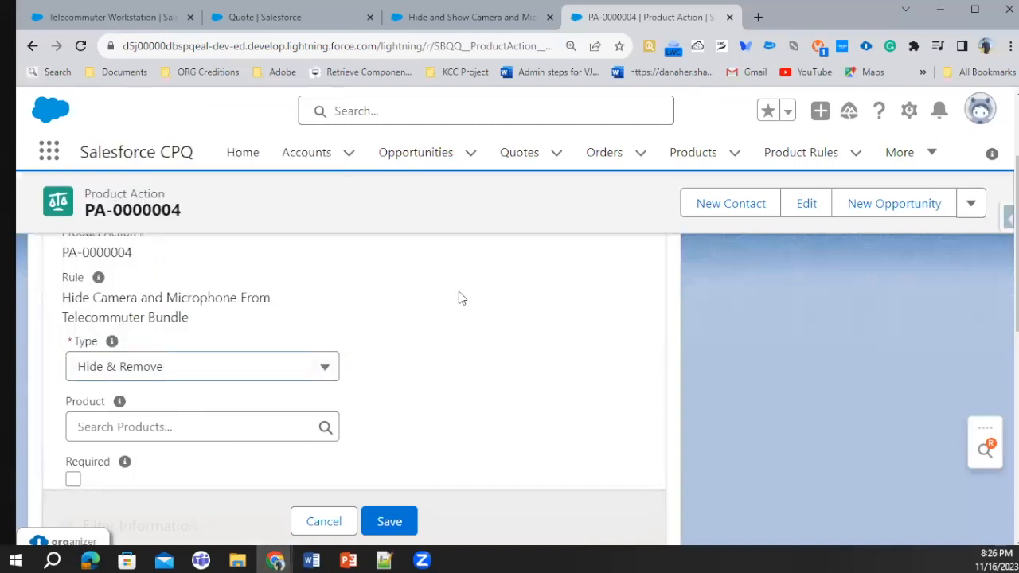
click(326, 522)
Check the Selection Rules slide in PowerPoint, then search the web in Chrome for "Selection rule example in salesforce CPQ" and open Salesforce's Selection Rules help article
click(348, 559)
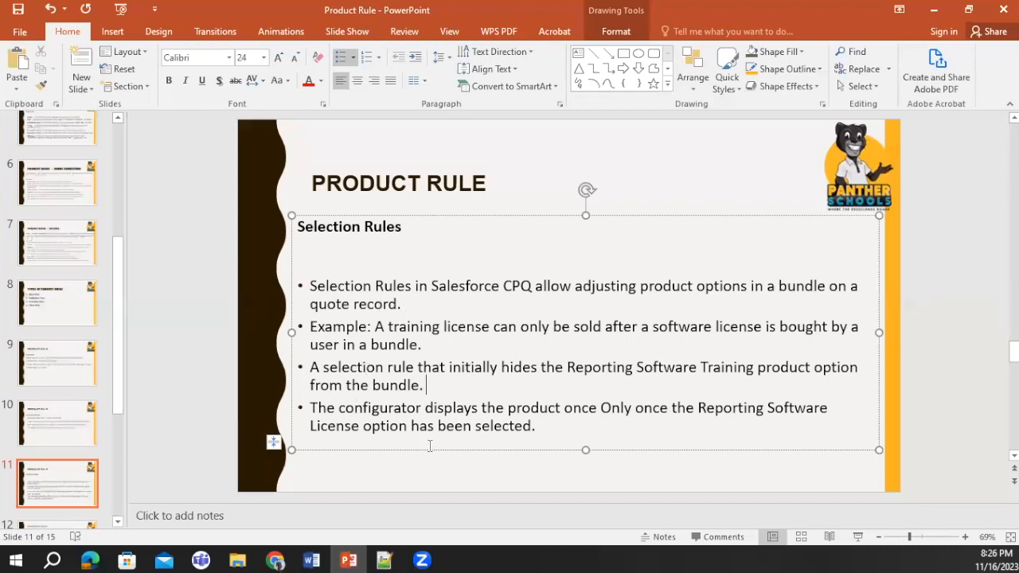
click(942, 8)
click(757, 19)
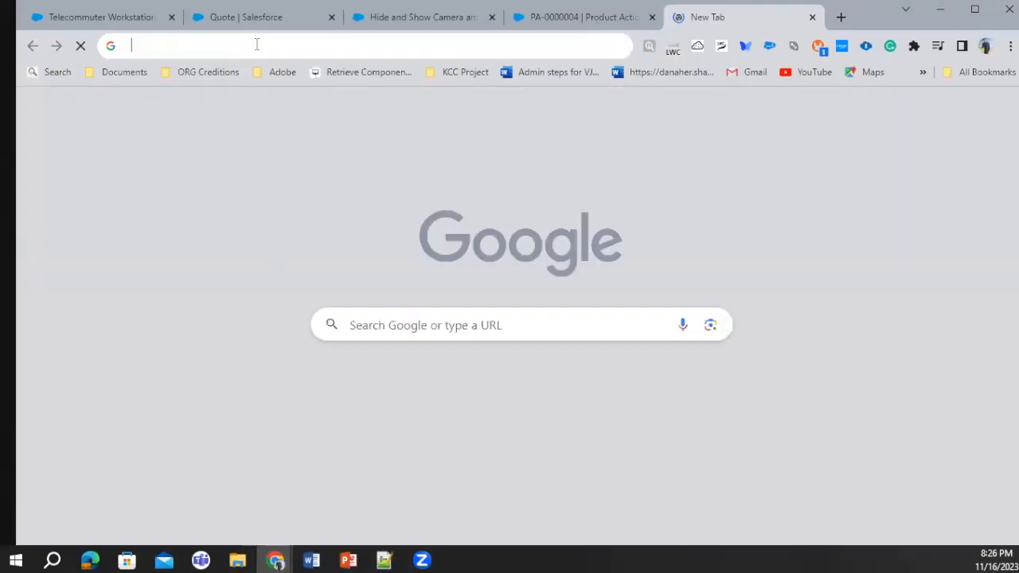
click(256, 45)
text(Se)
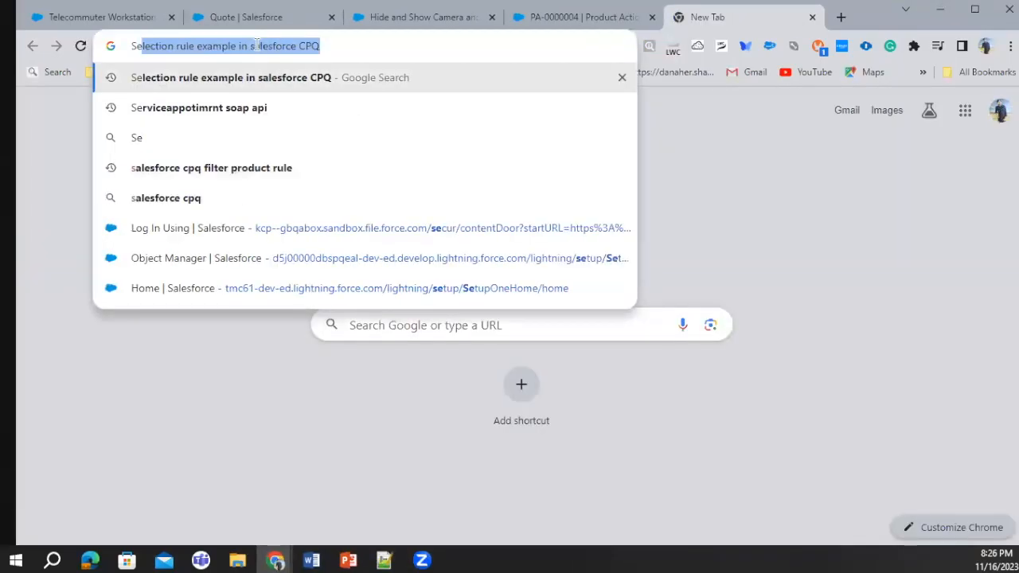
key(Return)
scroll(198, 243, down, 5)
click(198, 238)
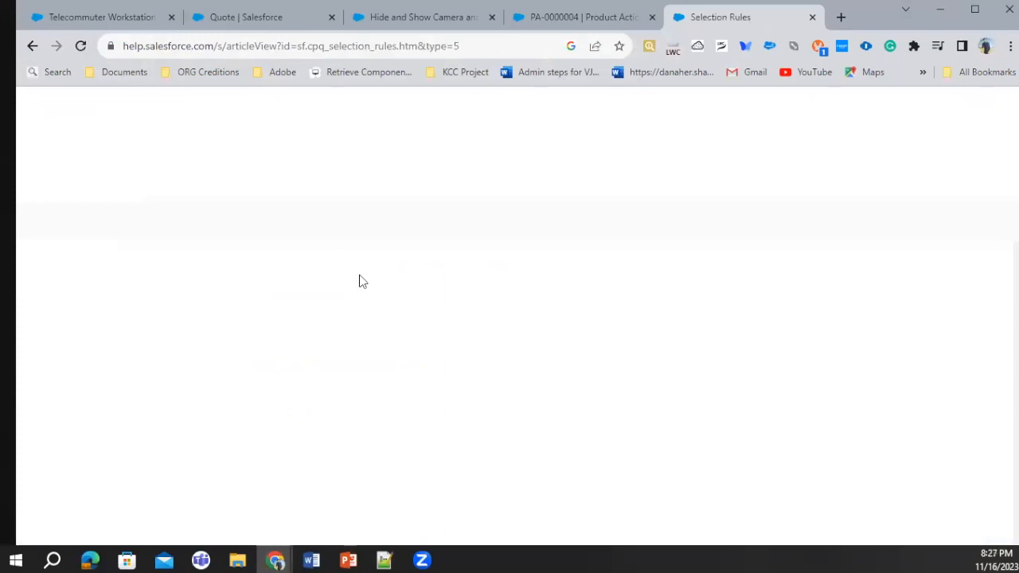
Read the table of action types in the Selection Rules article and compare it with the type and filter fields of product action PA-0000004
scroll(474, 386, down, 4)
scroll(475, 390, down, 3)
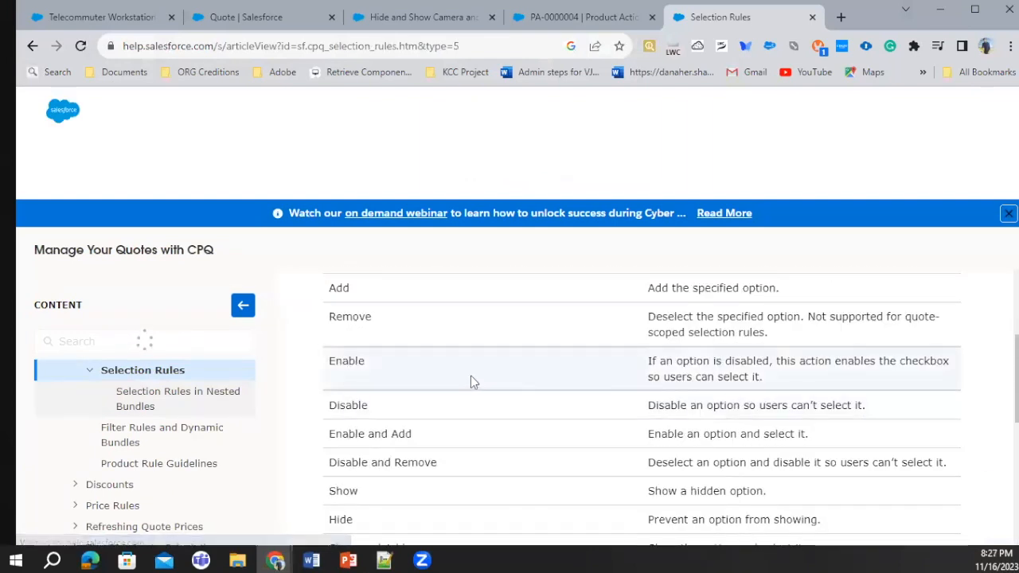
scroll(465, 362, up, 2)
scroll(457, 373, down, 1)
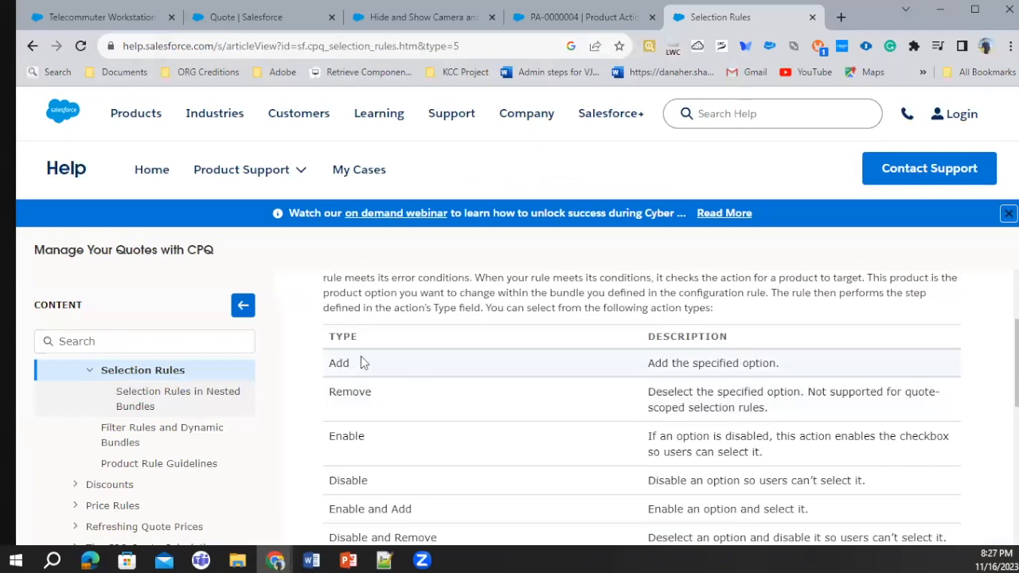
click(550, 21)
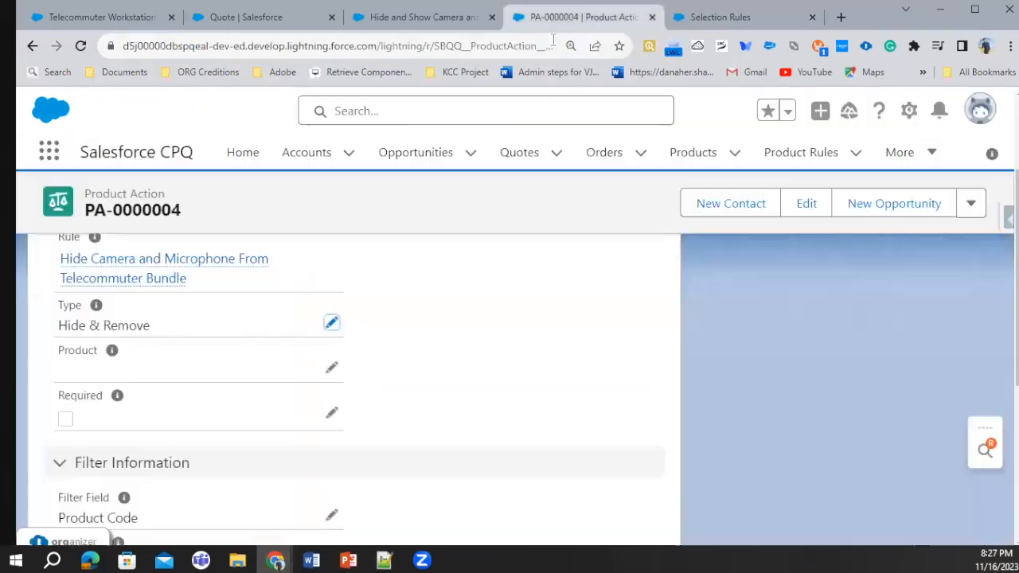
scroll(159, 328, down, 3)
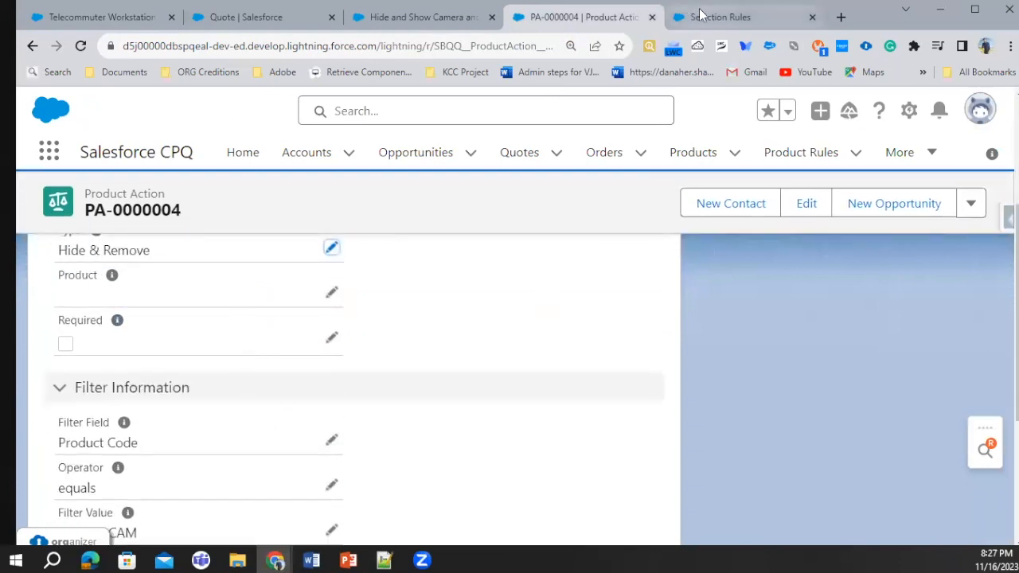
Read the remaining action types and the selection rule examples in the Selection Rules help article
click(744, 16)
scroll(381, 331, down, 3)
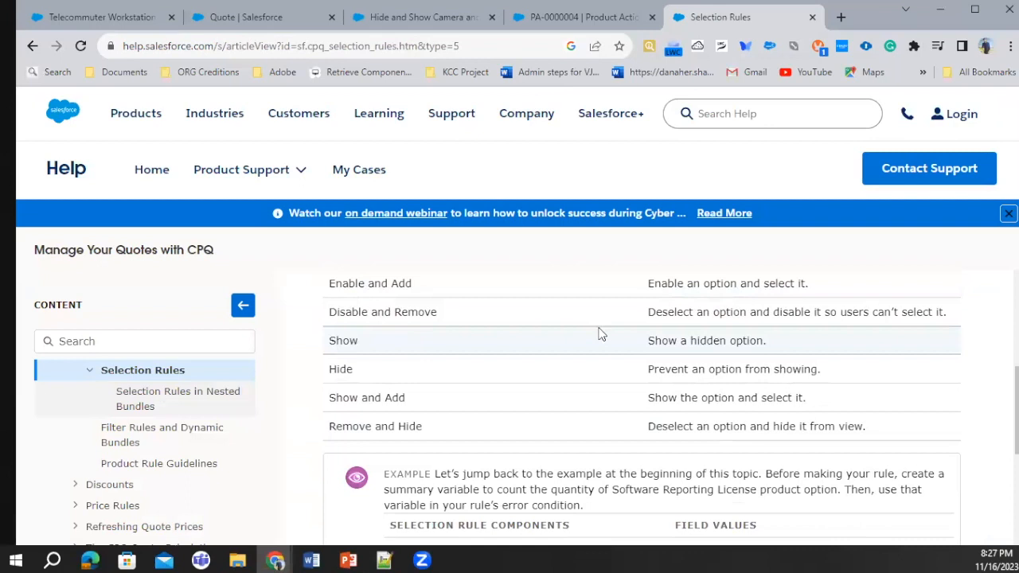
scroll(738, 340, down, 5)
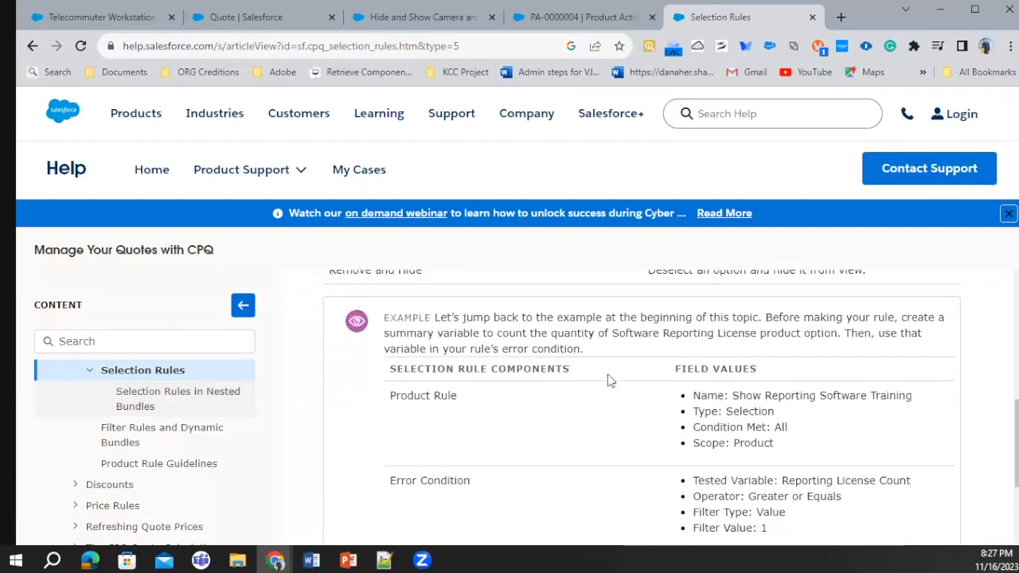
scroll(607, 375, down, 4)
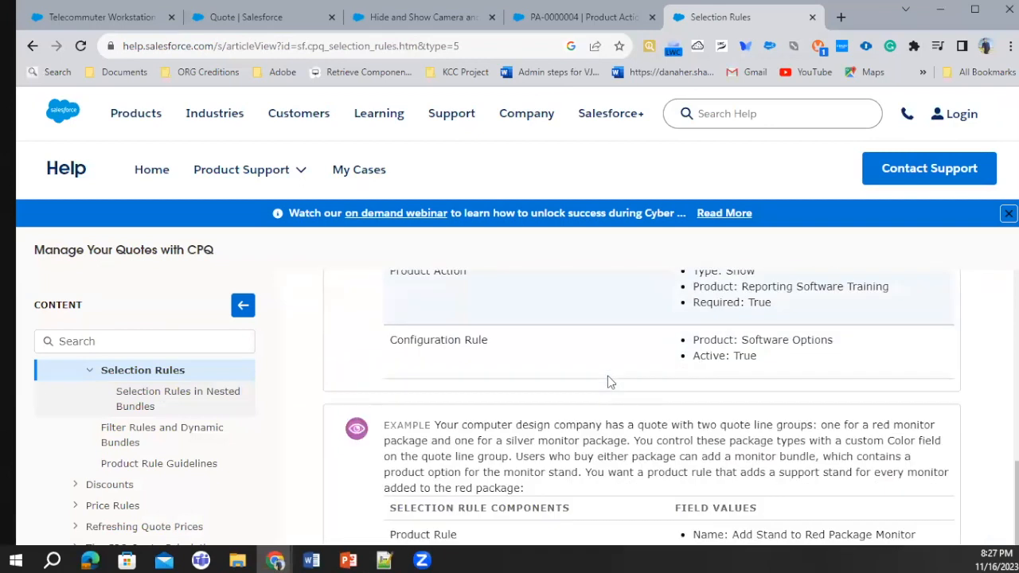
scroll(609, 375, down, 2)
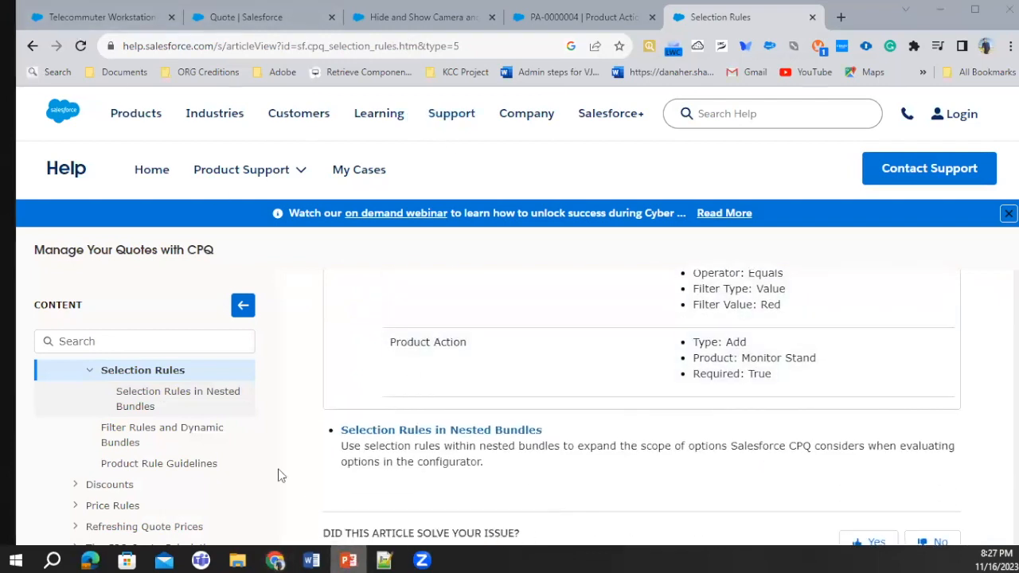
Switch to the Product Rule presentation in PowerPoint and show the slide after Selection Rules
key(alt+Tab)
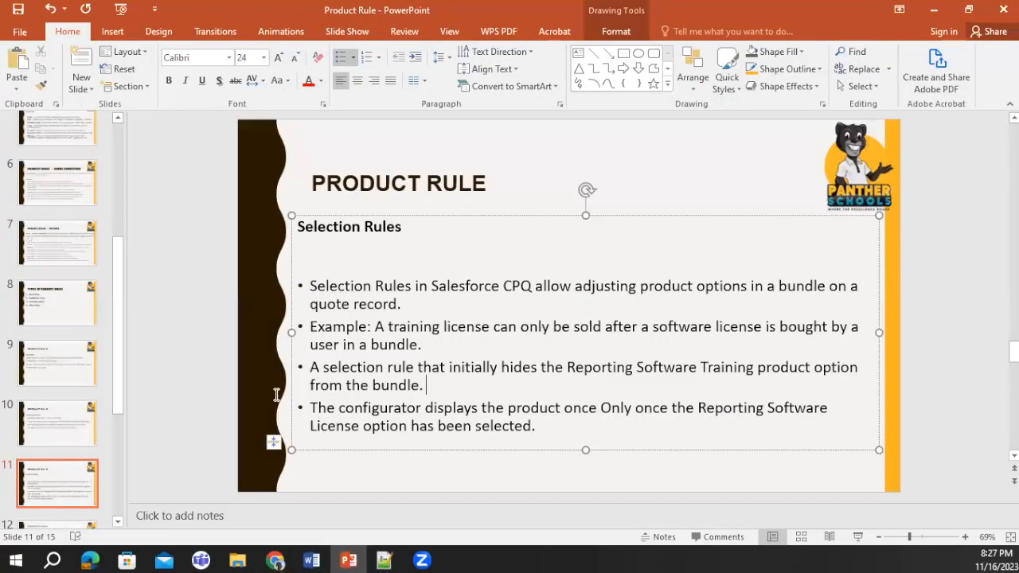
scroll(70, 493, down, 3)
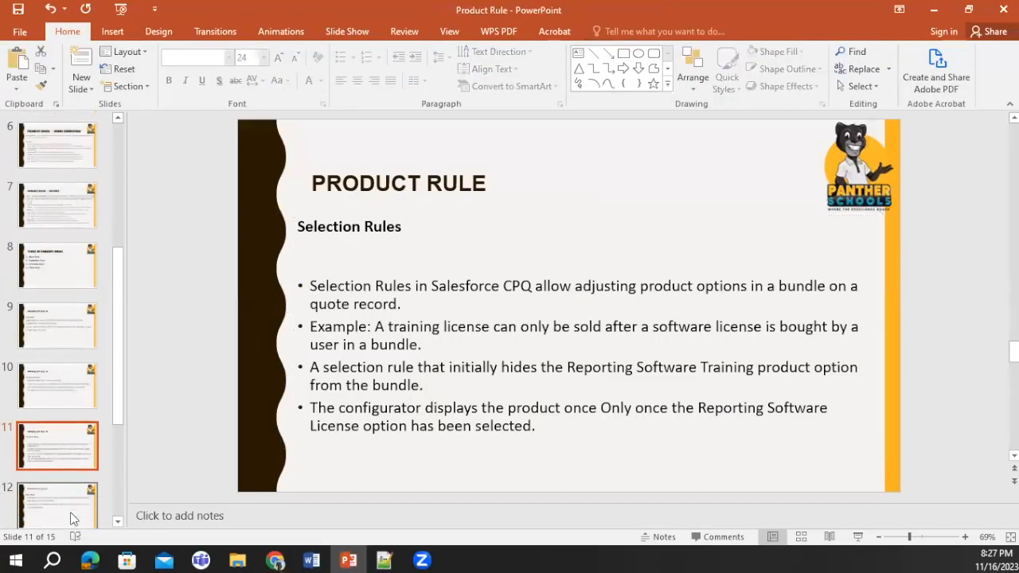
click(58, 478)
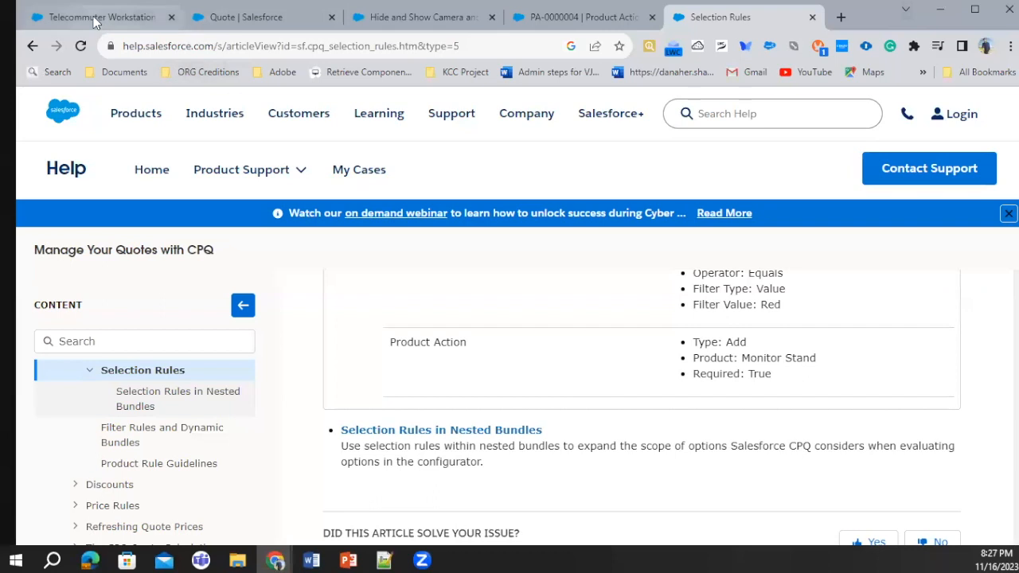
Switch to the Telecommuter Workstation product in Chrome and open the Products list in a separate browser tab, staying on the product record
click(94, 19)
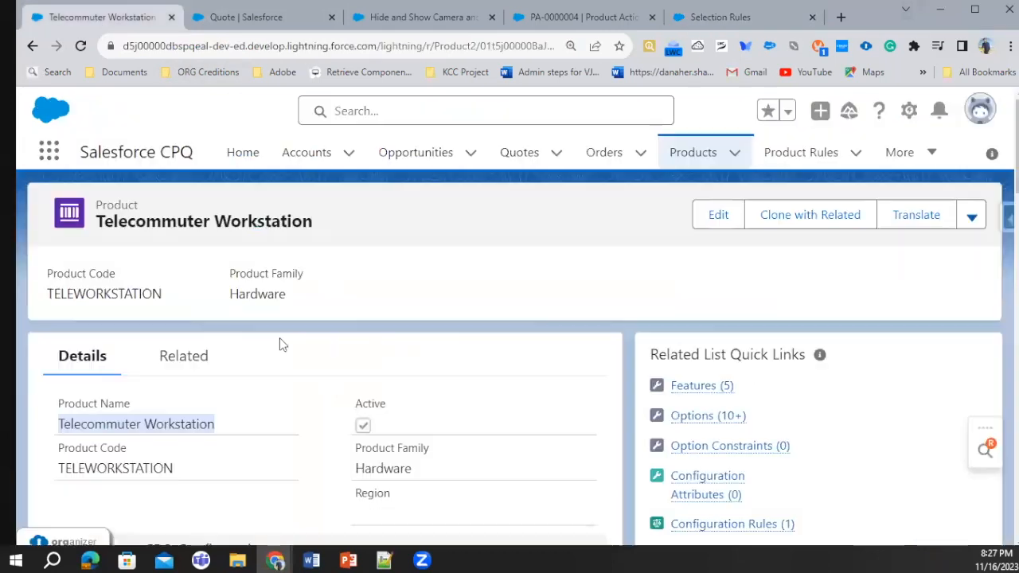
middle_click(685, 153)
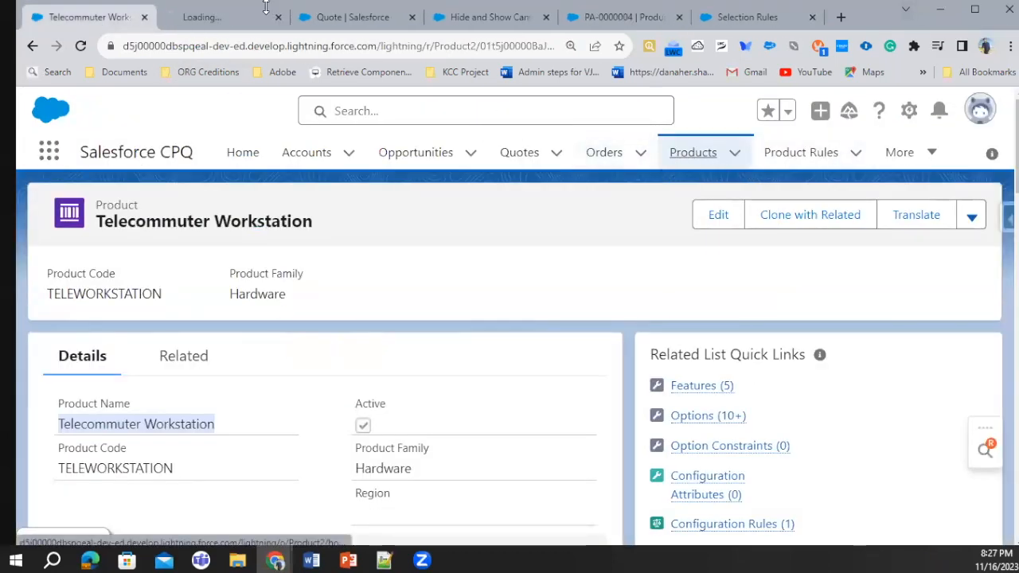
click(265, 10)
click(94, 18)
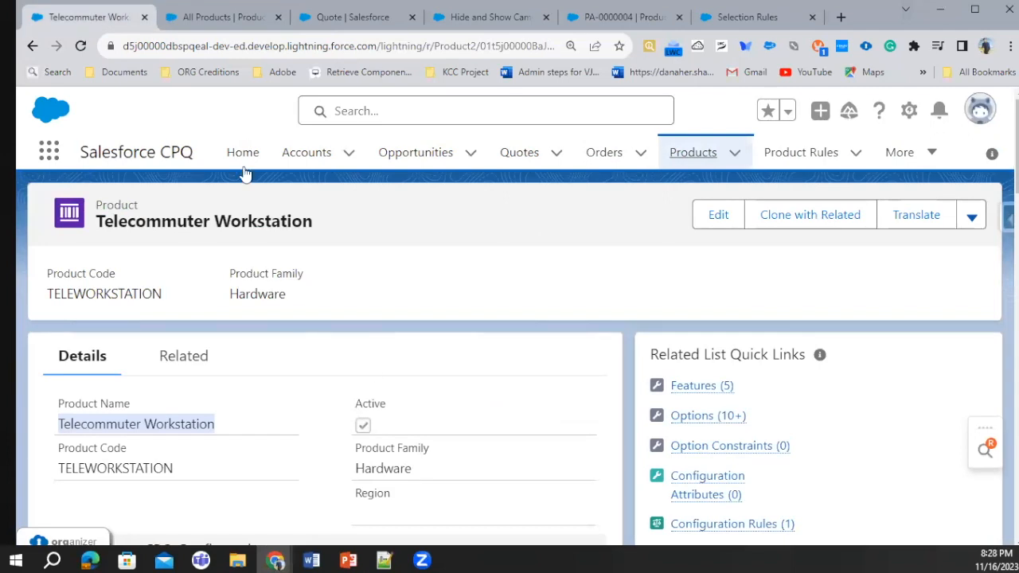
Review the Telecommuter Workstation's configuration fields and features, inspect the Laptop feature's settings, and return to the product
scroll(200, 347, down, 5)
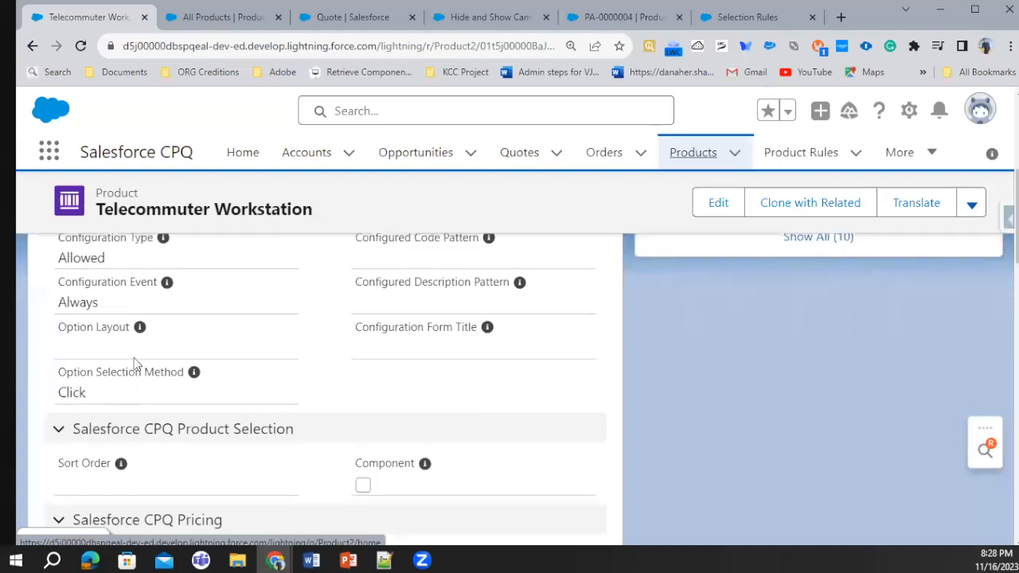
click(179, 364)
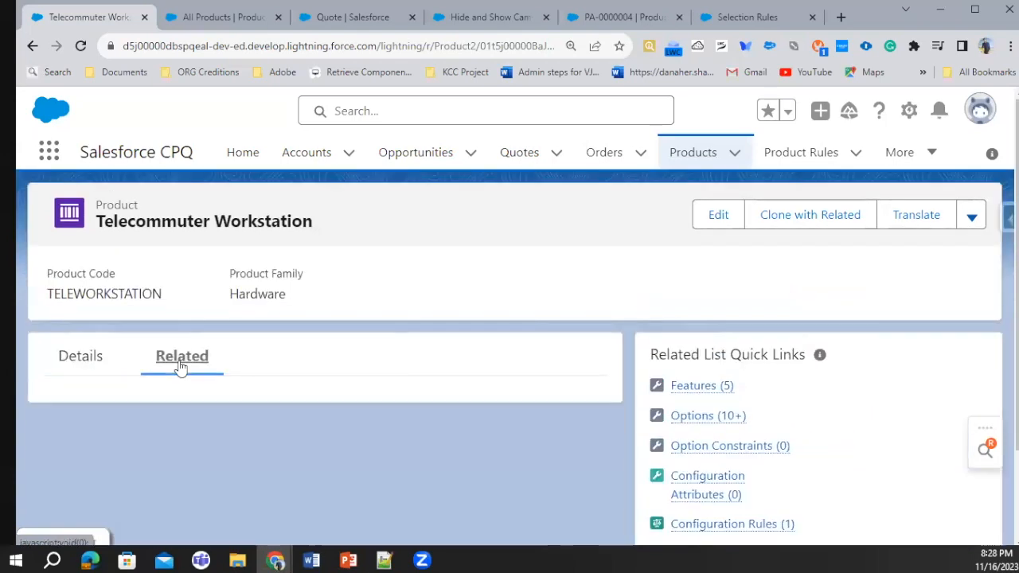
scroll(168, 379, down, 2)
scroll(168, 370, down, 2)
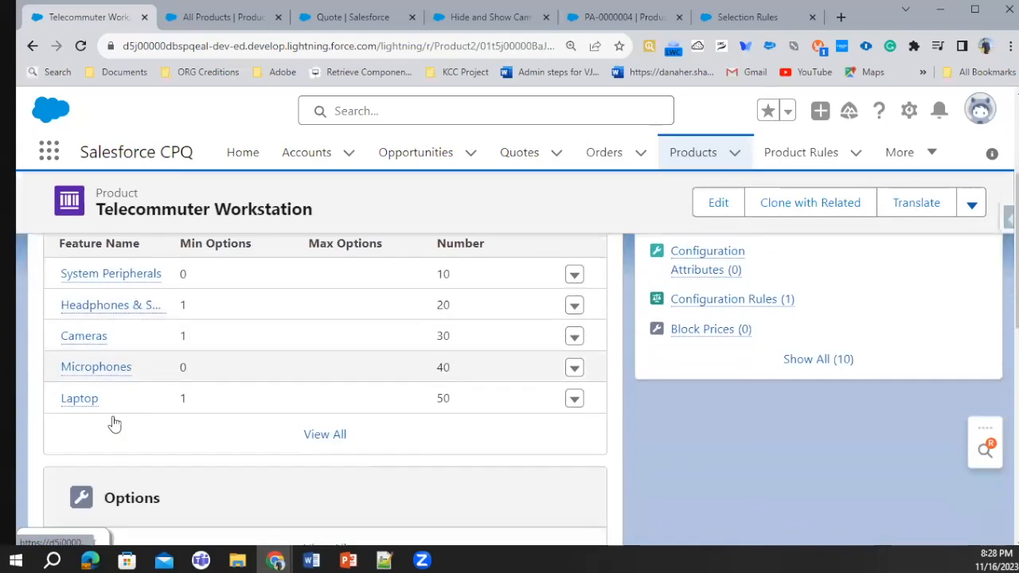
click(75, 398)
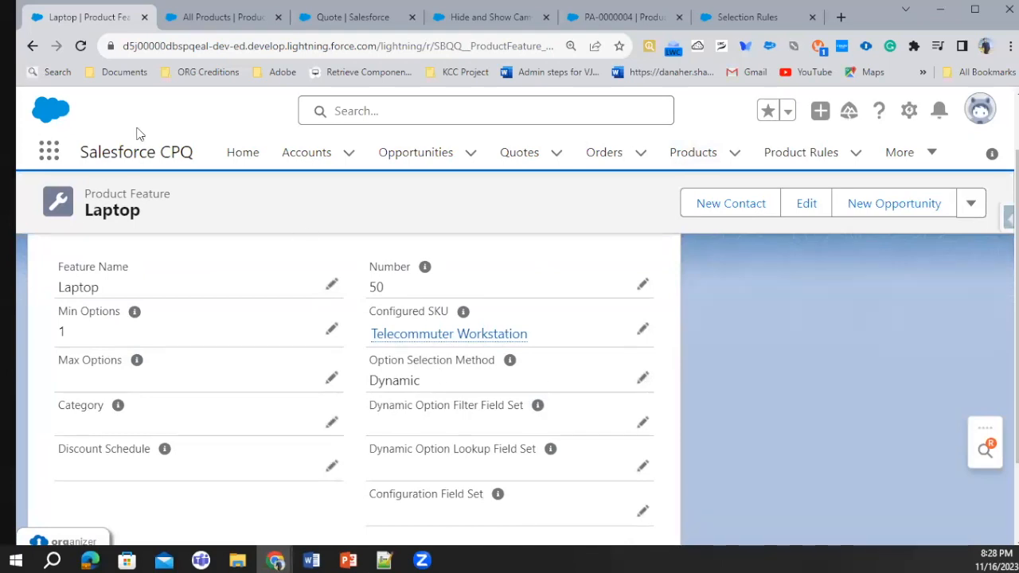
click(25, 47)
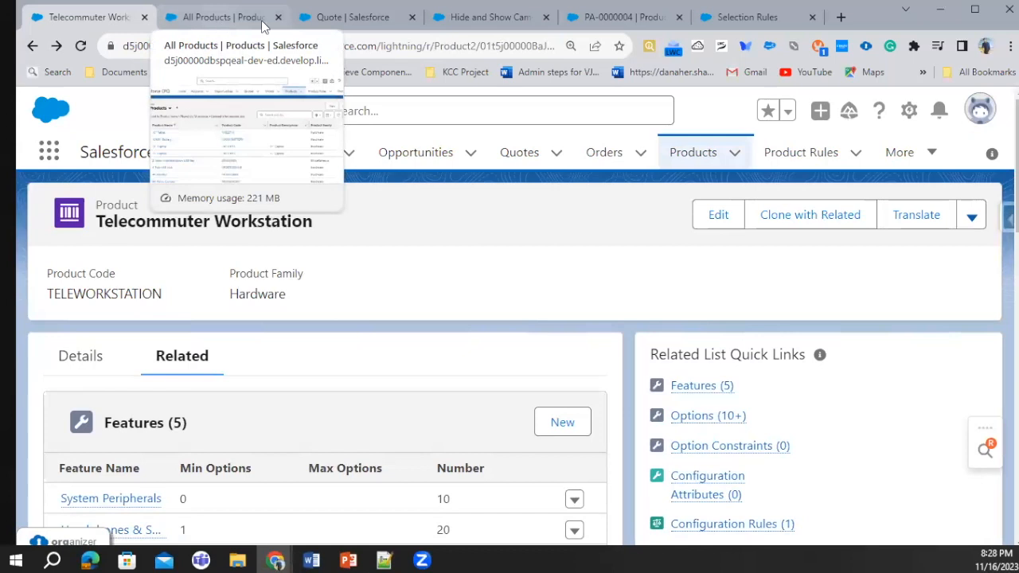
Switch to the quote being edited and open its product selection list
click(360, 17)
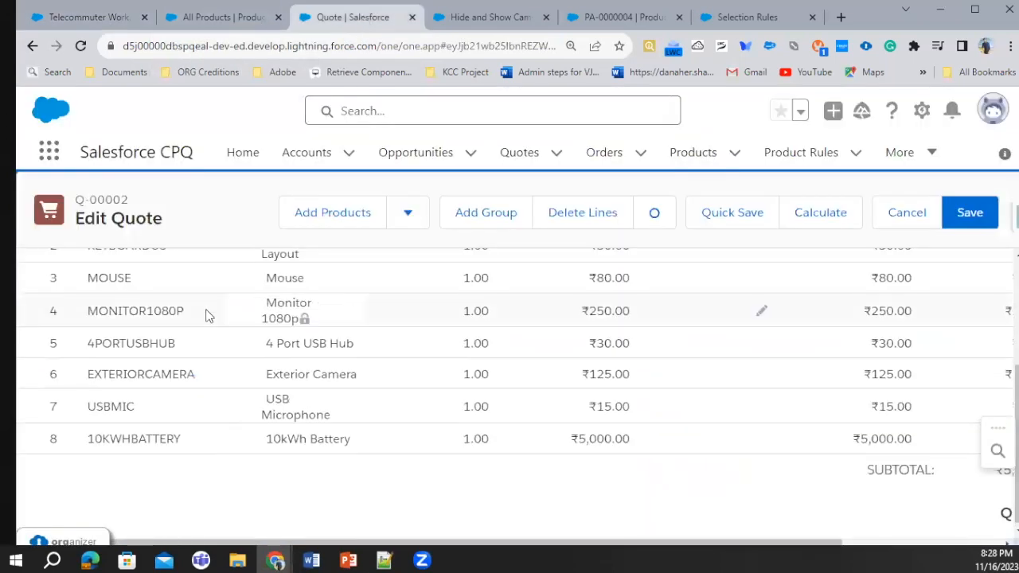
scroll(536, 327, up, 3)
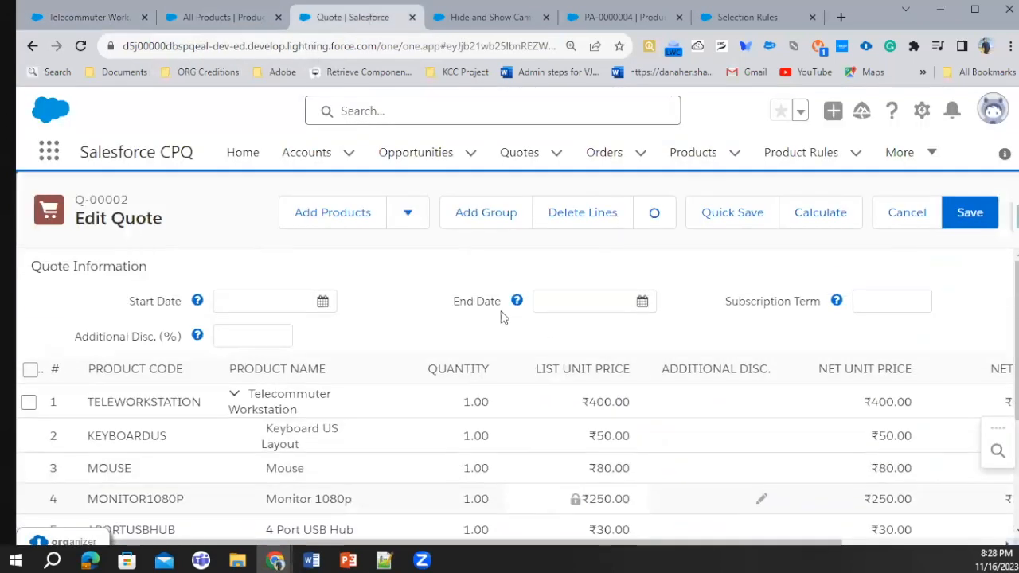
click(321, 210)
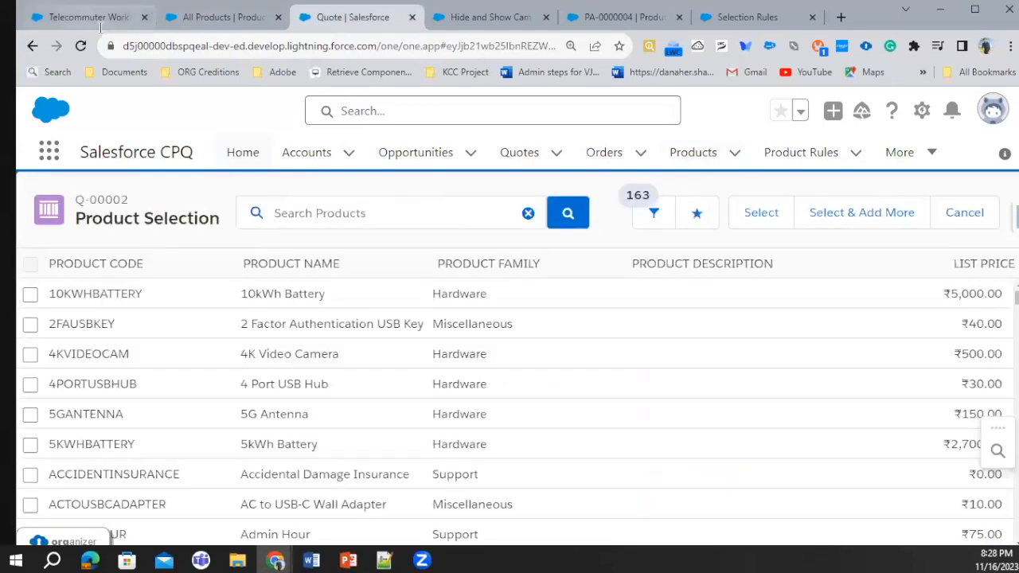
Copy the name Telecommuter Workstation from its product record and search for it in the quote's product selection to configure the bundle
click(119, 19)
triple_click(177, 220)
key(ctrl+c)
click(352, 17)
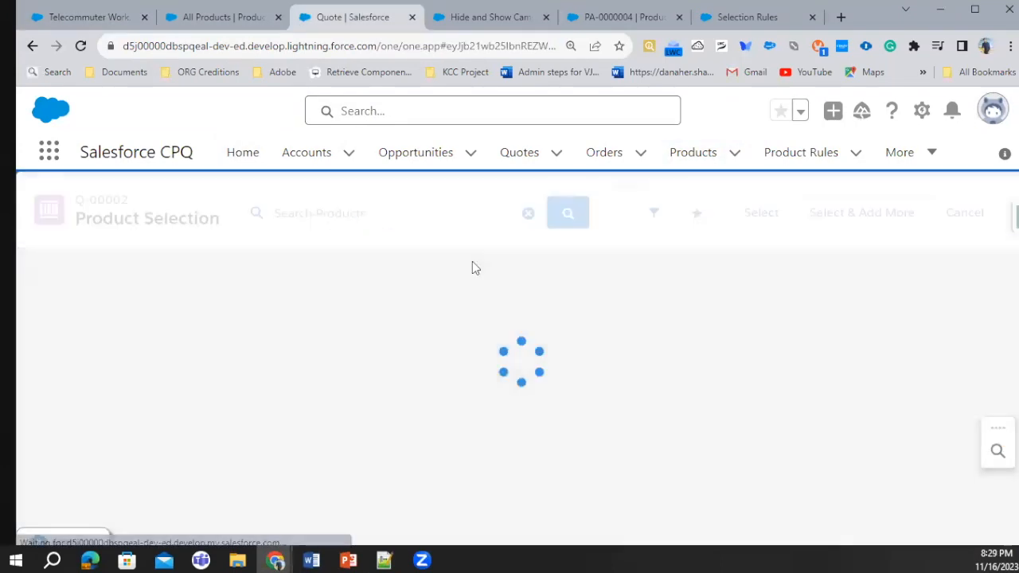
click(332, 221)
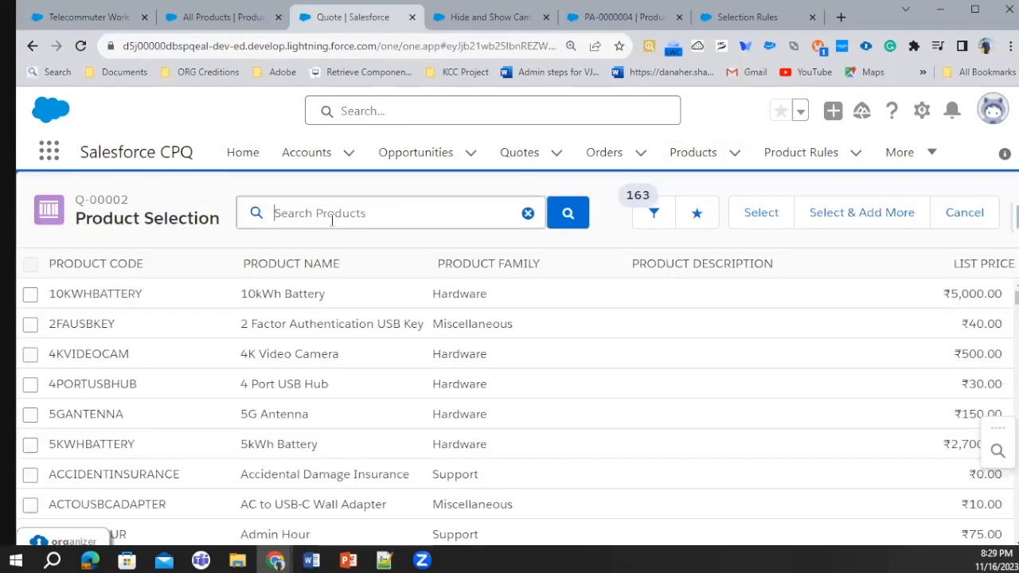
key(ctrl+v)
click(557, 219)
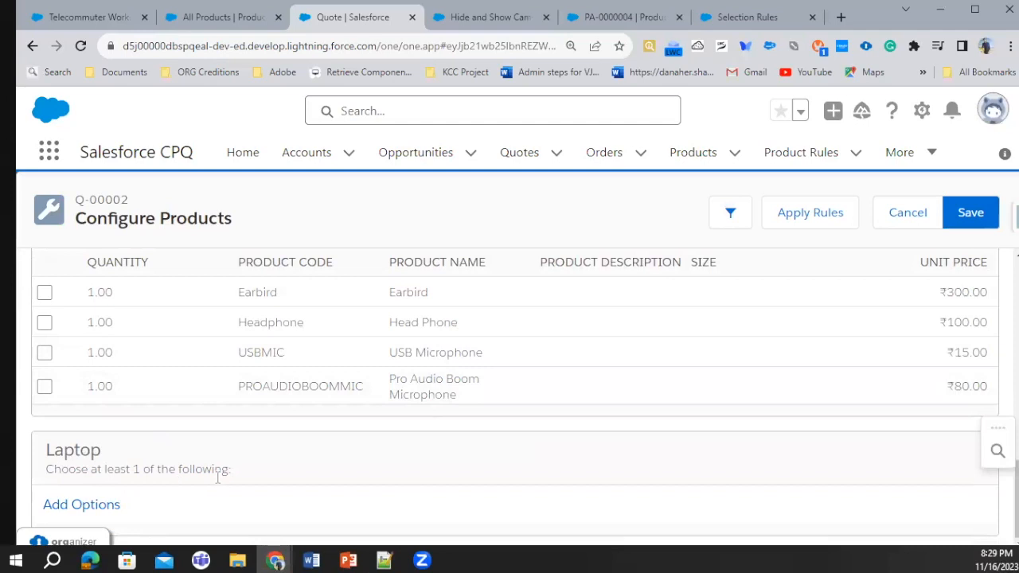
Open the add-options list of the Laptop feature, examine which products it offers, and return to the bundle configuration
click(94, 505)
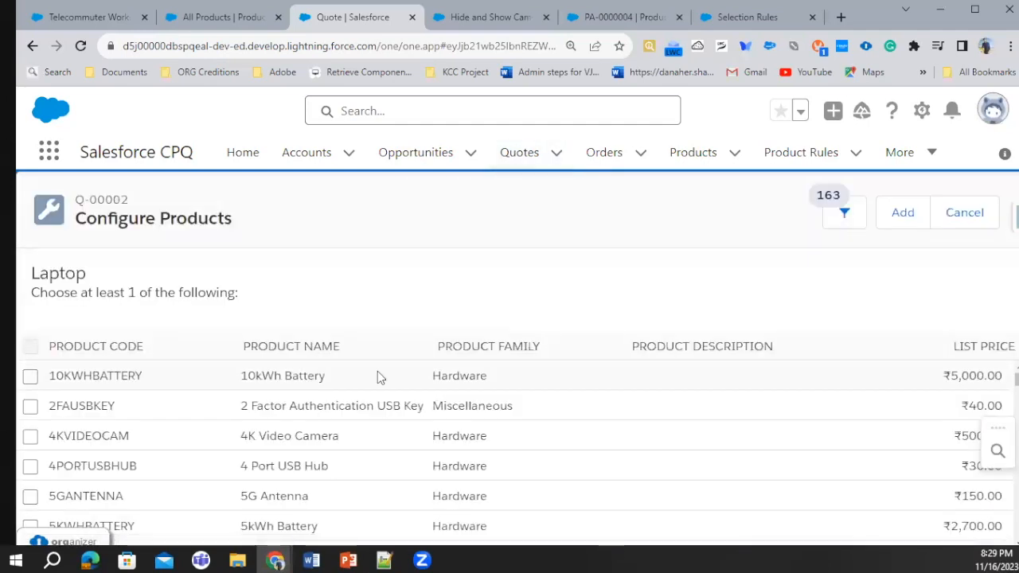
scroll(377, 371, down, 10)
scroll(377, 371, down, 12)
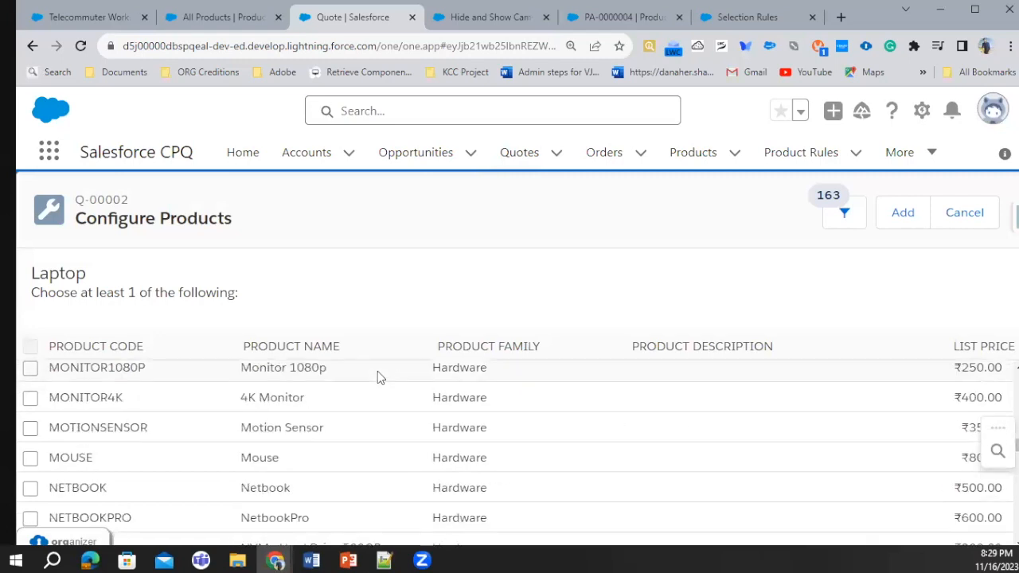
scroll(377, 371, down, 10)
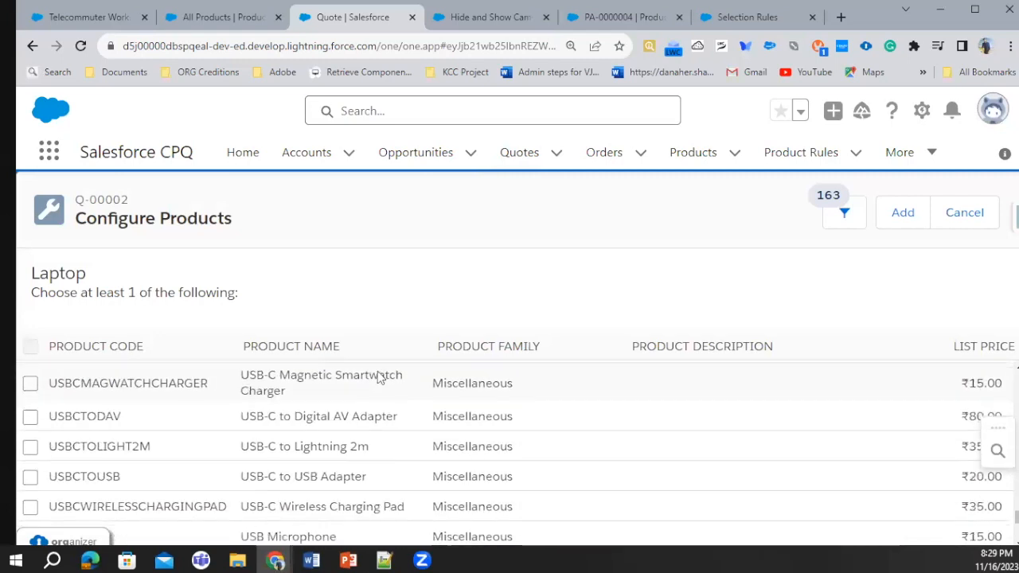
scroll(430, 412, up, 1)
scroll(430, 410, up, 12)
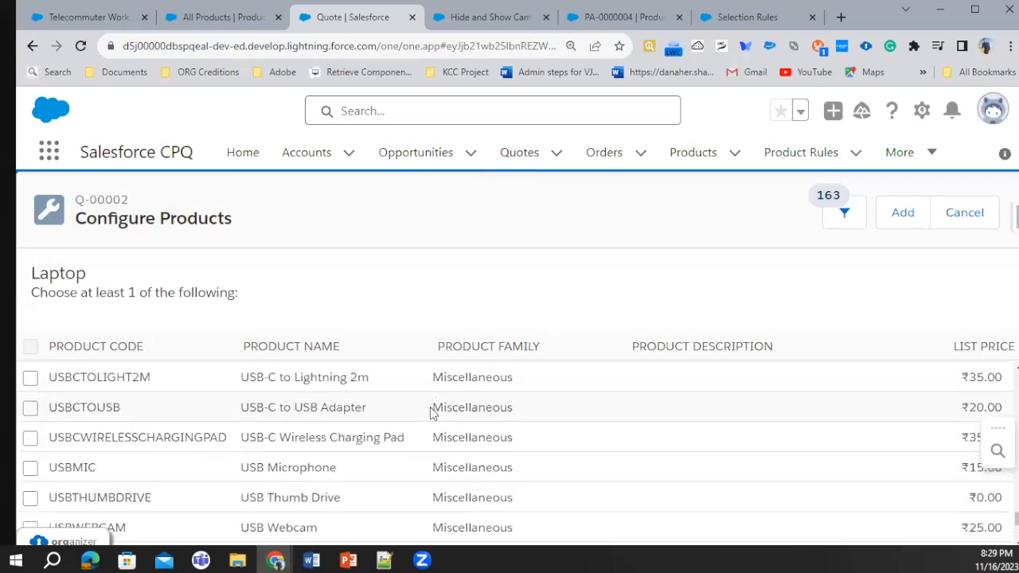
scroll(430, 412, up, 5)
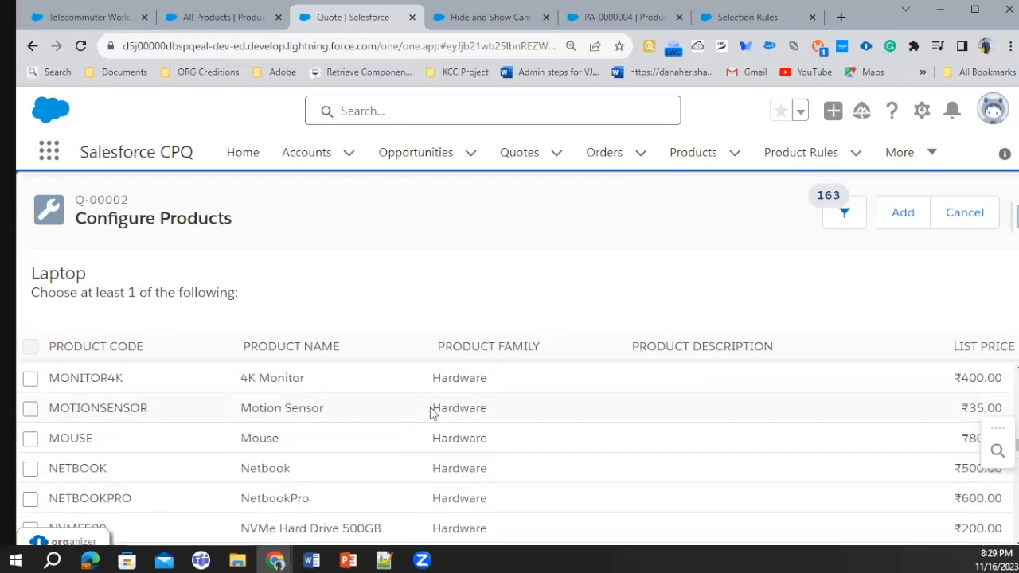
scroll(432, 412, up, 15)
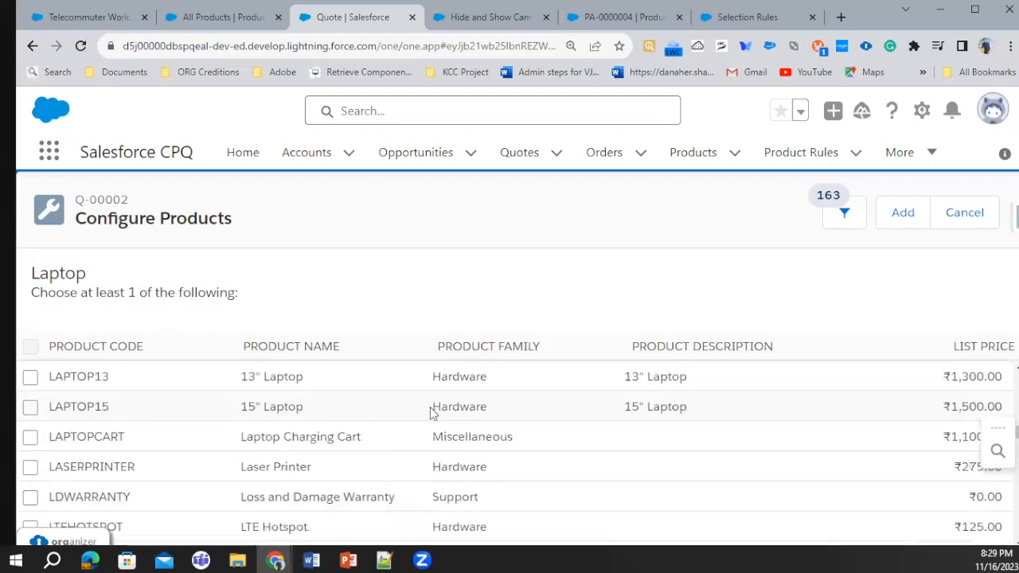
scroll(429, 411, up, 2)
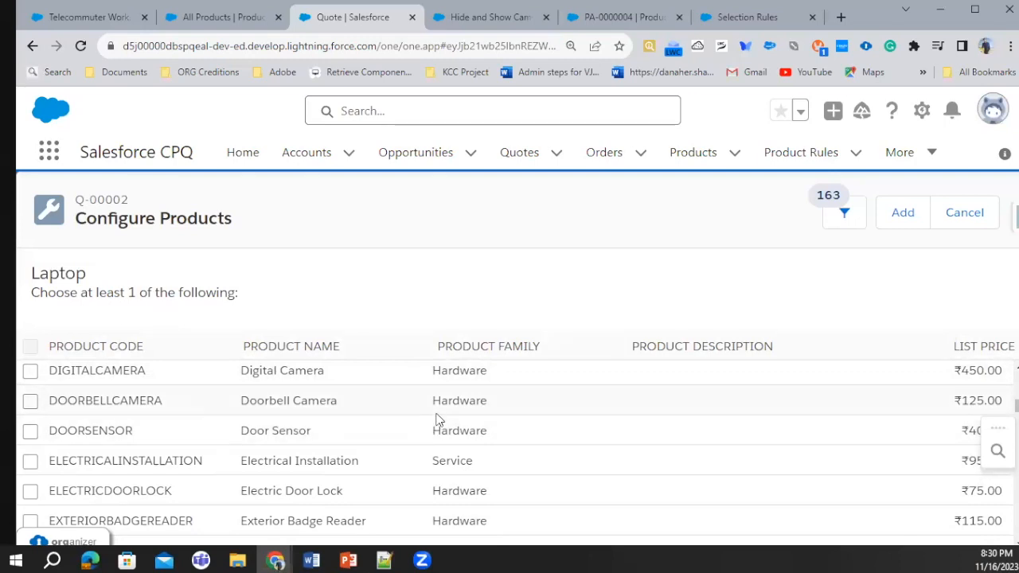
scroll(436, 420, down, 12)
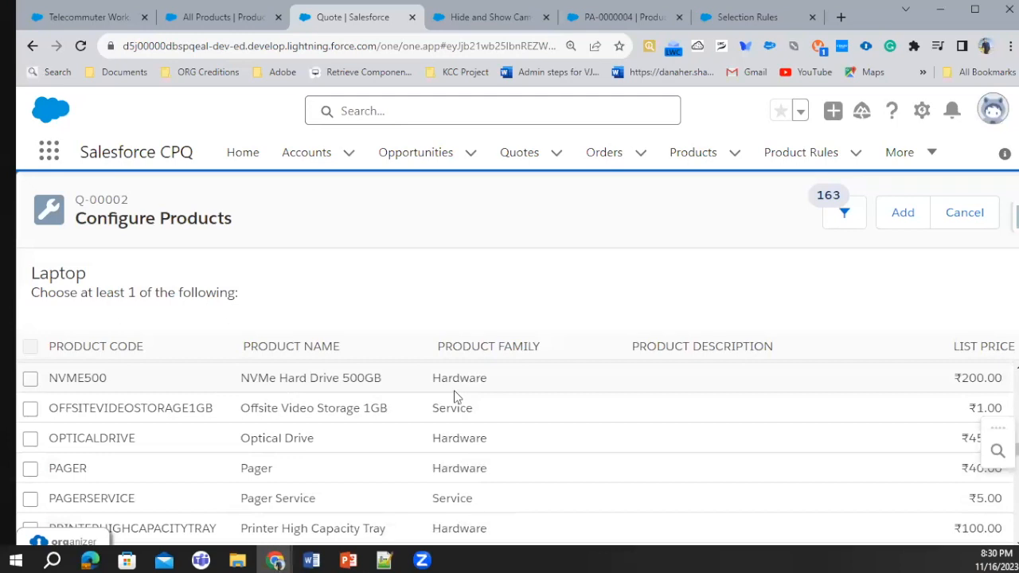
scroll(457, 398, down, 5)
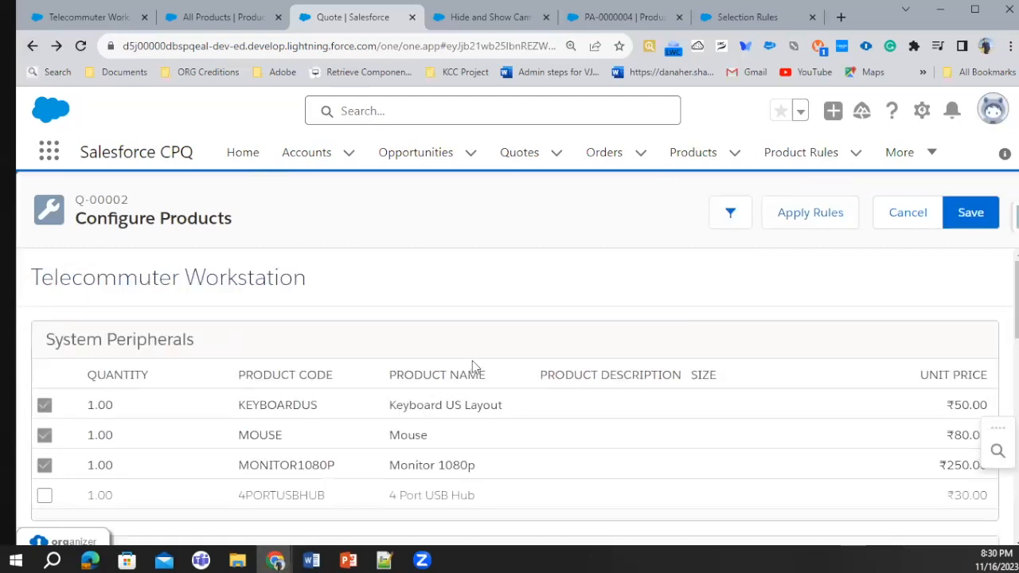
scroll(471, 361, down, 5)
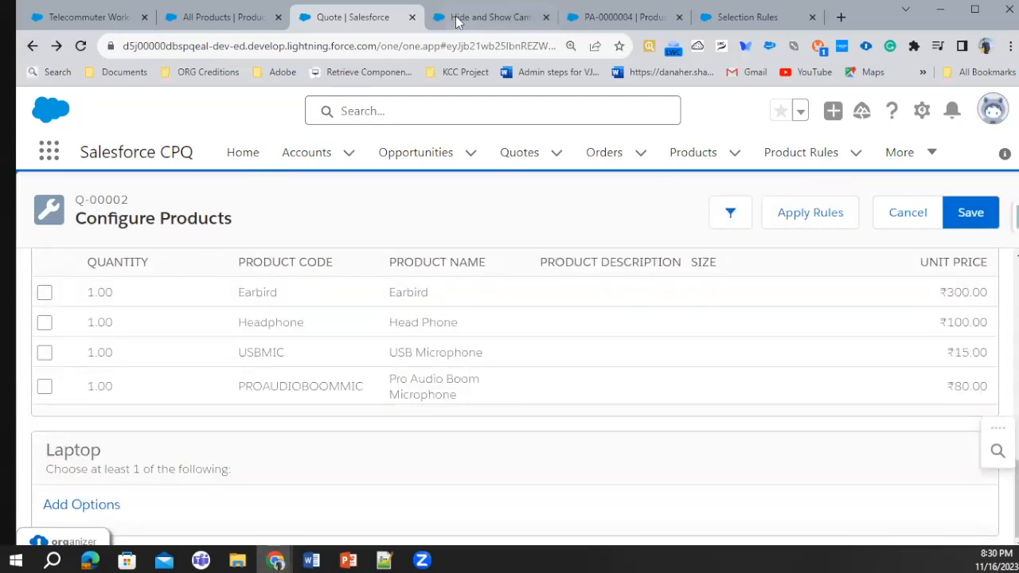
click(523, 17)
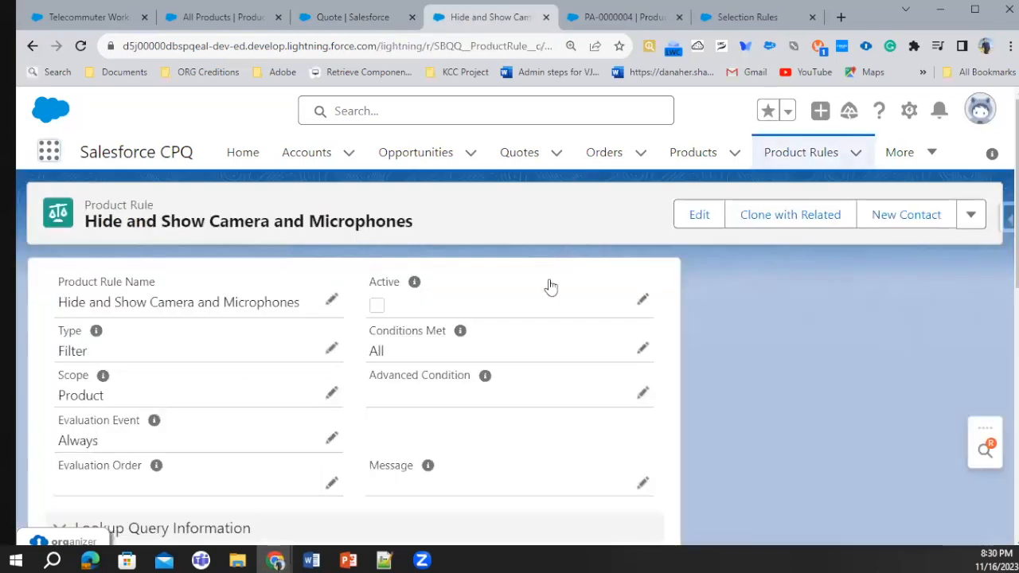
click(784, 157)
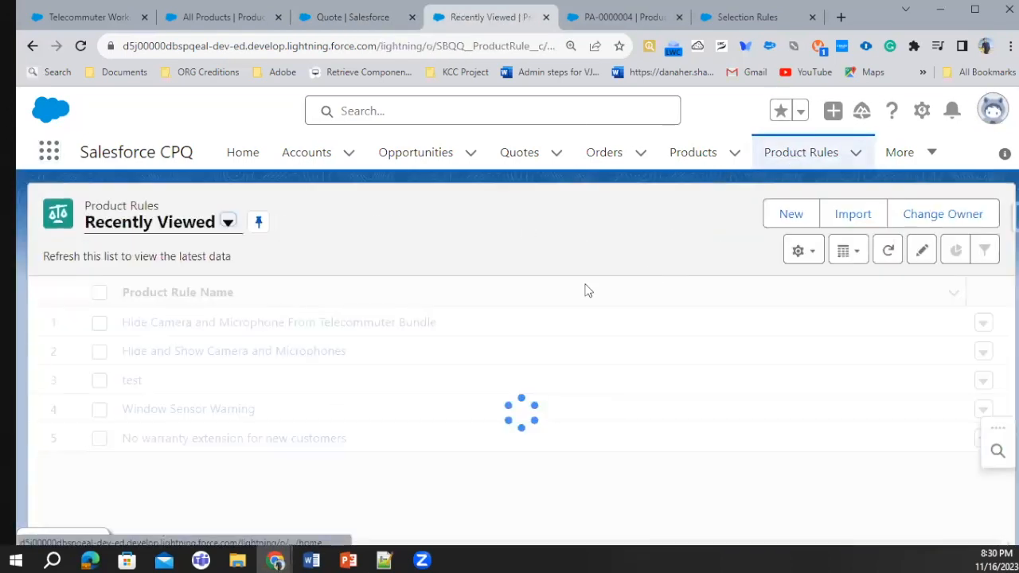
click(792, 215)
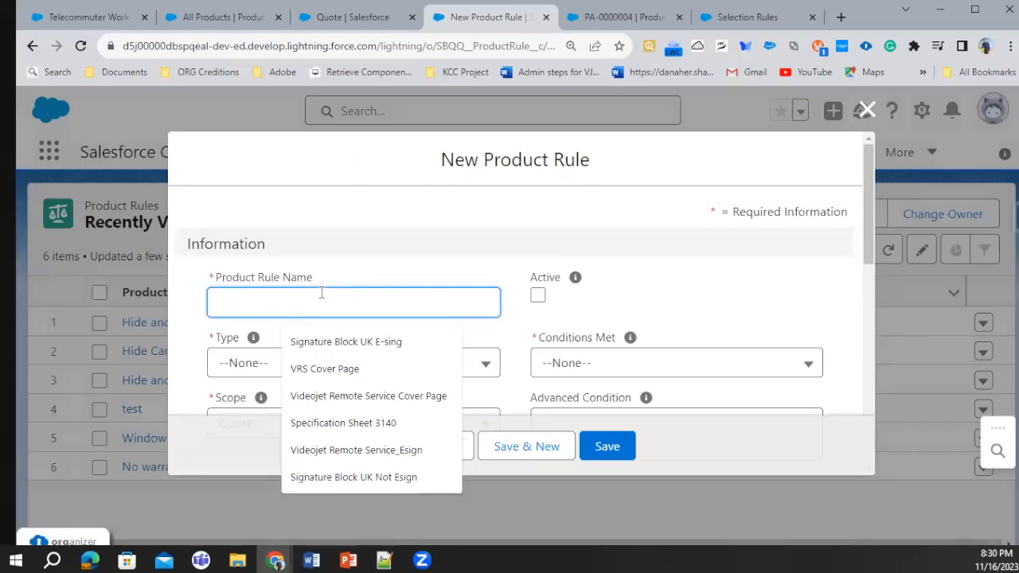
text(Filter Rule Demo)
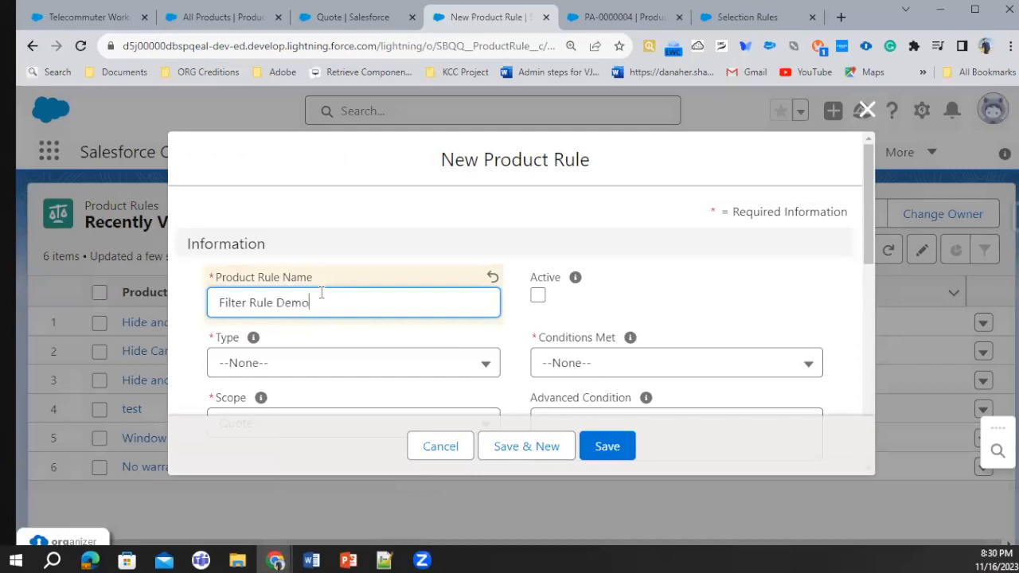
click(866, 110)
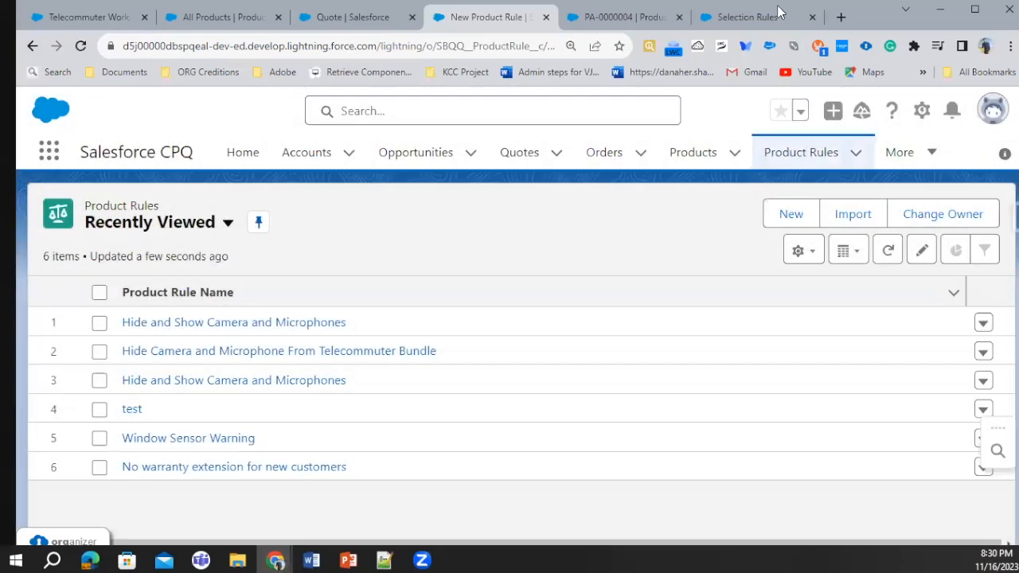
Bring the help article on the Filter Product Rule for Dynamic Bundles into the browser window and read its description and step overview
click(764, 17)
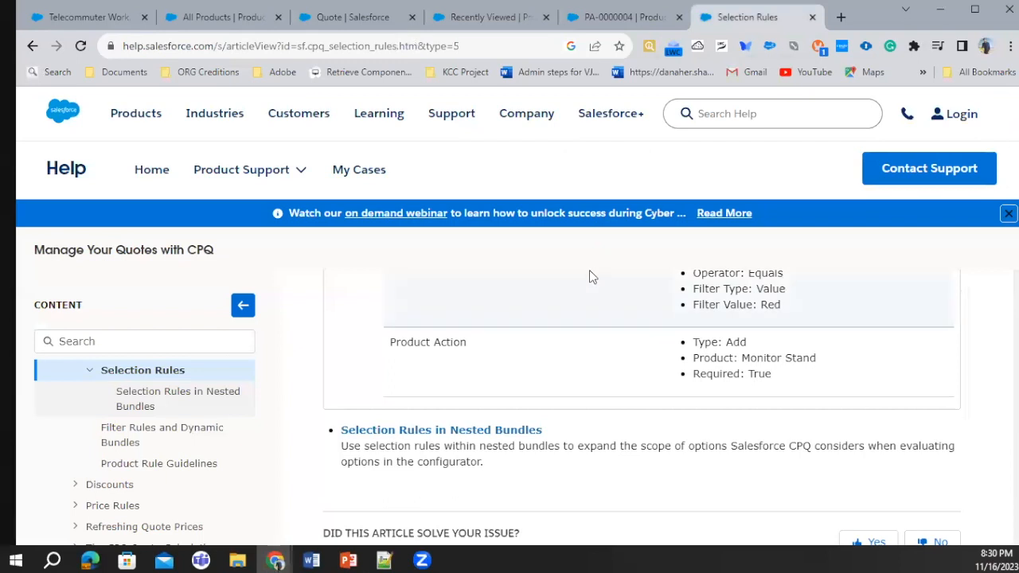
scroll(589, 269, up, 4)
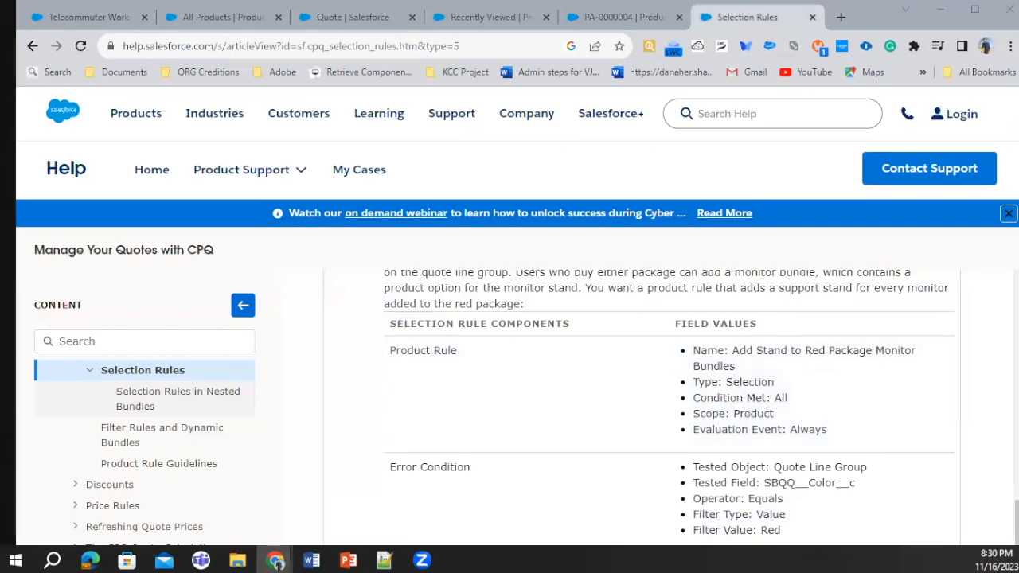
drag(16, 11, 565, 12)
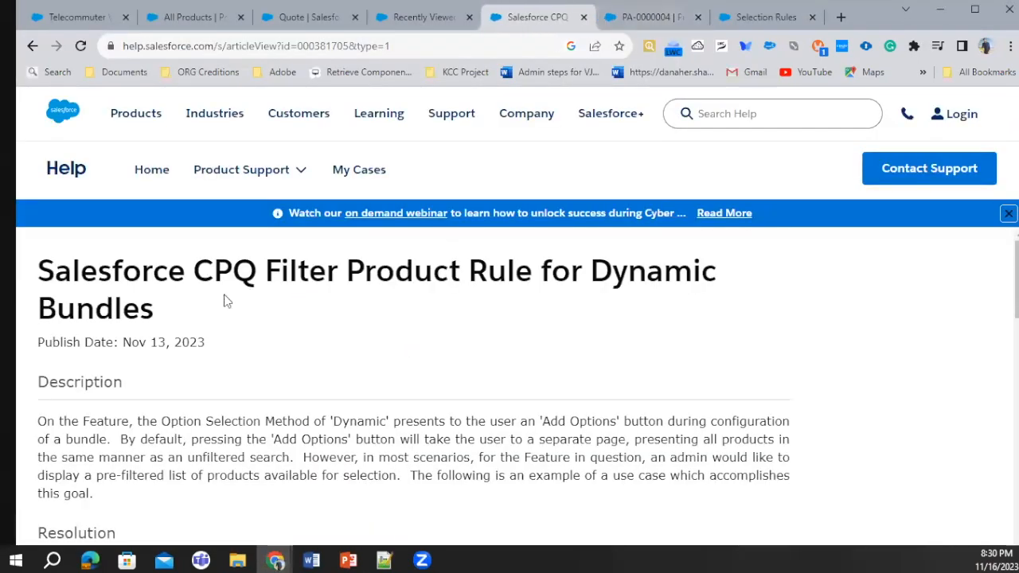
scroll(201, 350, down, 3)
scroll(201, 350, down, 1)
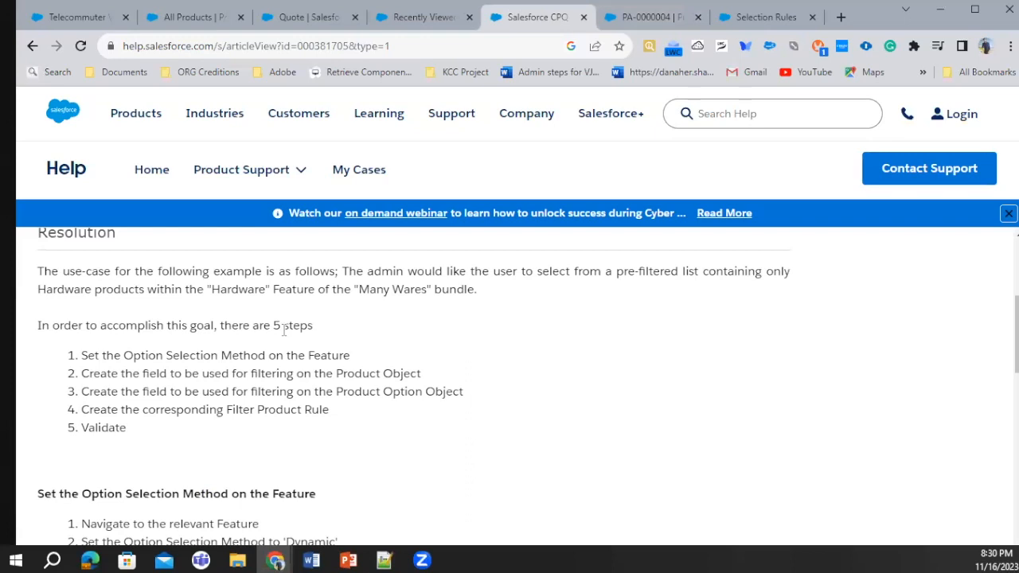
Read how to set the Option Selection Method, check that setting on the Laptop feature, and return to the help article
scroll(330, 326, down, 2)
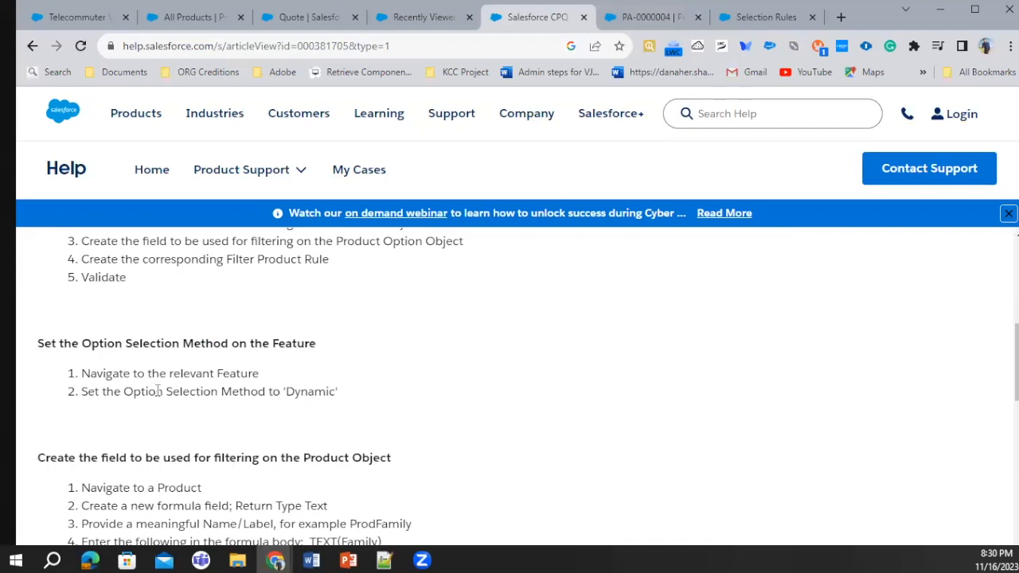
drag(128, 396, 326, 389)
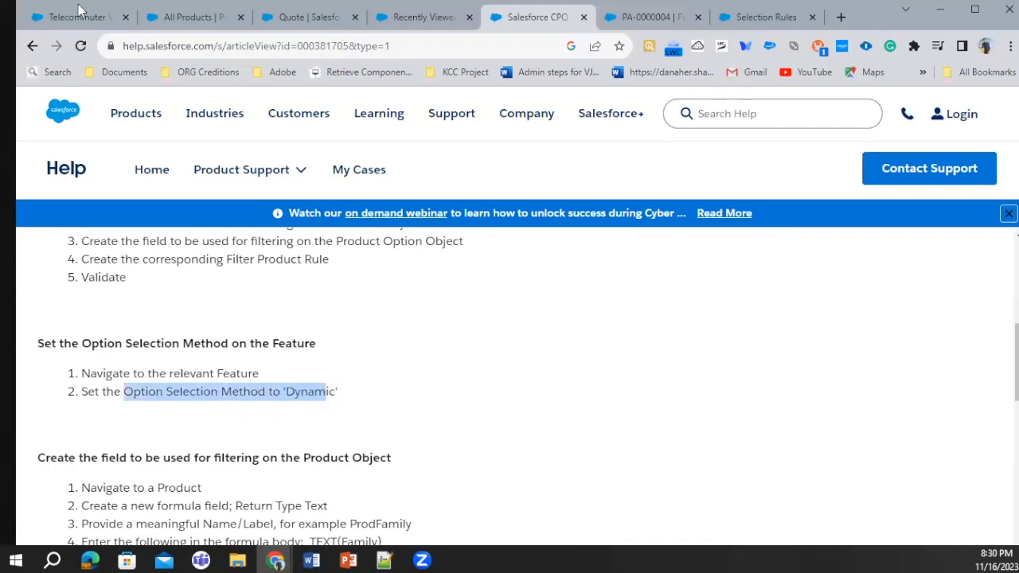
click(169, 11)
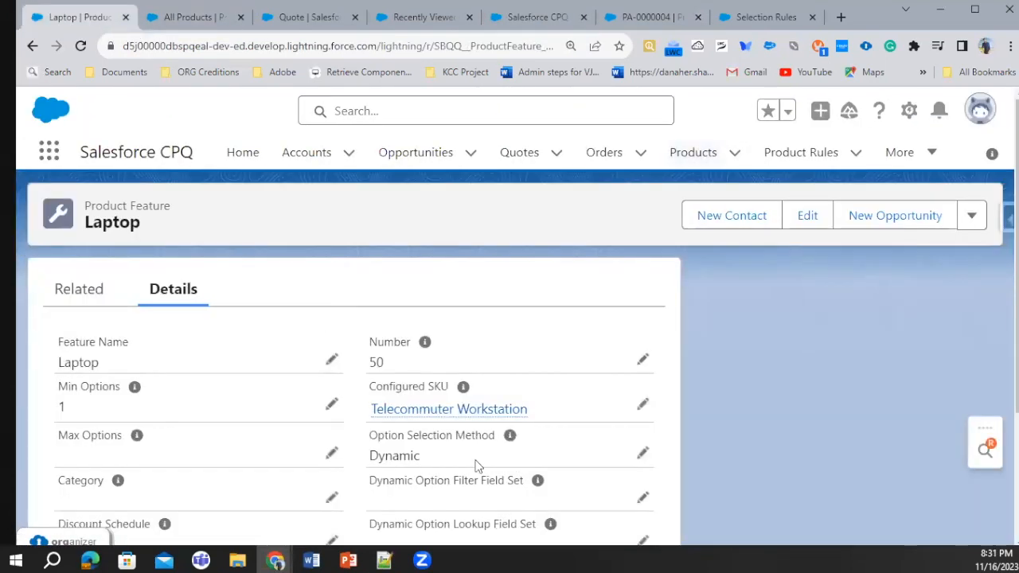
click(784, 16)
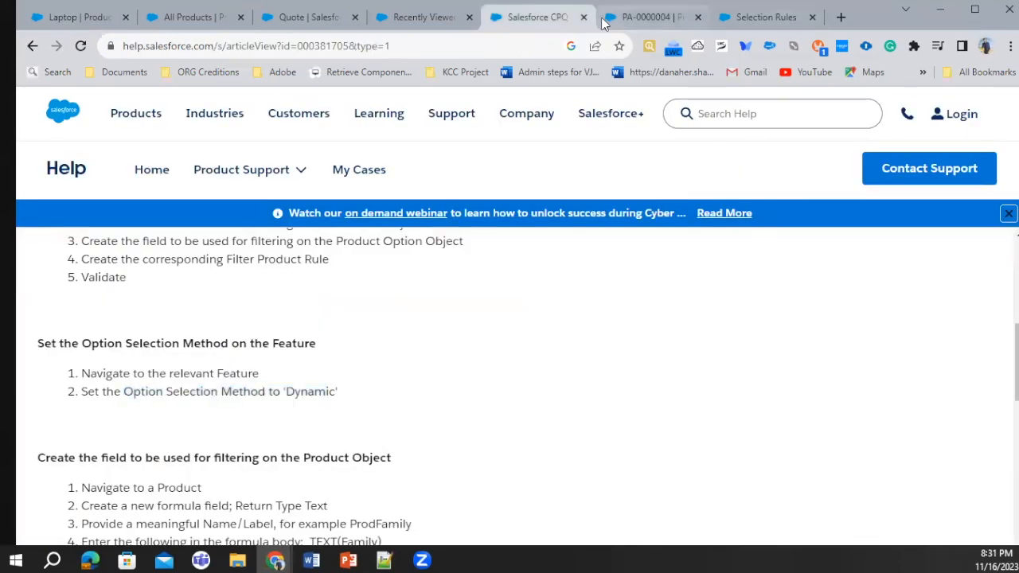
Read the article's instructions for creating the filtering formula field on the Product object, including the example name ProdFamily
scroll(273, 422, down, 3)
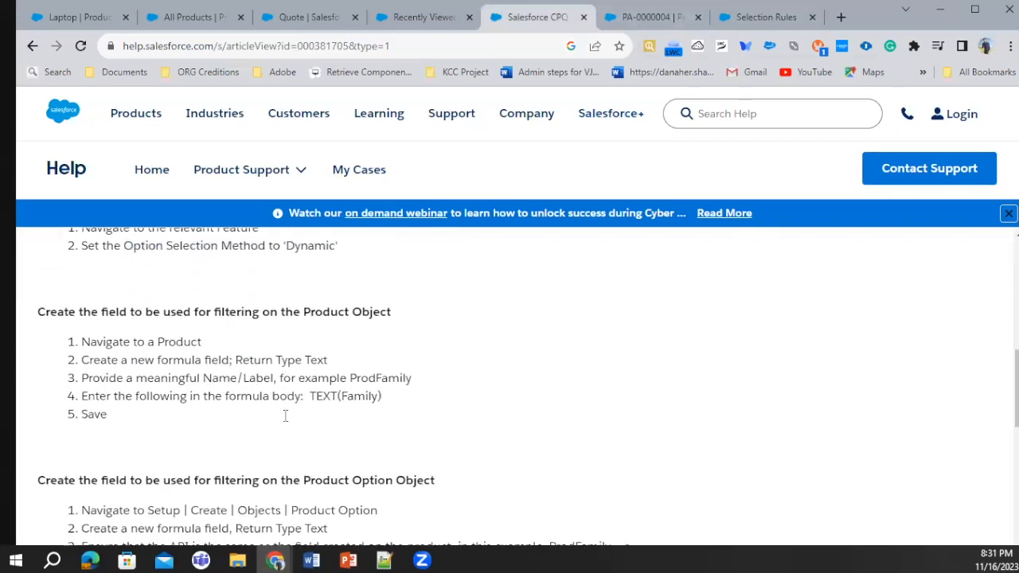
drag(301, 306, 381, 307)
drag(99, 307, 156, 309)
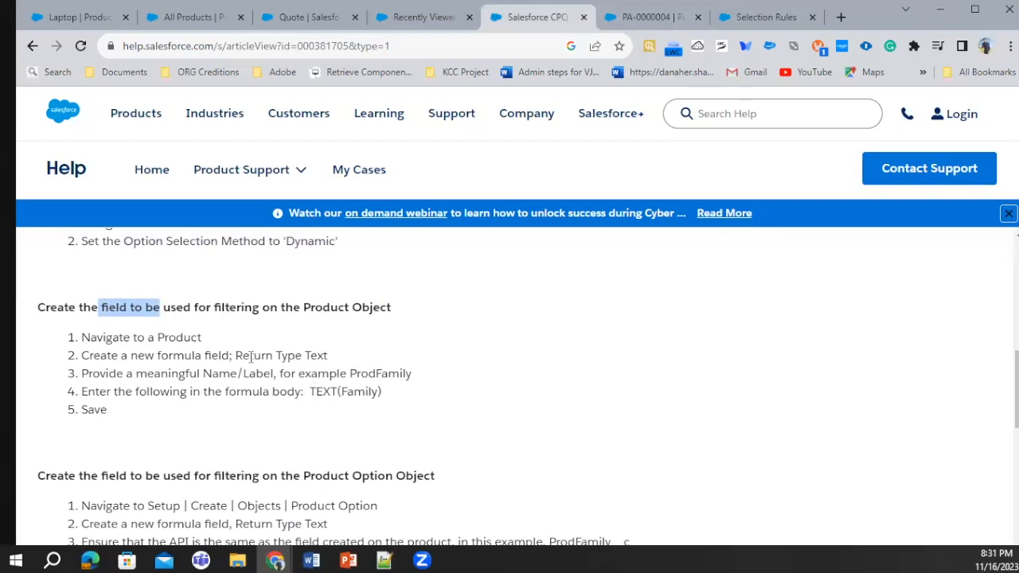
scroll(247, 355, down, 1)
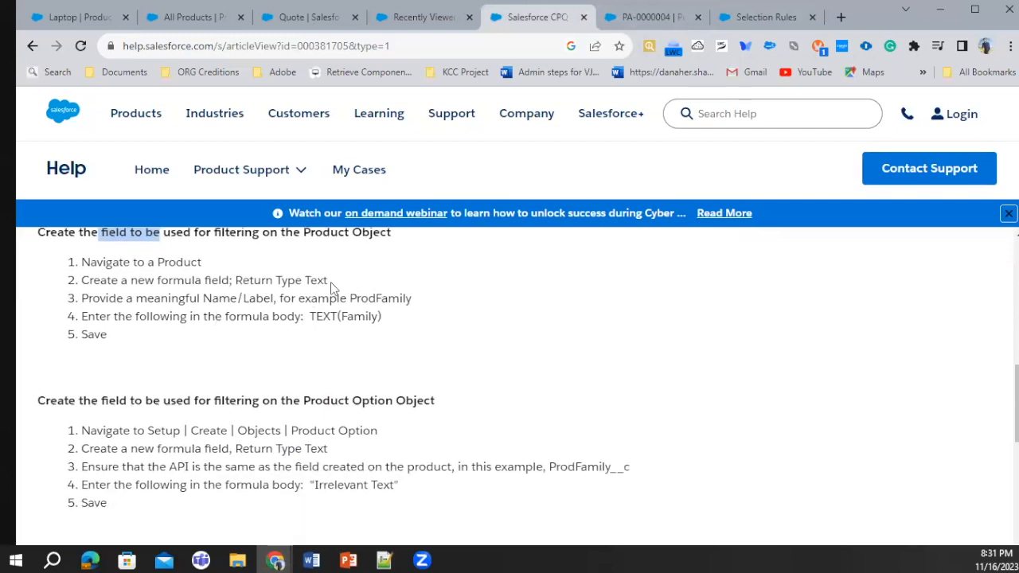
double_click(377, 298)
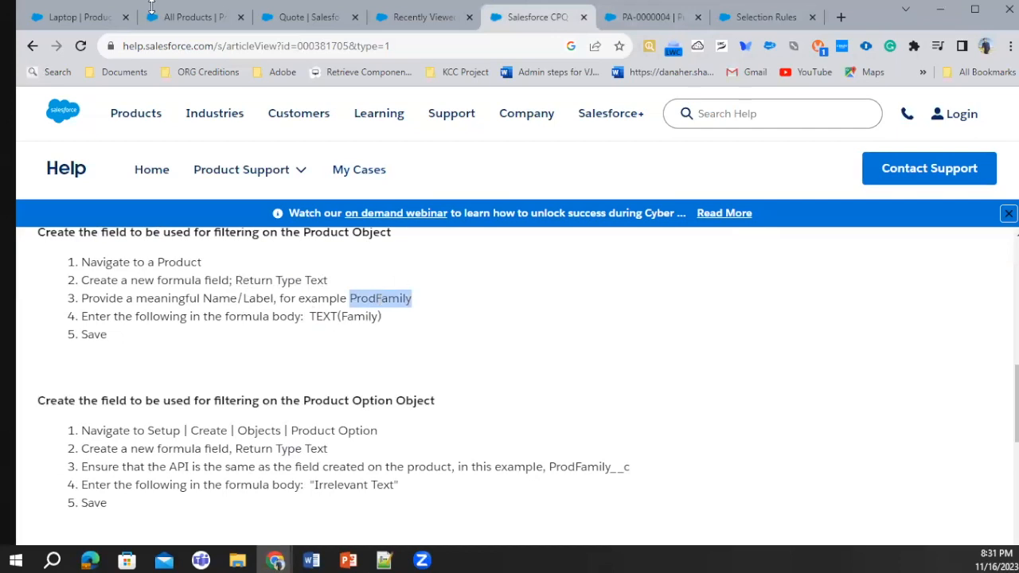
Open Salesforce Setup in its own tab and bring up the Product object's fields in Object Manager
click(193, 17)
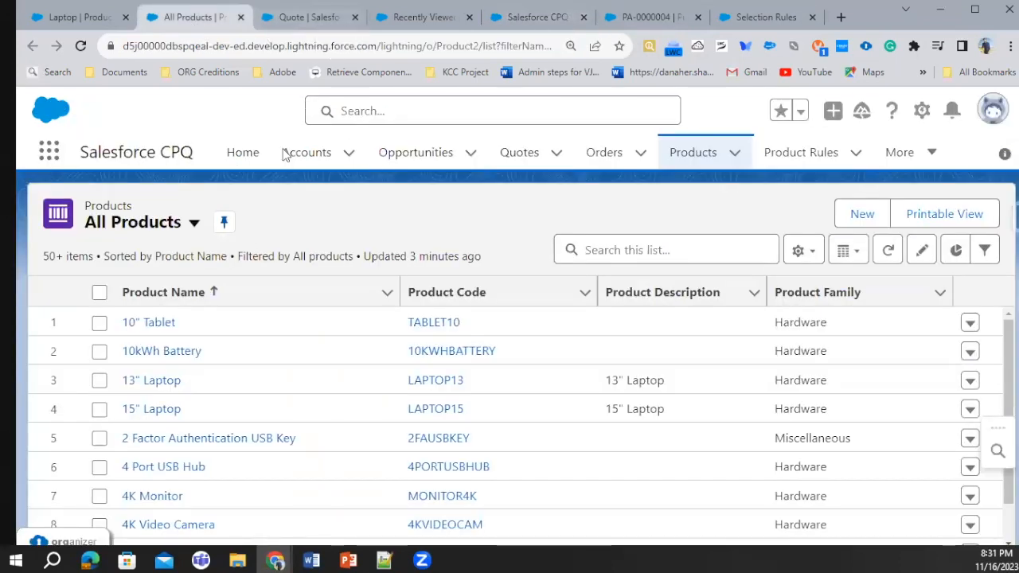
click(306, 17)
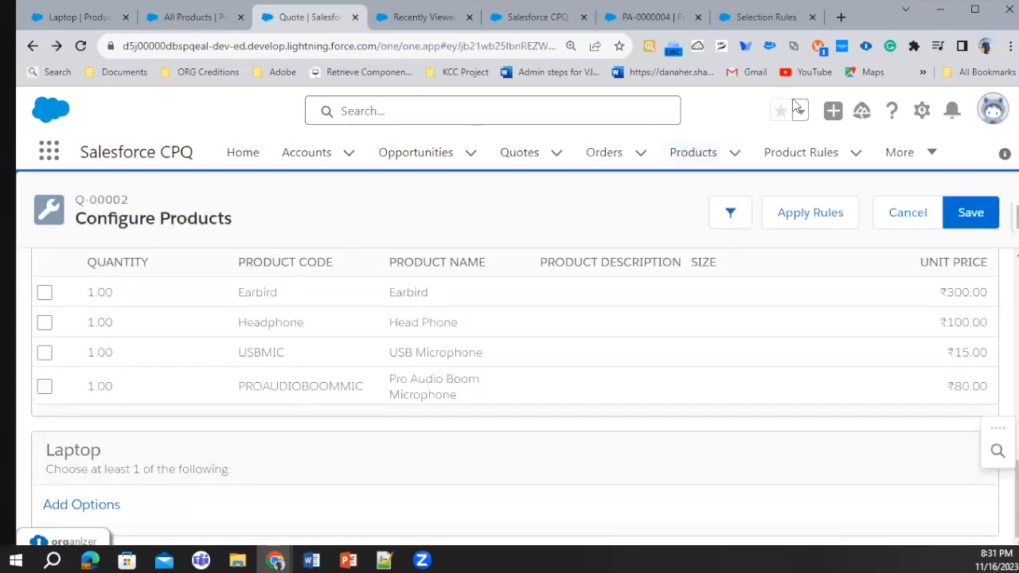
click(922, 110)
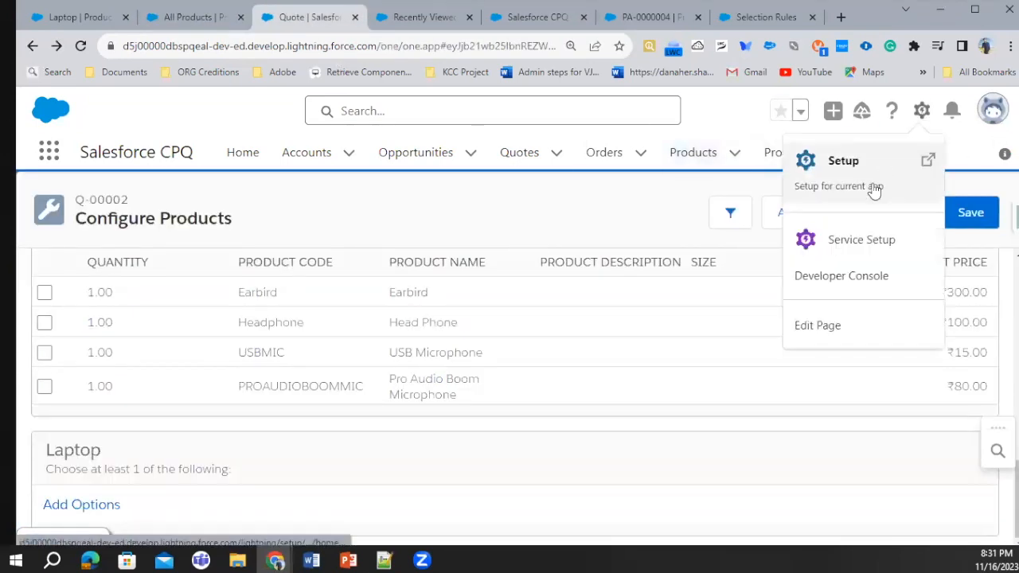
click(873, 191)
click(561, 17)
click(505, 21)
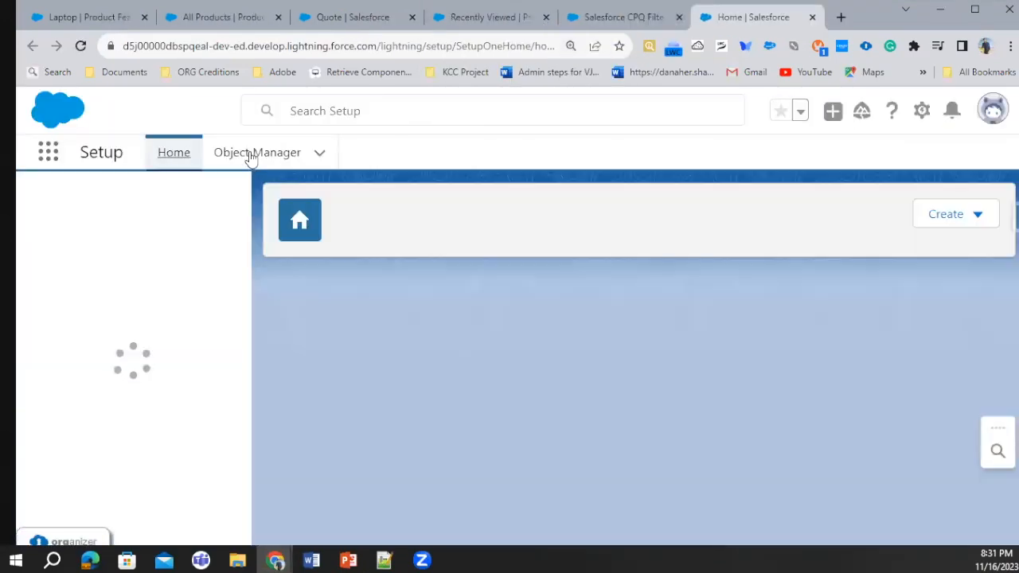
click(250, 156)
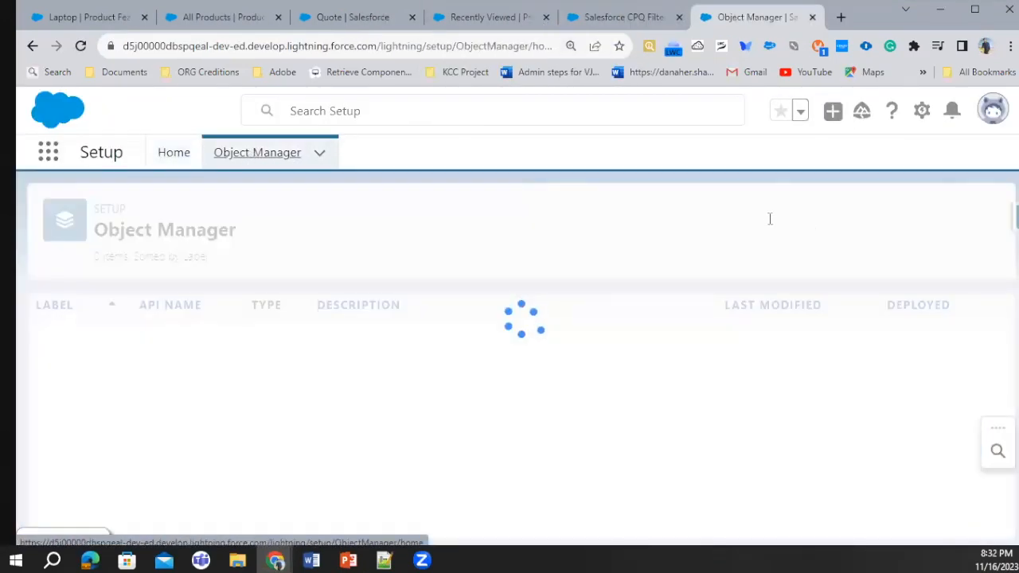
click(711, 221)
click(154, 342)
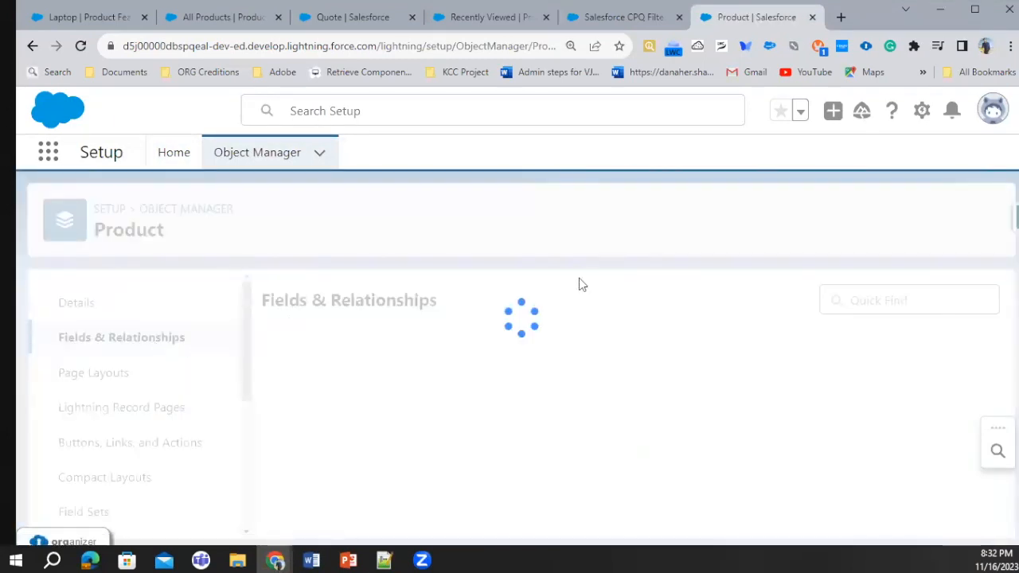
Start a new formula field on the Product object, labelled and named ProdFamily, with return type Text
key(ctrl+shift+Tab)
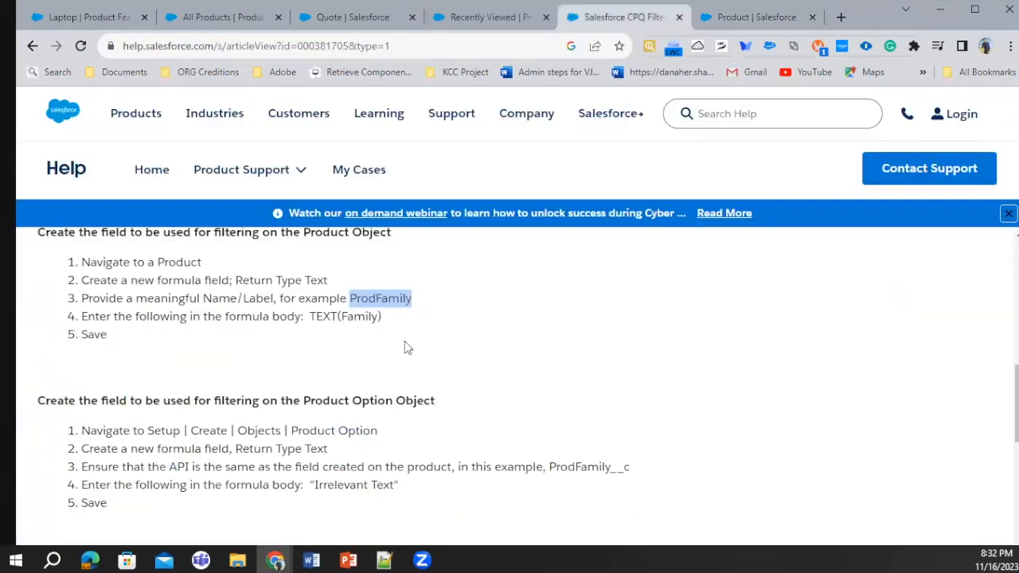
click(722, 17)
scroll(320, 486, down, 2)
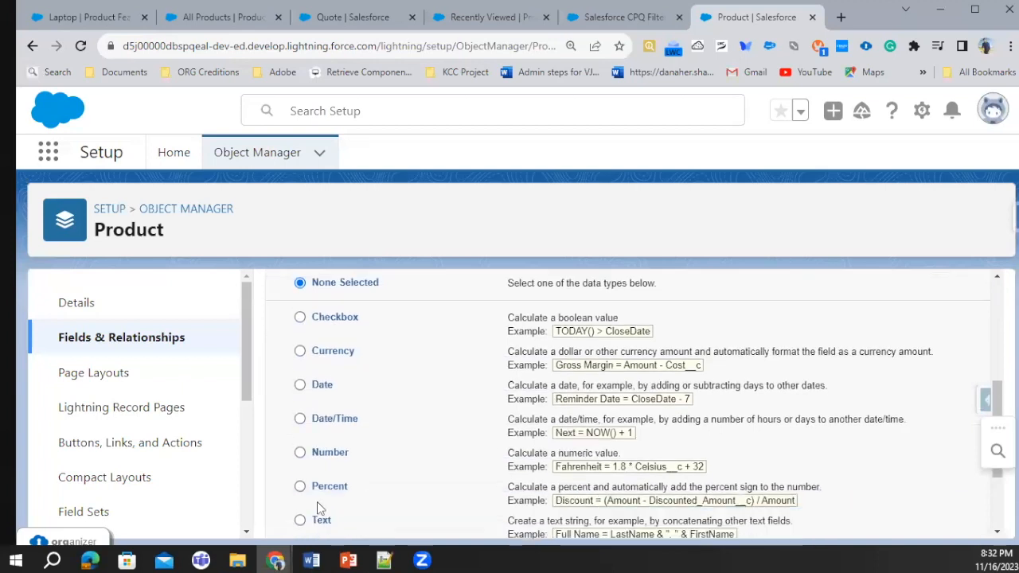
scroll(532, 483, up, 4)
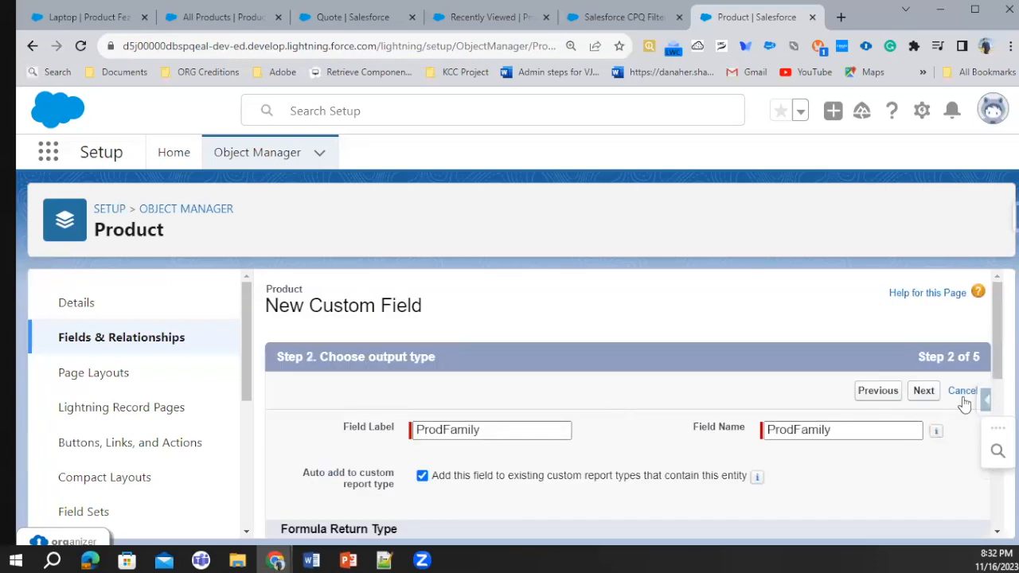
Copy TEXT(Family) from the help article and enter it as the formula of the ProdFamily field
click(611, 10)
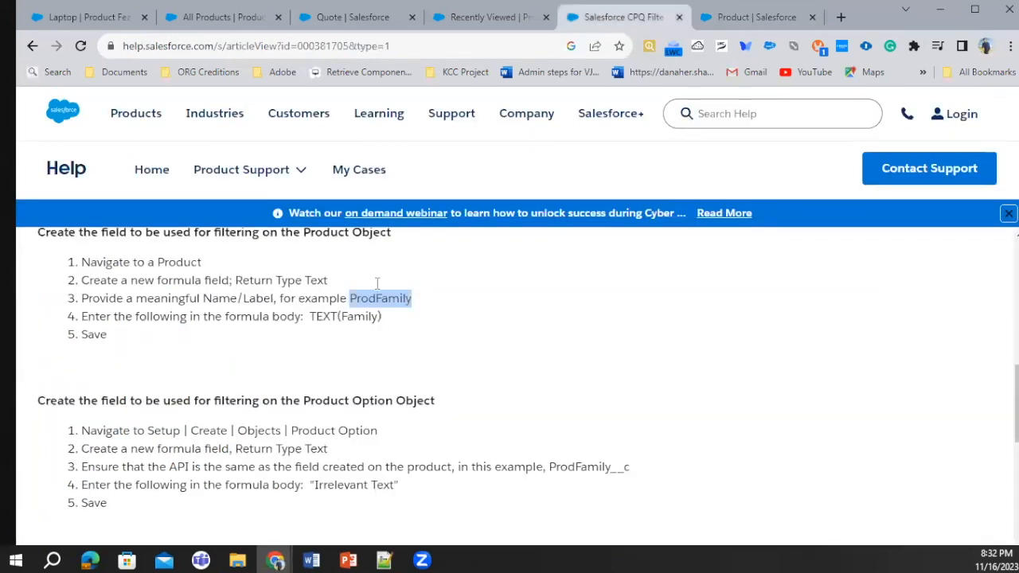
drag(312, 316, 385, 317)
key(ctrl+c)
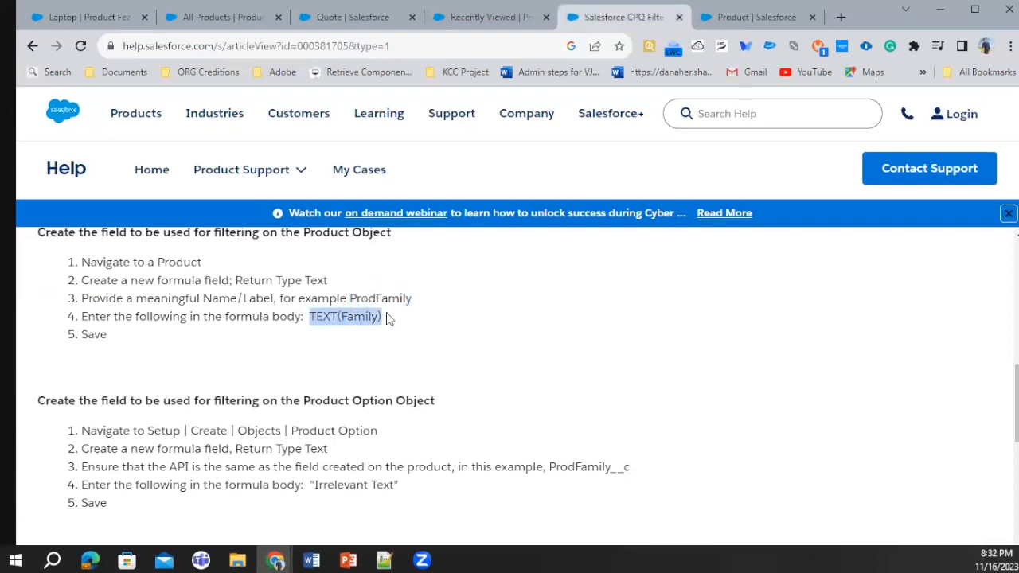
key(ctrl+Tab)
click(371, 467)
key(ctrl+v)
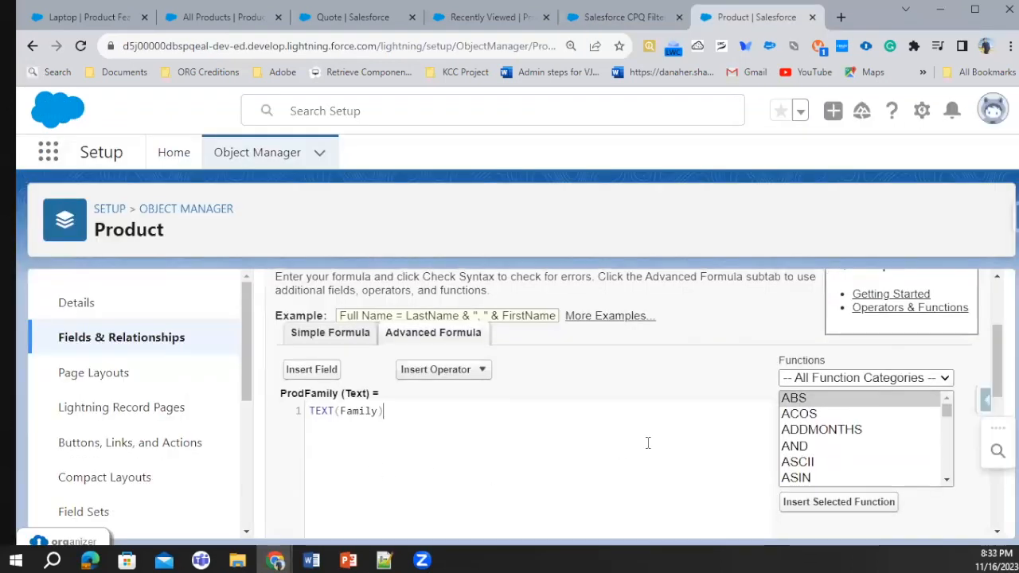
Go through the field-level security and page layout settings and save the ProdFamily field on Product
scroll(648, 442, down, 5)
click(923, 517)
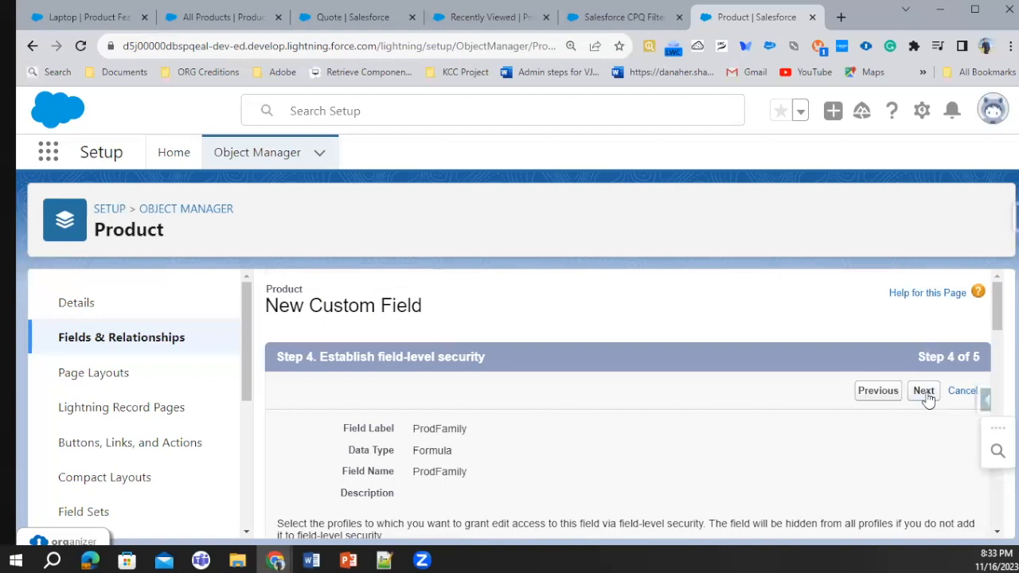
click(923, 391)
click(923, 392)
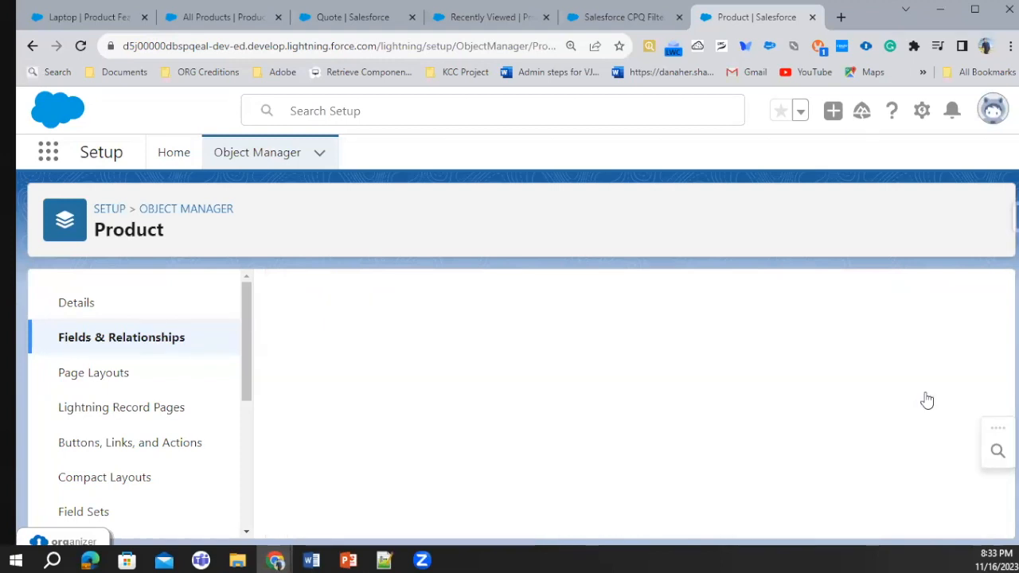
Read the help article's instructions and note about creating the matching filter field on the Product Option object
click(610, 10)
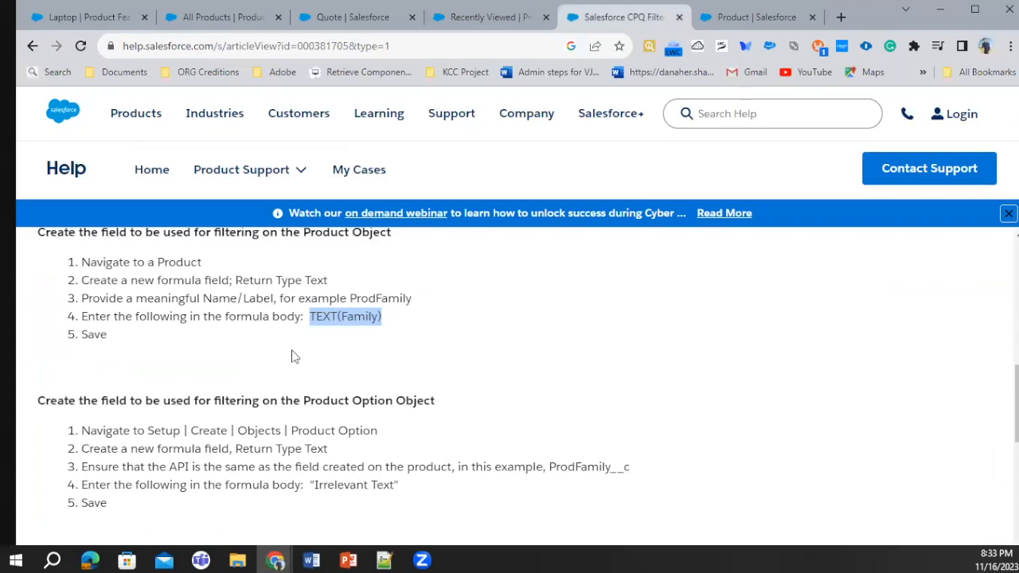
scroll(356, 358, down, 1)
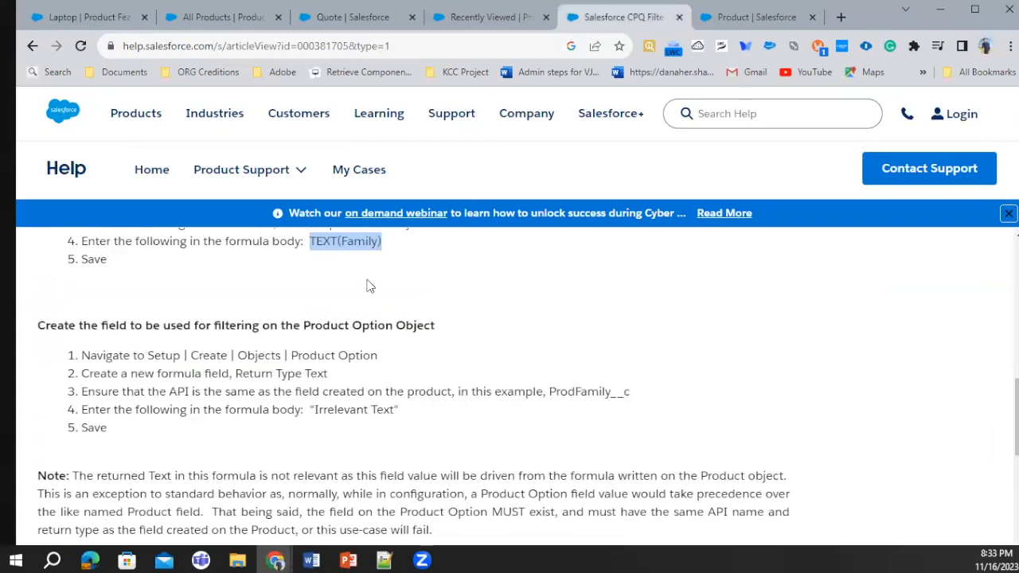
scroll(366, 284, up, 1)
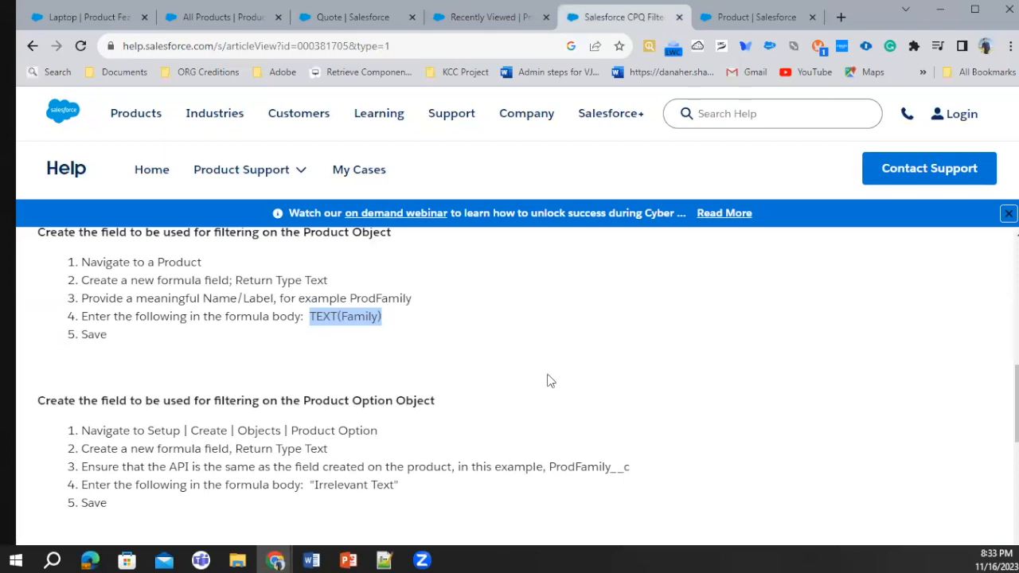
click(765, 12)
click(193, 211)
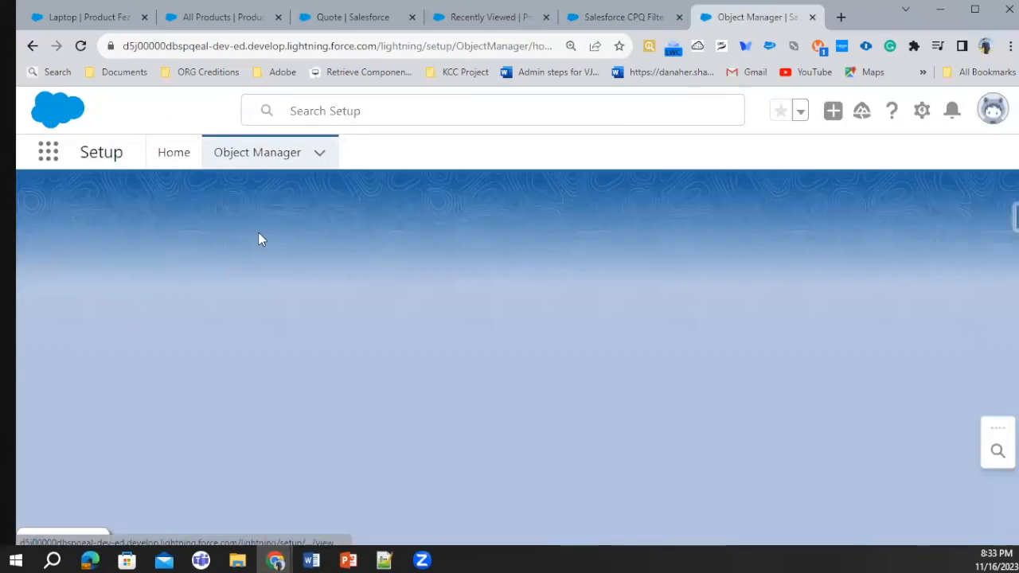
click(716, 215)
text(P)
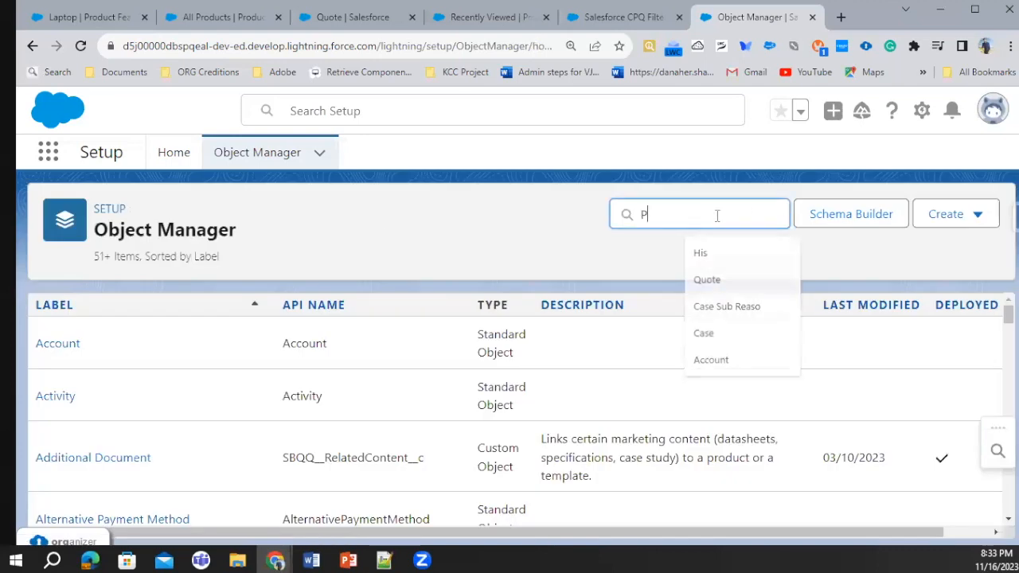
text(roduct)
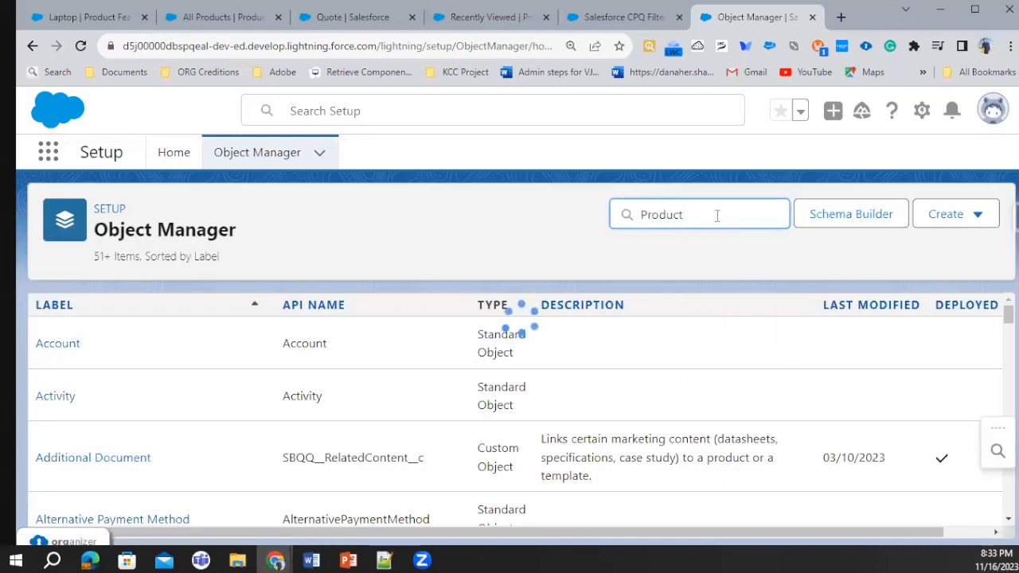
scroll(91, 446, down, 4)
click(94, 448)
click(123, 341)
click(589, 307)
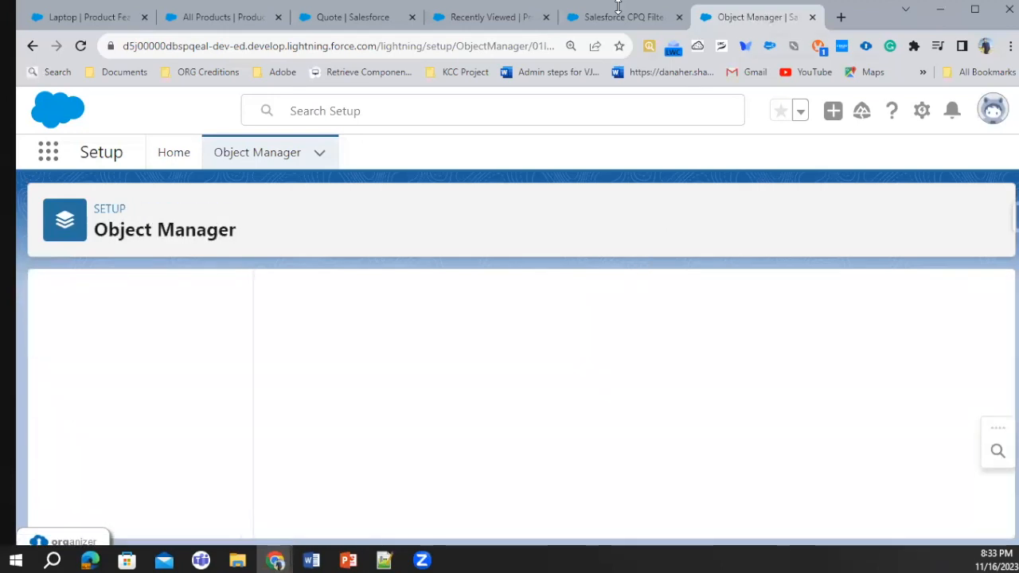
Recheck the API name requirement in the help article and look up the API name of Product's ProdFamily field
click(616, 20)
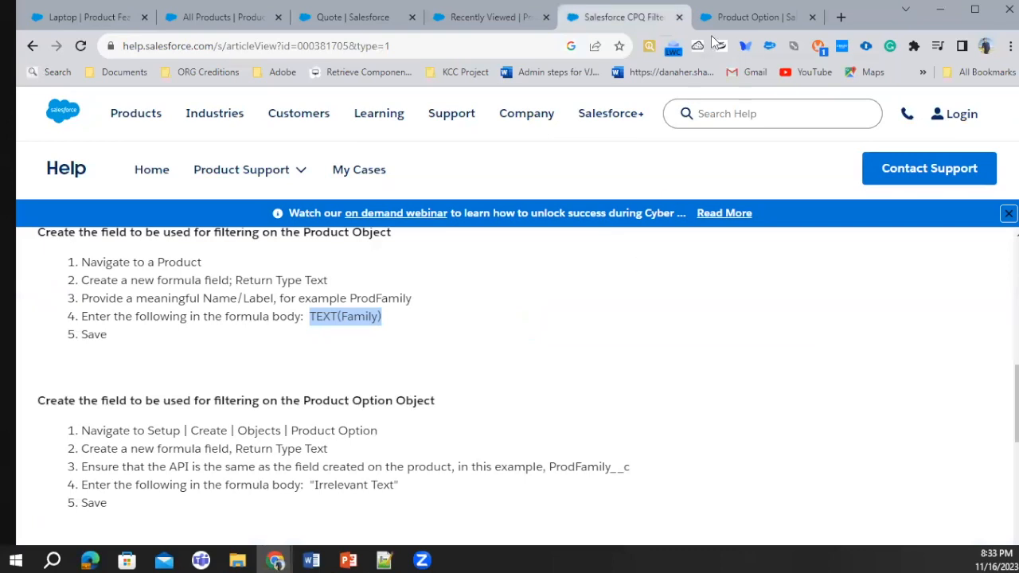
click(748, 16)
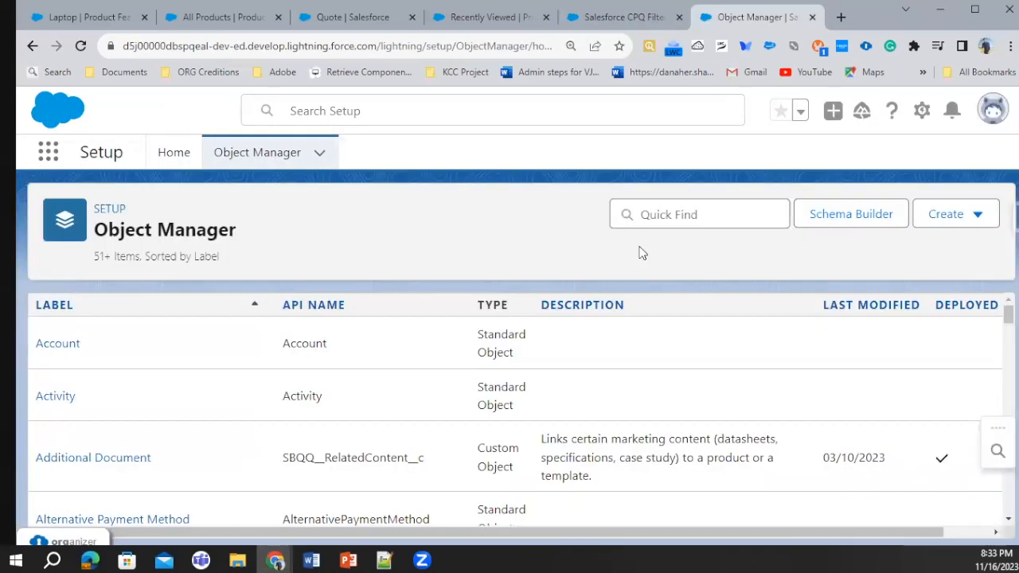
click(675, 212)
text(Produ)
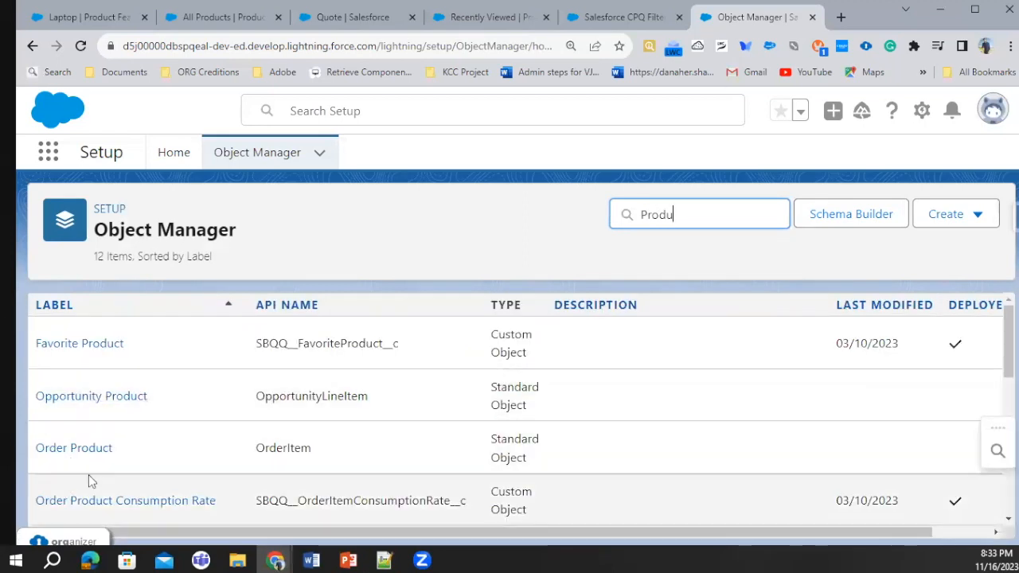
scroll(84, 481, down, 2)
click(60, 465)
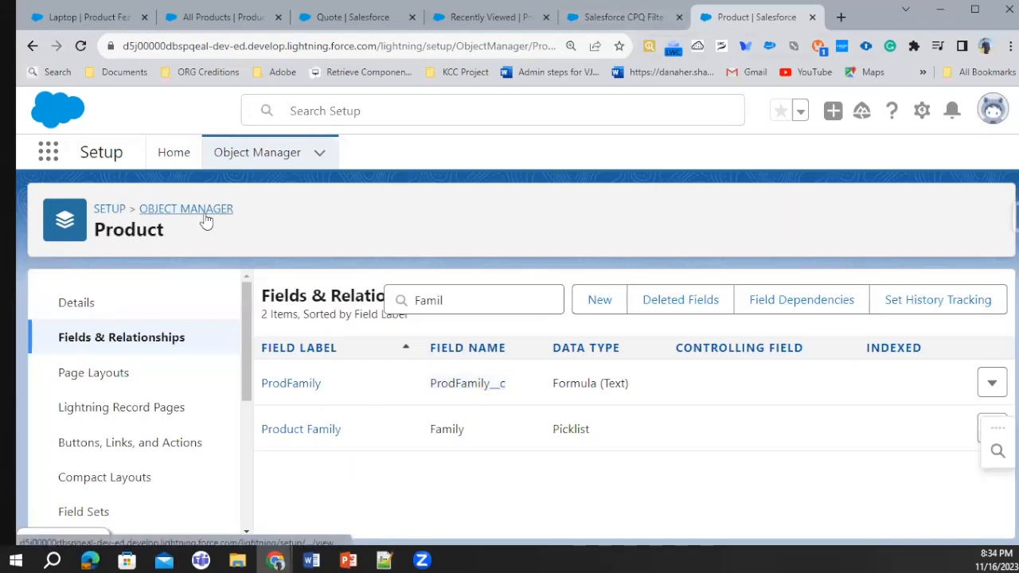
Find the Product Option object in Object Manager and start a new custom field on it
click(204, 212)
click(680, 222)
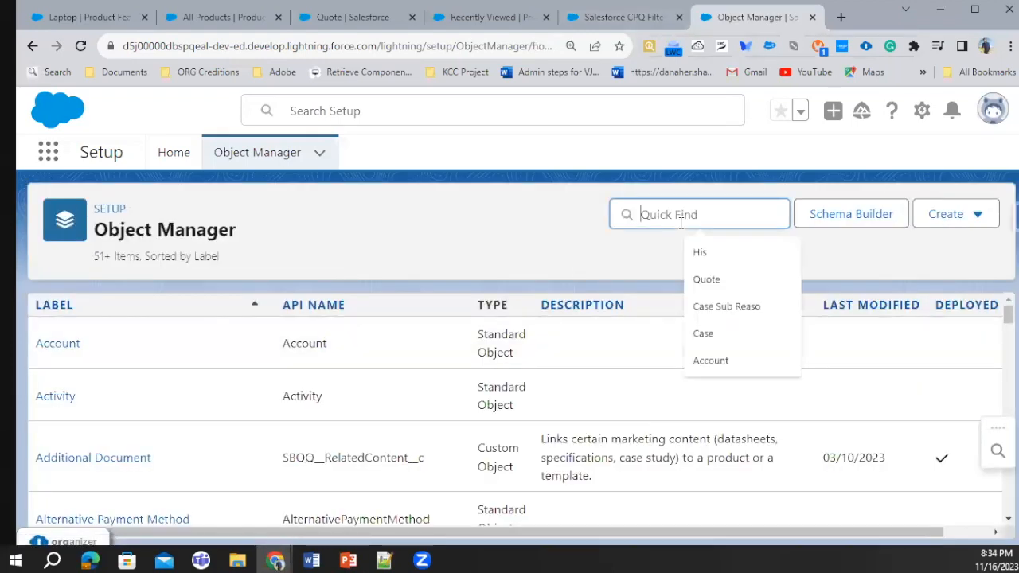
text(Product)
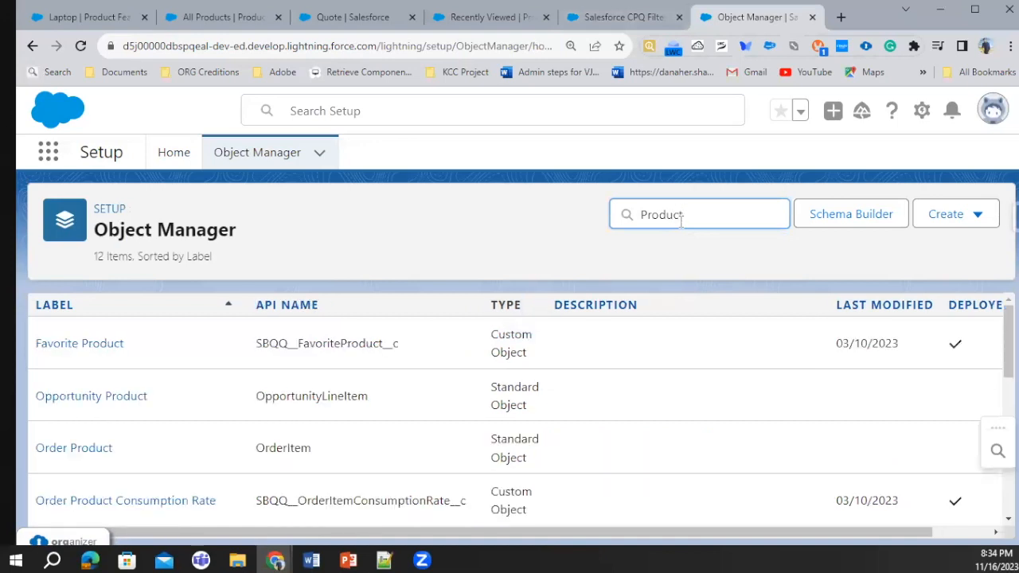
click(73, 410)
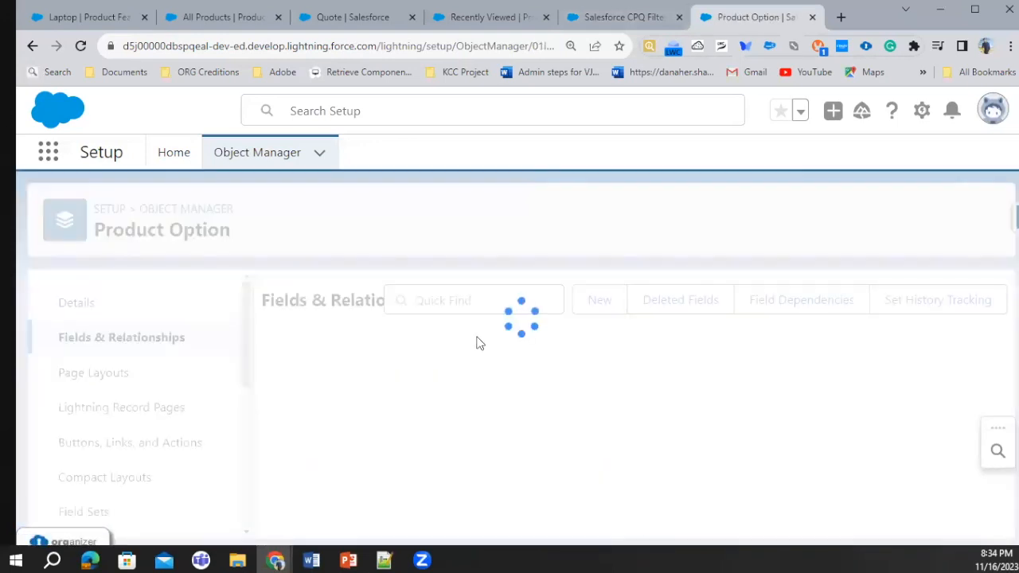
click(599, 302)
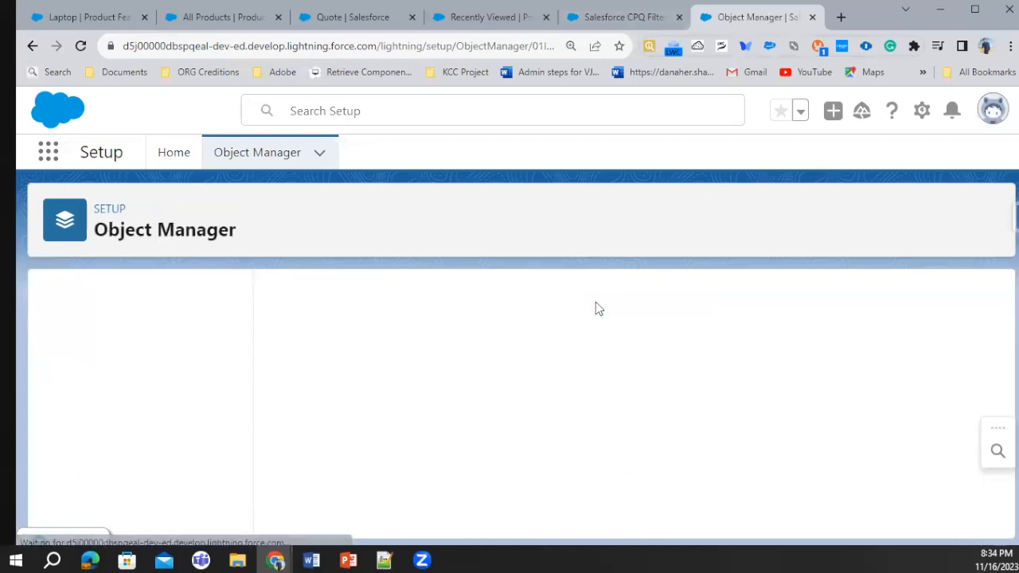
Define the Product Option field as a formula labelled and named ProdFamily with return type Text, and proceed to its formula entry
scroll(425, 470, down, 3)
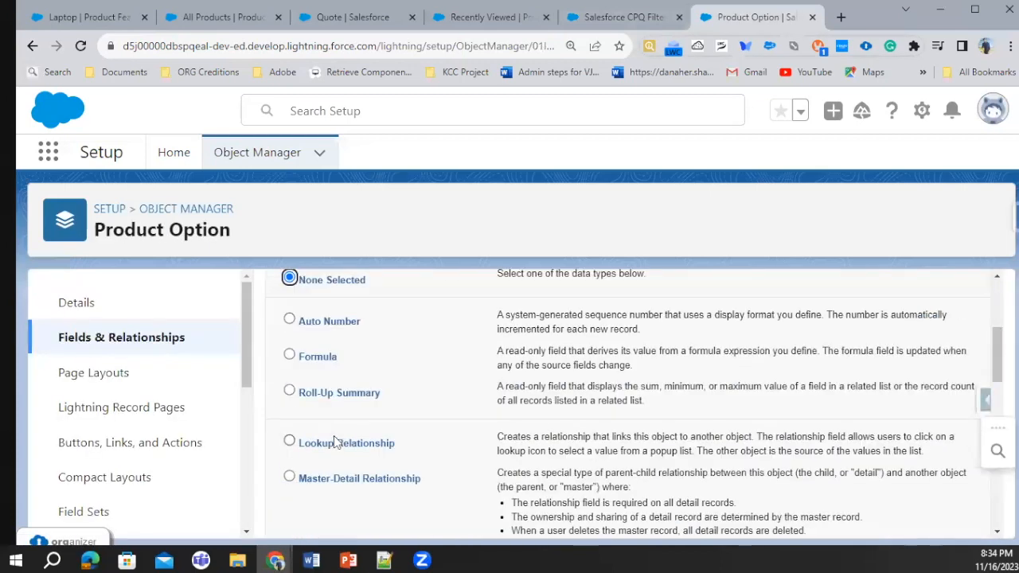
click(318, 357)
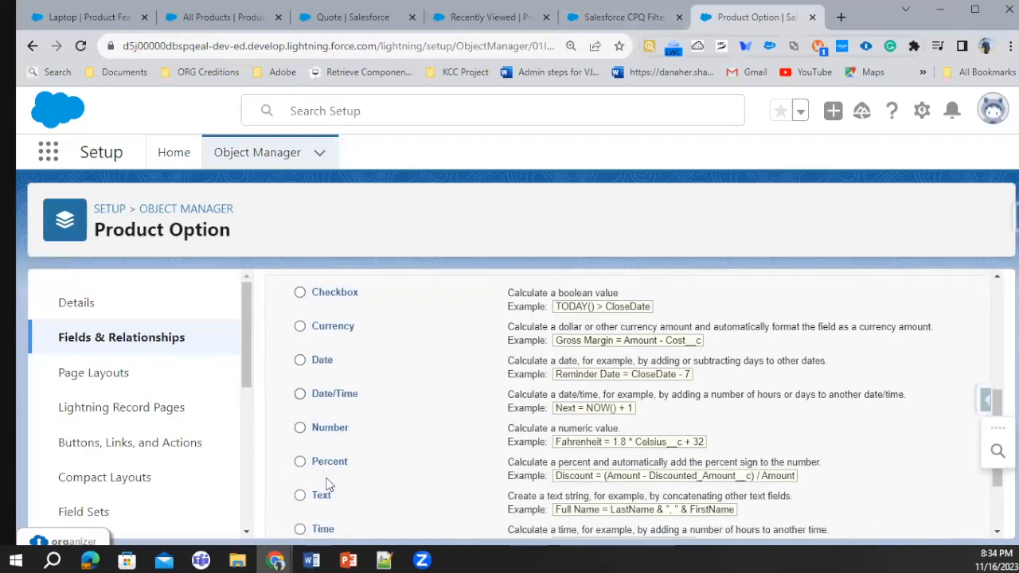
scroll(325, 484, down, 1)
click(322, 422)
scroll(827, 423, up, 5)
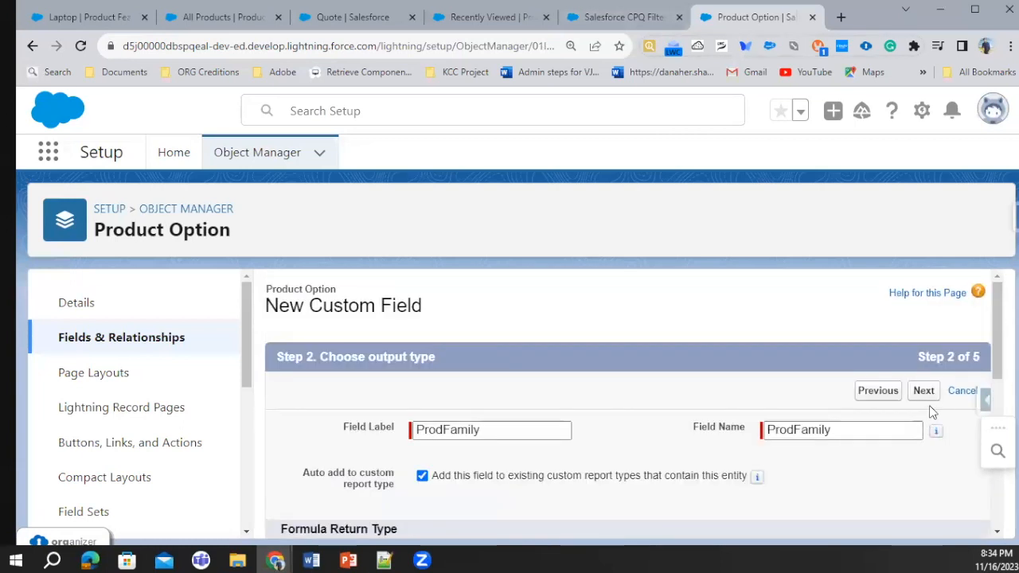
click(928, 394)
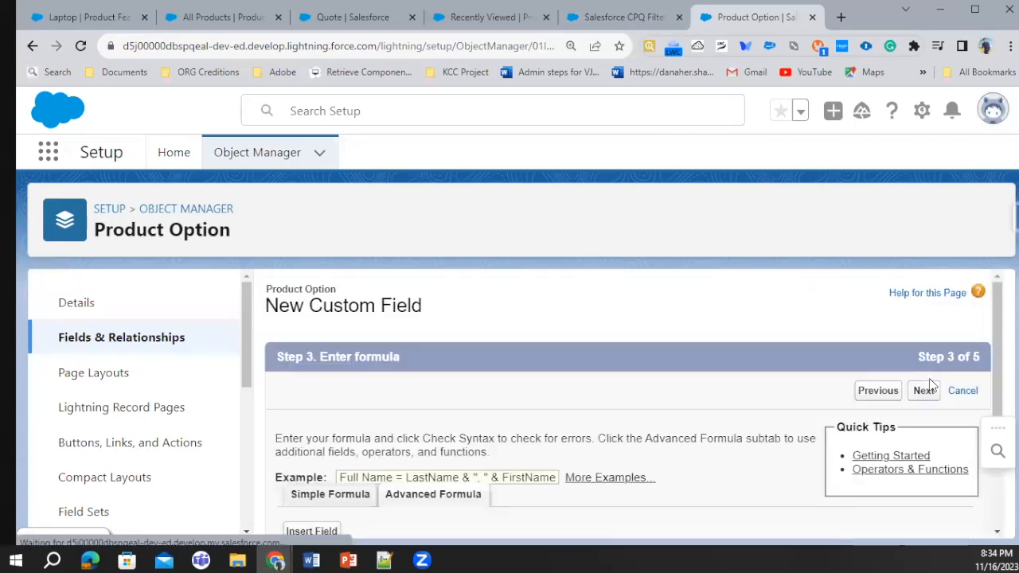
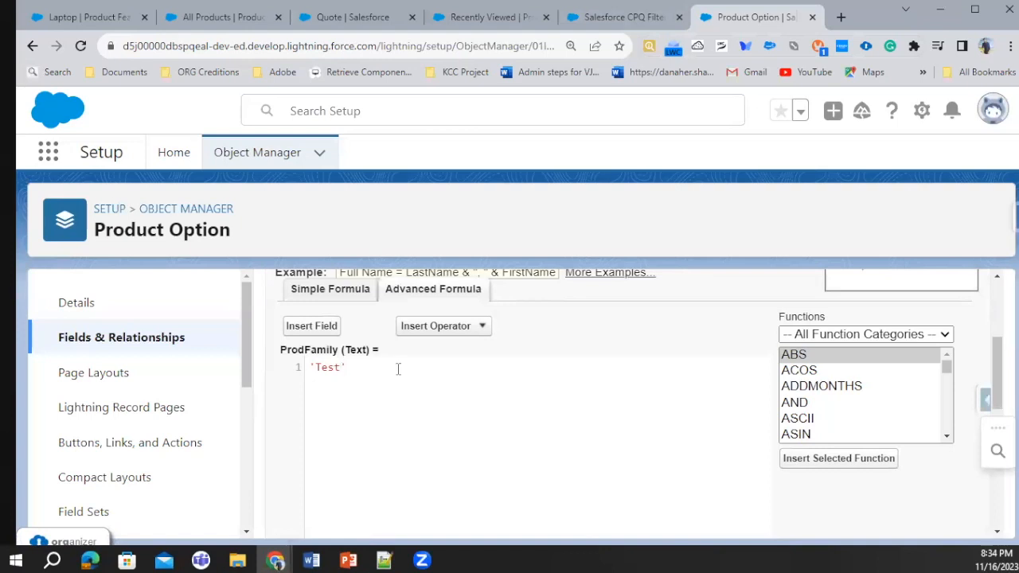
Complete the Product Option ProdFamily field with the formula 'Test', accept the remaining defaults and save it
scroll(397, 369, down, 5)
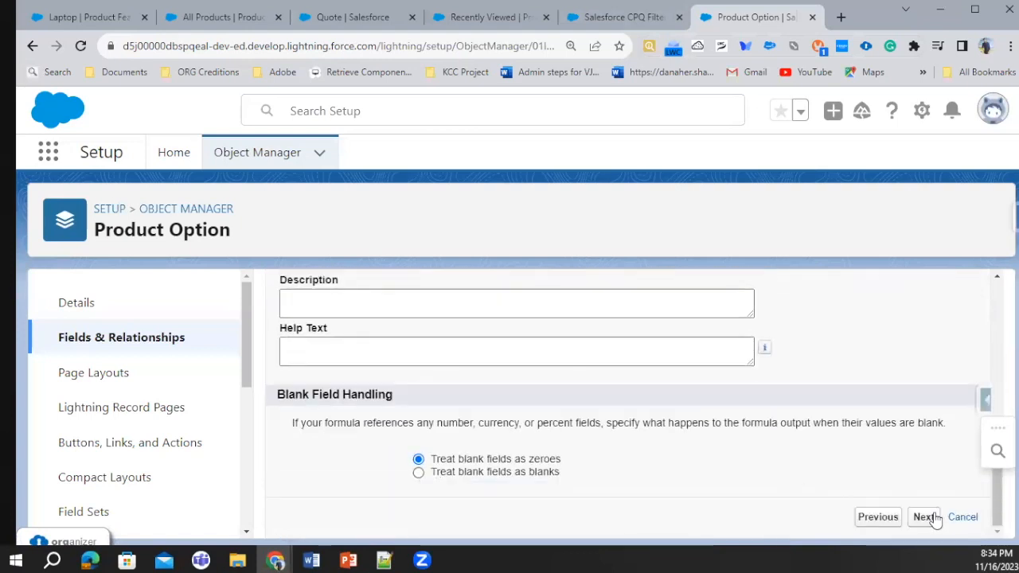
scroll(930, 516, up, 5)
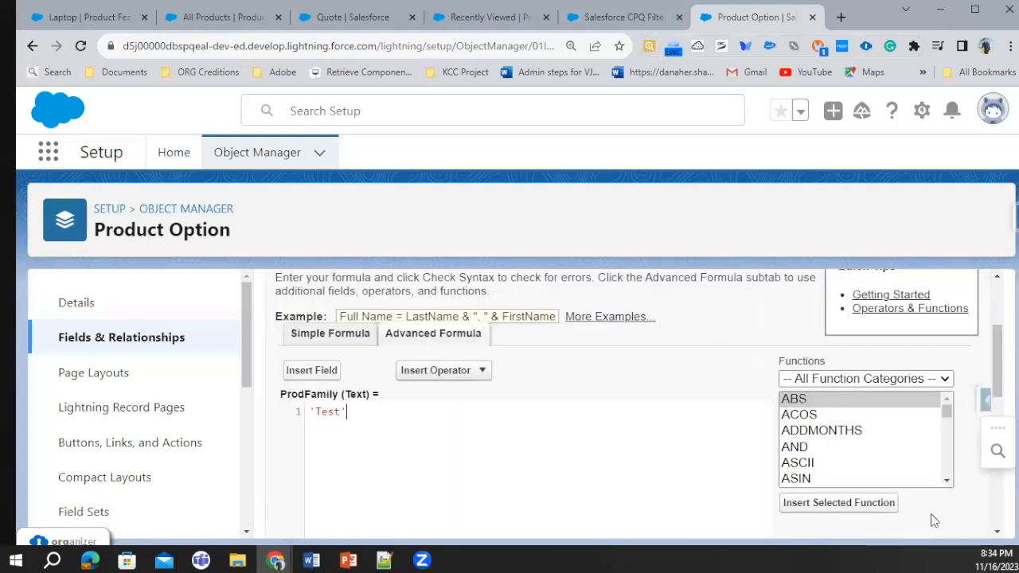
scroll(935, 510, down, 5)
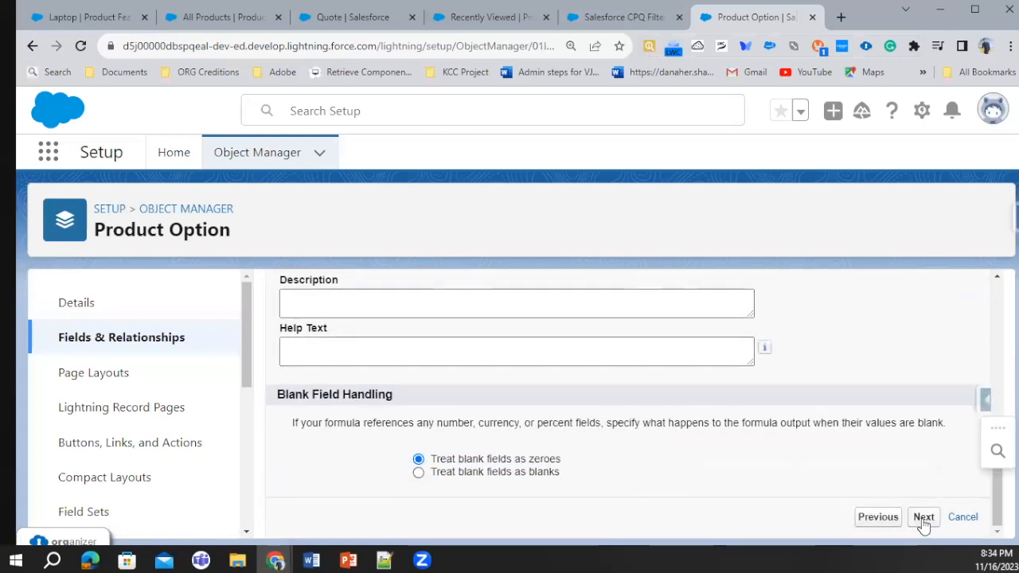
click(923, 516)
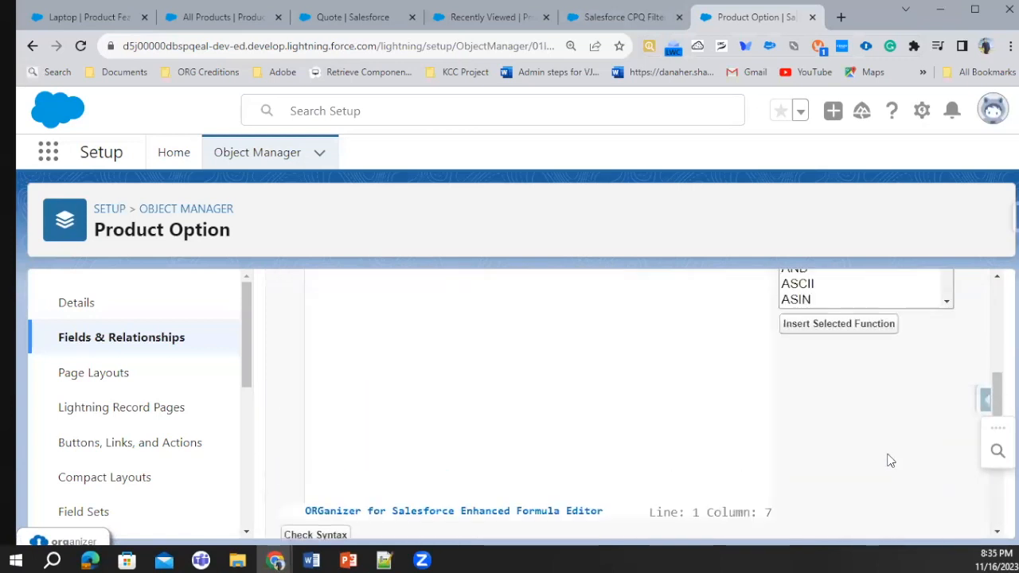
click(925, 391)
click(920, 391)
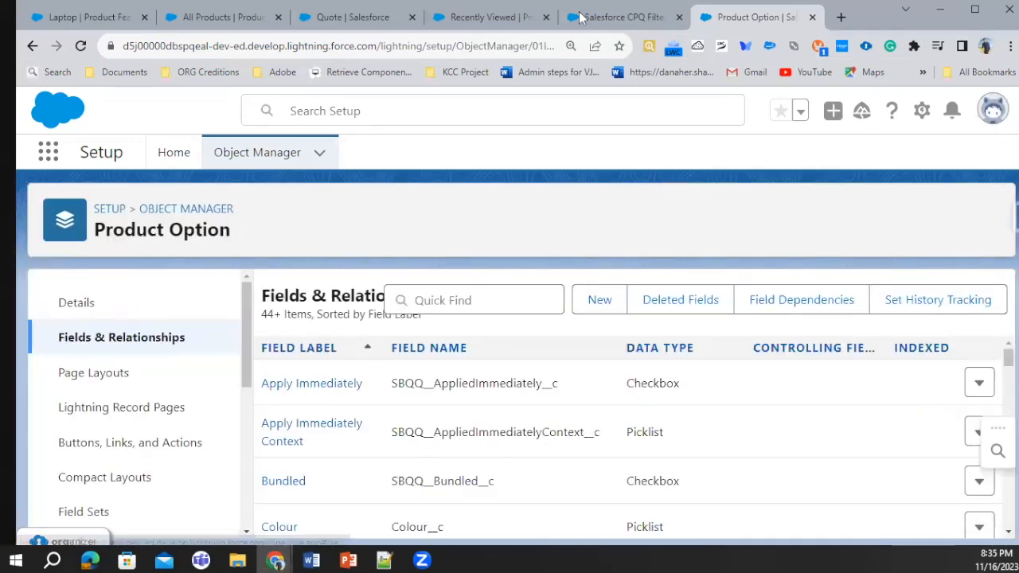
Recheck the API name requirement in the help article and read its section on creating the corresponding Filter Product Rule
key(ctrl+shift+Tab)
scroll(337, 378, down, 2)
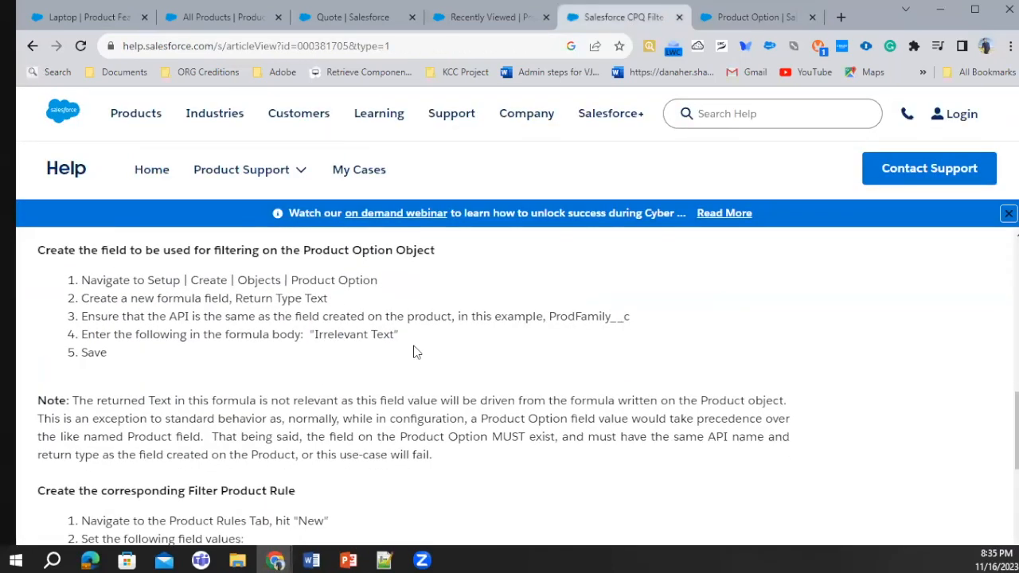
drag(192, 318, 628, 316)
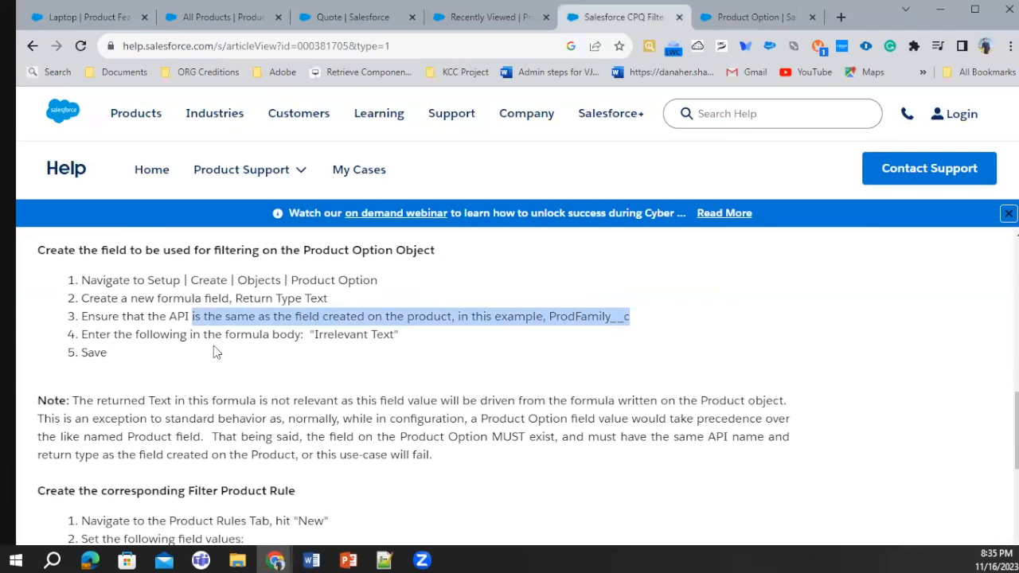
scroll(209, 362, down, 2)
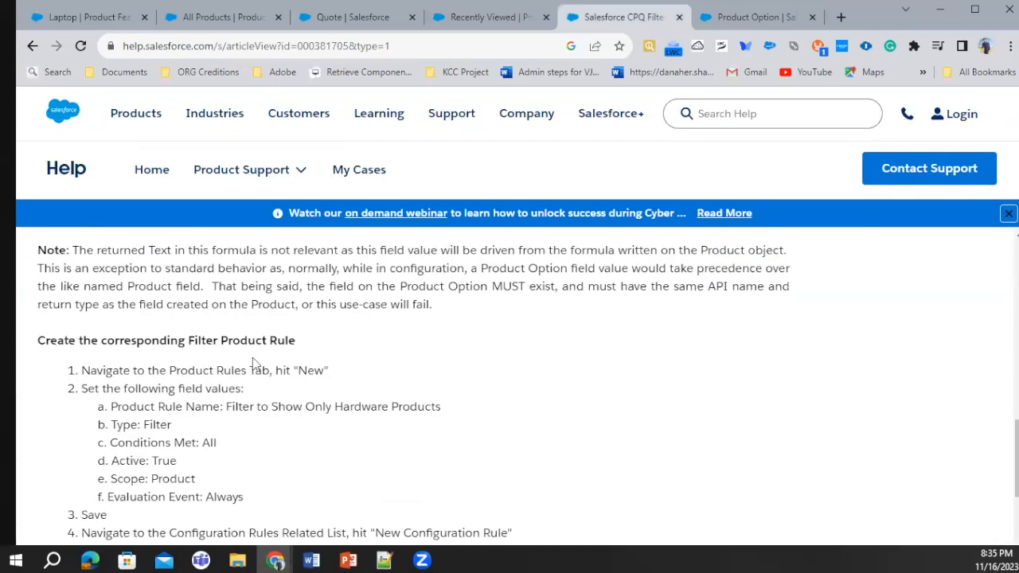
scroll(228, 377, down, 1)
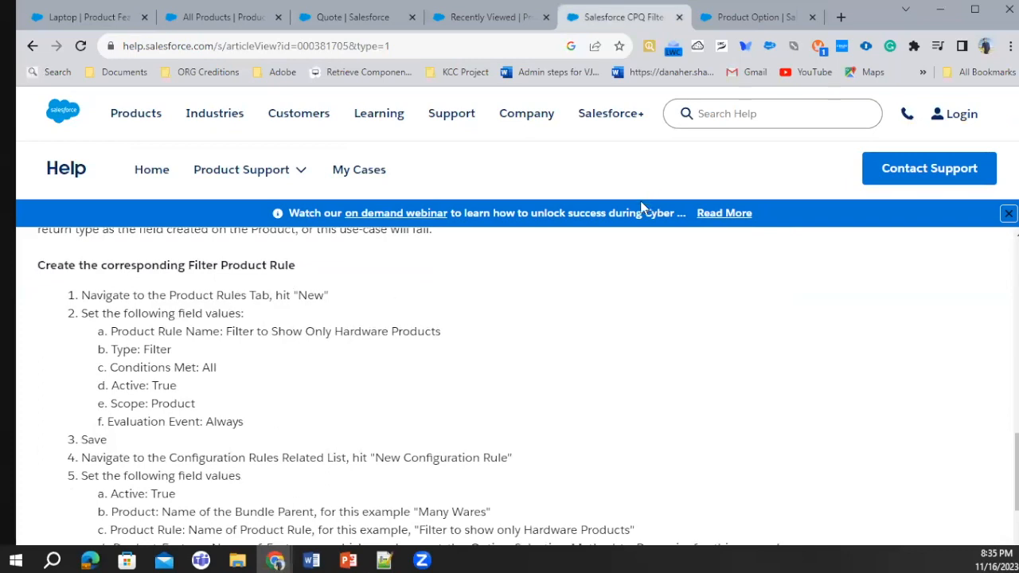
Start a new product rule and name it Hardware Filter Rule
click(490, 16)
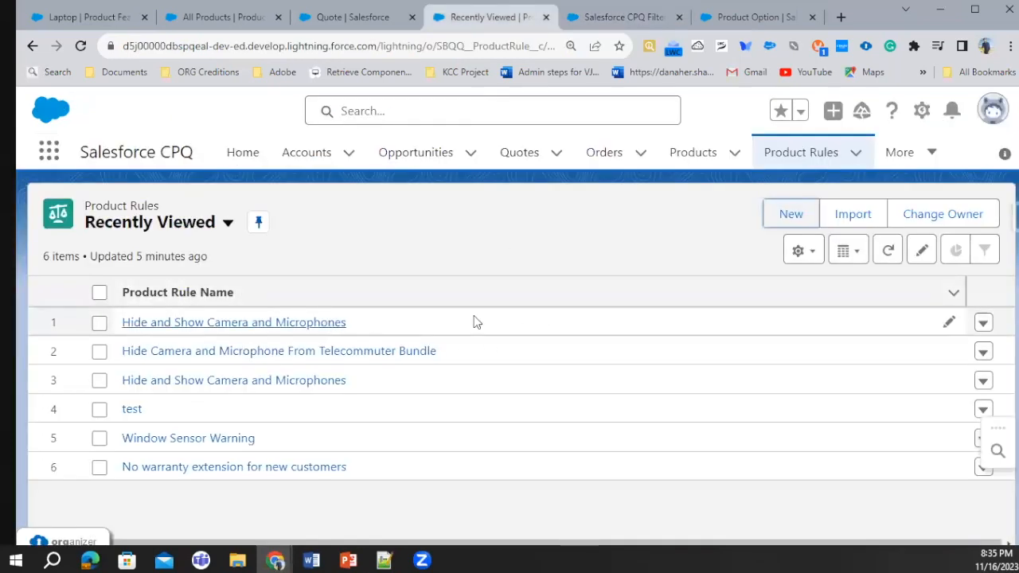
click(791, 215)
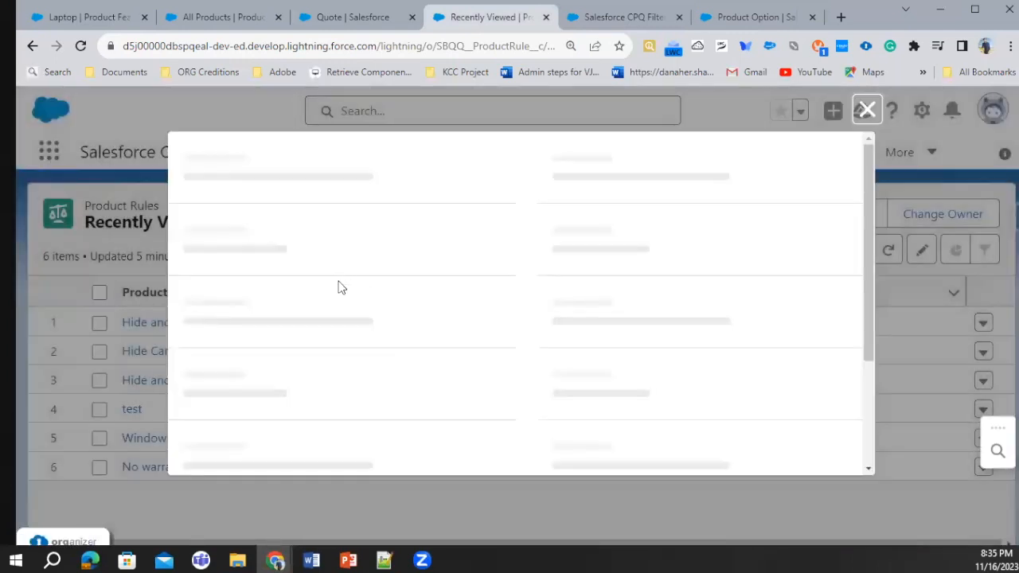
click(288, 305)
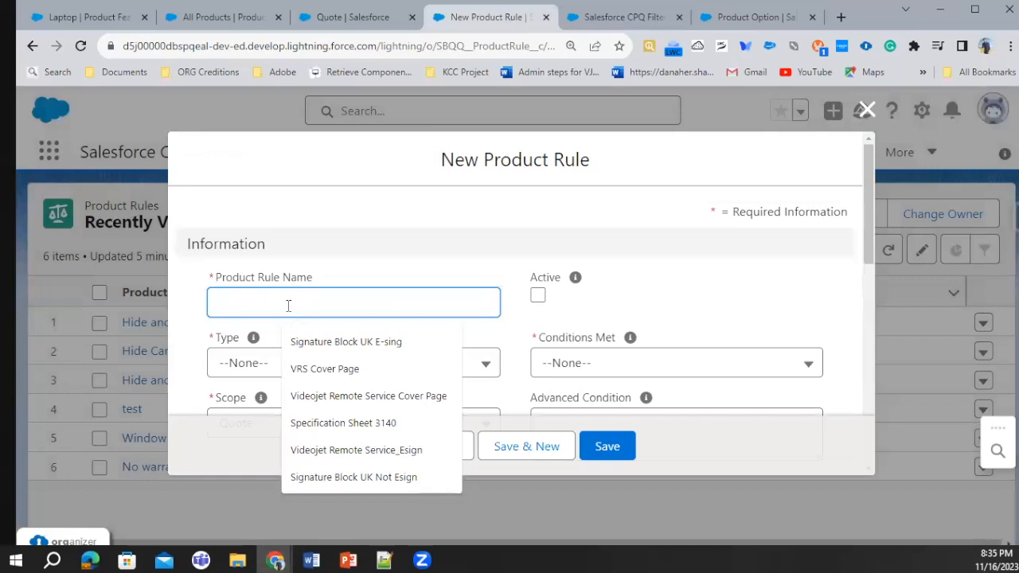
text(D)
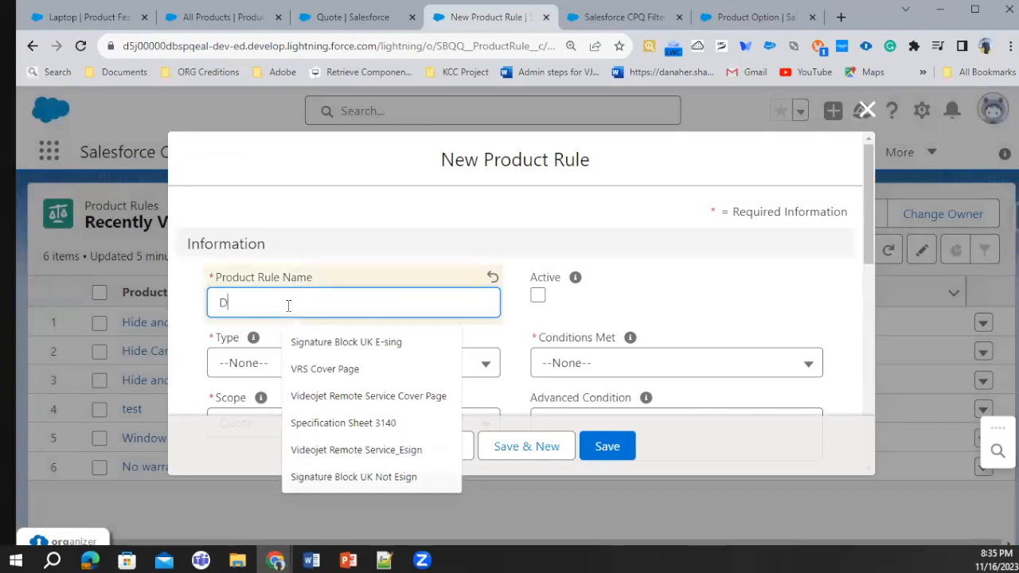
text(emo Filter)
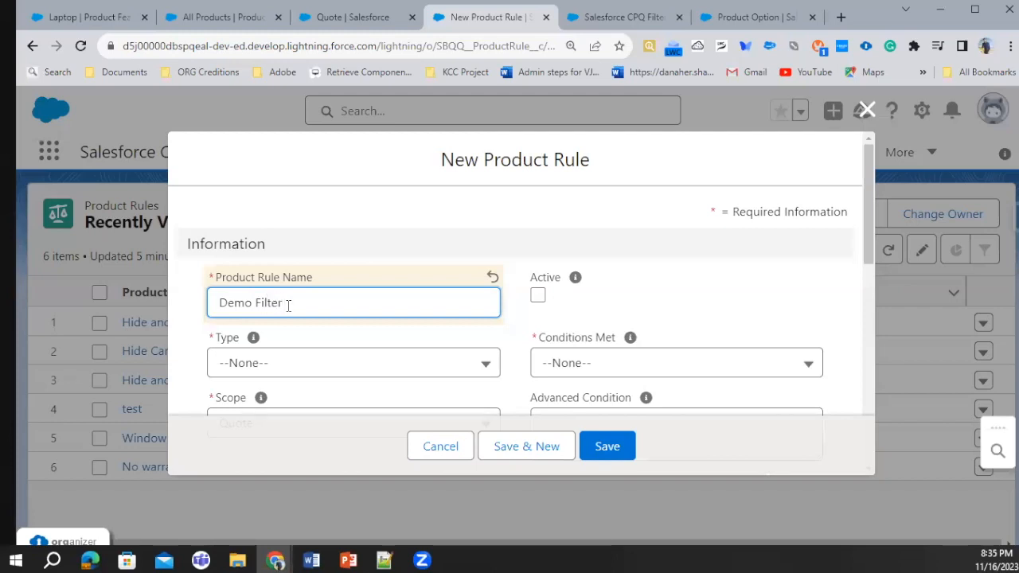
key(BackSpace)
key(BackSpace)
key(BackSpace)
key(BackSpace)
key(BackSpace)
key(BackSpace)
key(BackSpace)
key(BackSpace)
key(BackSpace)
text(Hardware Fil)
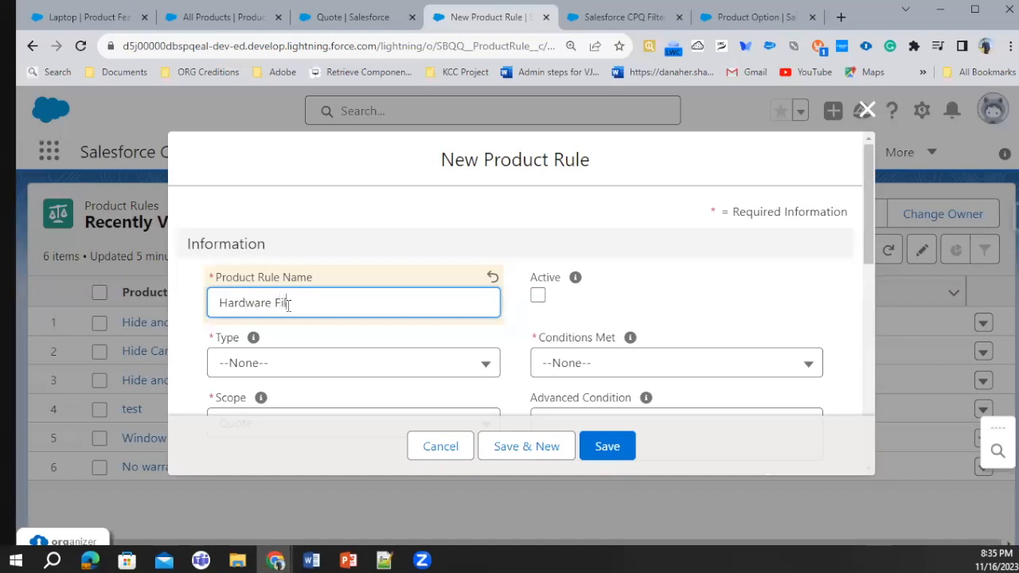
text(ter Rule)
Set the rule's type to Filter, make it active and set Conditions Met to All
click(300, 355)
click(297, 337)
click(538, 296)
click(661, 365)
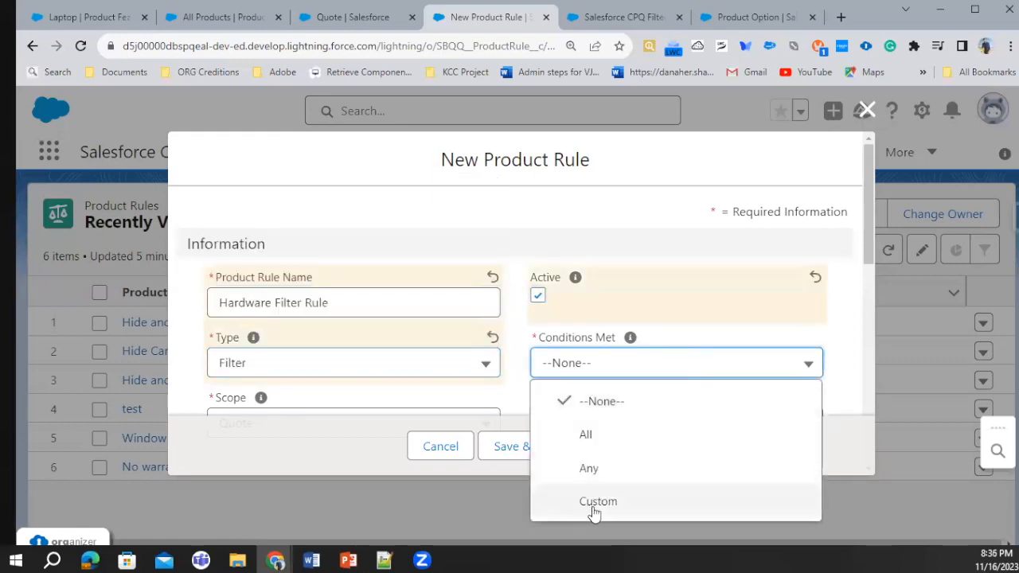
click(586, 425)
Set the rule's scope to Product and its evaluation event to Always, checking the values against the help article
scroll(489, 370, down, 1)
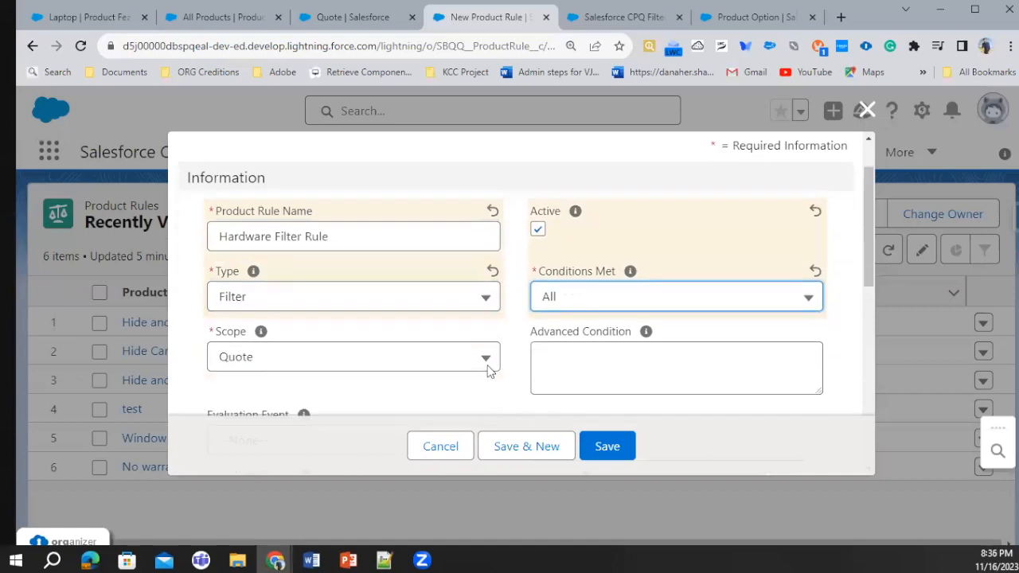
click(368, 350)
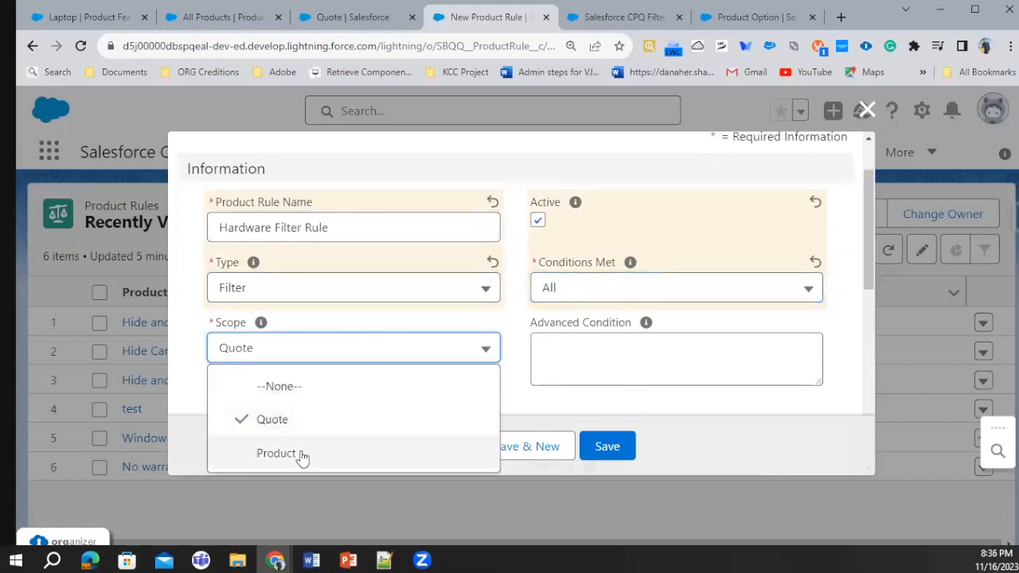
click(748, 17)
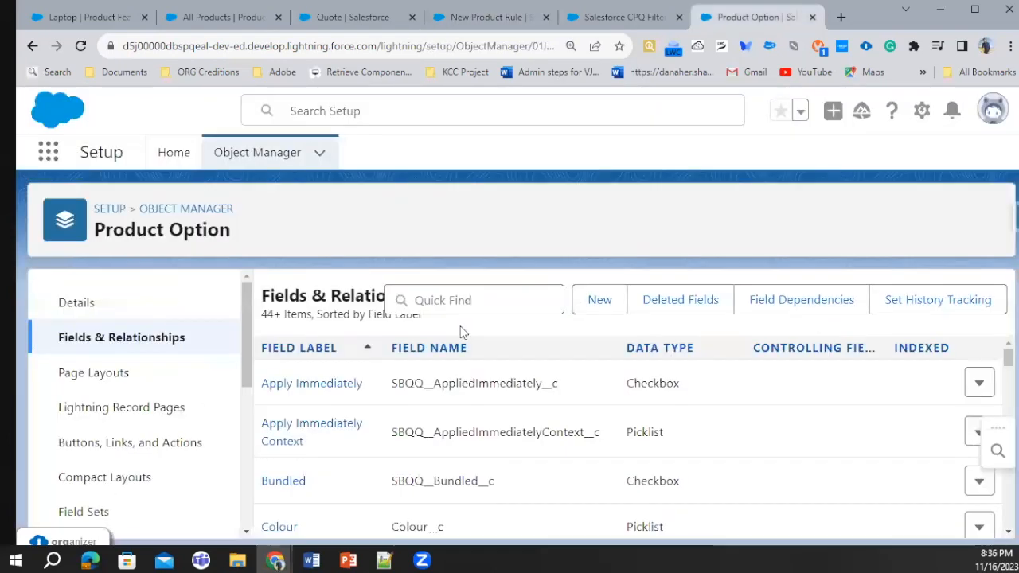
click(591, 25)
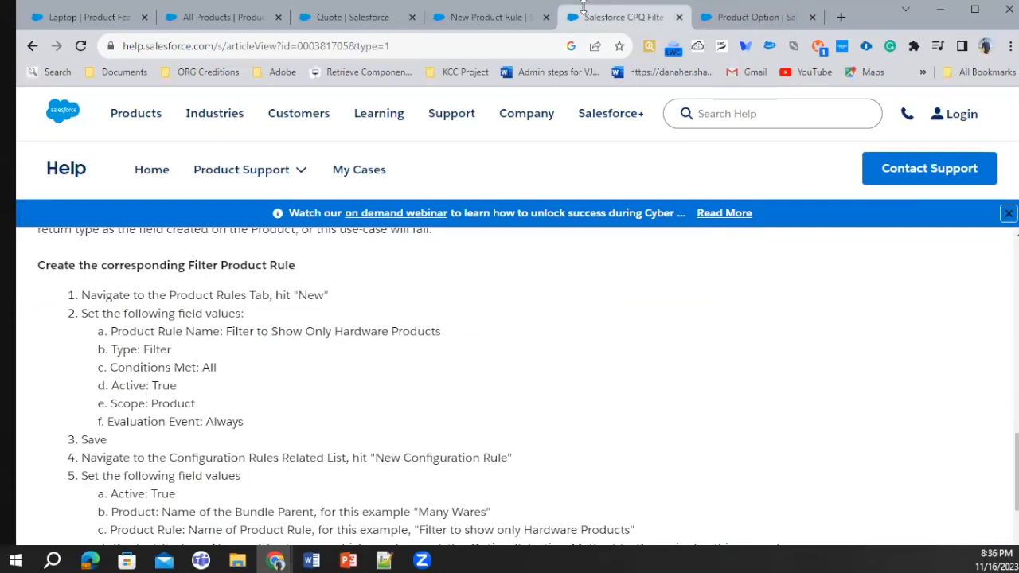
click(506, 18)
scroll(274, 358, down, 3)
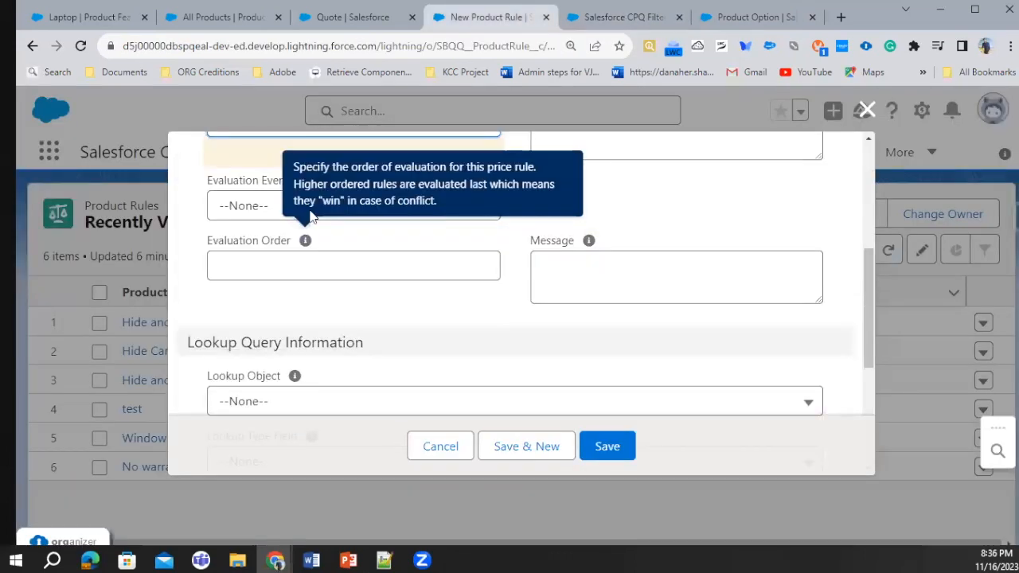
click(261, 206)
click(313, 377)
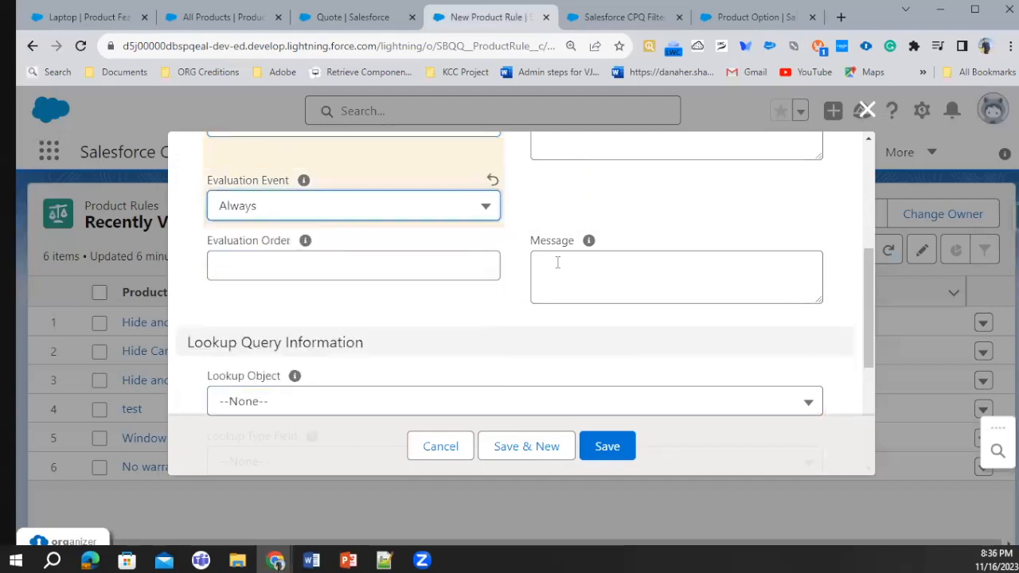
Set the rule's evaluation order to 70 and save the product rule
scroll(557, 263, down, 2)
scroll(597, 230, up, 2)
click(534, 267)
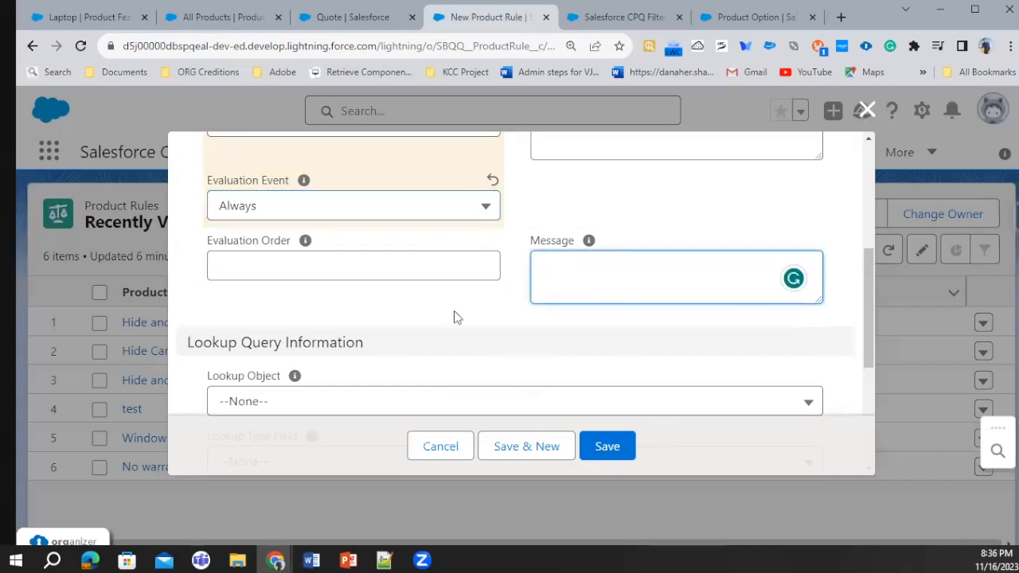
click(344, 272)
text(70)
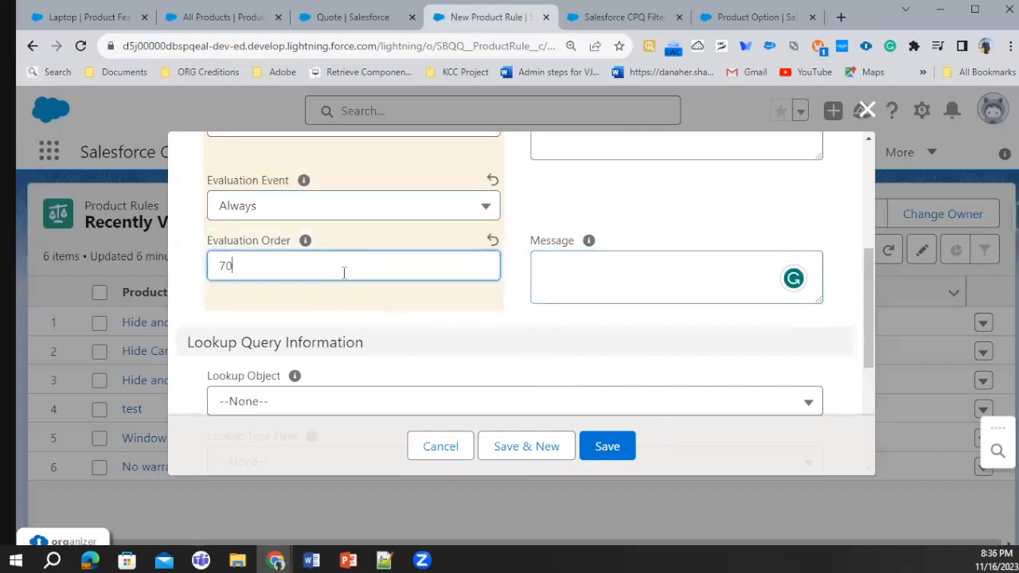
click(594, 434)
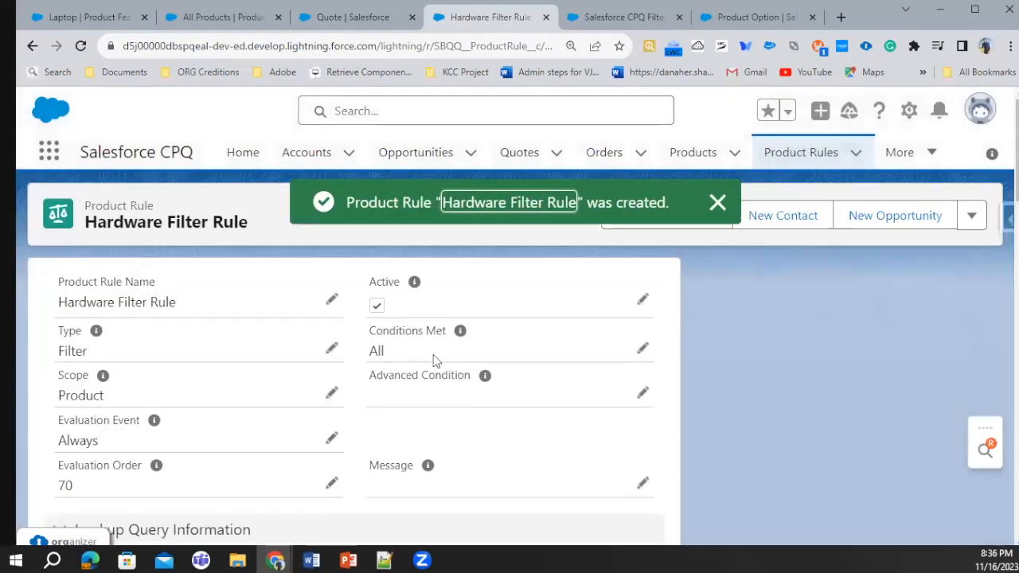
scroll(432, 362, down, 3)
scroll(426, 366, down, 5)
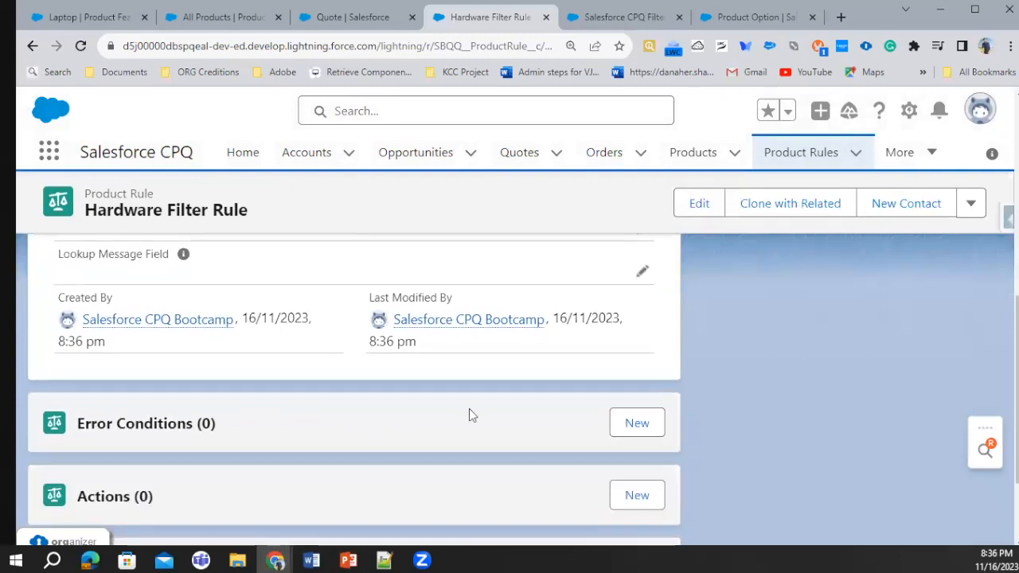
scroll(470, 413, down, 2)
click(640, 363)
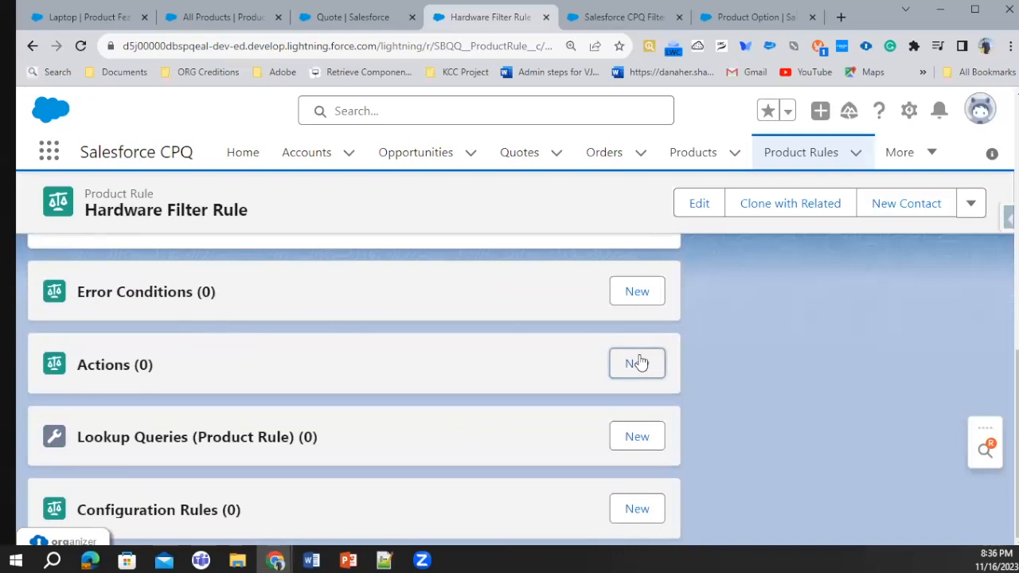
scroll(360, 312, down, 1)
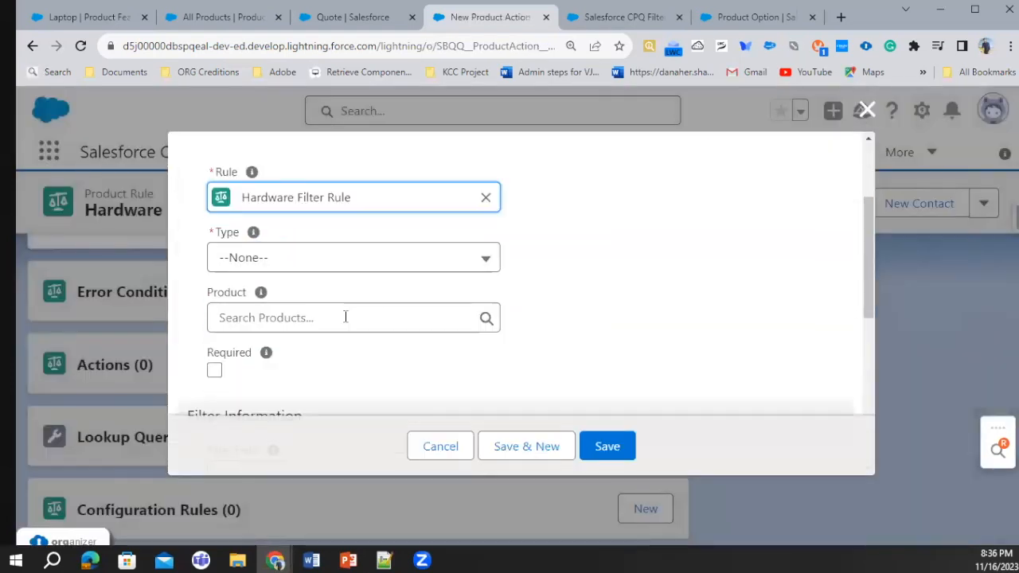
click(333, 260)
scroll(330, 374, down, 3)
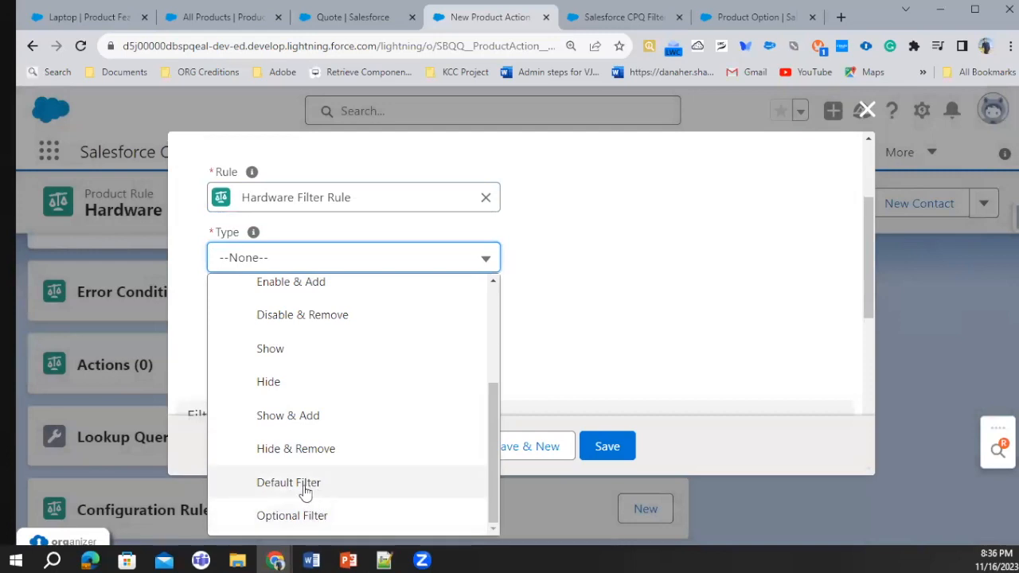
click(303, 485)
scroll(414, 302, down, 2)
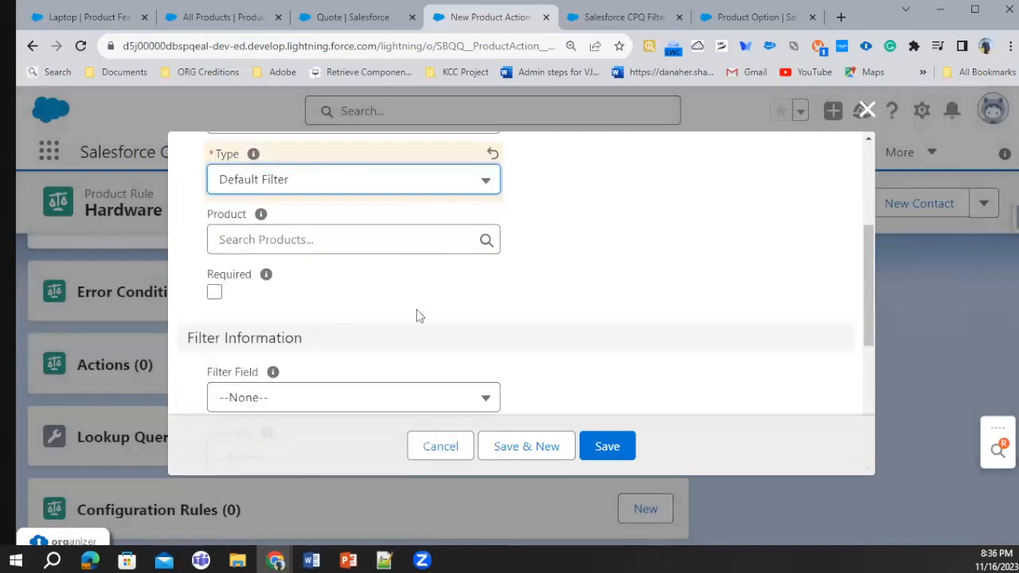
click(304, 323)
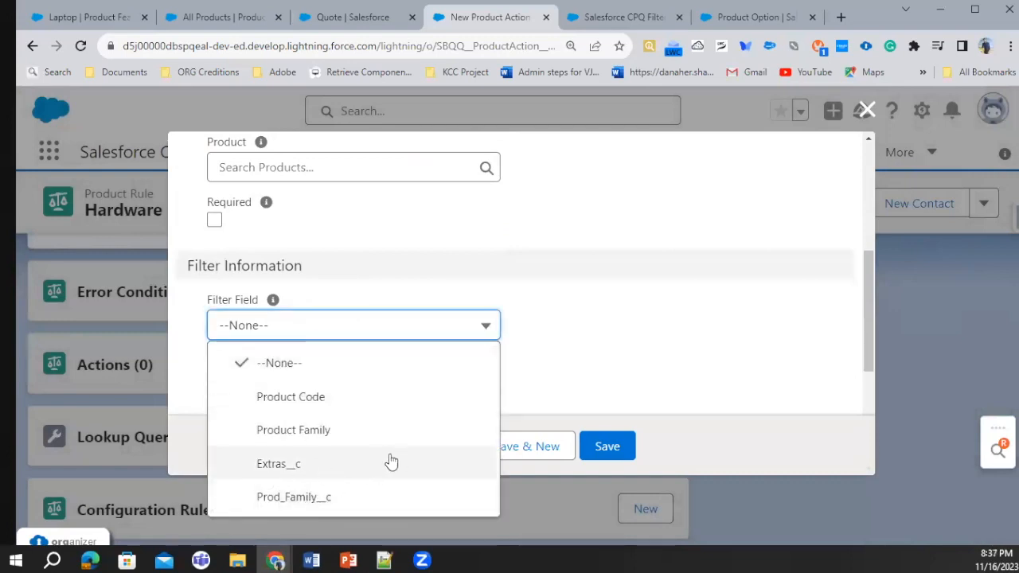
click(650, 382)
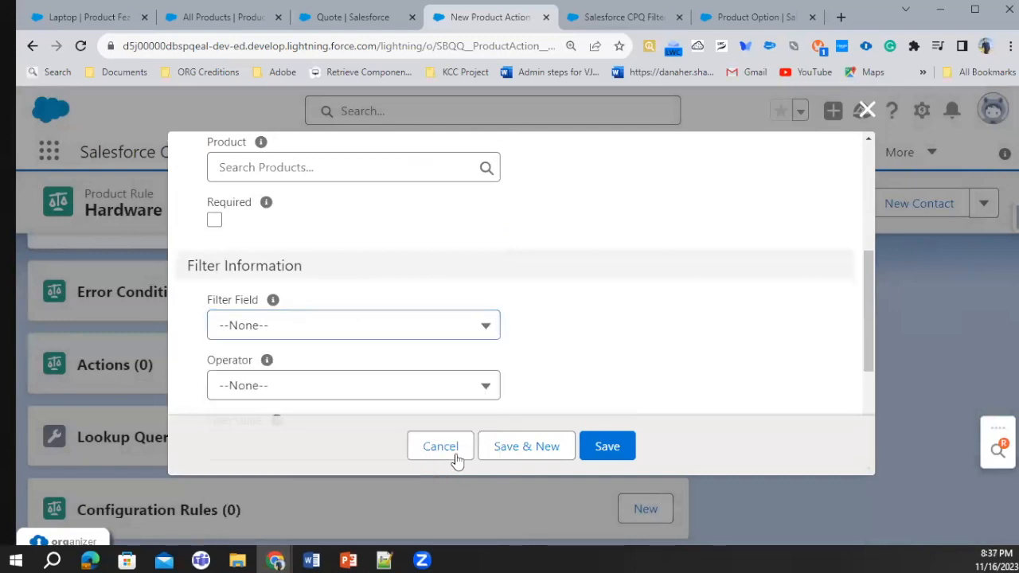
click(453, 456)
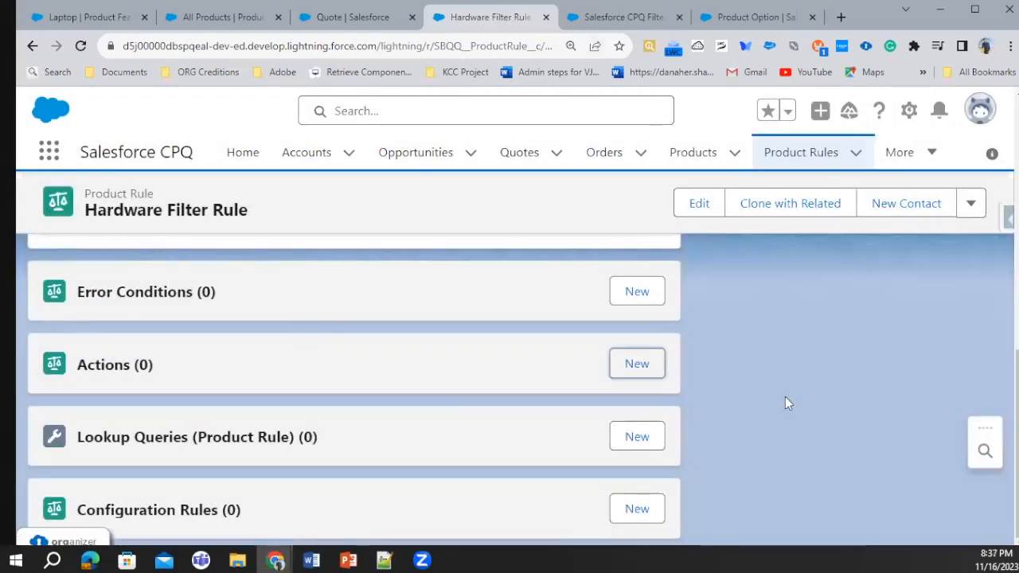
click(638, 377)
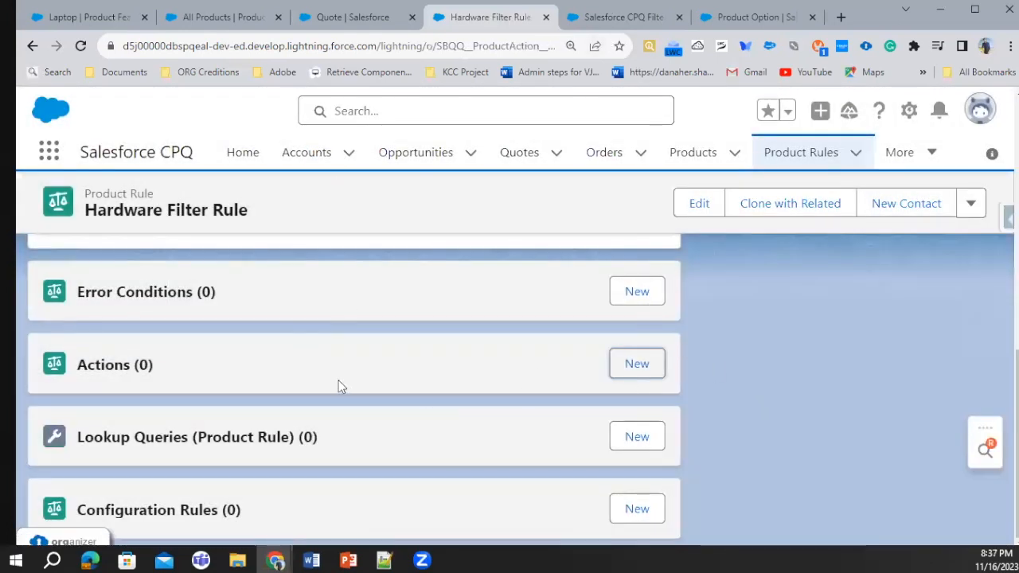
scroll(384, 366, down, 5)
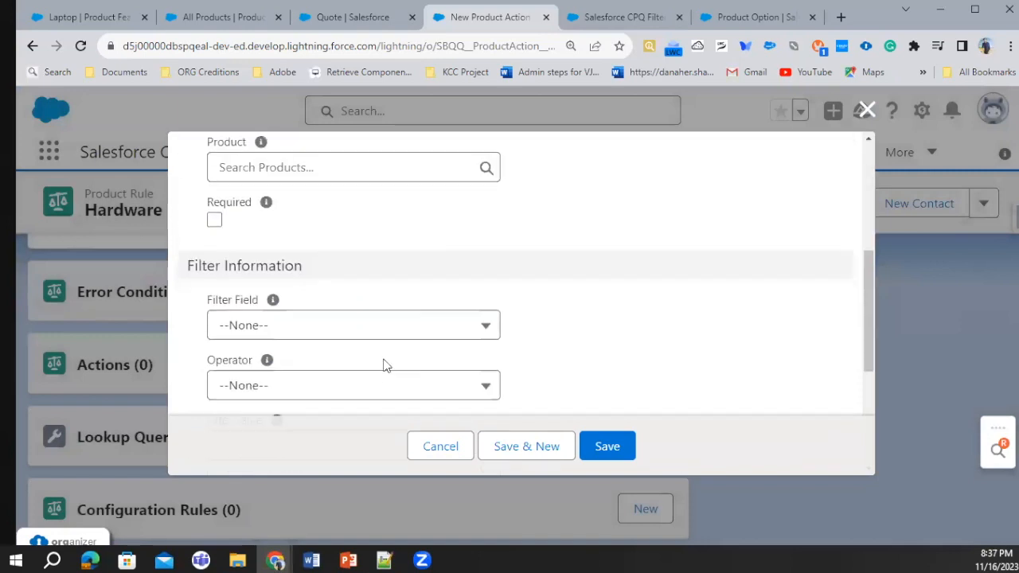
click(328, 328)
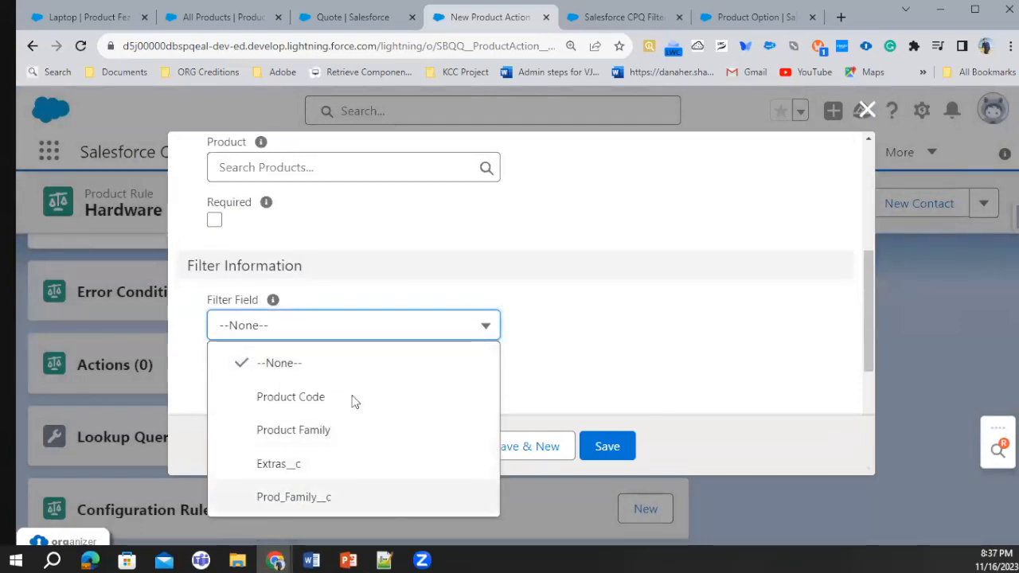
scroll(573, 268, up, 1)
scroll(573, 268, up, 3)
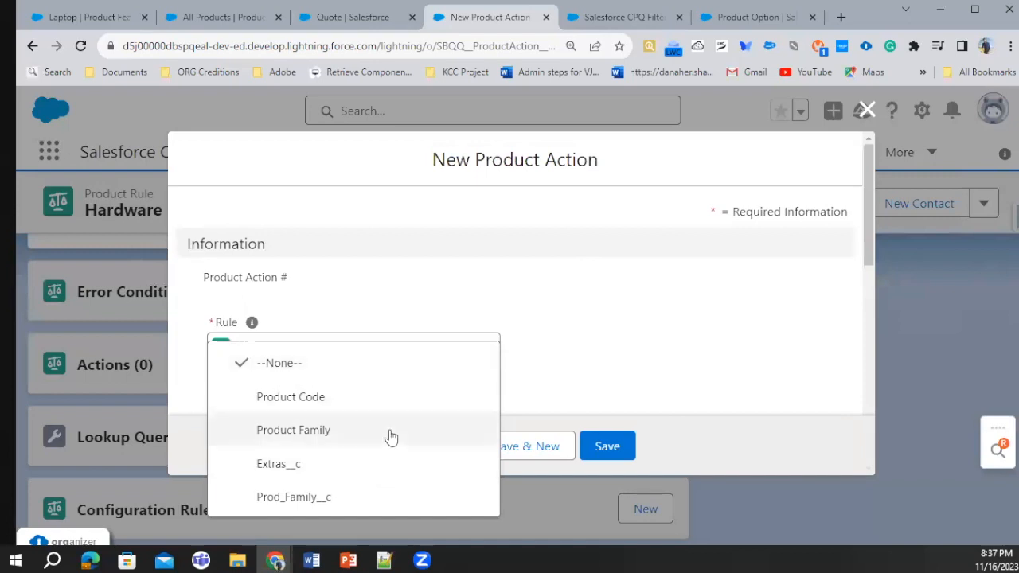
click(865, 110)
In Object Manager, find the Product Action object and open its Filter Field picklist definition
click(909, 112)
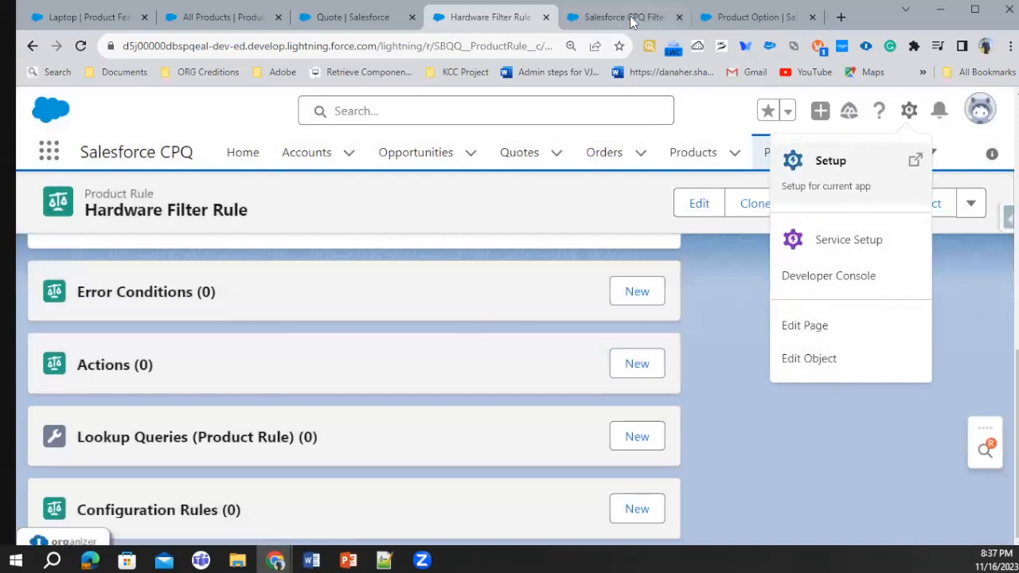
click(756, 17)
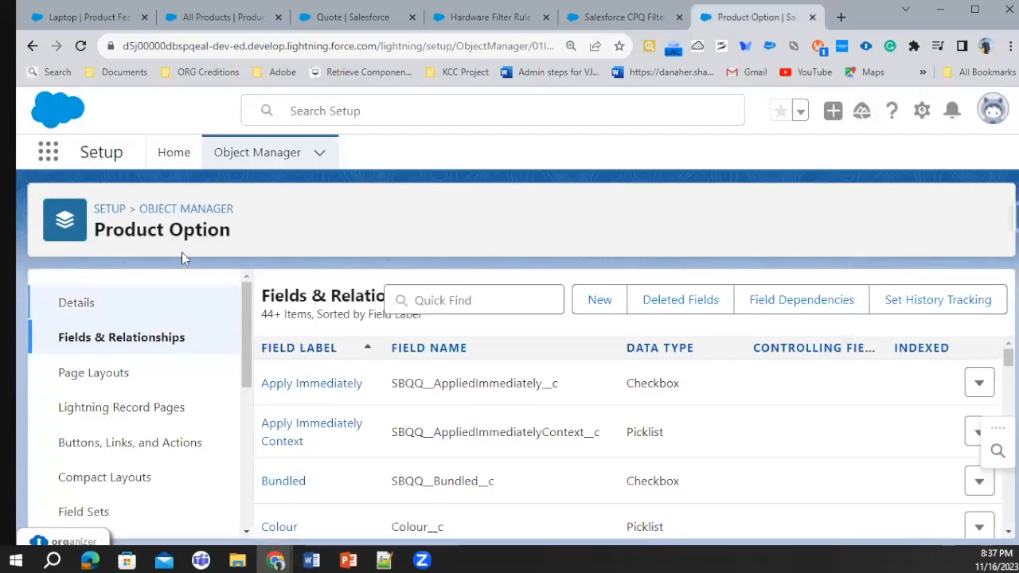
click(187, 208)
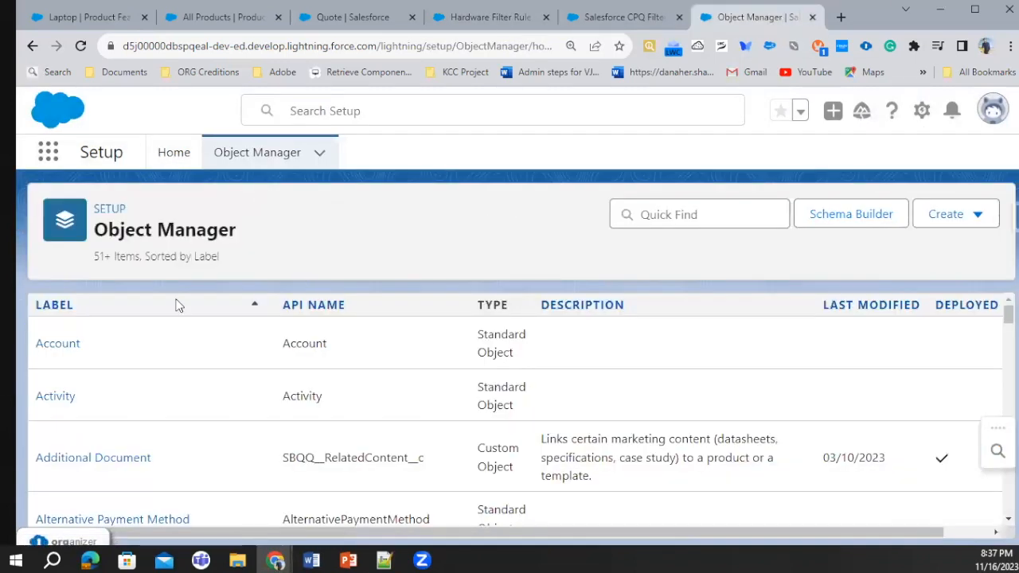
click(728, 211)
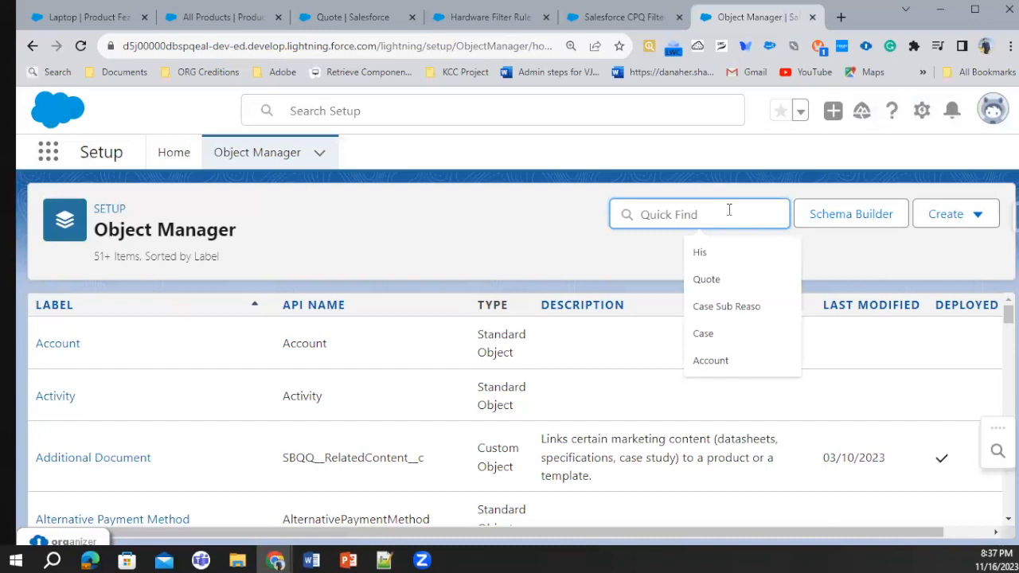
text(Act)
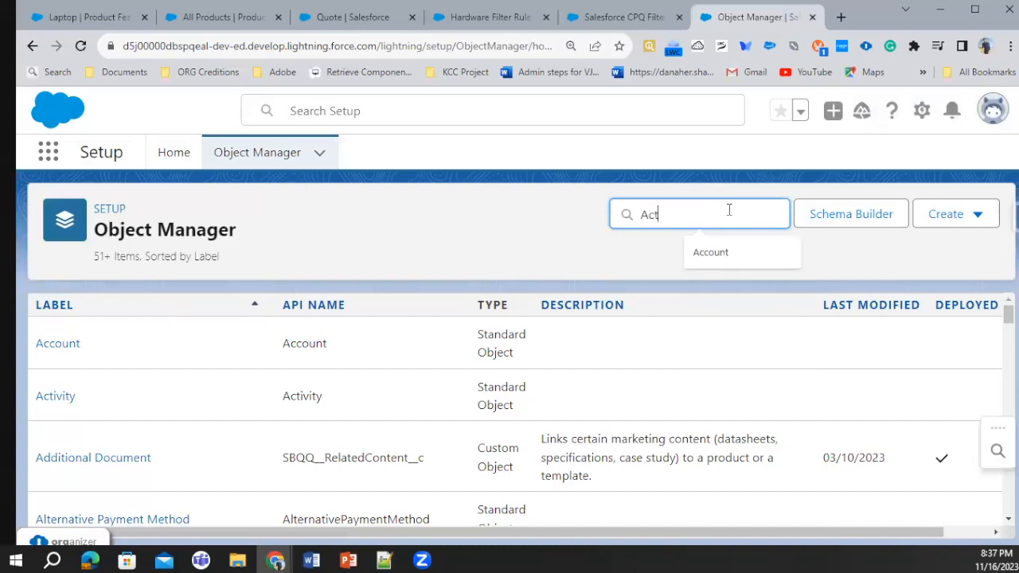
text(ion)
scroll(119, 432, down, 2)
click(80, 518)
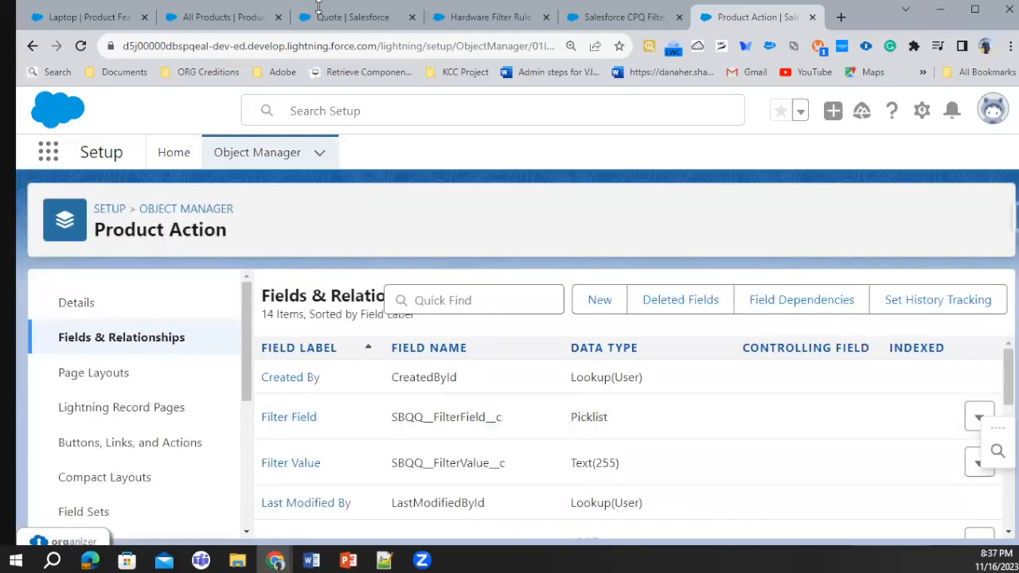
click(288, 420)
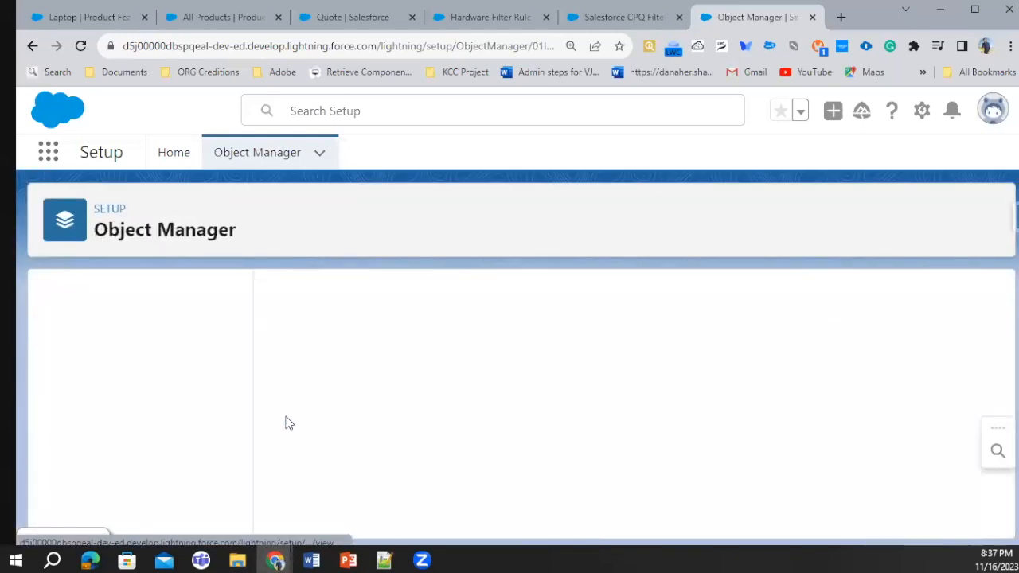
Copy the example field API name ProdFamily__c from the Salesforce help article
click(624, 16)
scroll(417, 335, up, 2)
scroll(431, 355, down, 2)
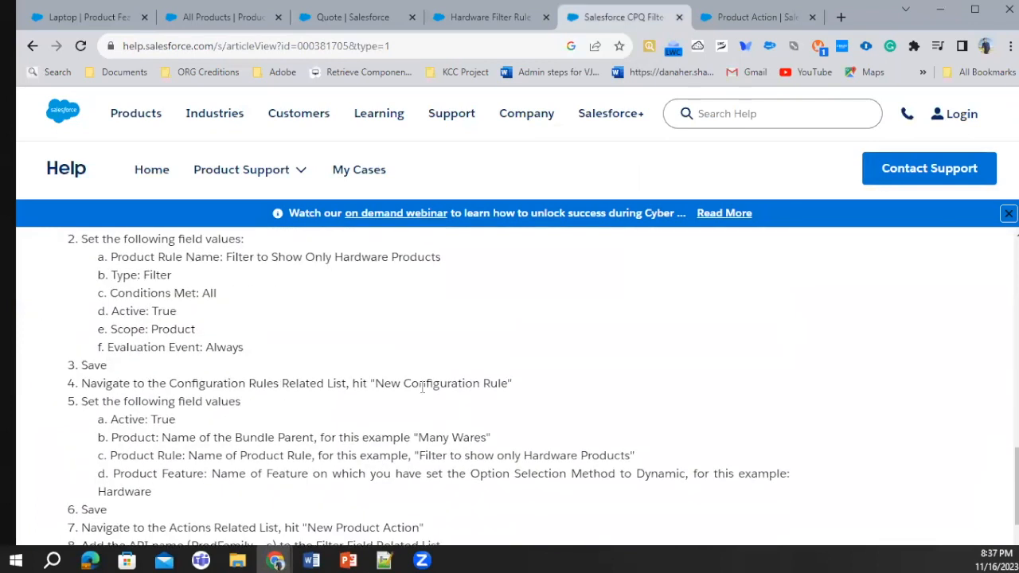
scroll(434, 398, up, 4)
double_click(584, 317)
key(ctrl+c)
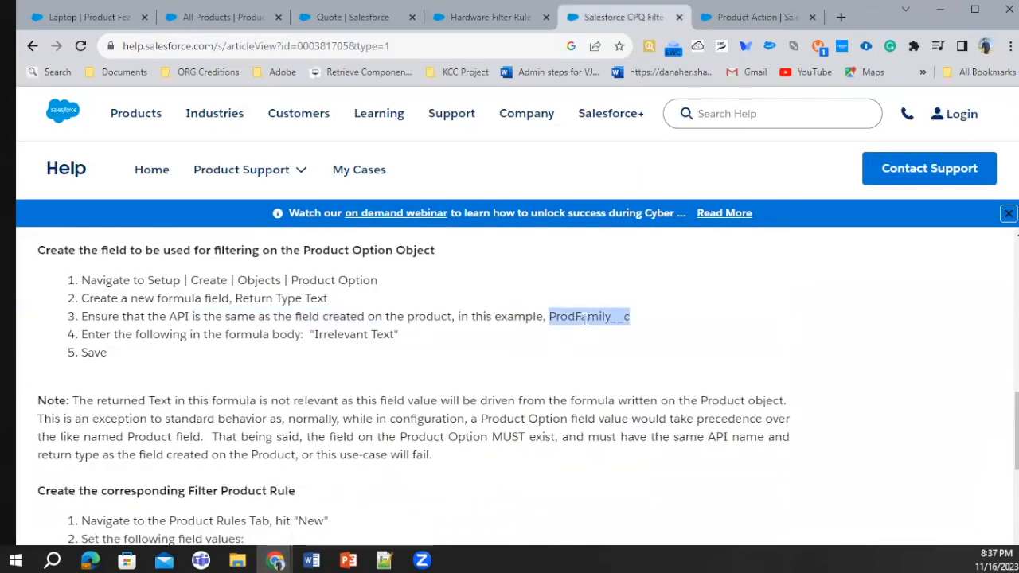
Add ProdFamily__c as a new picklist value of the Product Action's Filter Field and save it
click(708, 24)
scroll(495, 425, down, 8)
scroll(510, 436, down, 3)
click(509, 427)
key(ctrl+v)
scroll(404, 470, down, 2)
click(501, 511)
Reload the Hardware Filter Rule record and start a new product action of type Default Filter
click(624, 19)
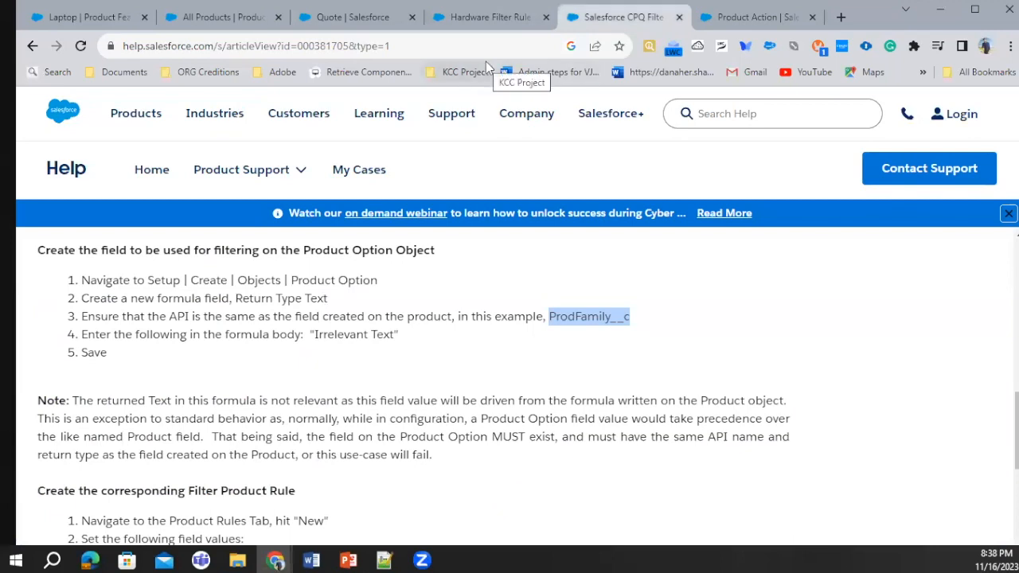
scroll(370, 358, down, 3)
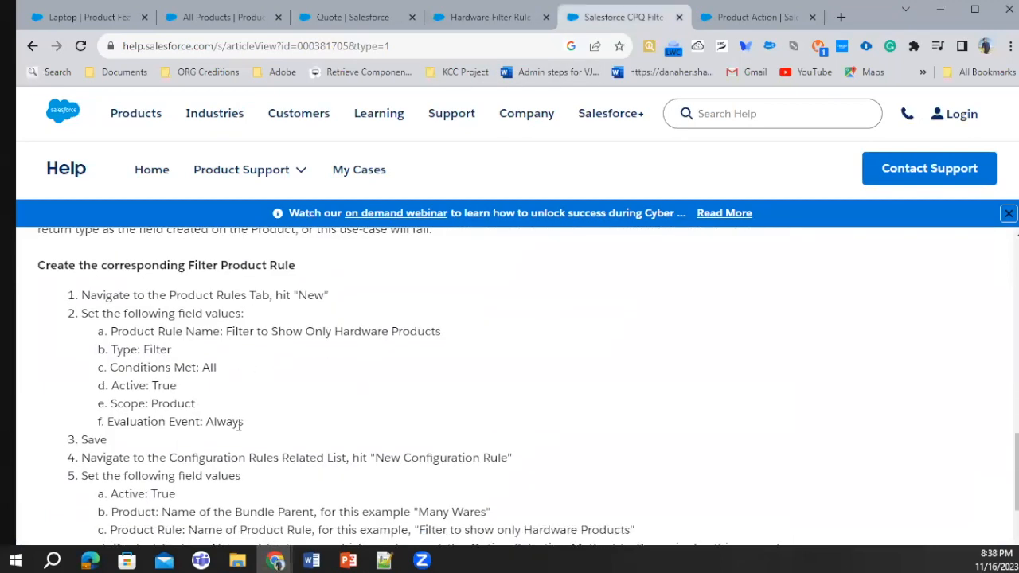
scroll(239, 424, down, 3)
scroll(257, 357, up, 3)
click(481, 17)
click(634, 366)
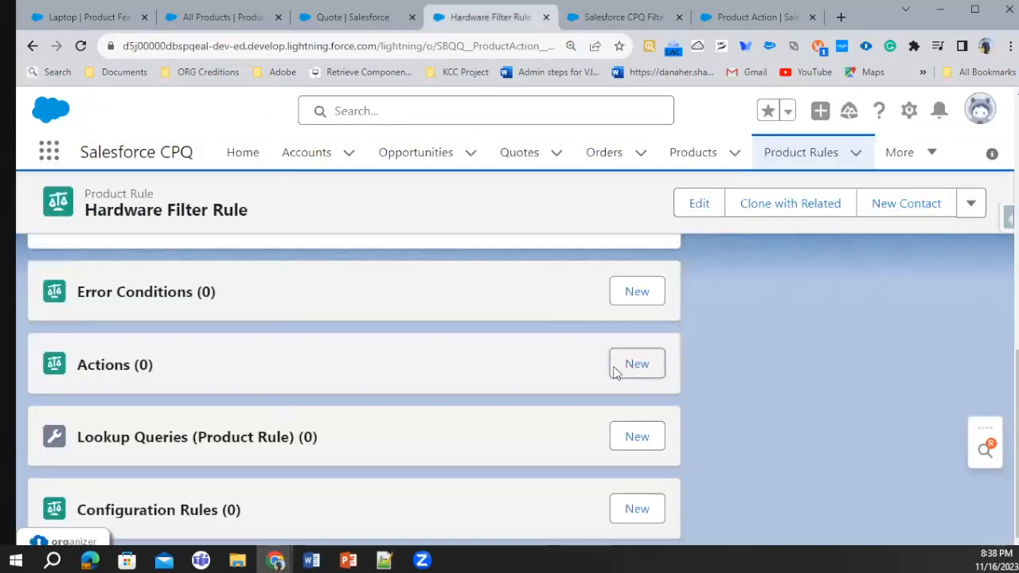
key(Escape)
click(83, 48)
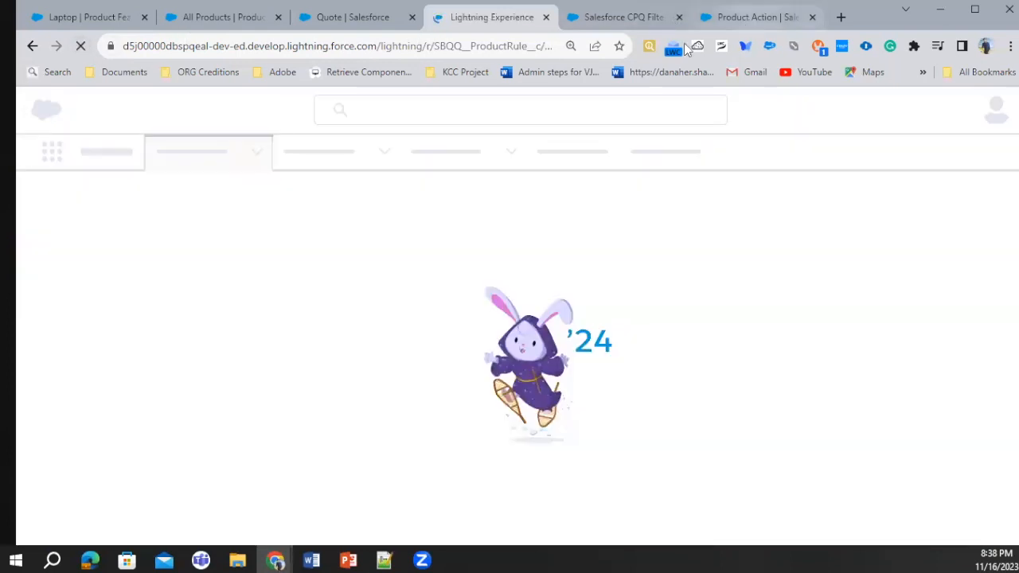
click(751, 17)
click(482, 20)
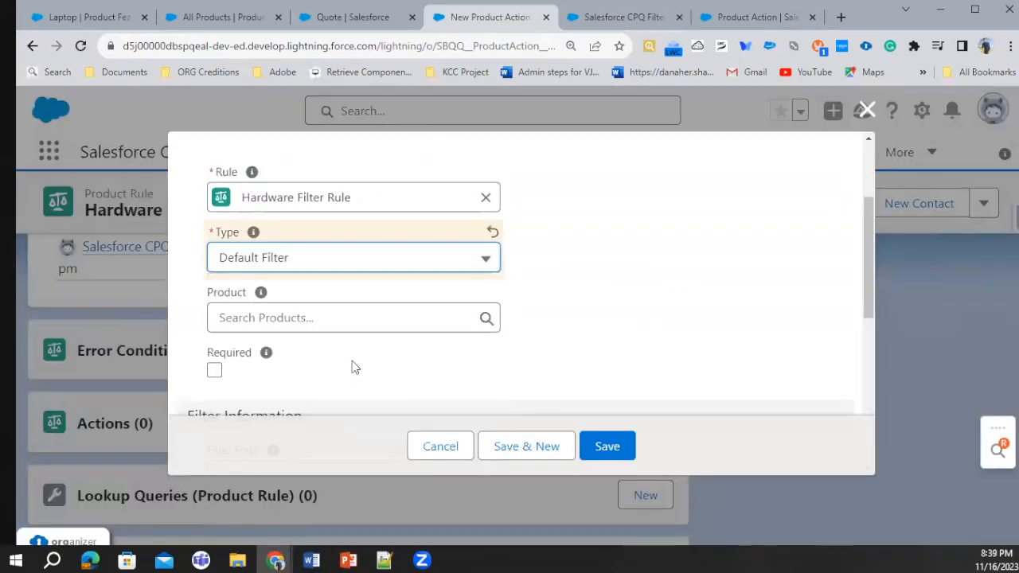
Set the action's filter field to ProdFamily__c, operator to equals and filter value to Hardware, and save the action
scroll(354, 358, down, 5)
click(319, 175)
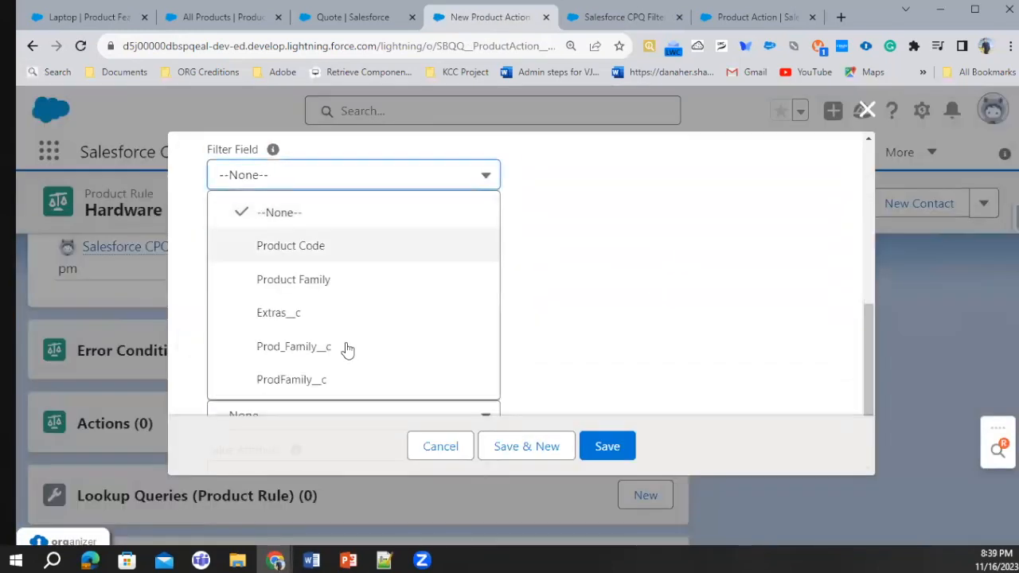
click(298, 382)
click(269, 246)
click(283, 307)
click(251, 303)
text(Hardware)
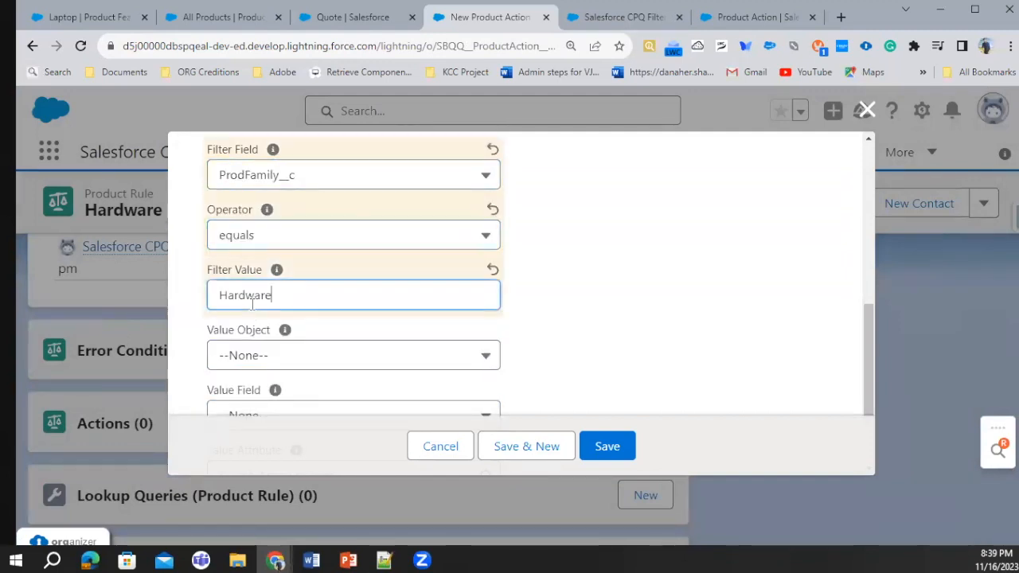
click(557, 330)
scroll(586, 318, down, 2)
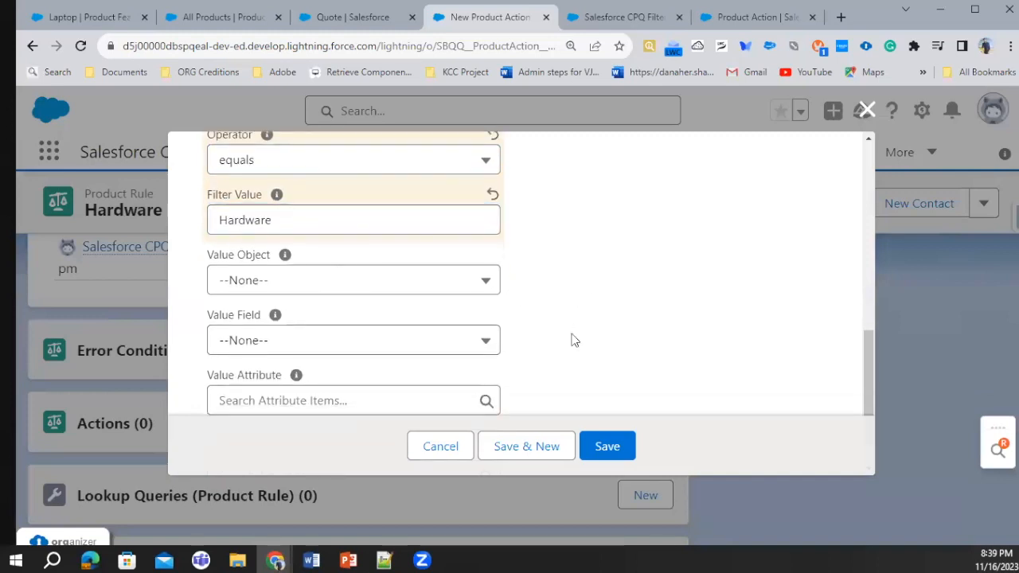
click(605, 446)
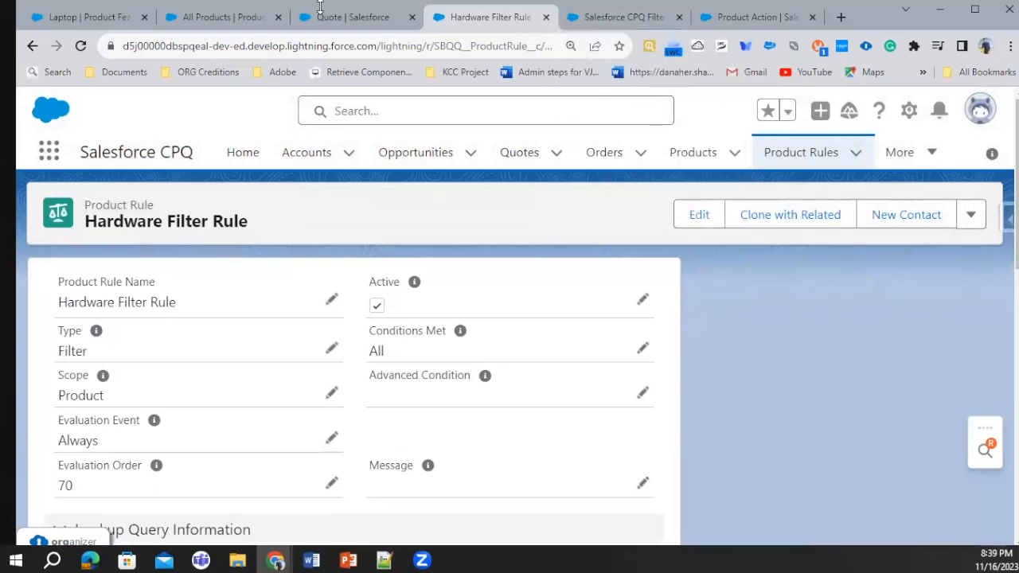
Cancel the quote's product configuration and check the configuration rule instructions in the help article
click(387, 24)
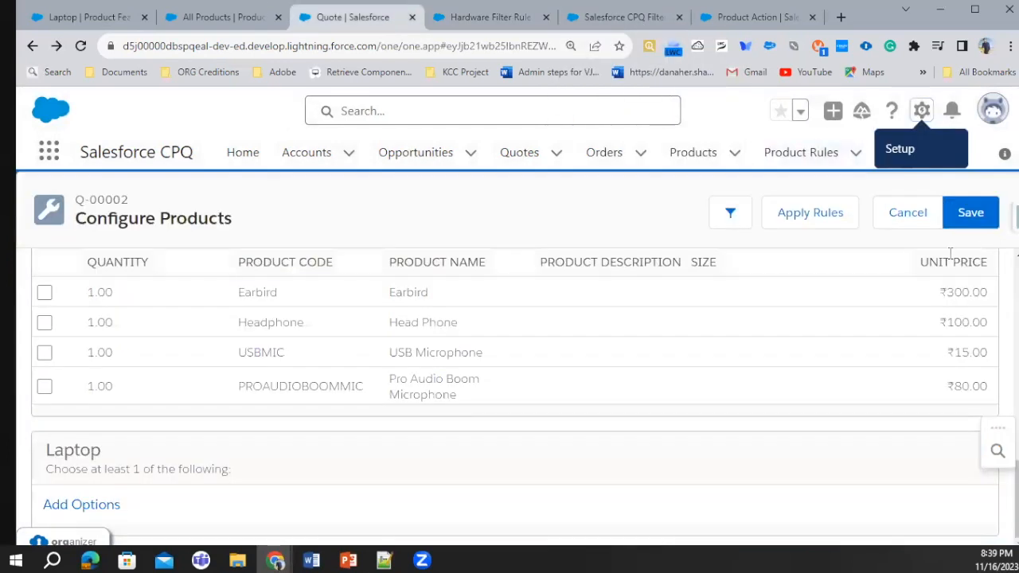
click(897, 214)
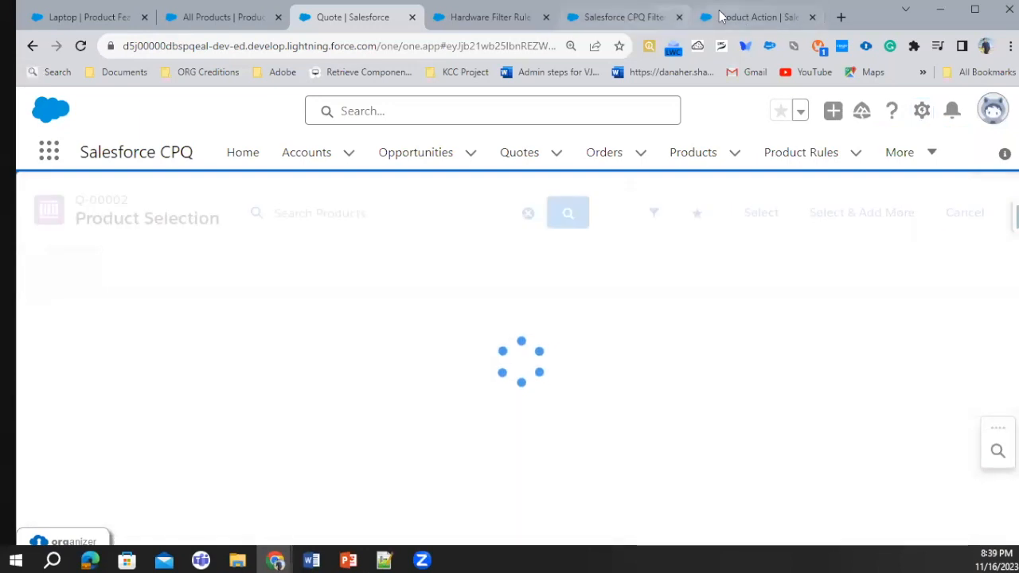
click(748, 17)
click(614, 23)
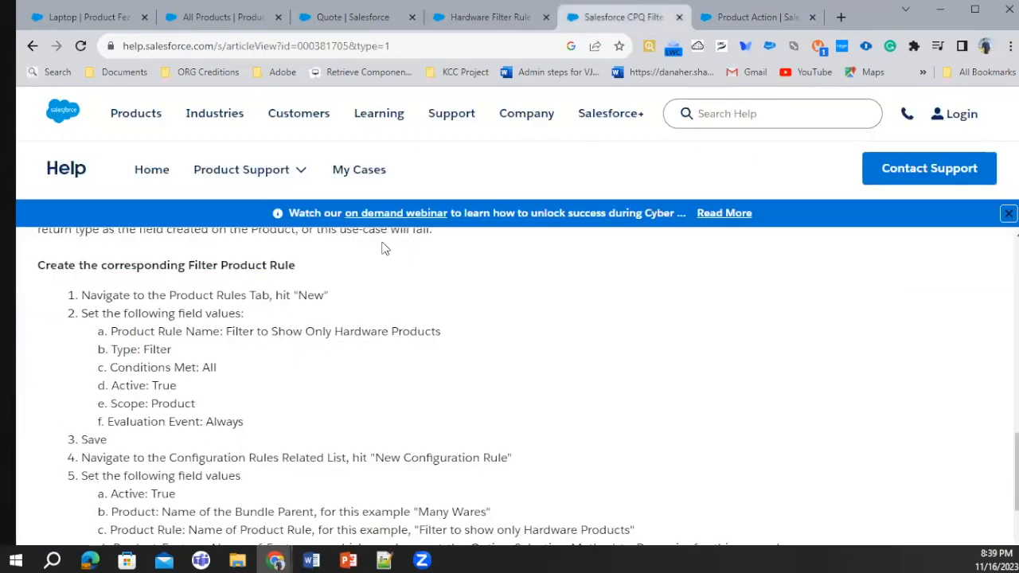
scroll(382, 244, down, 1)
click(494, 22)
Start a new configuration rule for Hardware Filter Rule, make it active and set its product to Telecommuter Workstation
scroll(335, 359, down, 10)
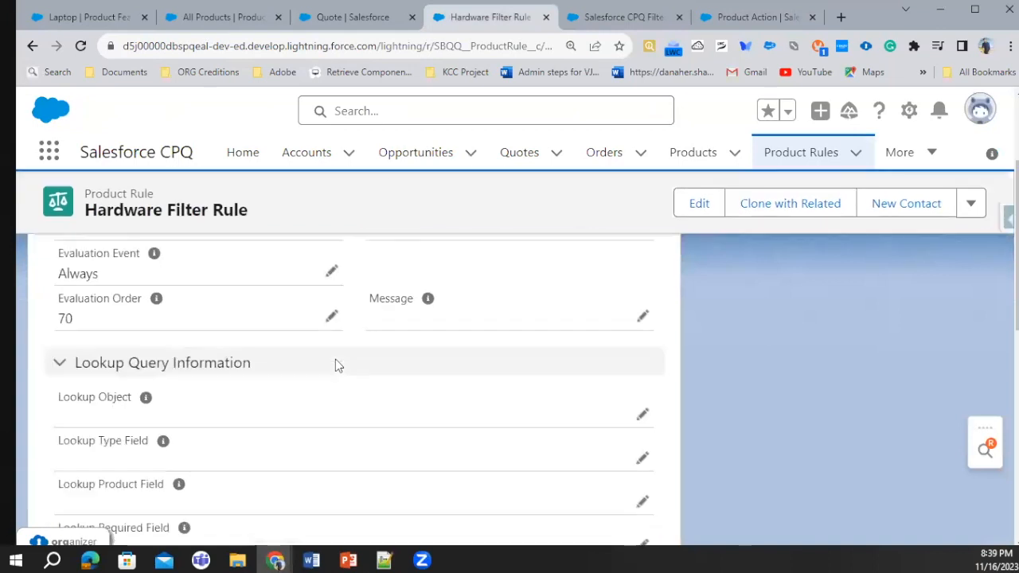
click(628, 510)
click(214, 338)
click(315, 391)
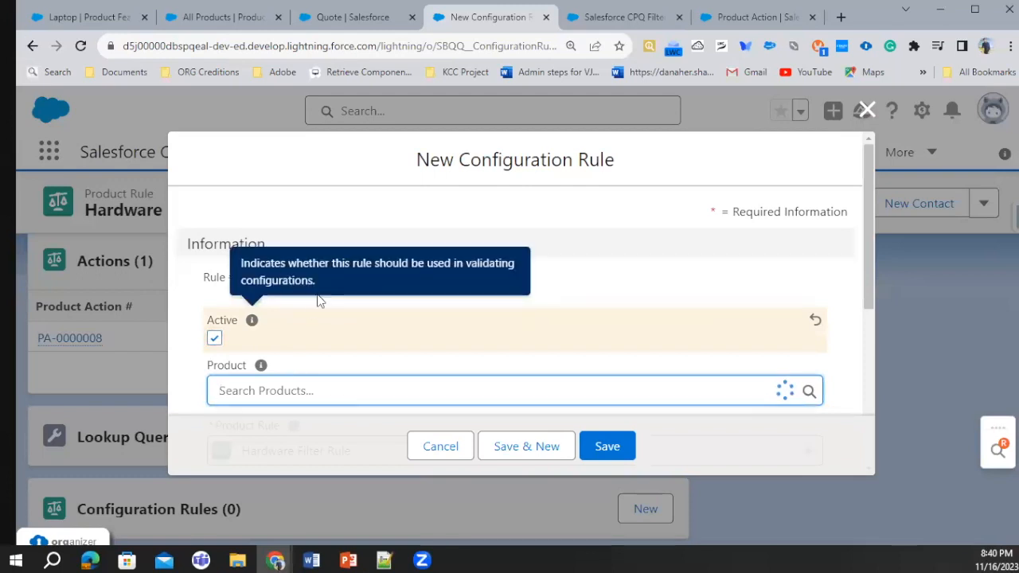
click(334, 171)
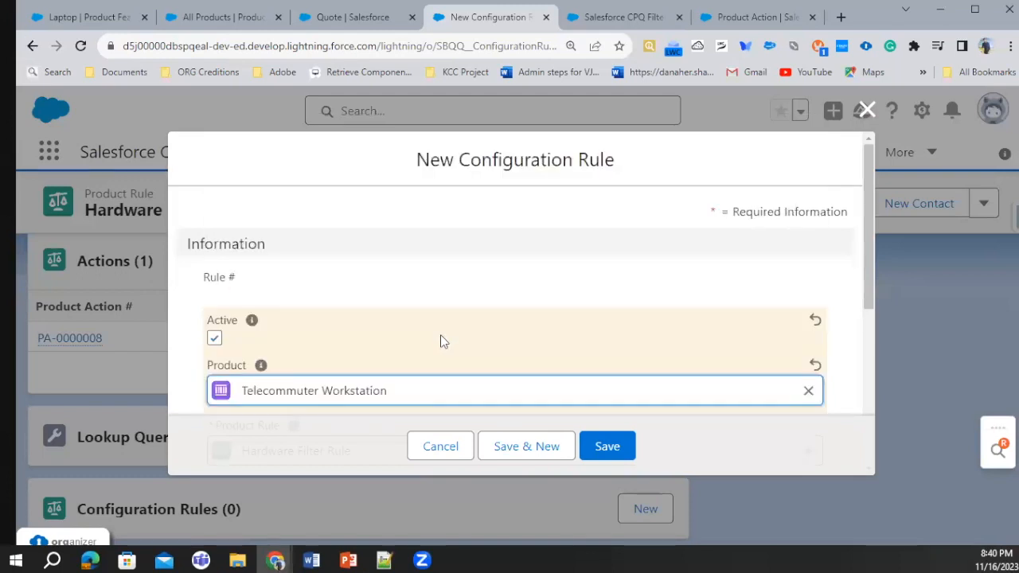
Set the configuration rule's product feature to Laptop and save the configuration rule
scroll(342, 231, down, 4)
scroll(326, 223, up, 1)
scroll(323, 220, up, 1)
click(297, 280)
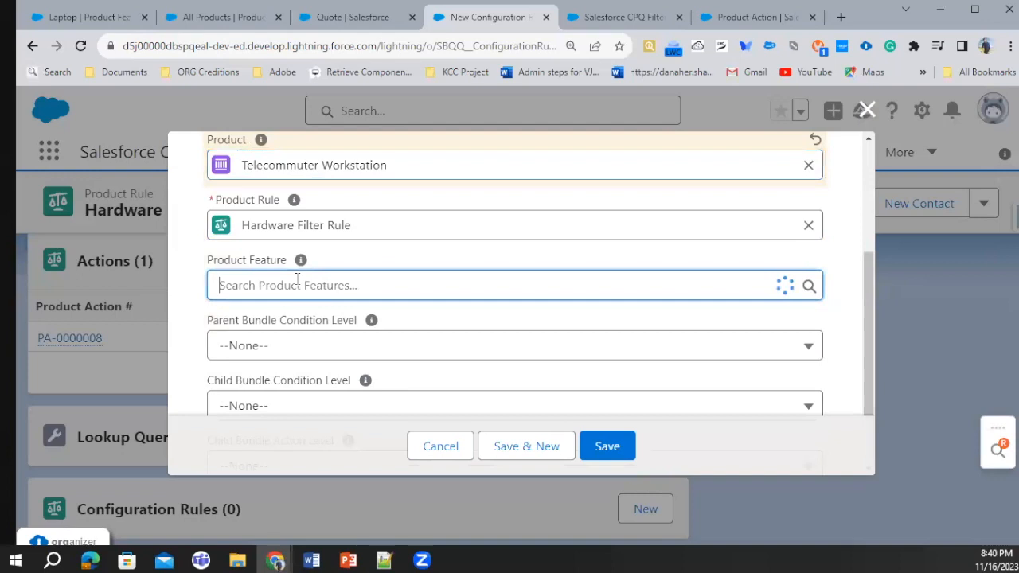
text(Lap)
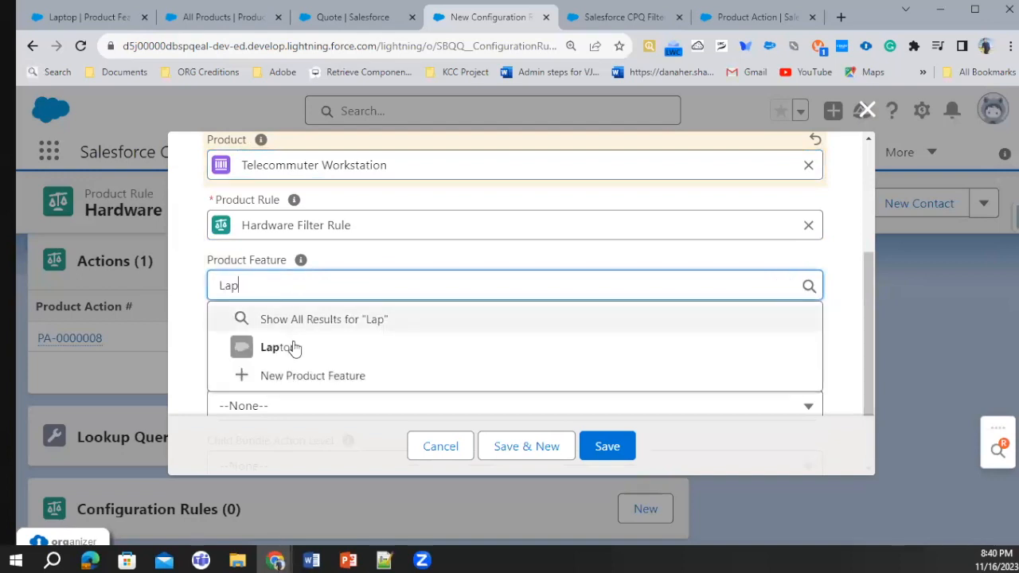
click(297, 347)
click(618, 447)
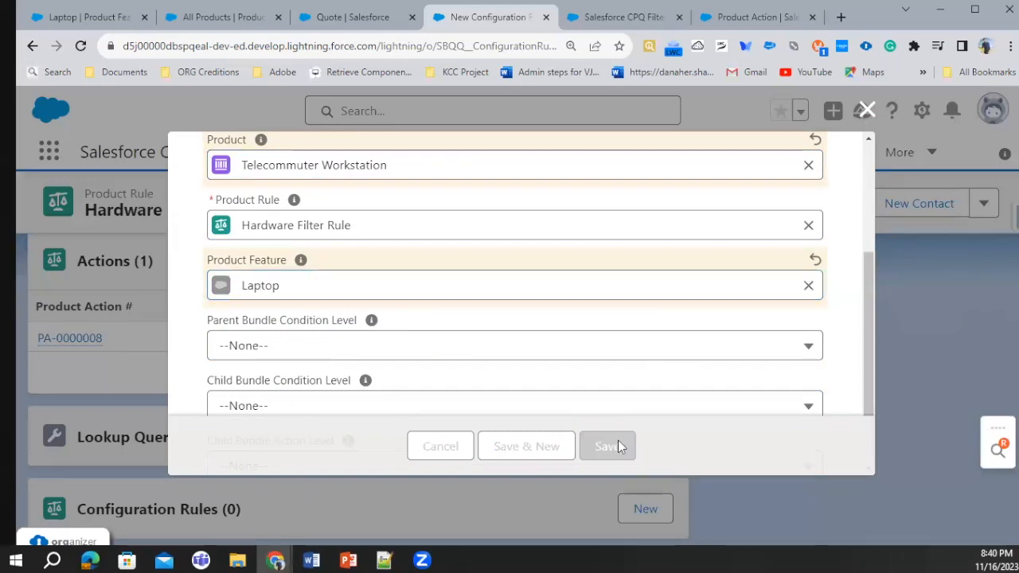
Reload the quote's product selection and filter the products by the Hardware product family
click(353, 17)
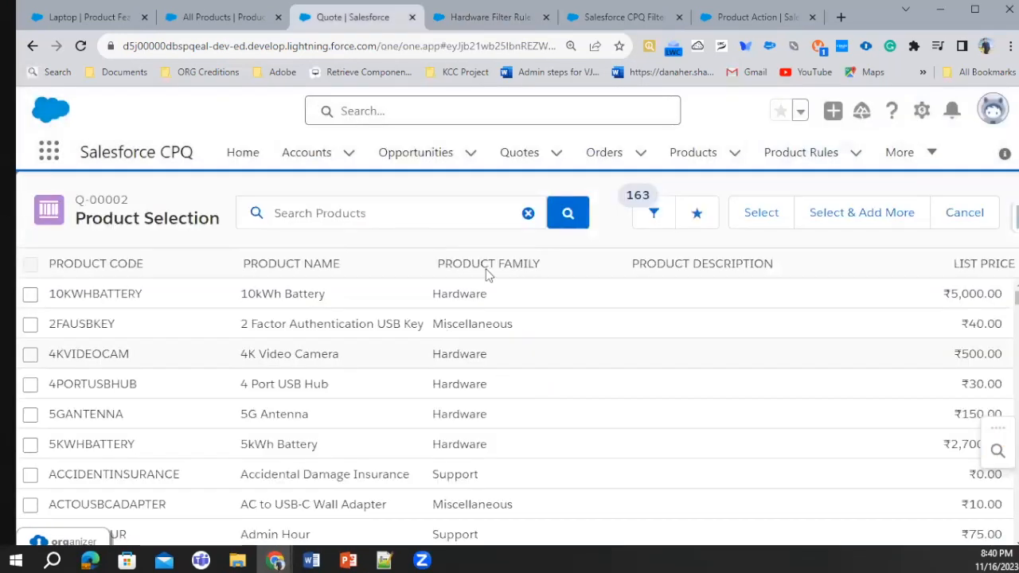
click(86, 45)
click(656, 216)
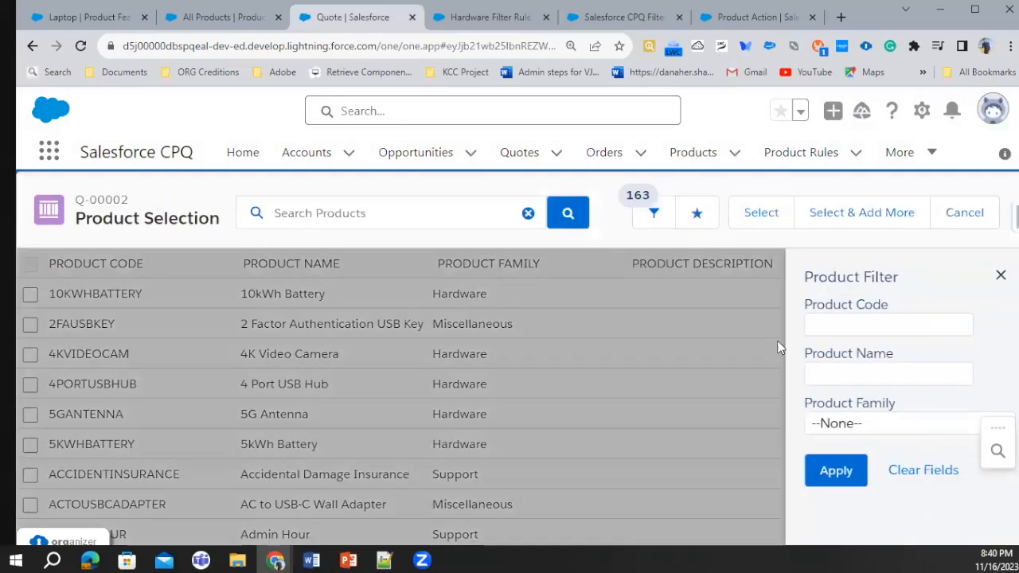
click(855, 426)
click(855, 312)
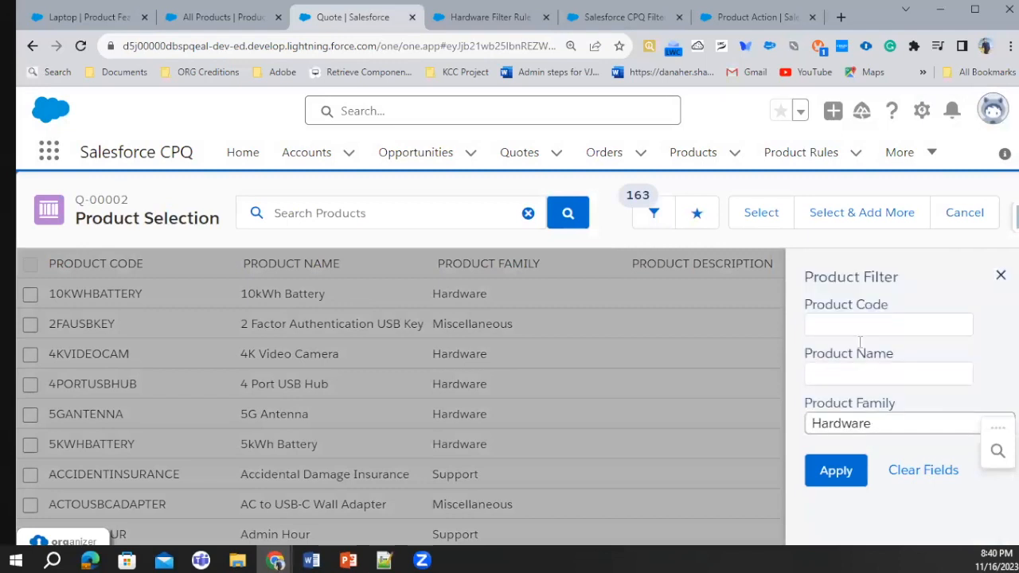
click(846, 475)
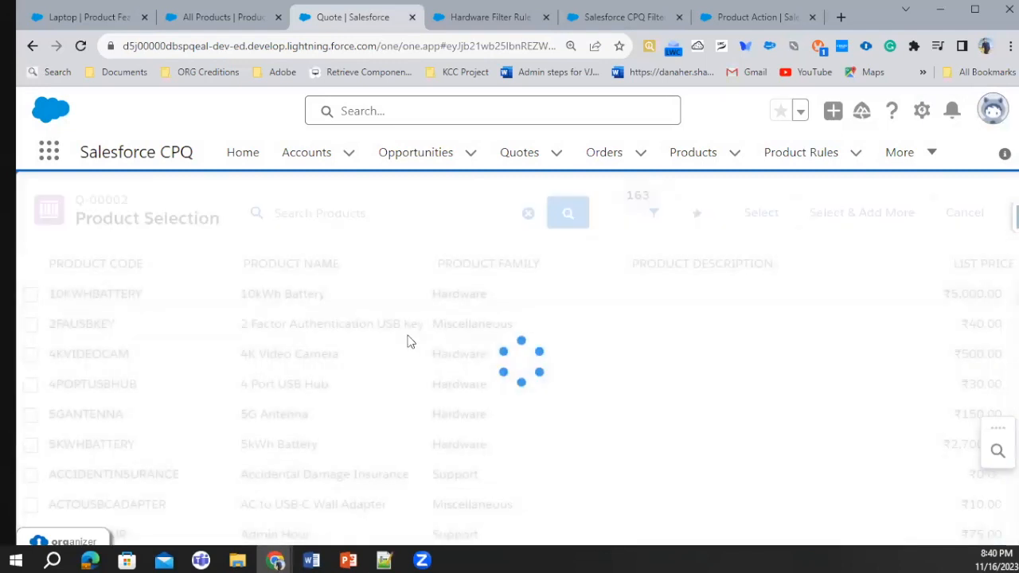
Search the filtered Hardware products for "Tel" and select Telecommuter Workstation for configuration on the quote
scroll(440, 387, down, 5)
scroll(440, 387, down, 10)
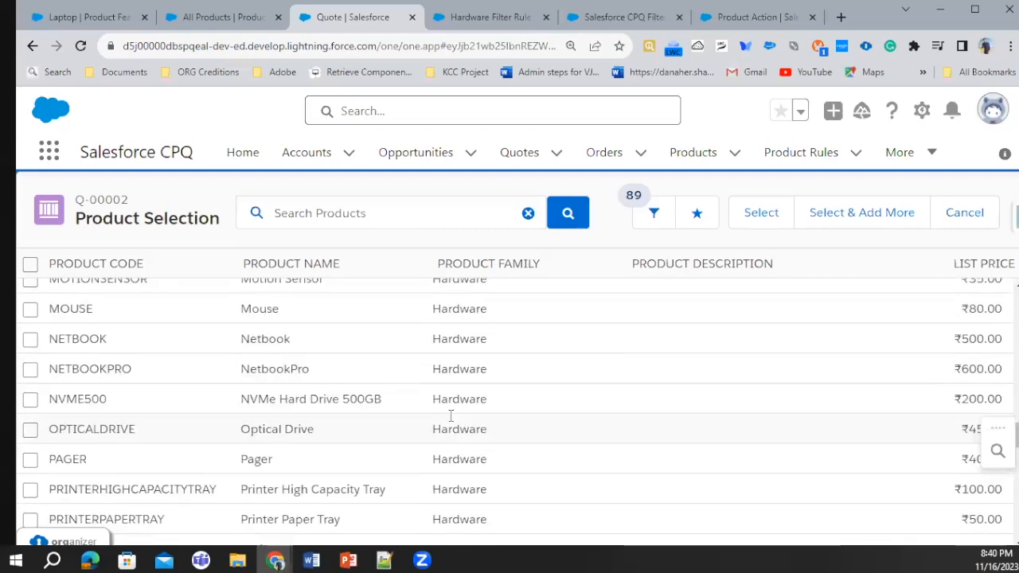
click(314, 211)
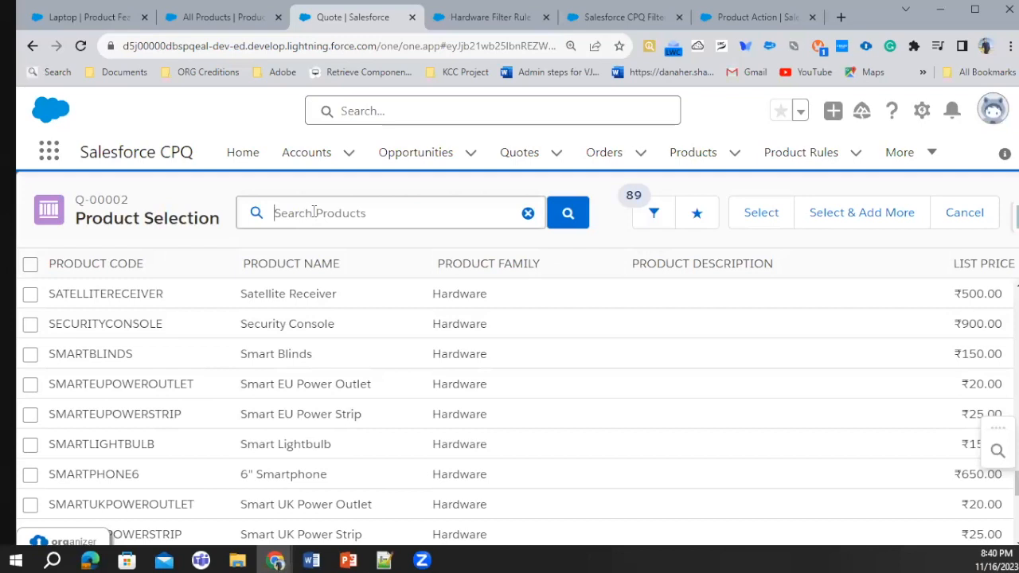
text(Tel)
click(320, 246)
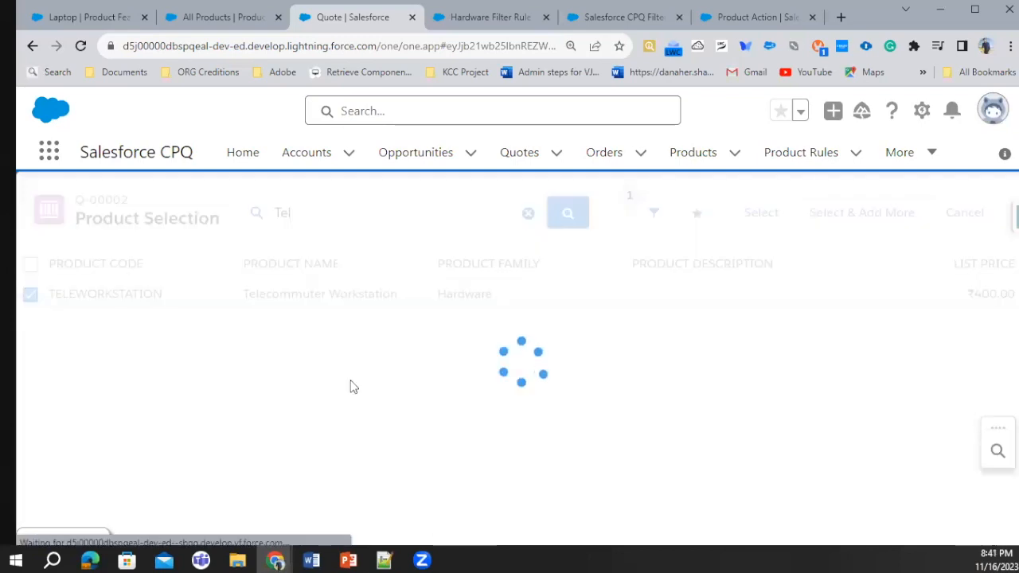
Open the Laptop feature's option selection and check the product family of the products offered there
scroll(352, 382, down, 10)
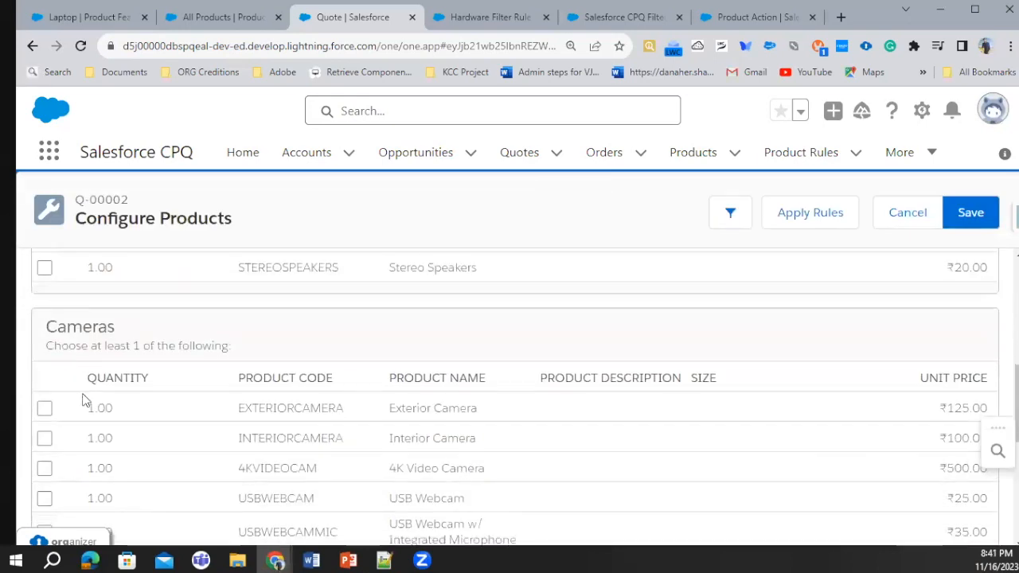
click(88, 504)
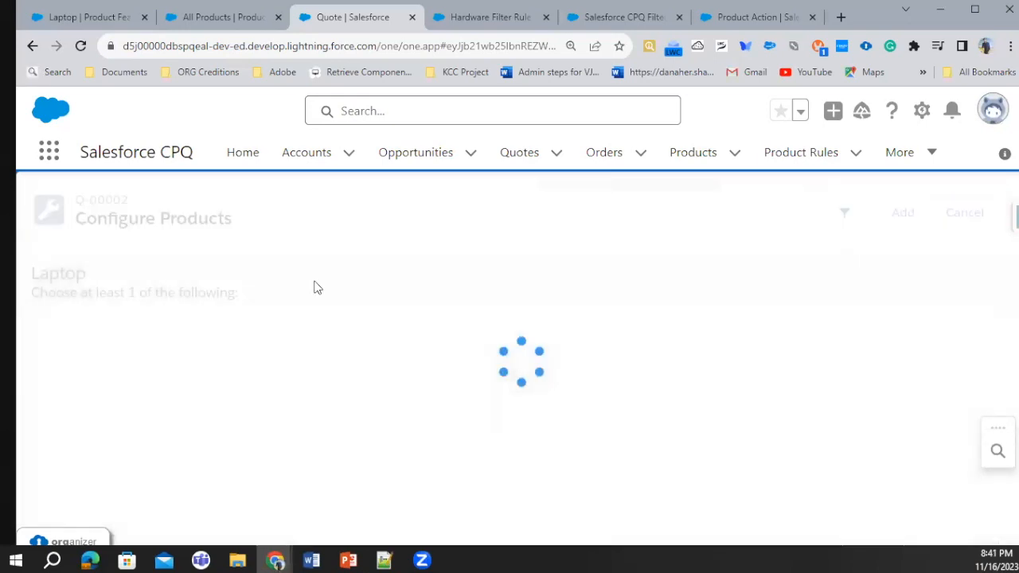
scroll(466, 387, down, 10)
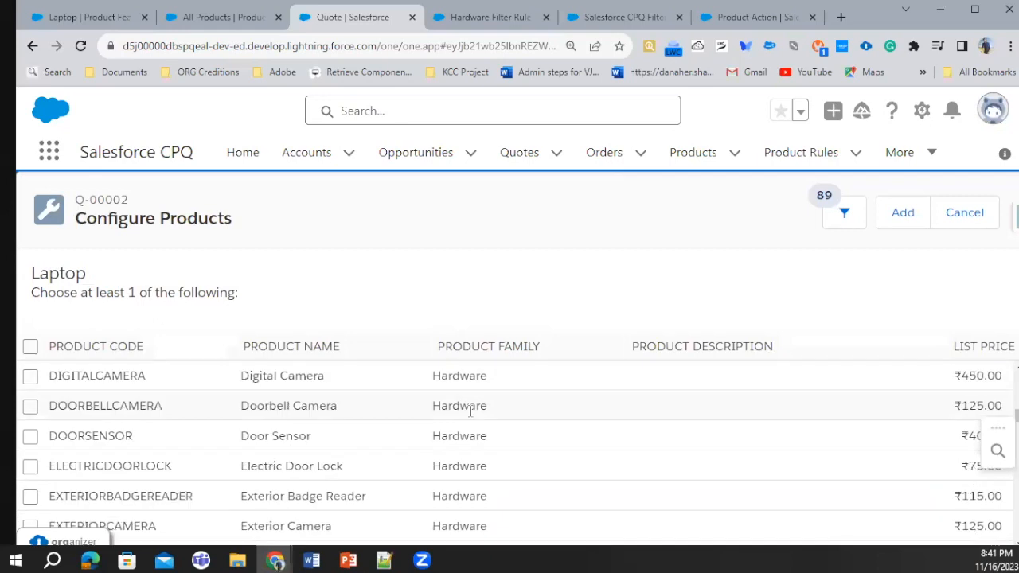
scroll(471, 426, down, 12)
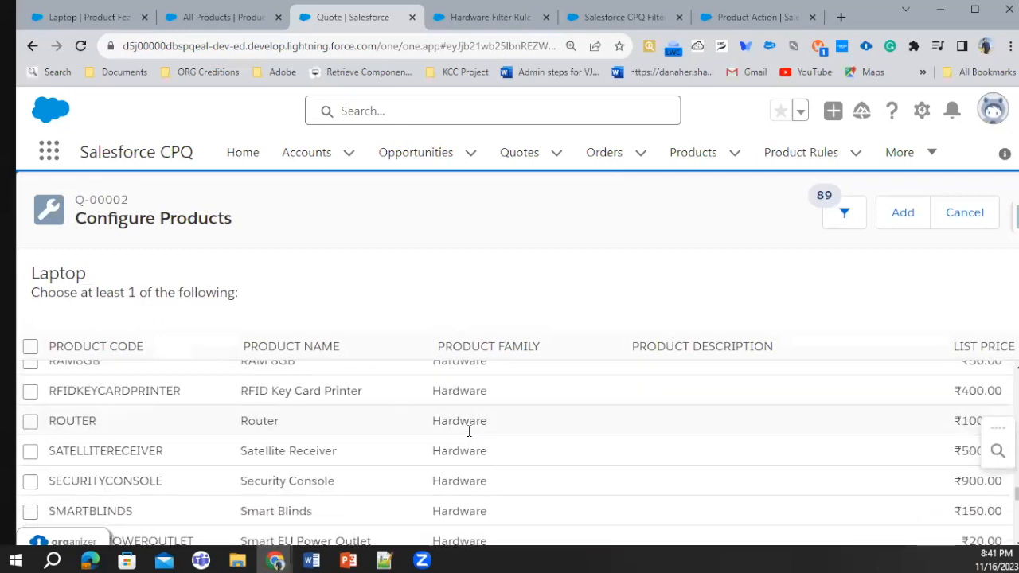
scroll(469, 449, up, 15)
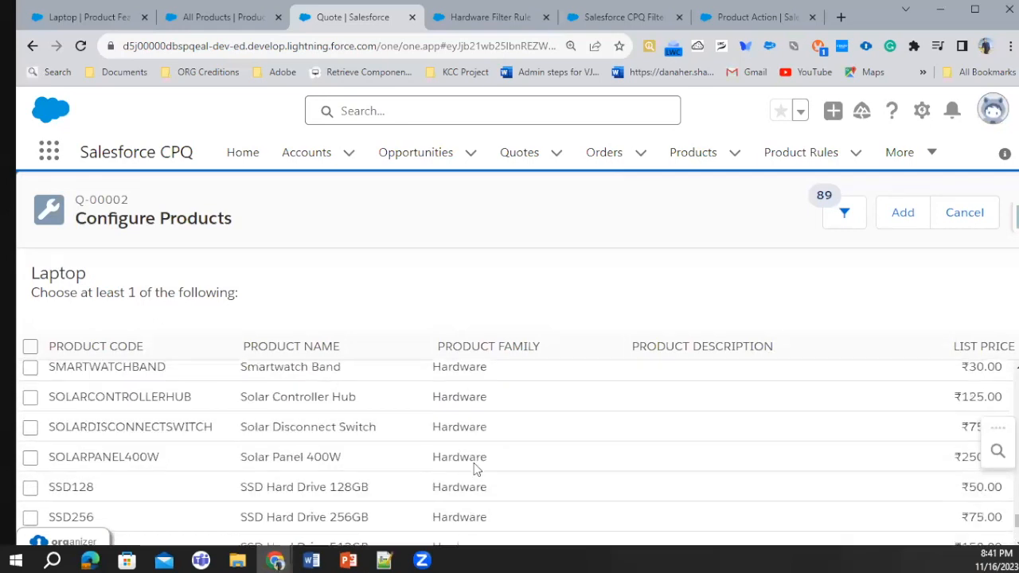
scroll(474, 464, up, 5)
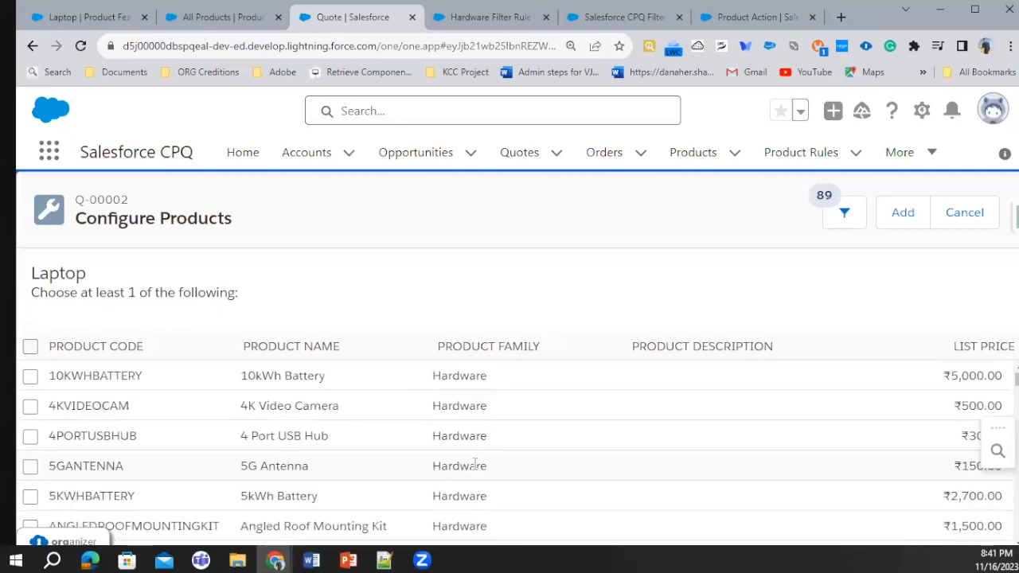
Add 10kWh Battery, 4K Video Camera, 4 Port USB Hub and 5G Antenna to the Laptop feature
click(31, 375)
click(30, 407)
click(30, 437)
click(30, 466)
click(915, 220)
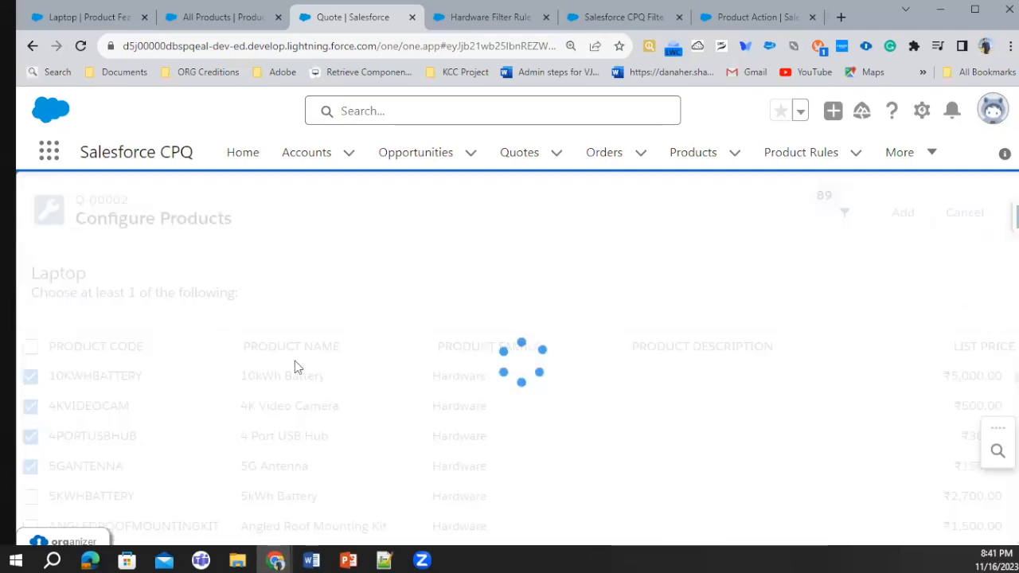
Select Exterior Camera in the bundle's Cameras feature and apply the product rules
scroll(310, 416, down, 2)
scroll(323, 419, down, 1)
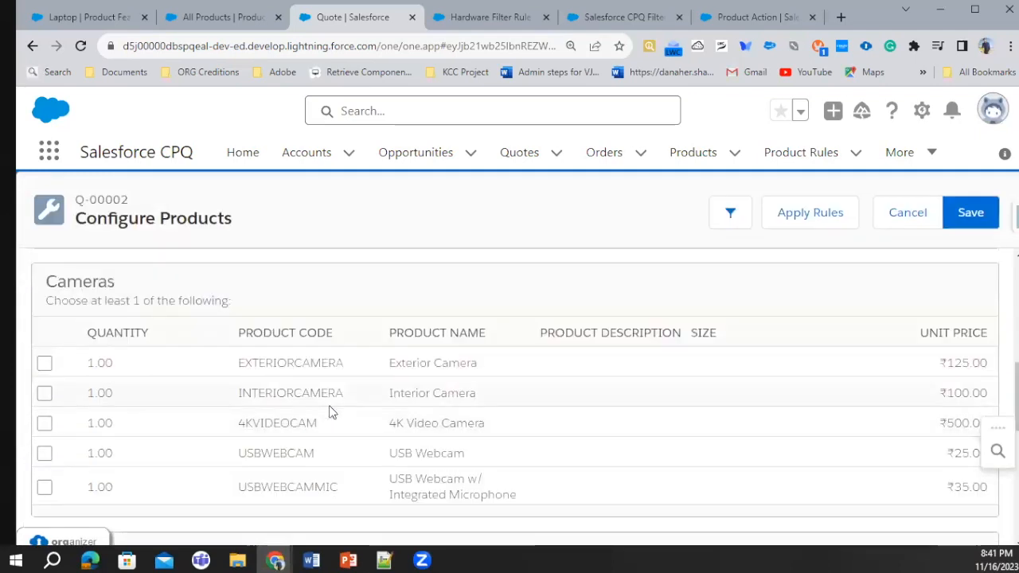
scroll(364, 439, down, 2)
scroll(268, 380, up, 3)
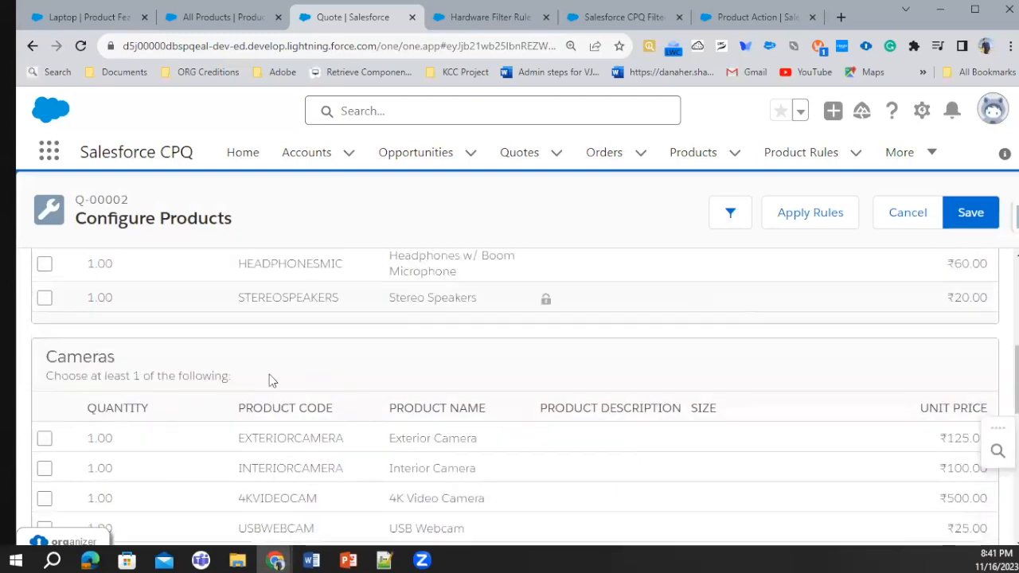
click(44, 437)
scroll(658, 355, up, 2)
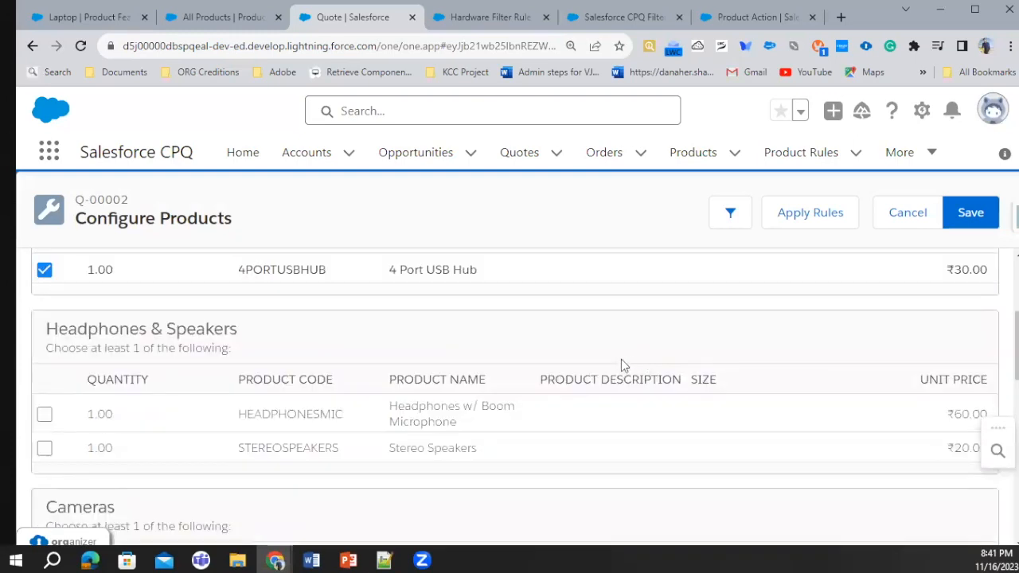
scroll(621, 359, down, 4)
click(825, 222)
Review the camera, microphone and laptop options, then save the bundle configuration and the quote
scroll(281, 366, down, 5)
scroll(243, 350, up, 3)
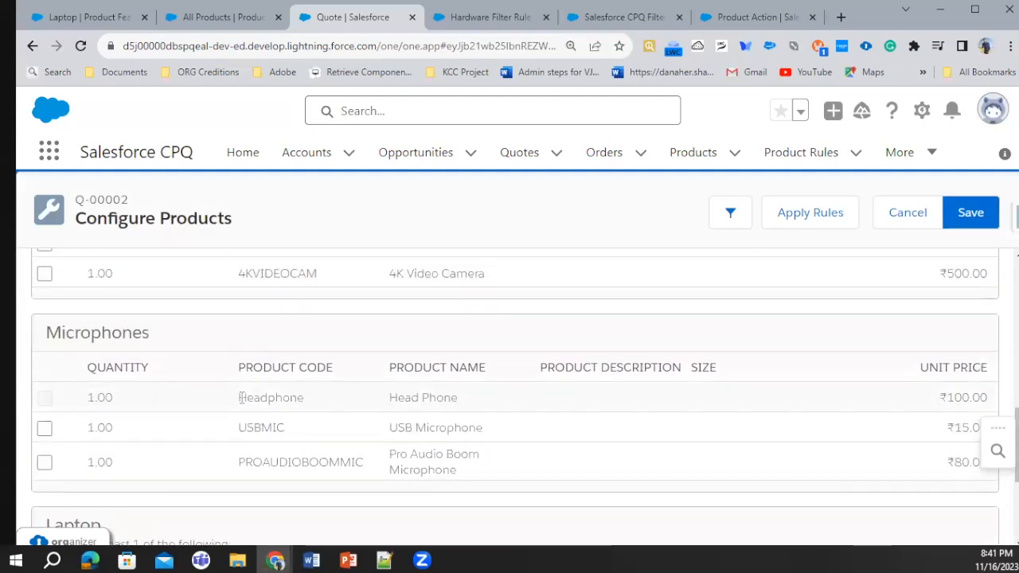
scroll(241, 397, down, 1)
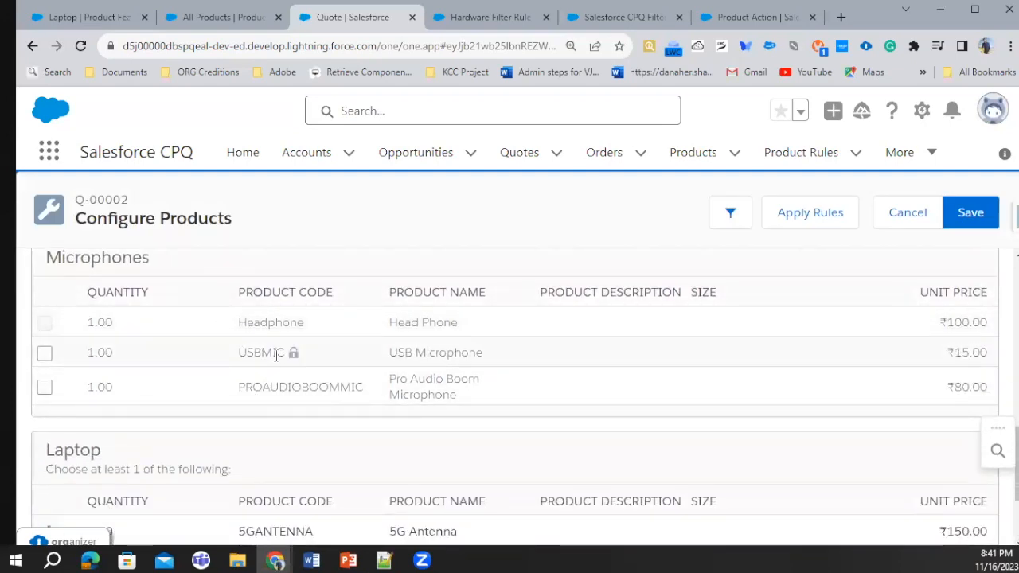
scroll(540, 342, down, 5)
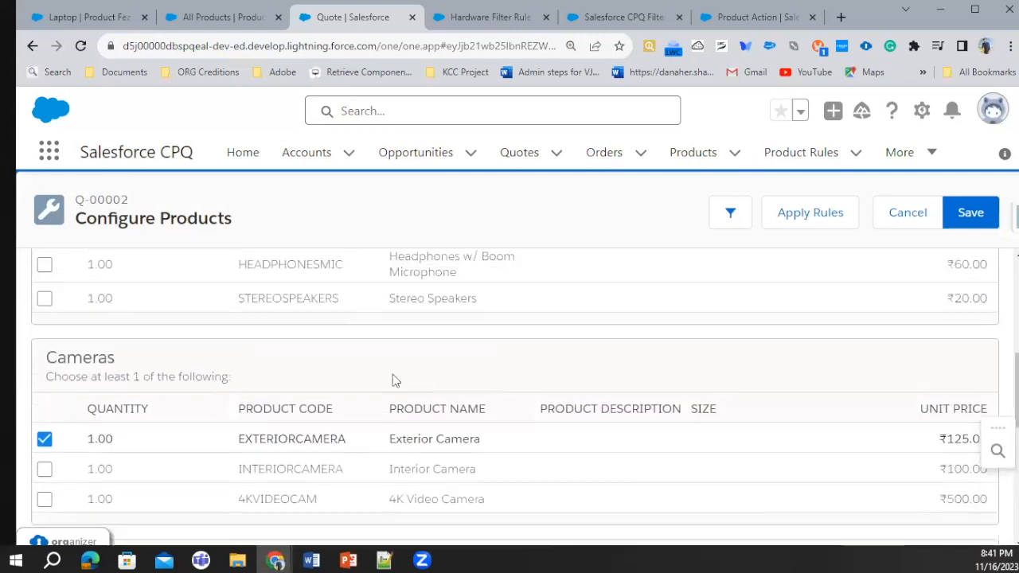
scroll(446, 358, down, 2)
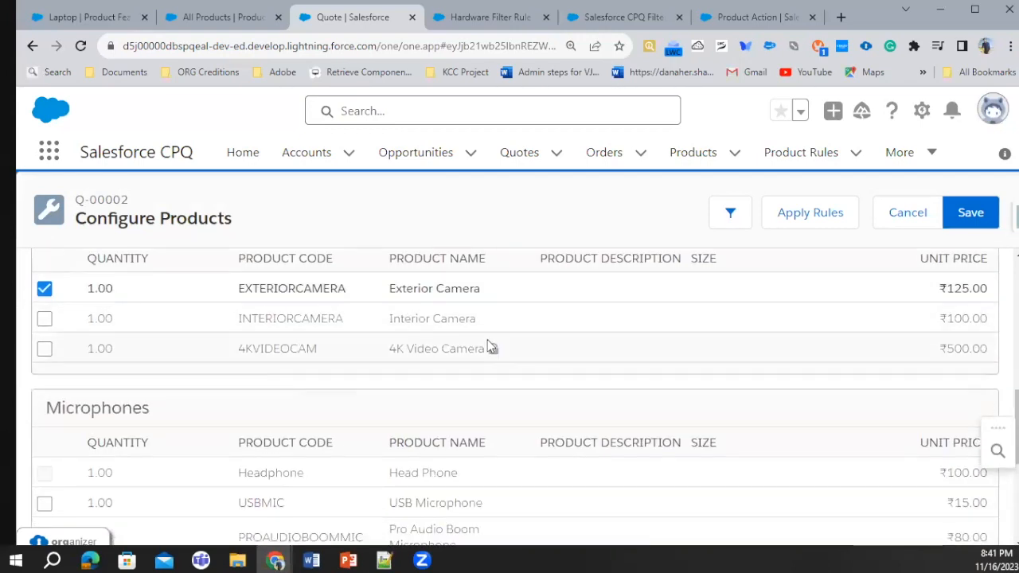
click(986, 210)
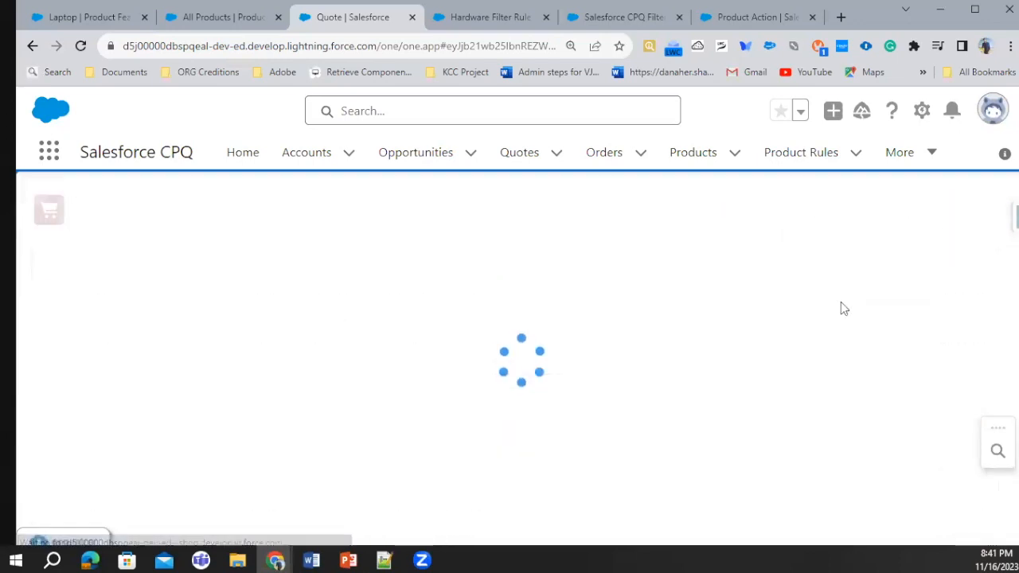
click(986, 215)
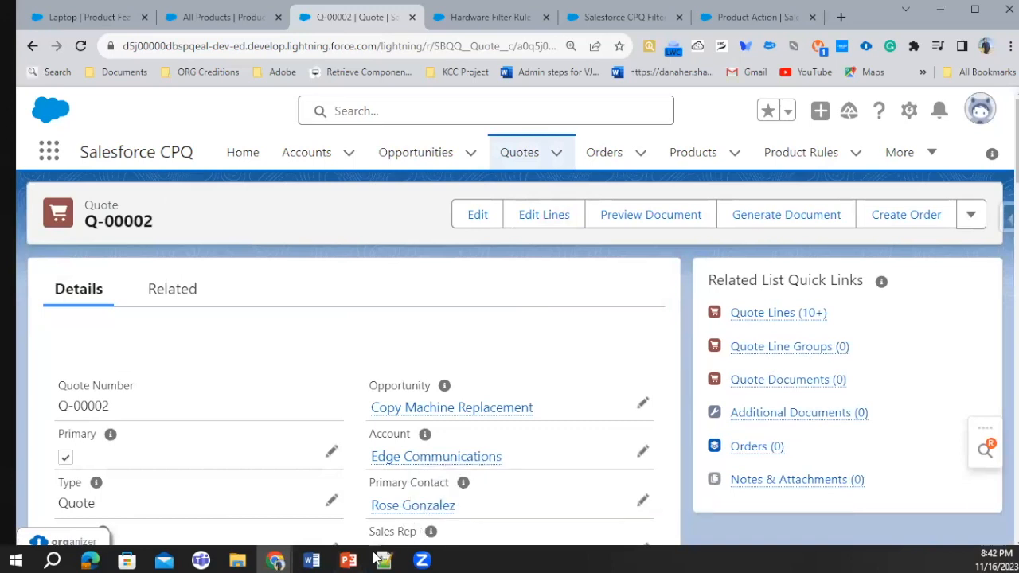
Switch to the Product Rule presentation in PowerPoint and read the Summary Variables slide
mouse_move(347, 557)
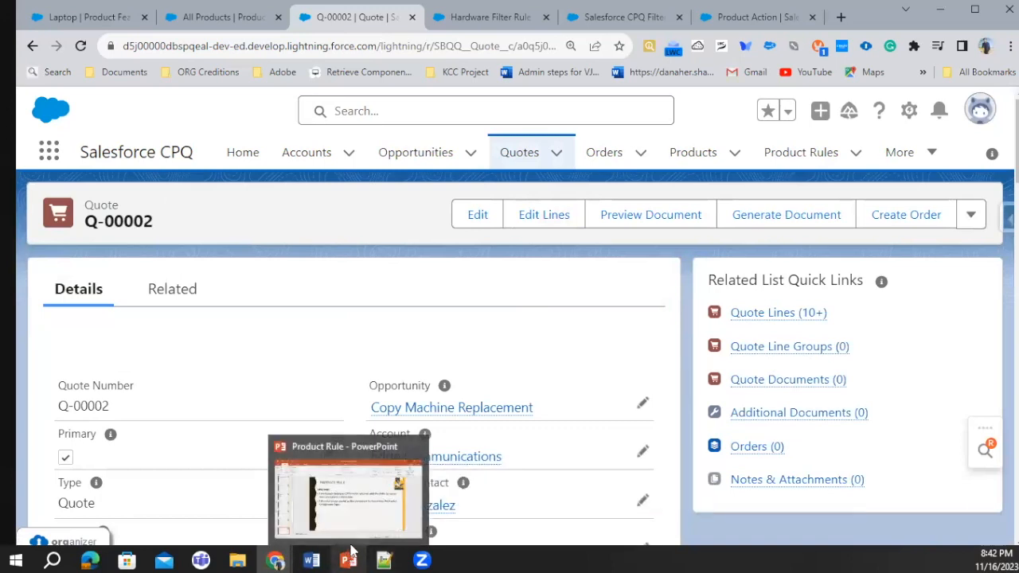
click(367, 498)
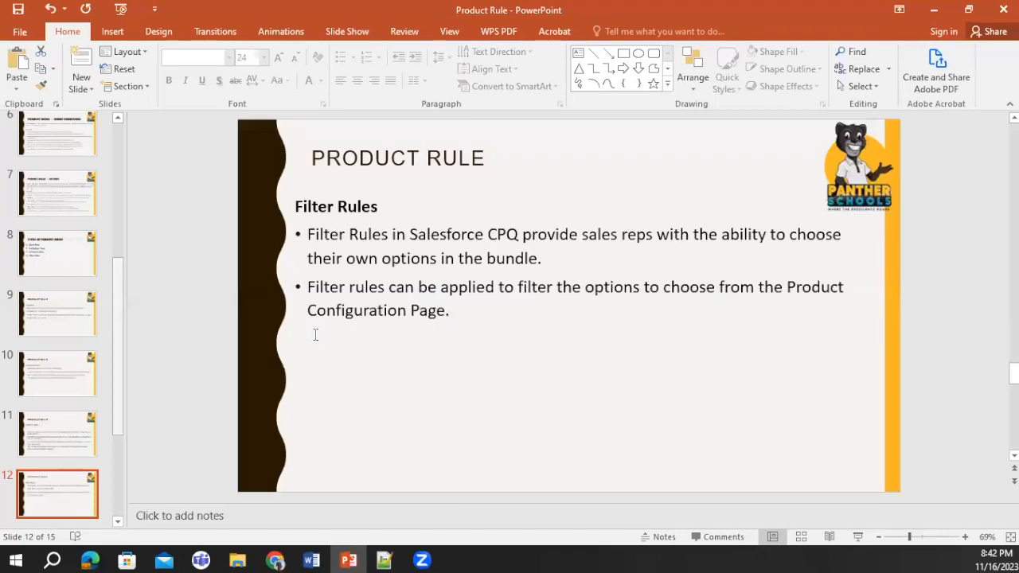
scroll(58, 469, down, 2)
click(59, 474)
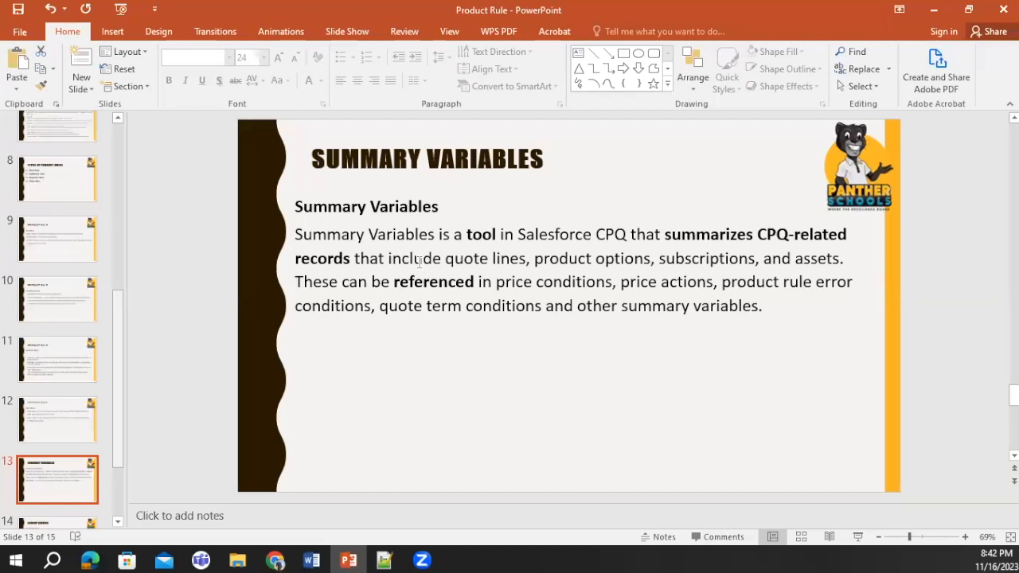
scroll(88, 438, down, 1)
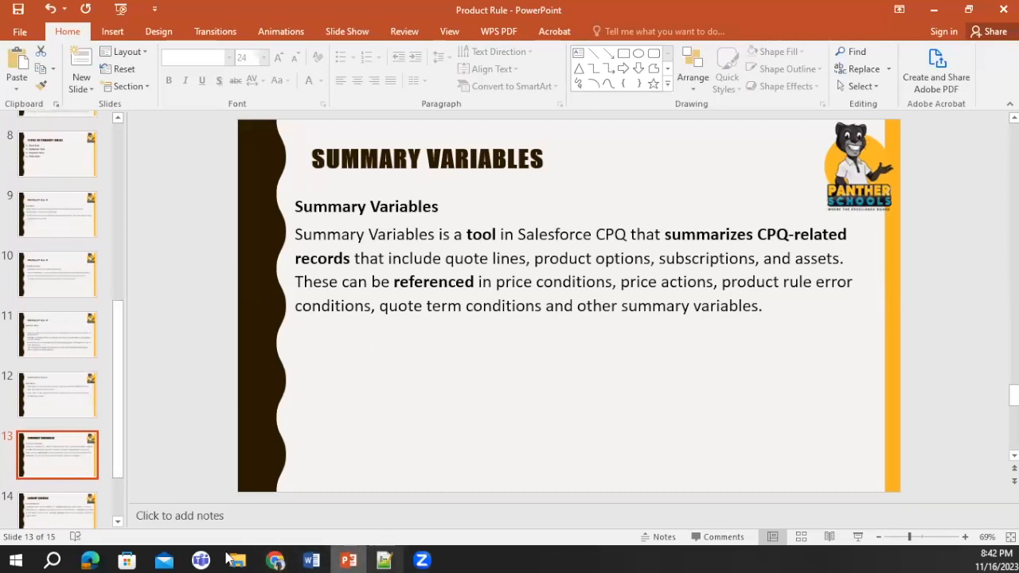
Return to the Salesforce quote in Chrome, open Summary Variables in a separate tab and show the All list view
click(277, 560)
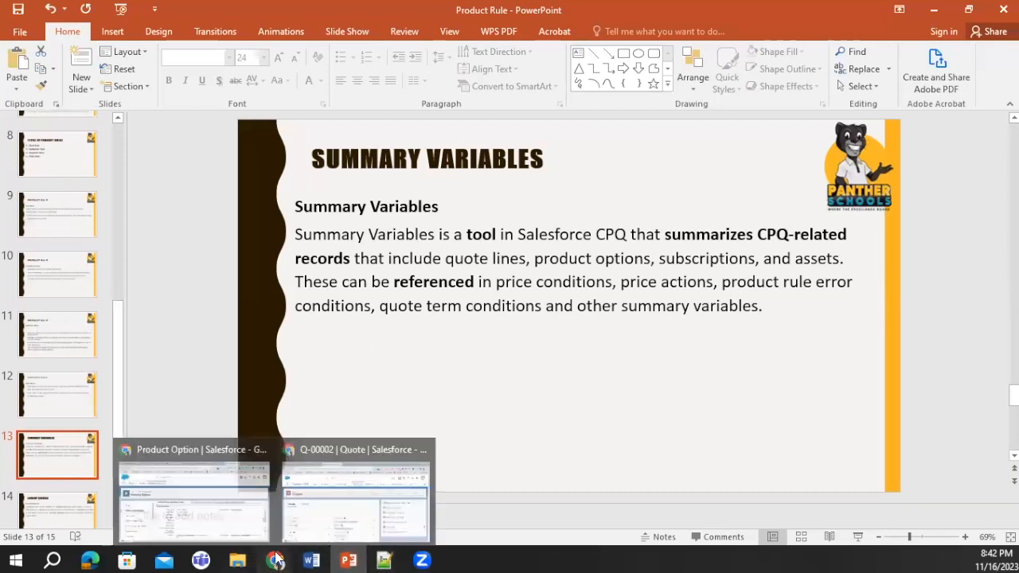
click(371, 490)
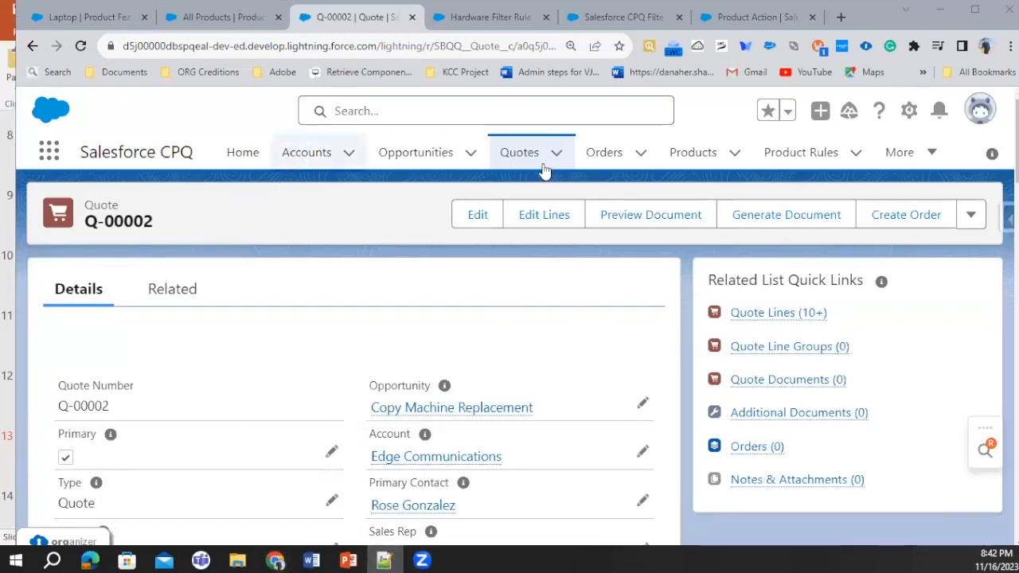
click(905, 152)
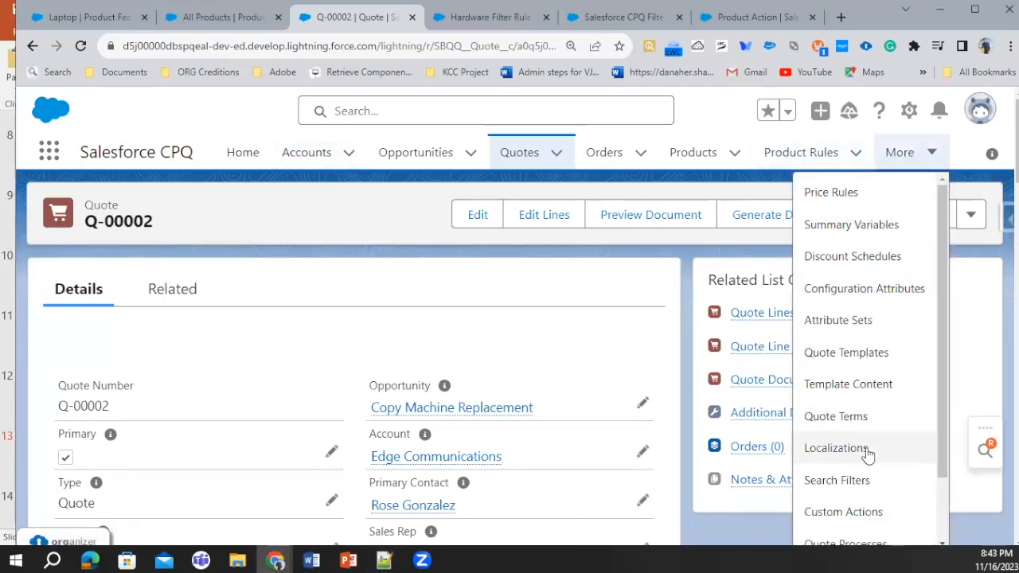
scroll(864, 510, down, 4)
scroll(865, 386, up, 3)
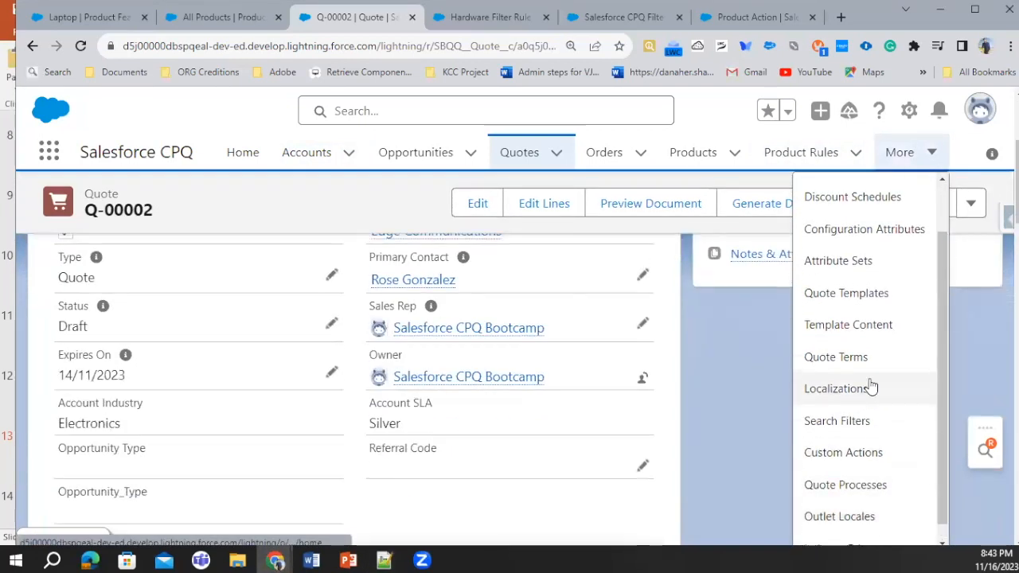
ctrl+click(874, 238)
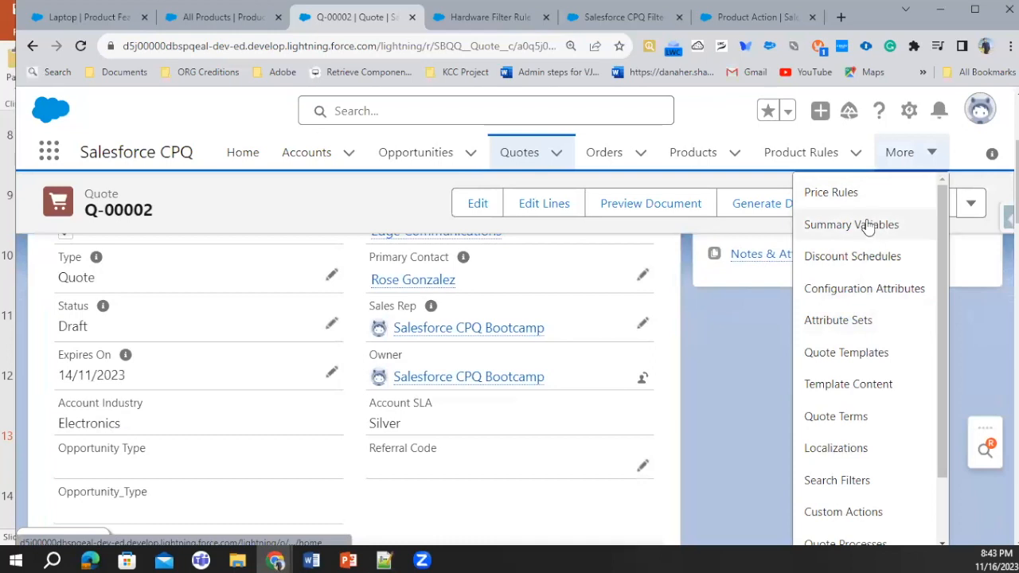
click(406, 14)
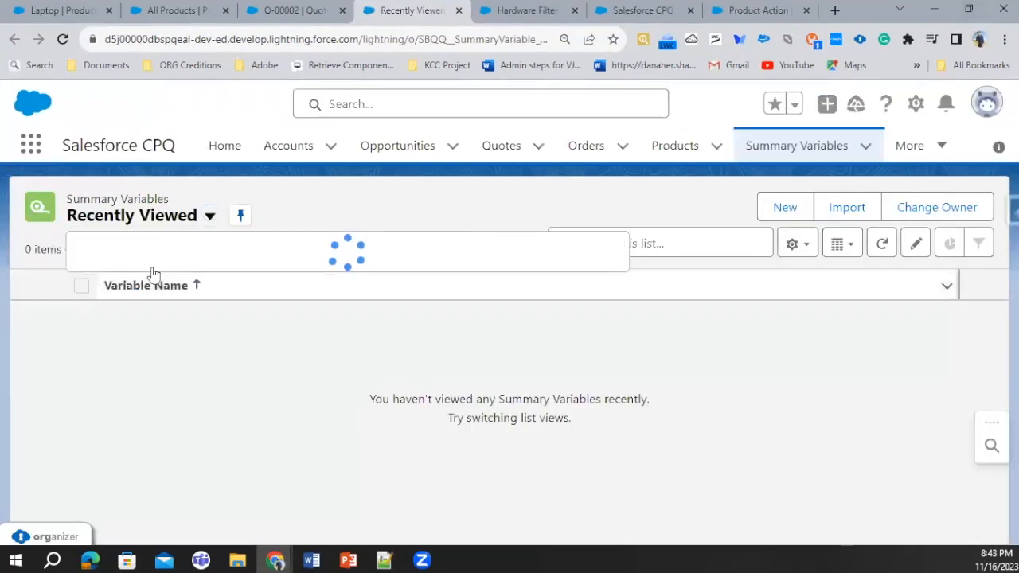
click(289, 286)
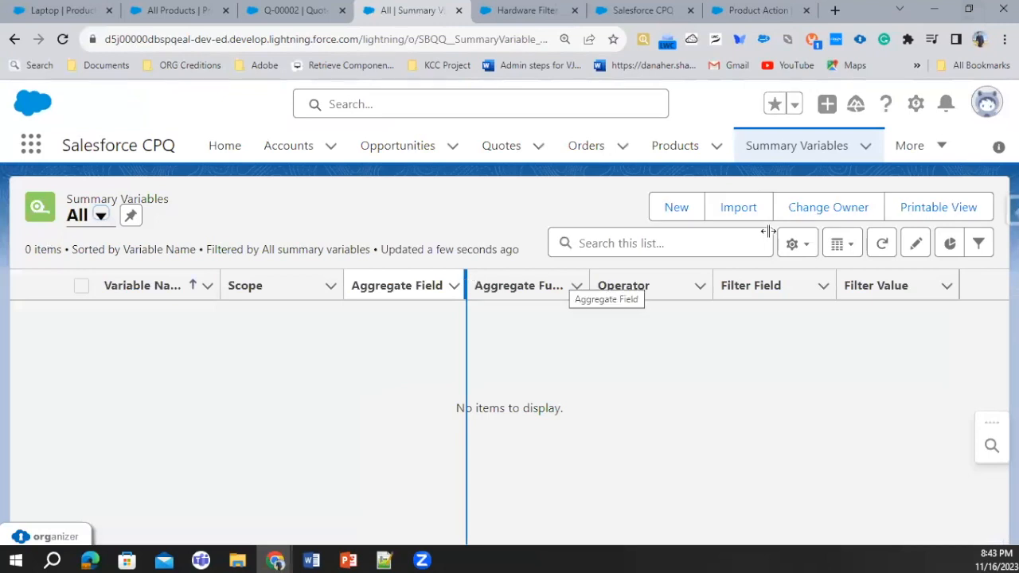
Start a new summary variable named USB Sum with target object Product Option and aggregate function Sum
click(676, 210)
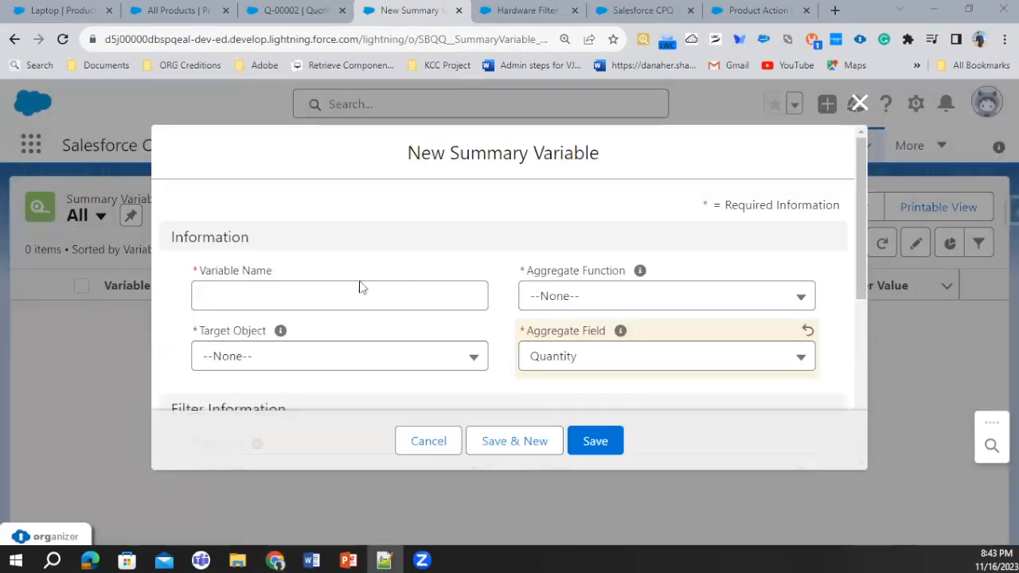
click(302, 303)
text(USB Sum)
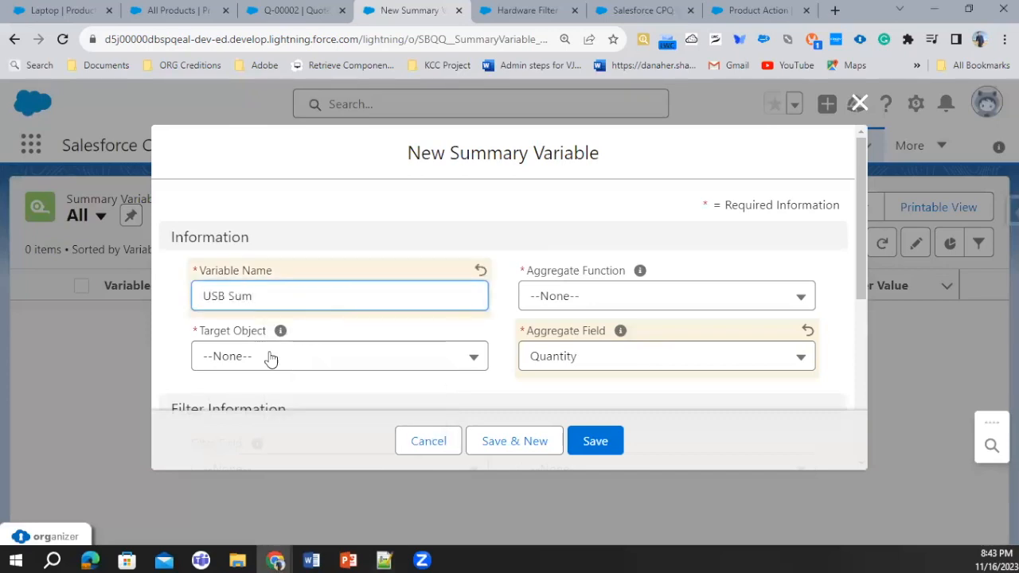
click(270, 357)
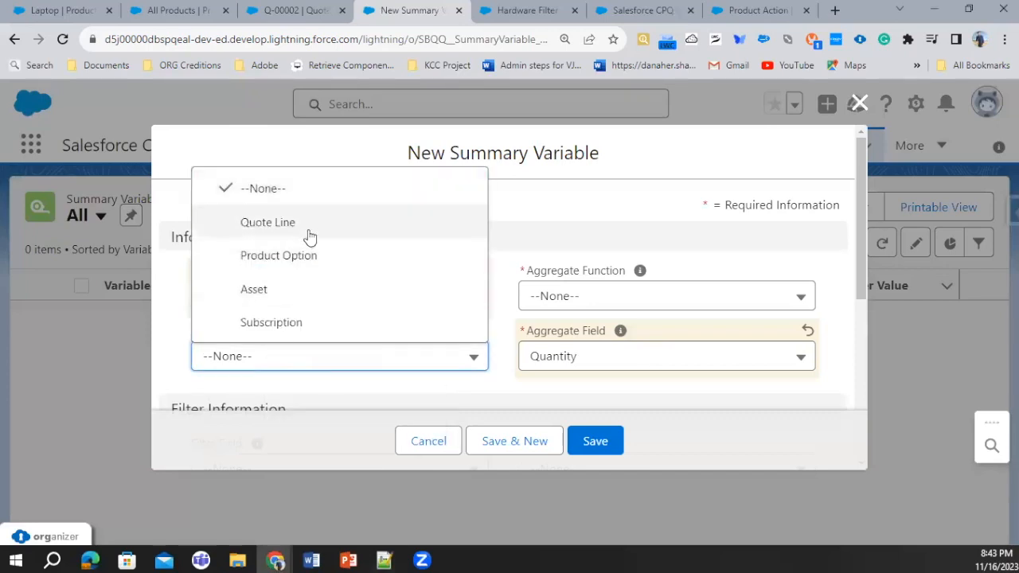
click(308, 256)
click(644, 301)
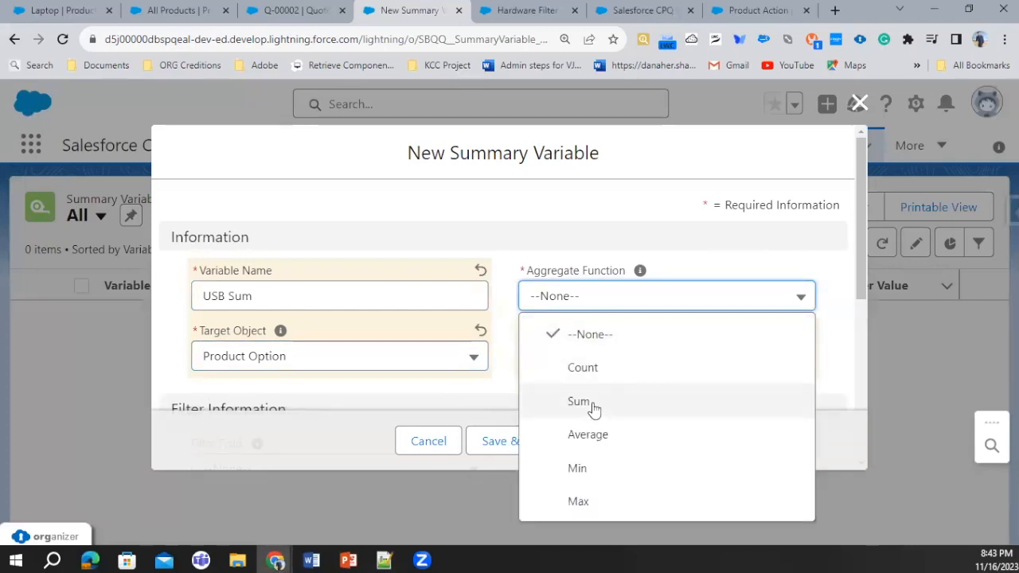
click(593, 405)
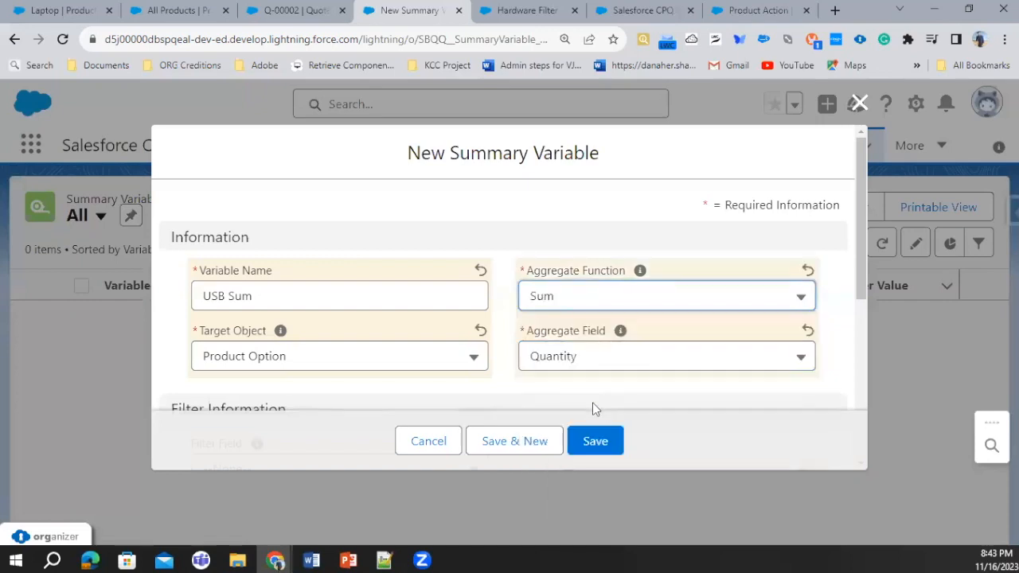
Filter the USB Sum variable to Product Code contains USB and save it
scroll(577, 318, down, 1)
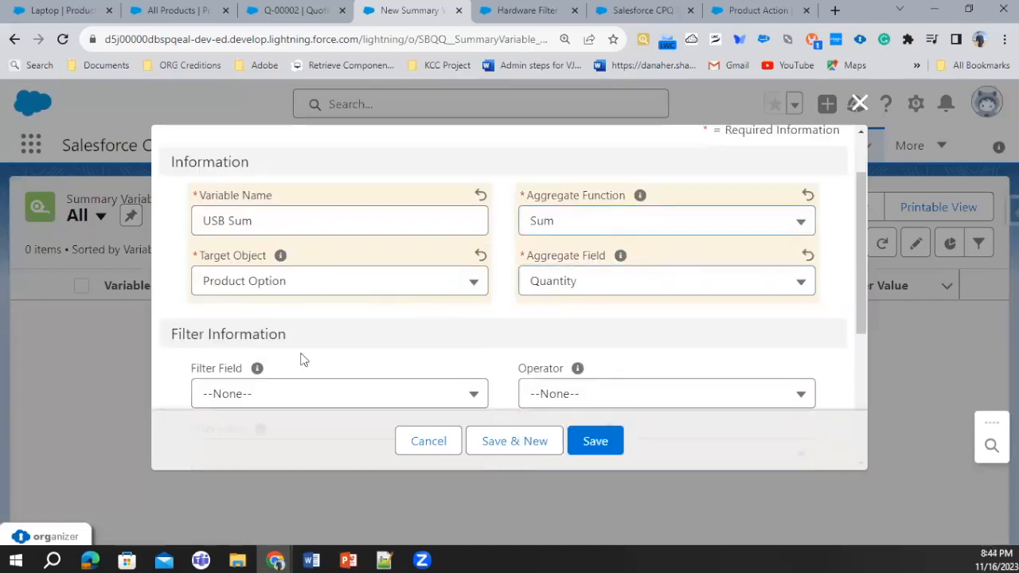
scroll(355, 345, down, 1)
click(293, 320)
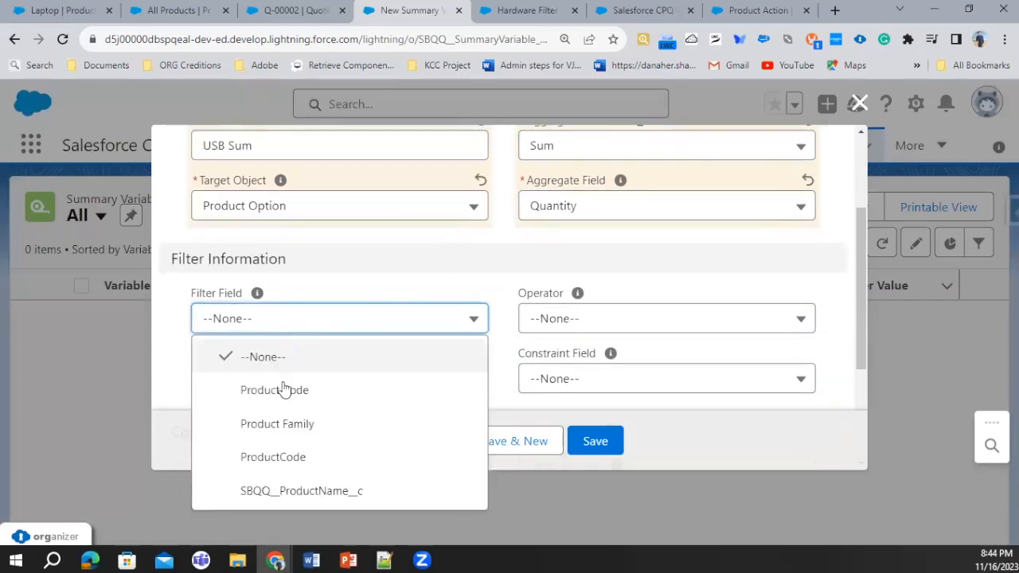
click(294, 395)
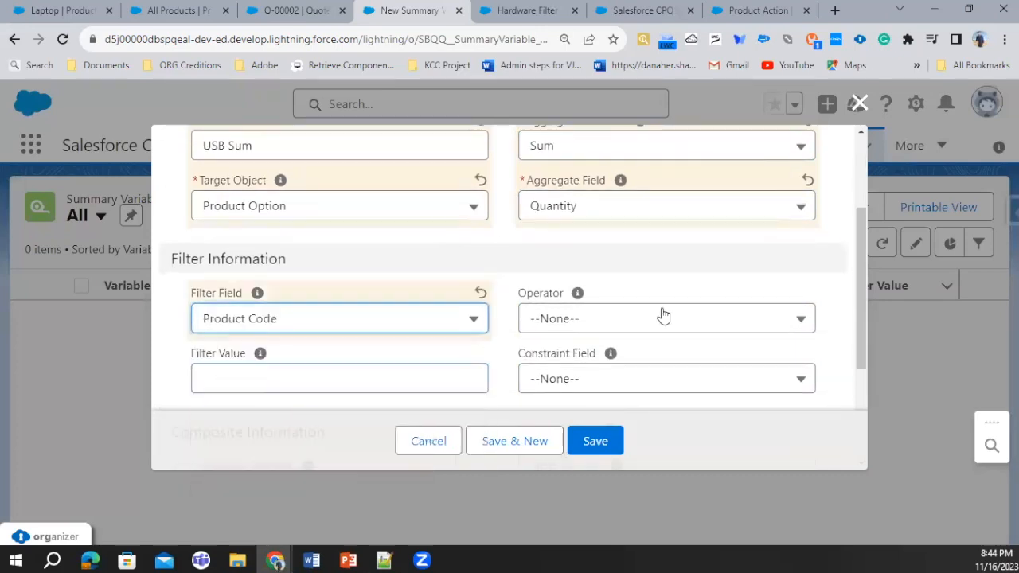
click(614, 317)
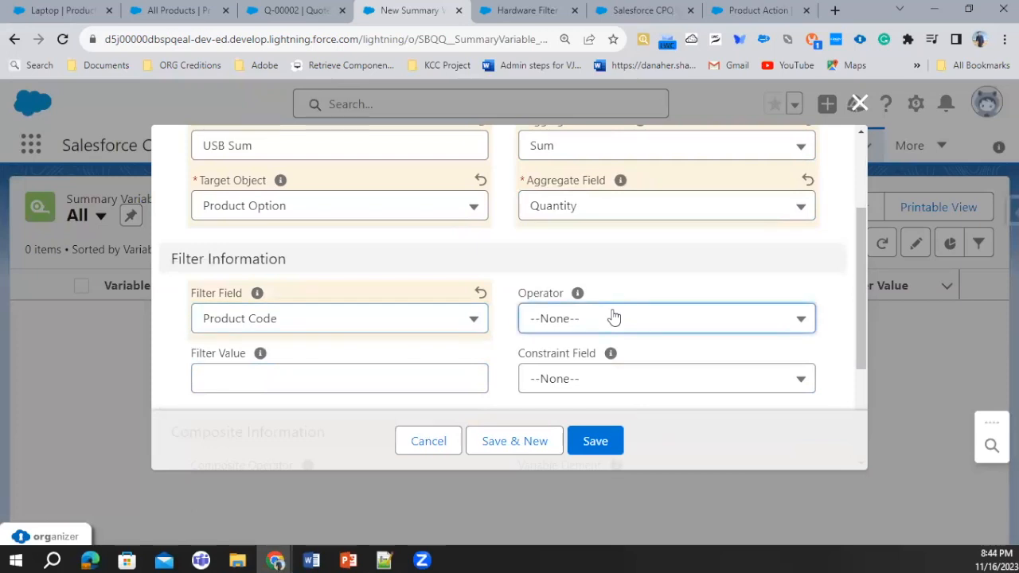
click(267, 379)
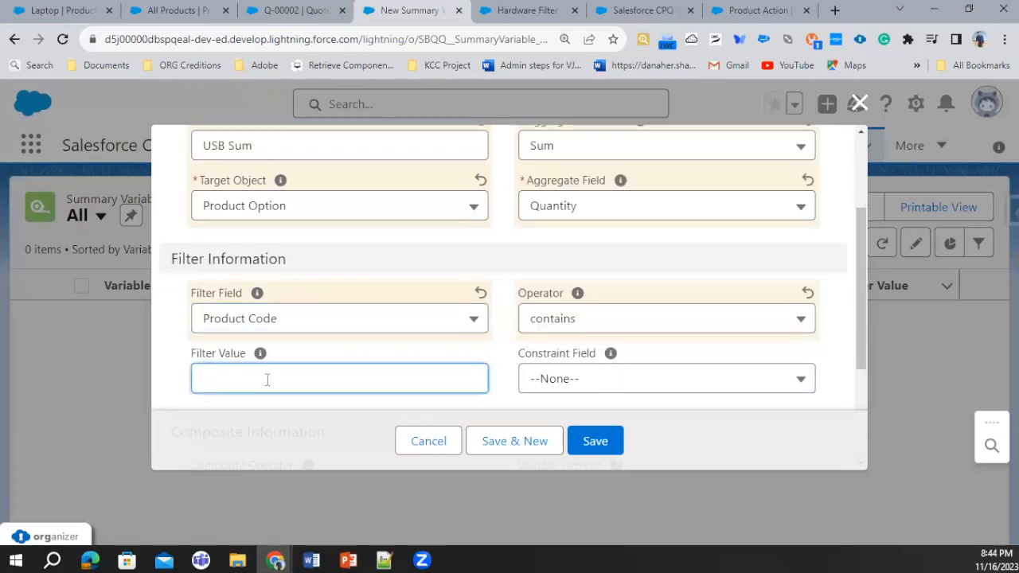
text(USB)
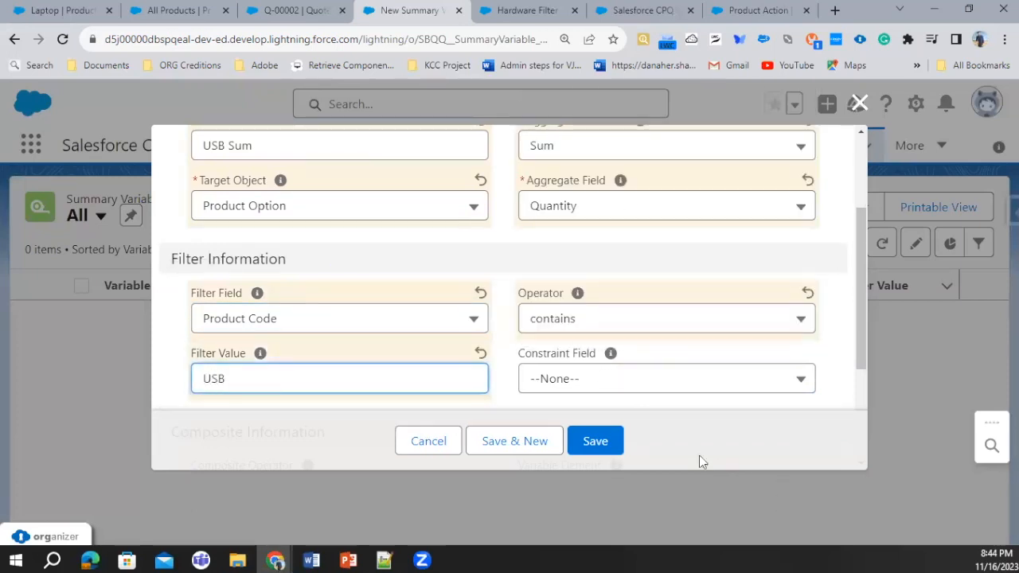
click(605, 450)
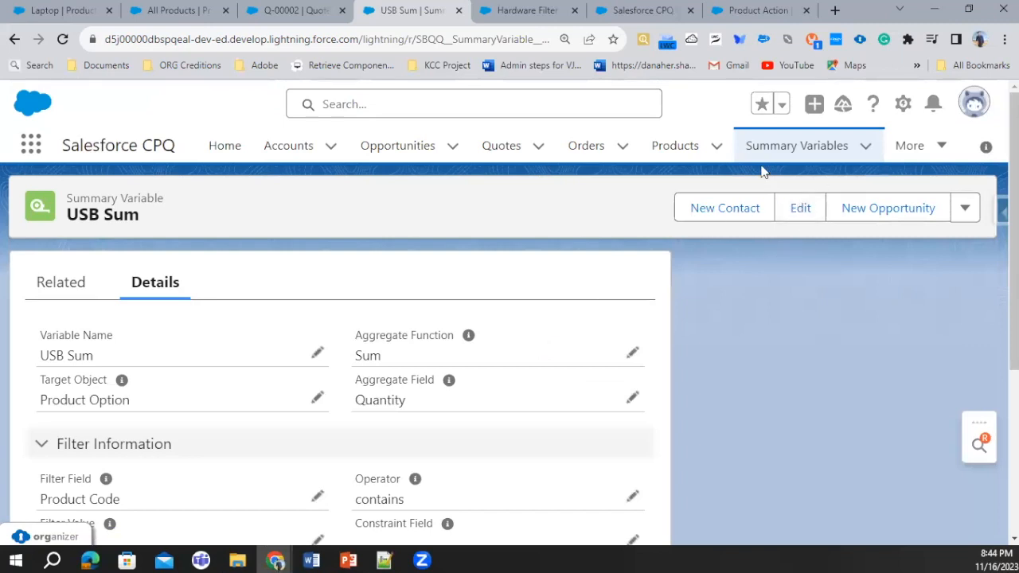
Start another summary variable named USB Hub Sum with target object Product Option and aggregate function Sum
click(783, 152)
click(821, 207)
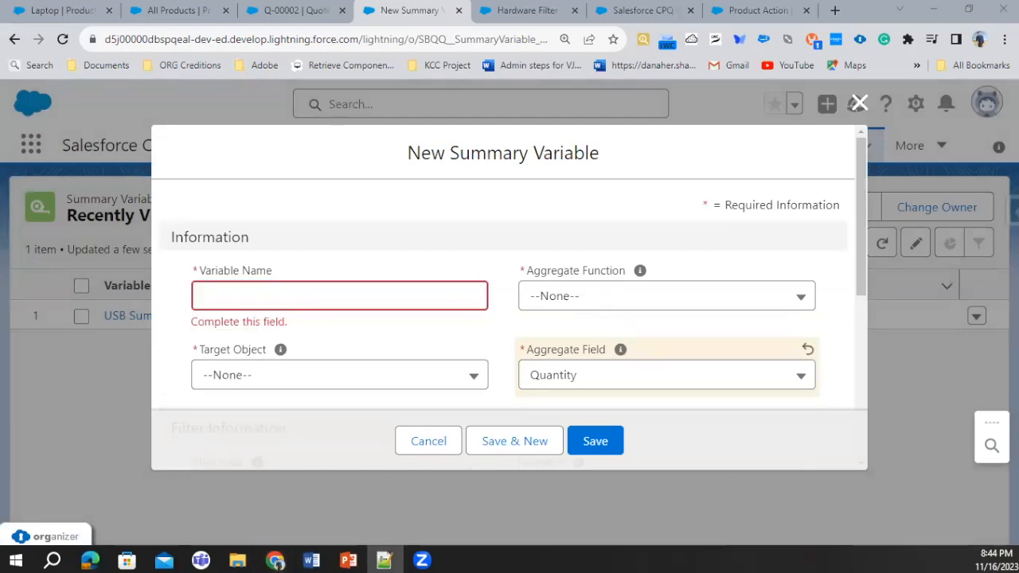
text(USB Hub Sum)
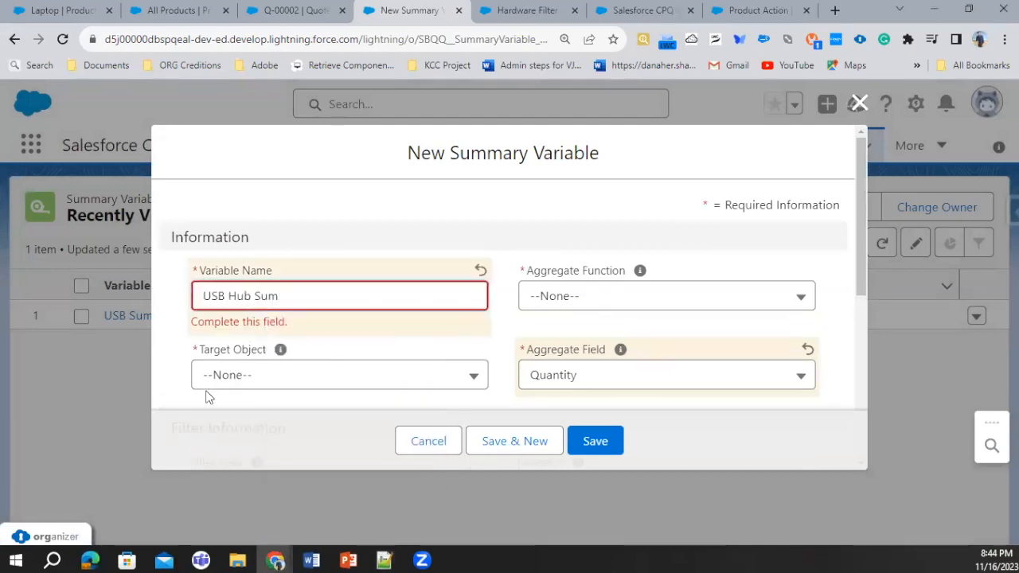
click(244, 382)
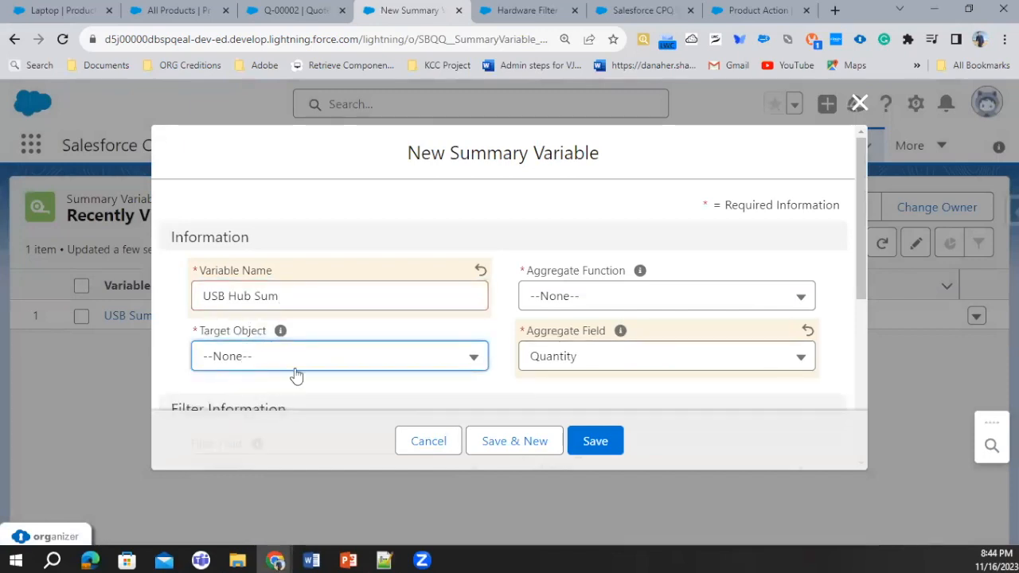
click(294, 371)
click(300, 256)
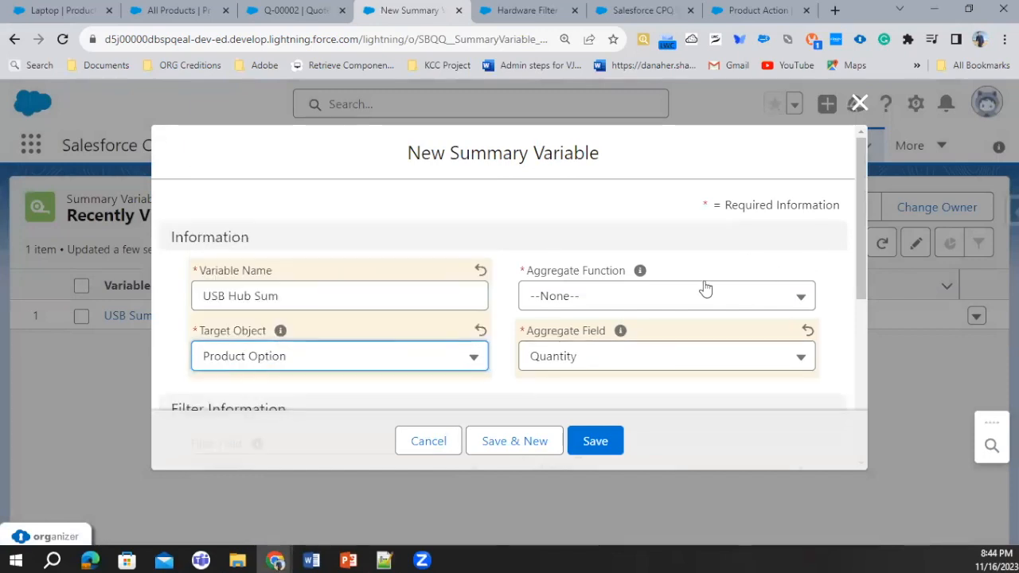
click(705, 289)
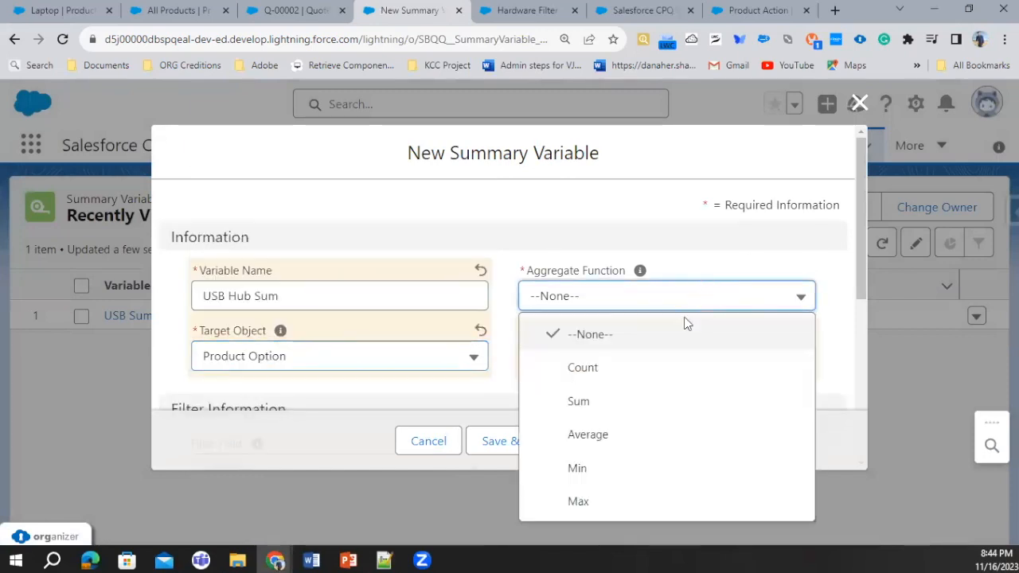
click(582, 408)
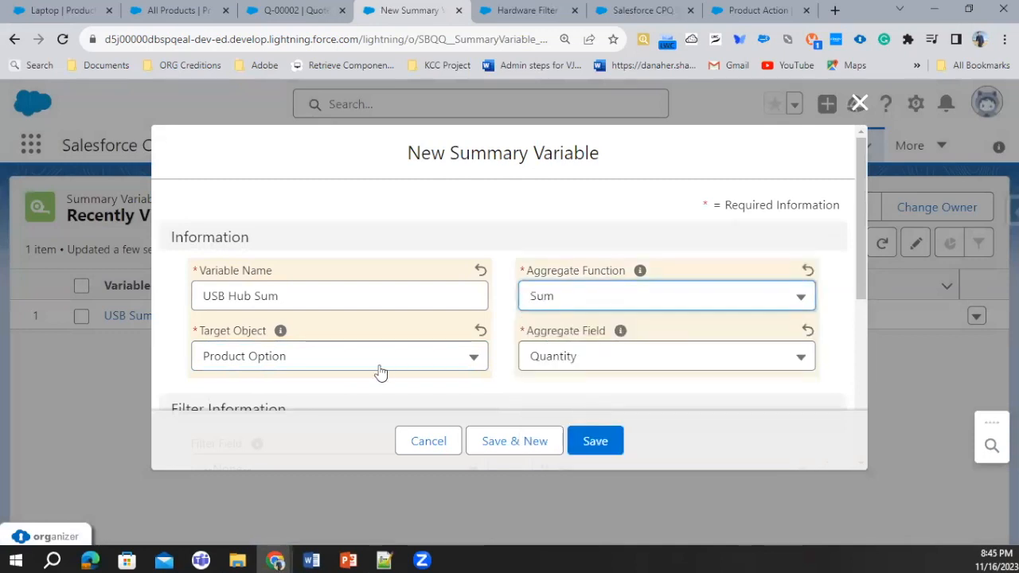
Filter the USB Hub Sum variable to Product Code equals 4PORTUSBHUB and save it
scroll(452, 311, down, 2)
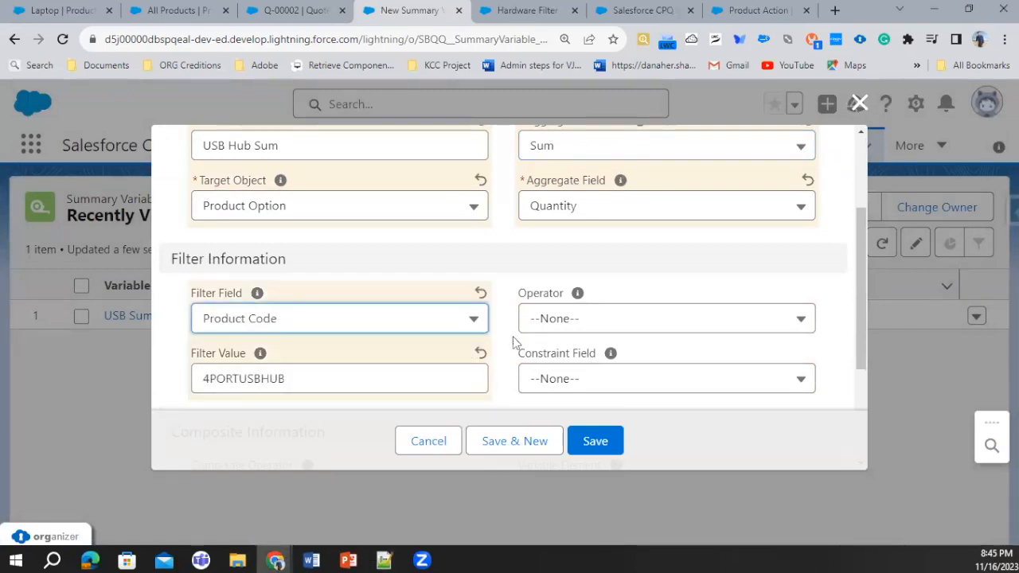
click(623, 322)
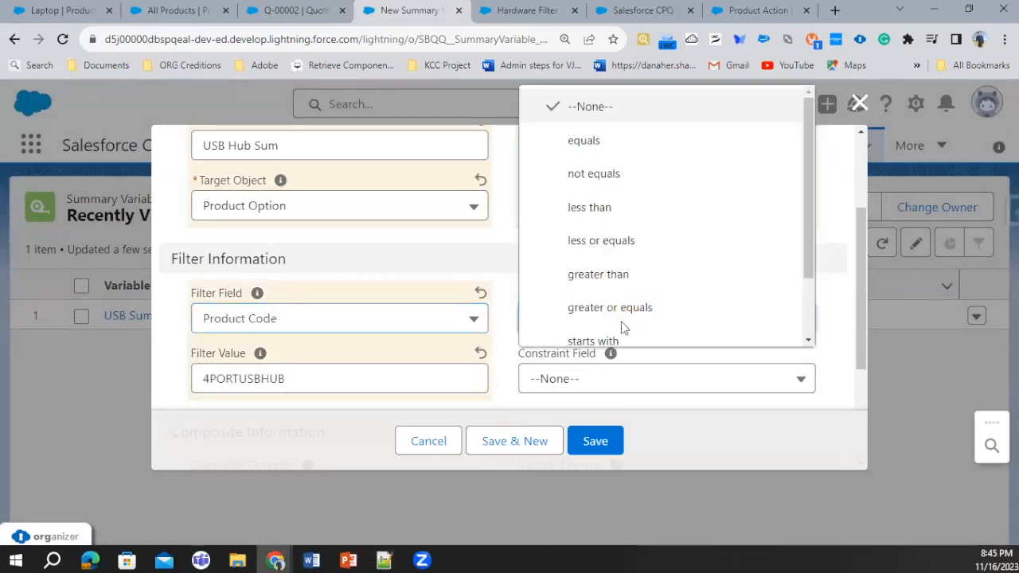
click(593, 154)
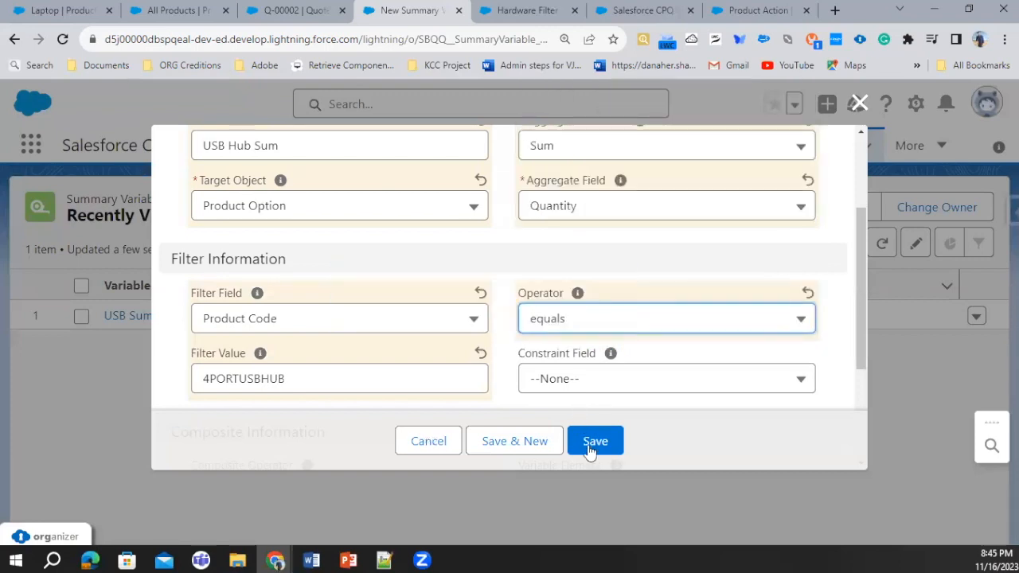
click(612, 442)
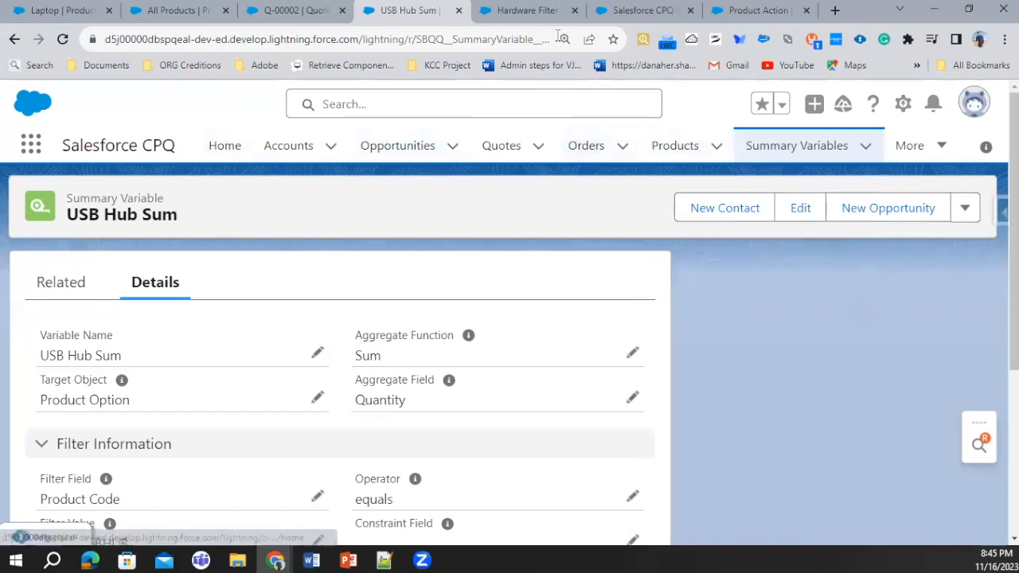
Return to the product rules and start a new active rule named Suggest USB Hub
click(509, 10)
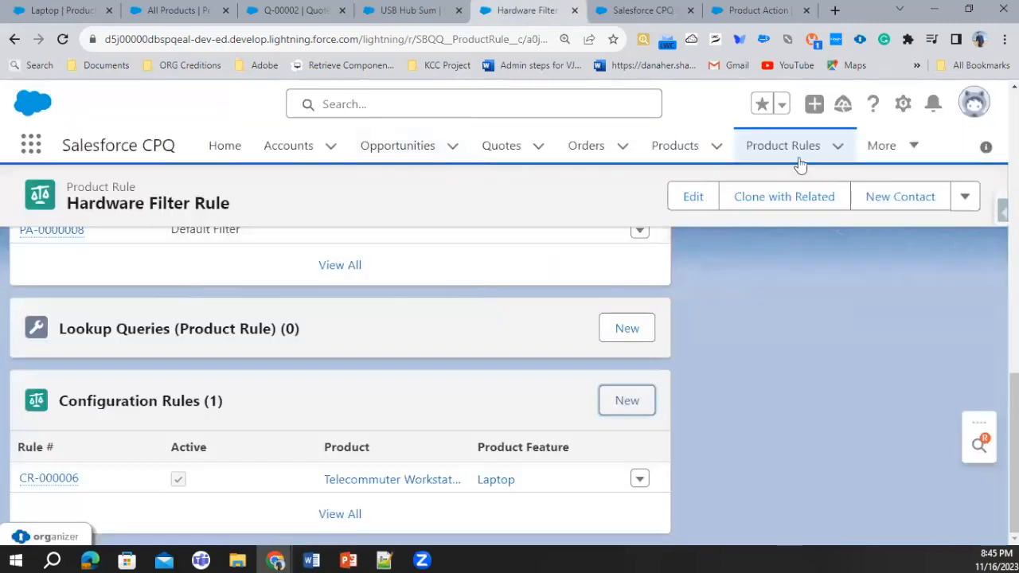
click(798, 156)
click(785, 207)
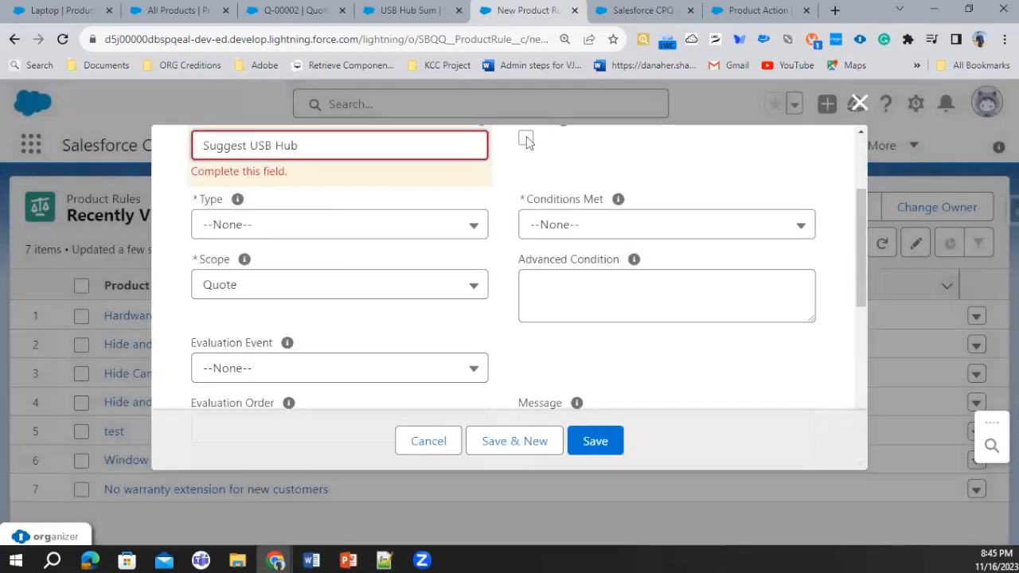
click(526, 141)
Set the rule's type to Validation, Conditions Met to All, scope to Product and evaluation event to Save
click(289, 215)
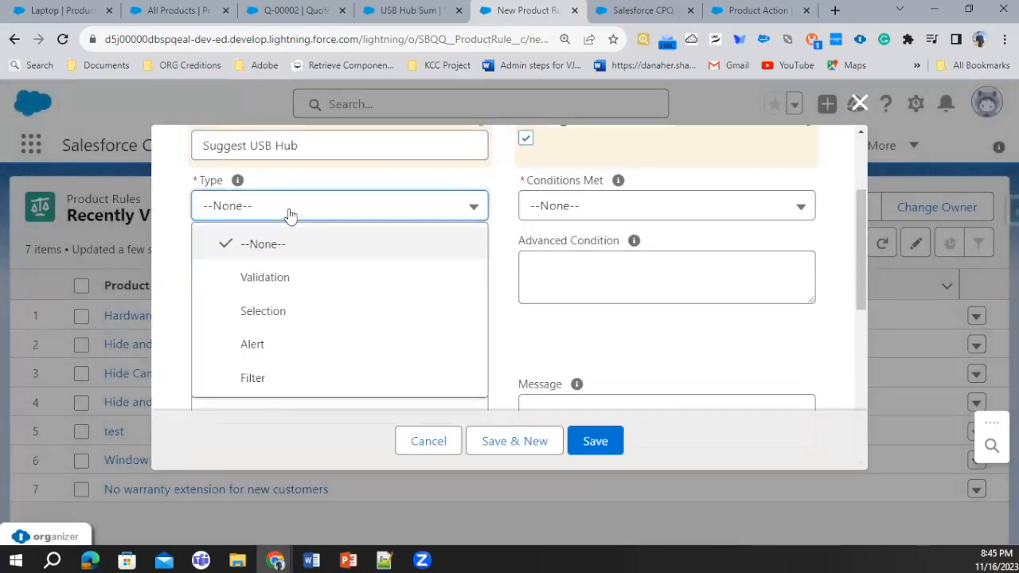
click(291, 283)
click(652, 215)
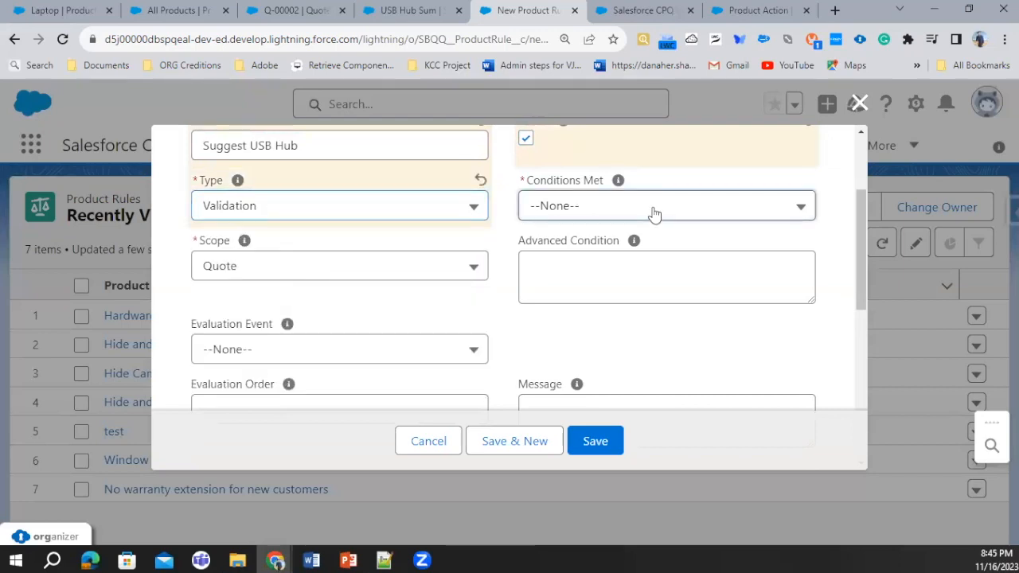
click(578, 279)
click(355, 276)
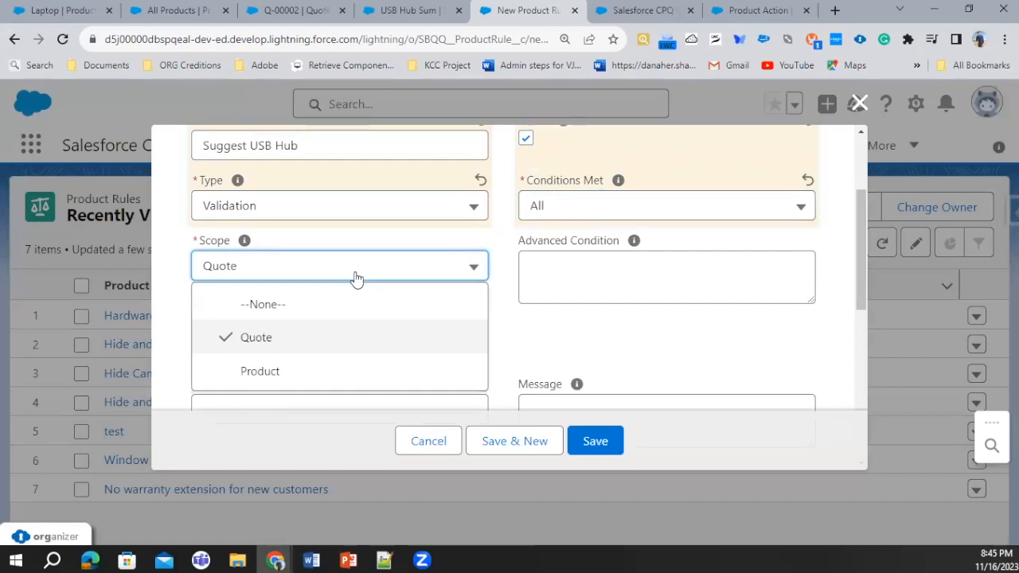
click(268, 379)
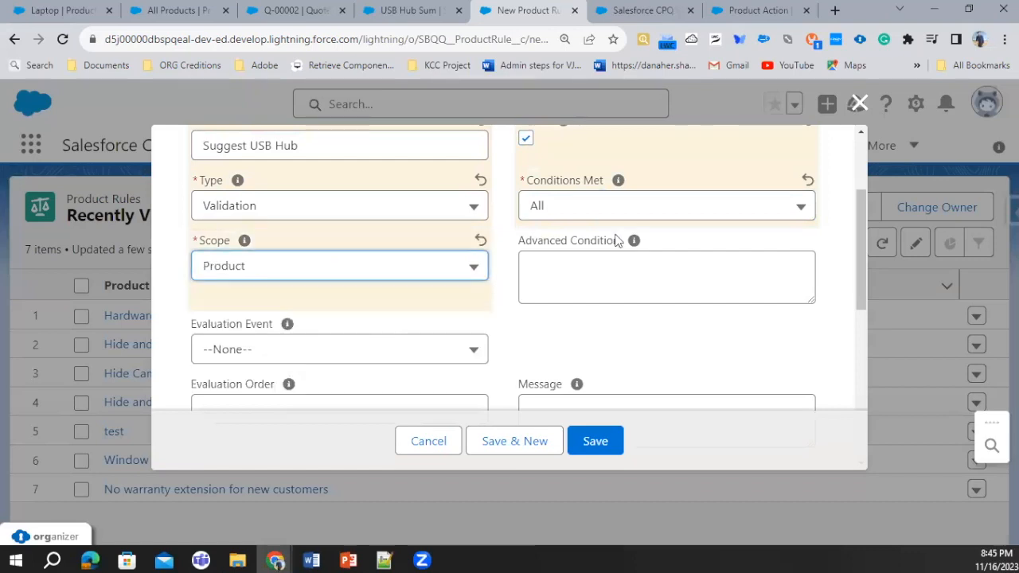
scroll(349, 301, down, 1)
click(289, 274)
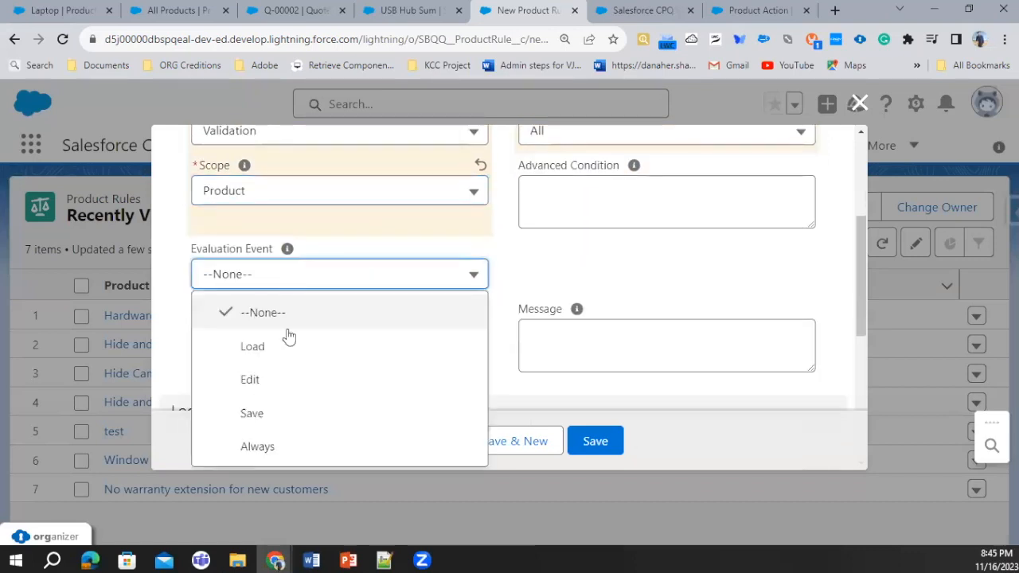
click(281, 413)
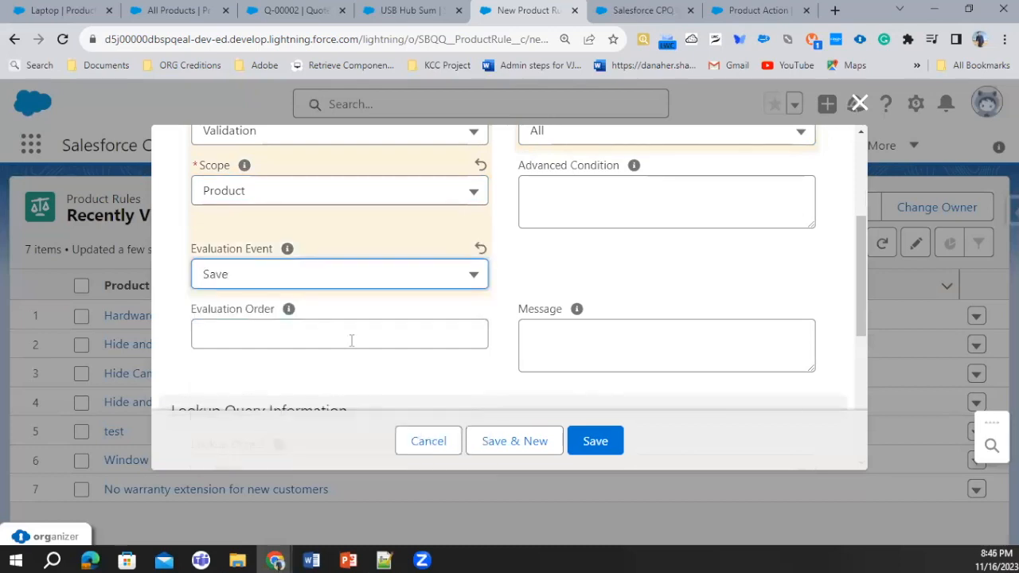
Set the rule's message to "Consider adding a USB hub when you have more than 1 USB device selected" and save the rule
scroll(481, 343, down, 1)
scroll(481, 343, down, 2)
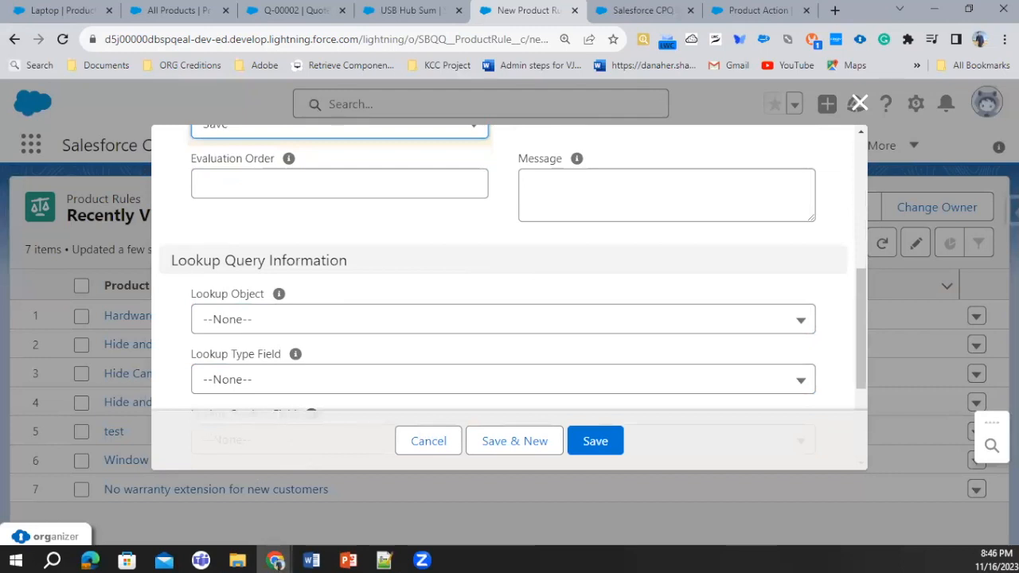
key(alt+Tab)
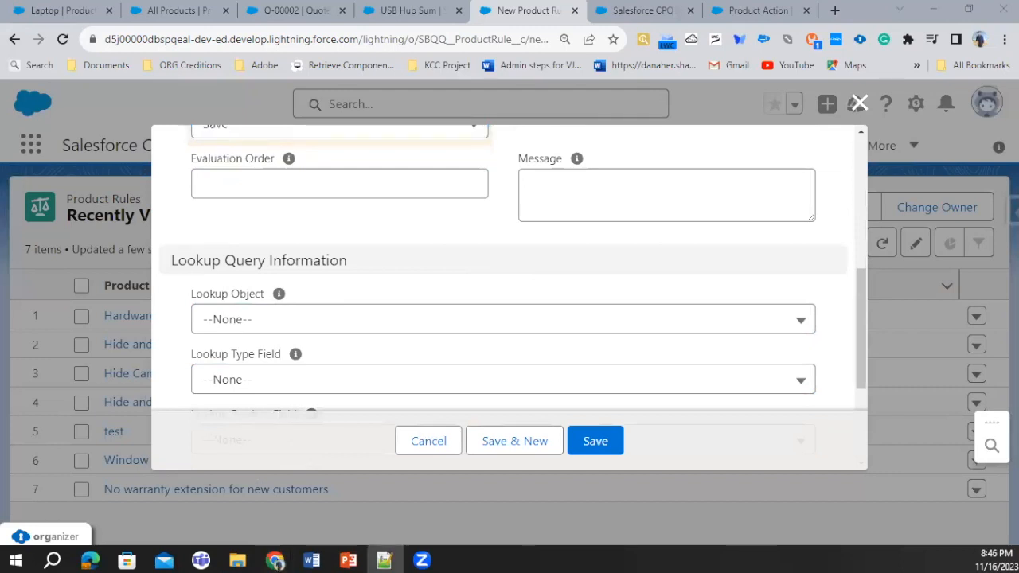
scroll(587, 316, down, 3)
scroll(564, 241, up, 5)
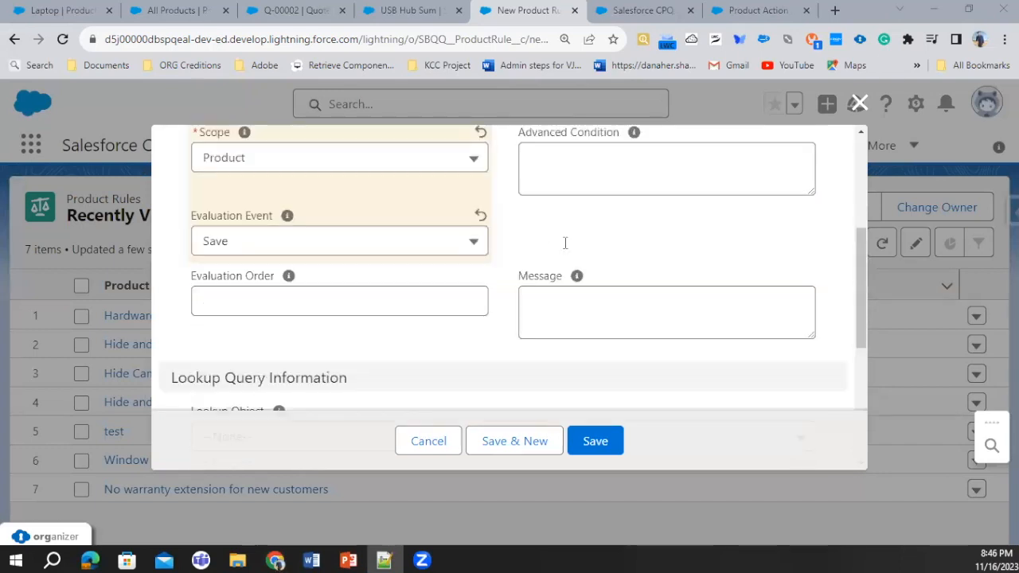
click(571, 370)
text(Consider adding a USB hub when you have more than 1 USB device selected)
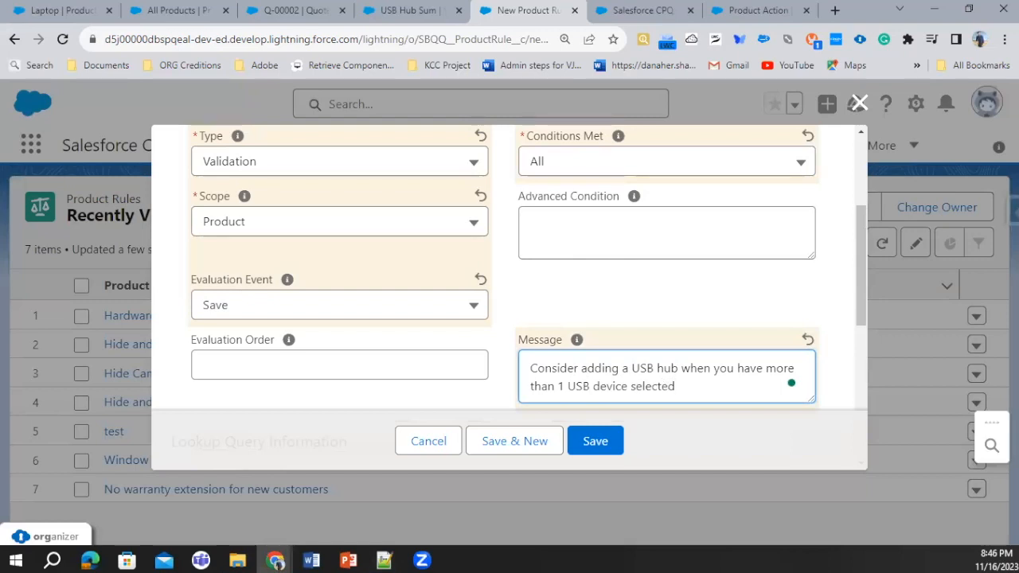
click(602, 441)
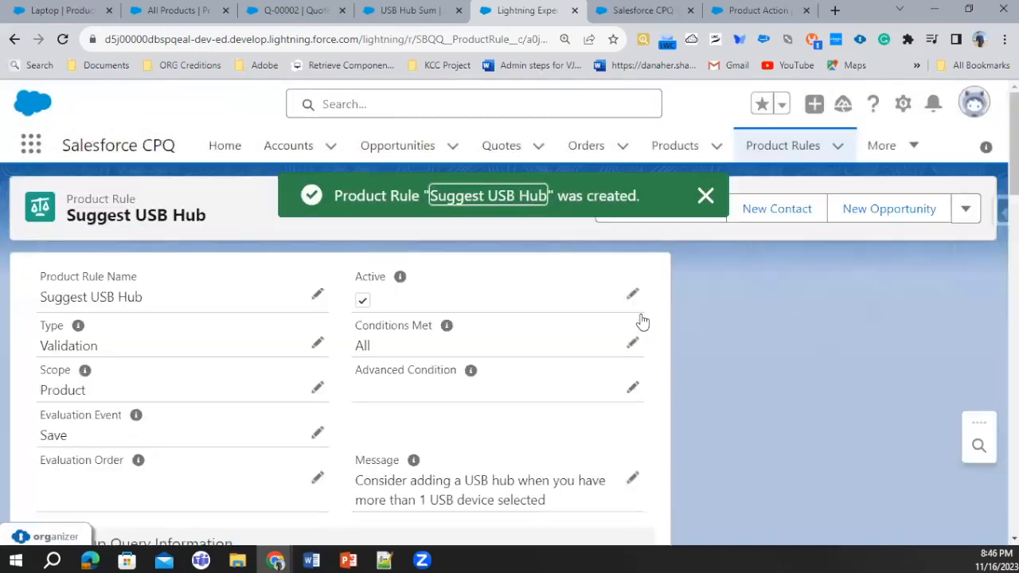
Start a new error condition on the Suggest USB Hub rule and set its index to 10
scroll(642, 320, down, 10)
click(636, 319)
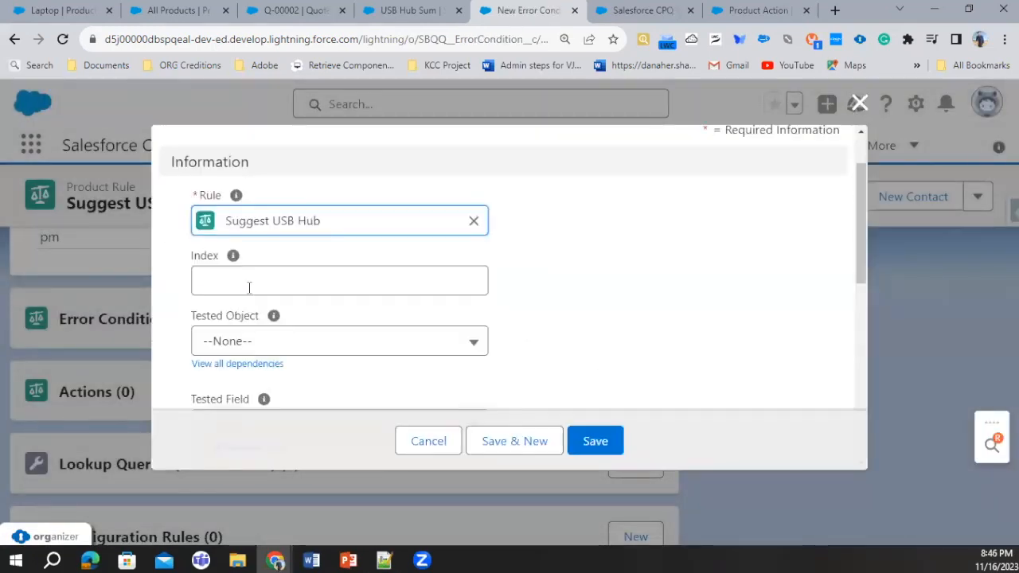
click(249, 284)
text(1)
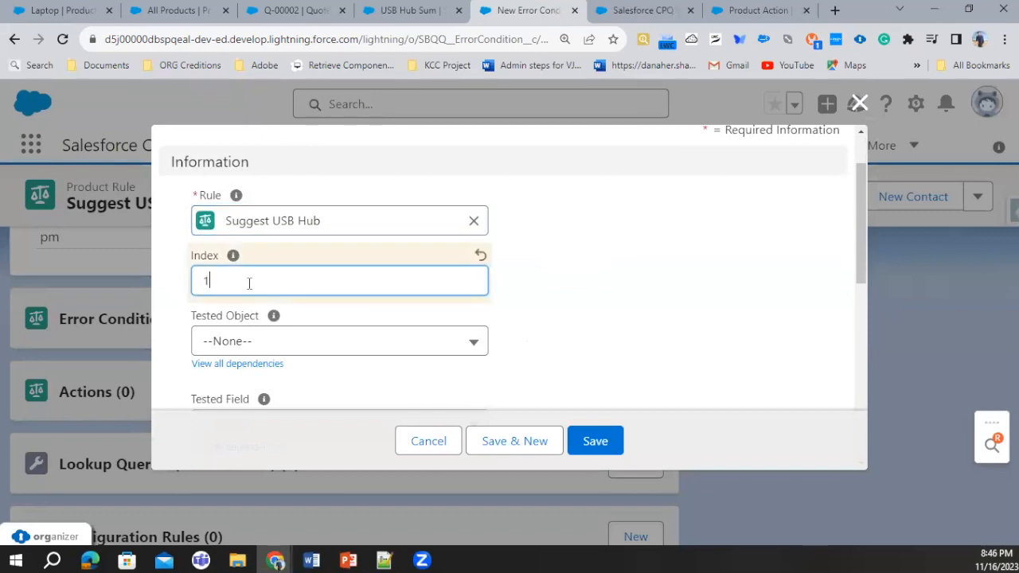
text(0)
scroll(249, 283, down, 3)
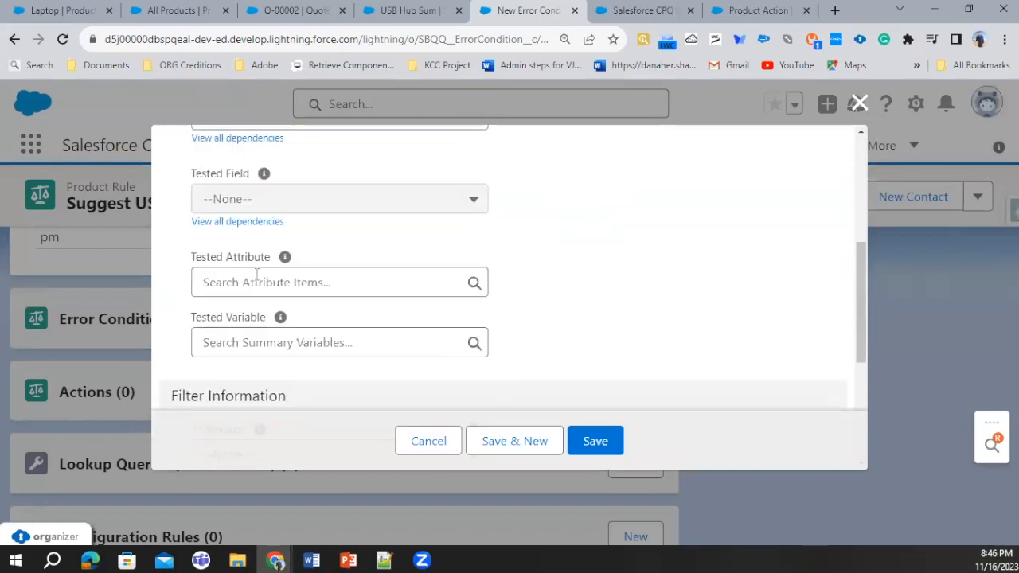
scroll(263, 262, up, 3)
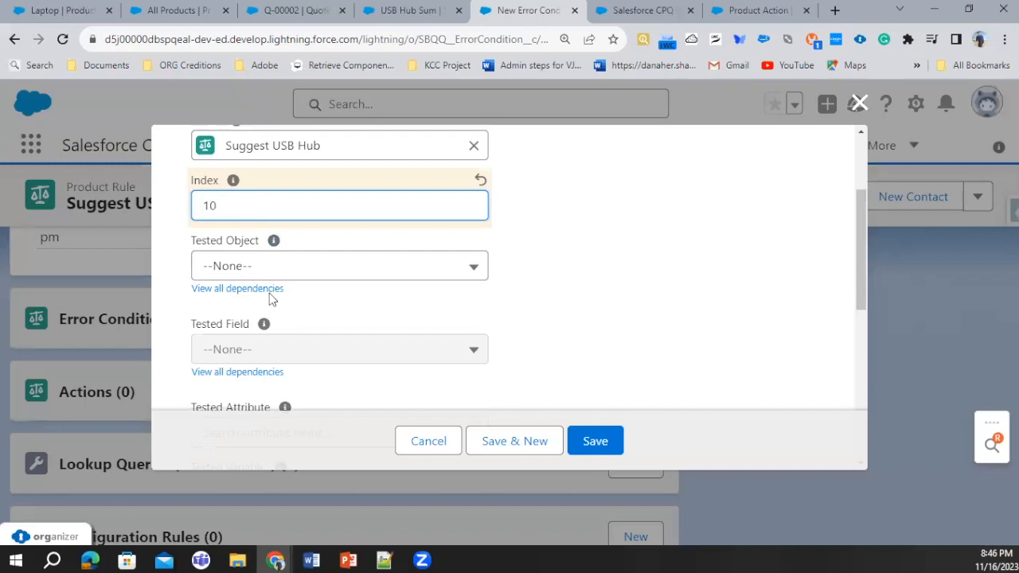
scroll(285, 346, down, 2)
Set the error condition's tested variable to the USB Sum summary variable
click(267, 293)
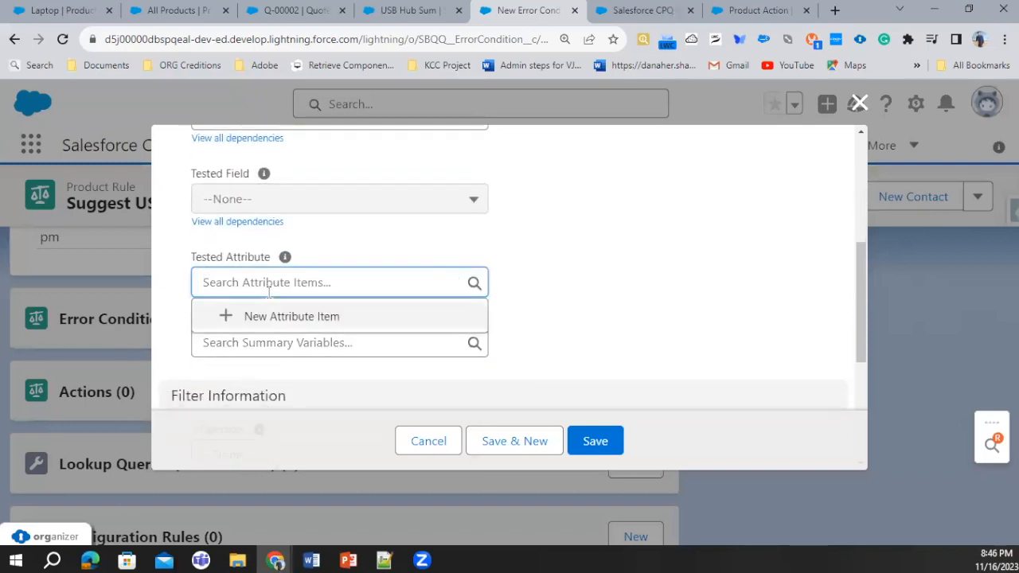
text(USB)
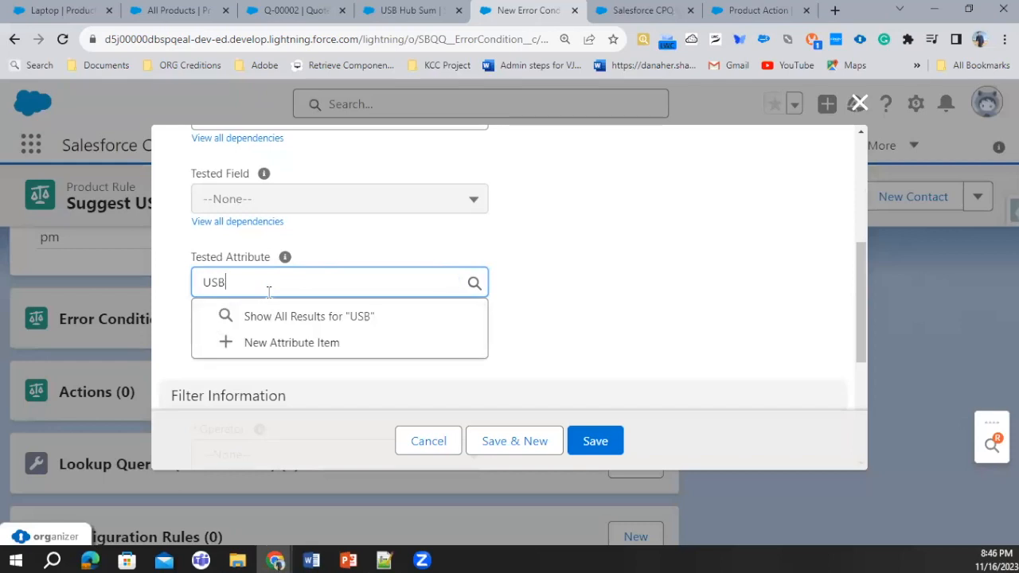
click(260, 383)
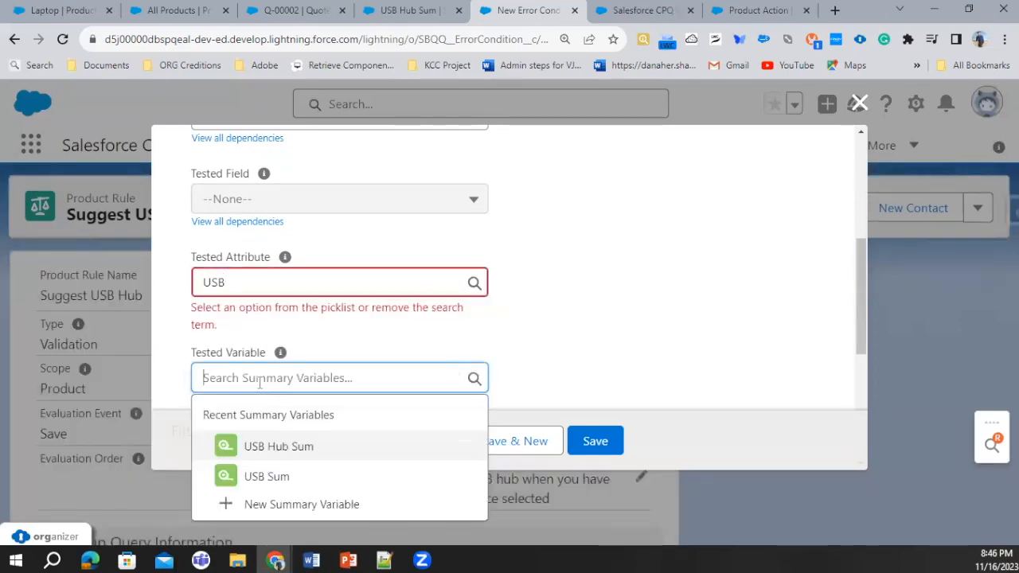
click(279, 478)
scroll(348, 353, down, 3)
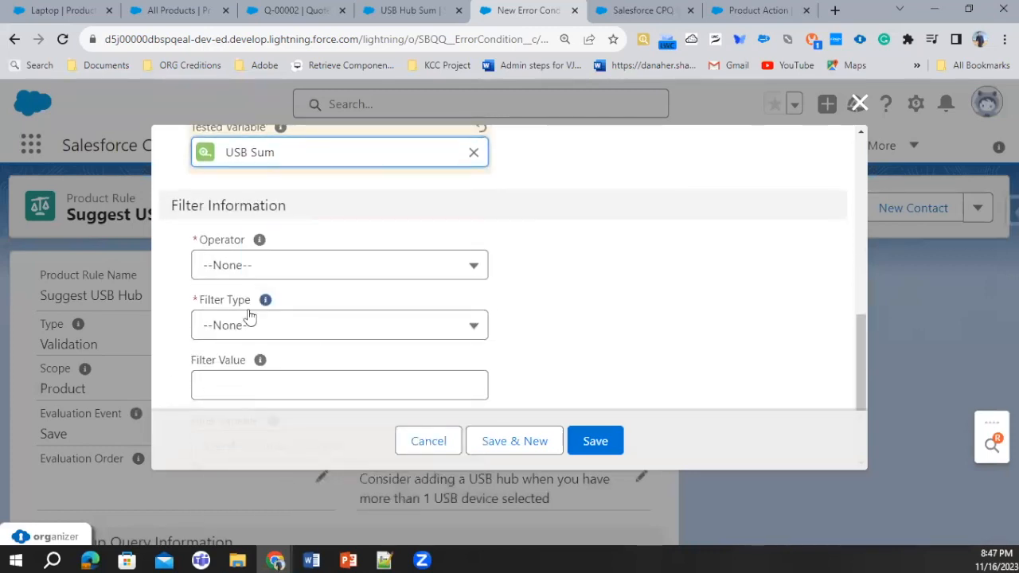
Set the condition's operator to greater than, filter type to Value and filter value to 1, and try to save it
click(250, 266)
click(290, 472)
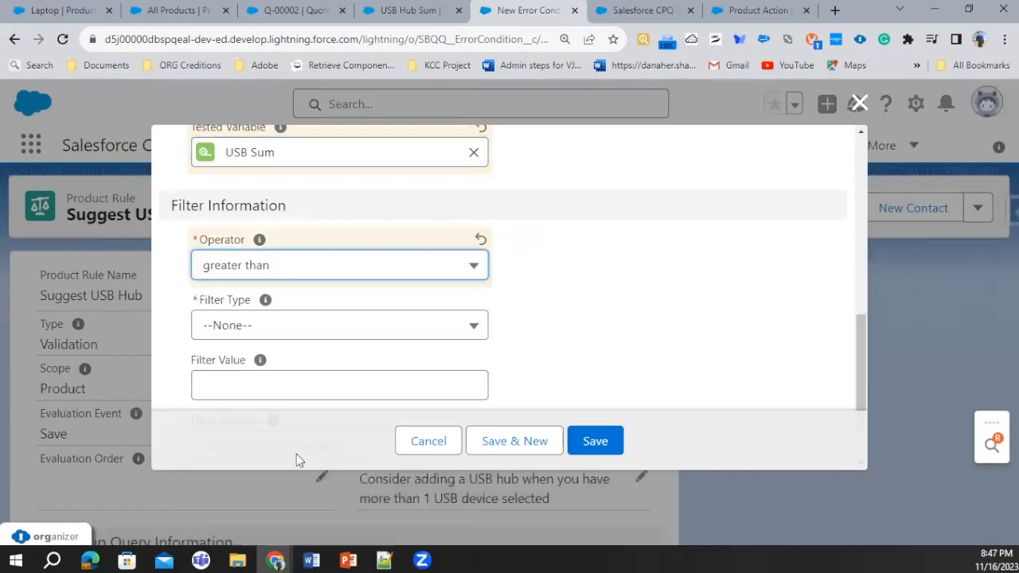
click(311, 324)
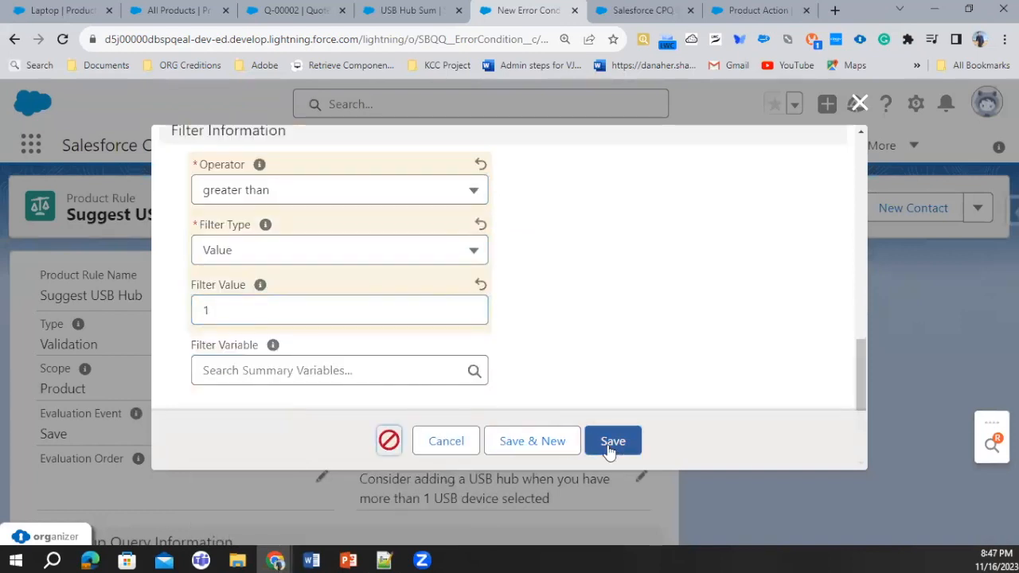
click(608, 448)
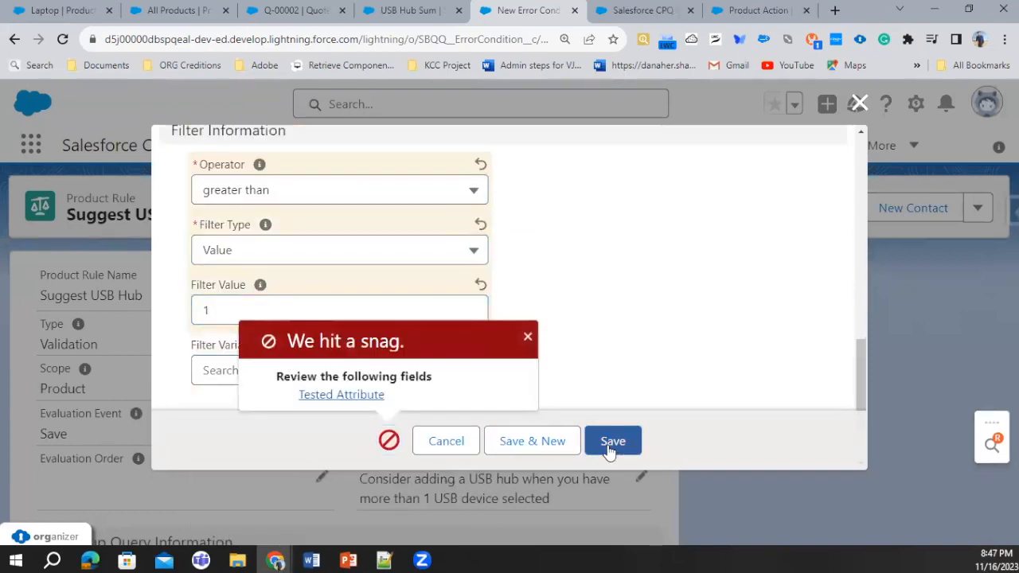
Clear the stray search text from the Tested Attribute field and save the error condition
click(341, 395)
mouse_move(279, 233)
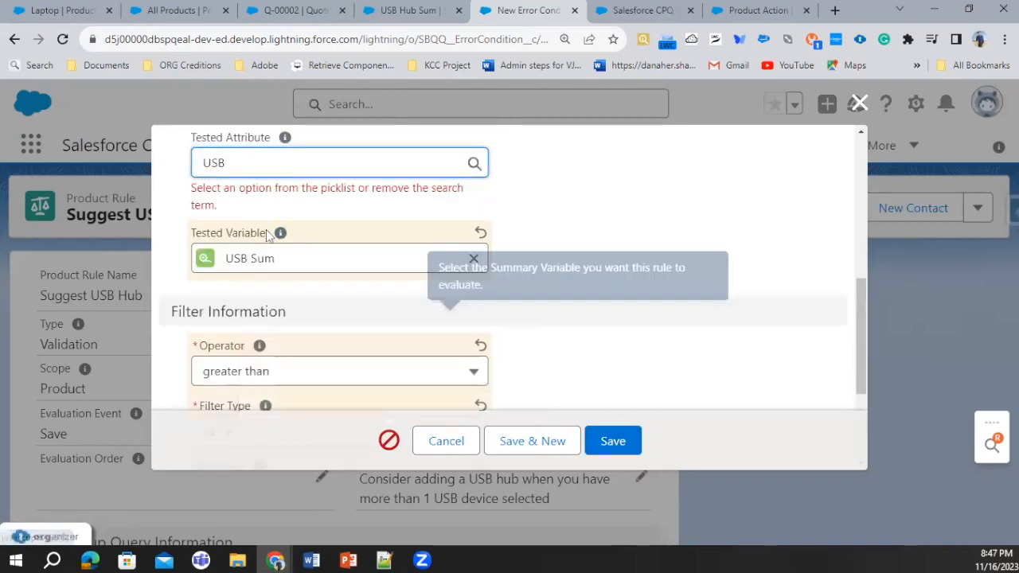
scroll(270, 243, up, 1)
key(BackSpace)
key(BackSpace)
key(BackSpace)
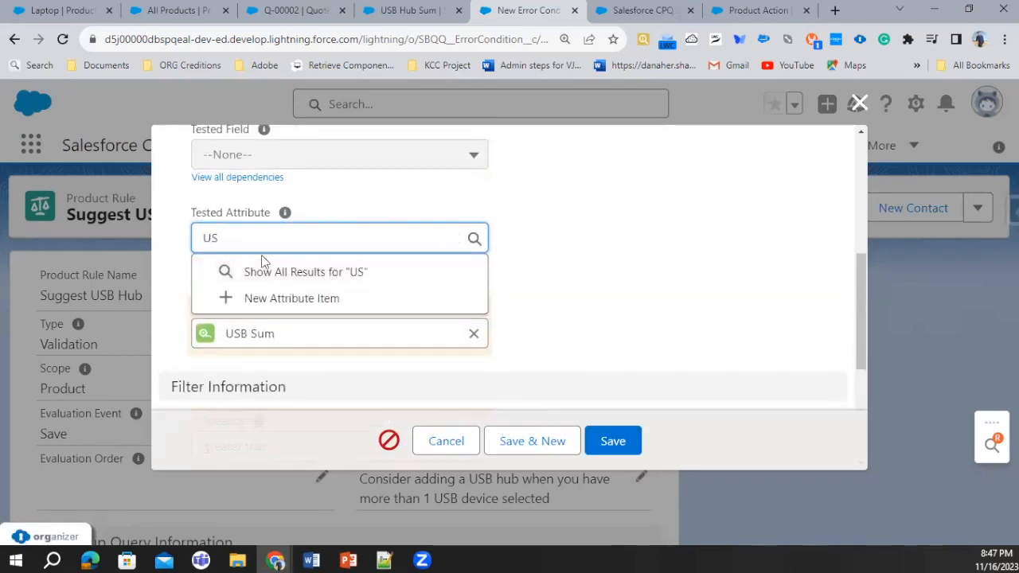
click(729, 278)
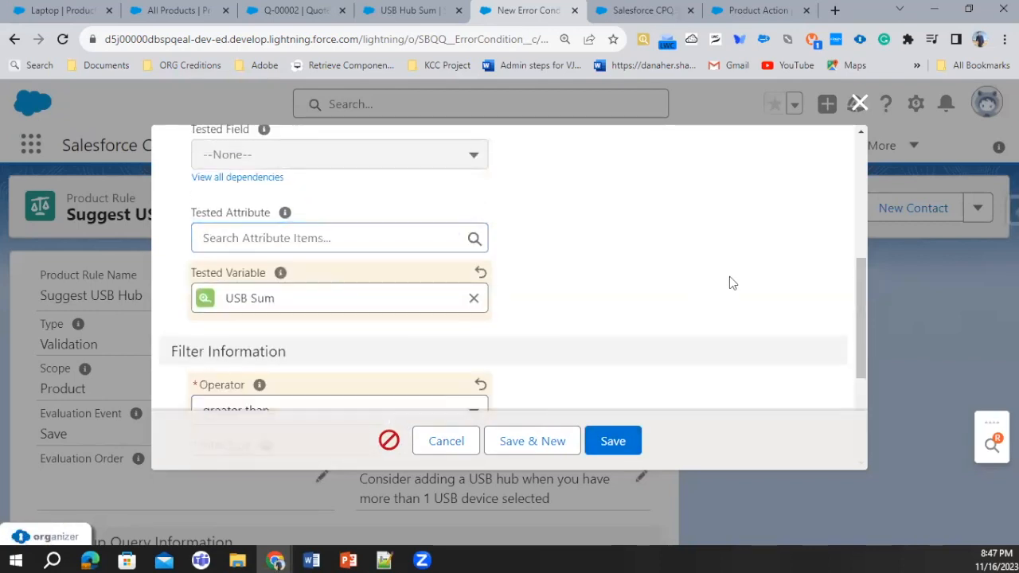
click(638, 452)
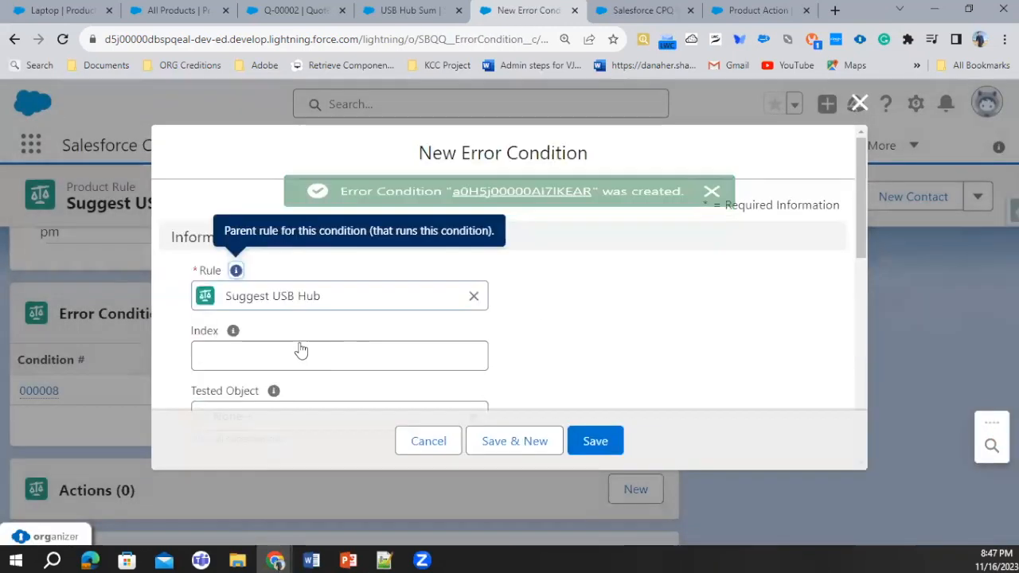
Set the tested variable of the second error condition to USB Hub Sum
scroll(310, 353, down, 2)
click(334, 268)
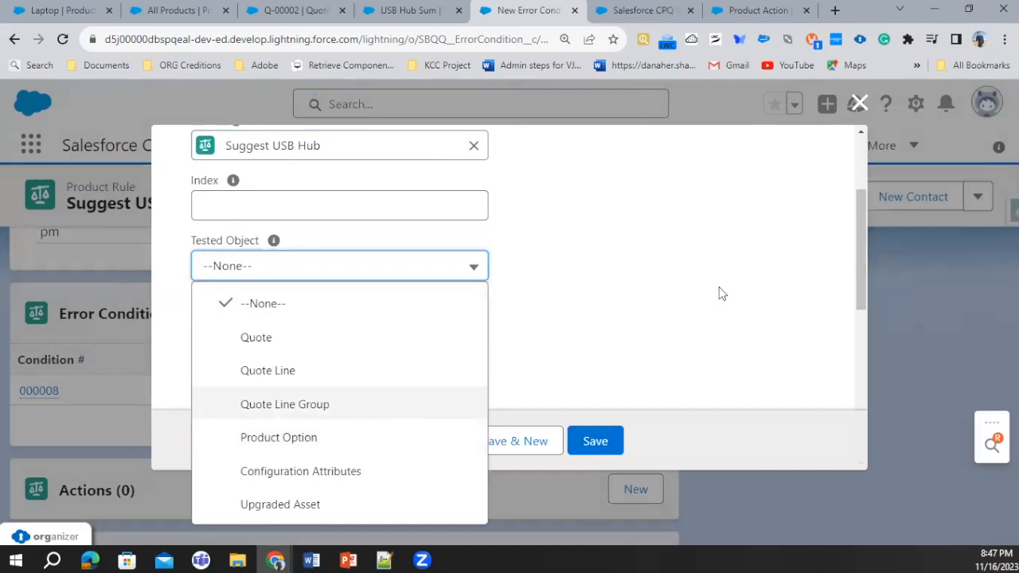
click(721, 293)
scroll(240, 357, down, 2)
click(276, 353)
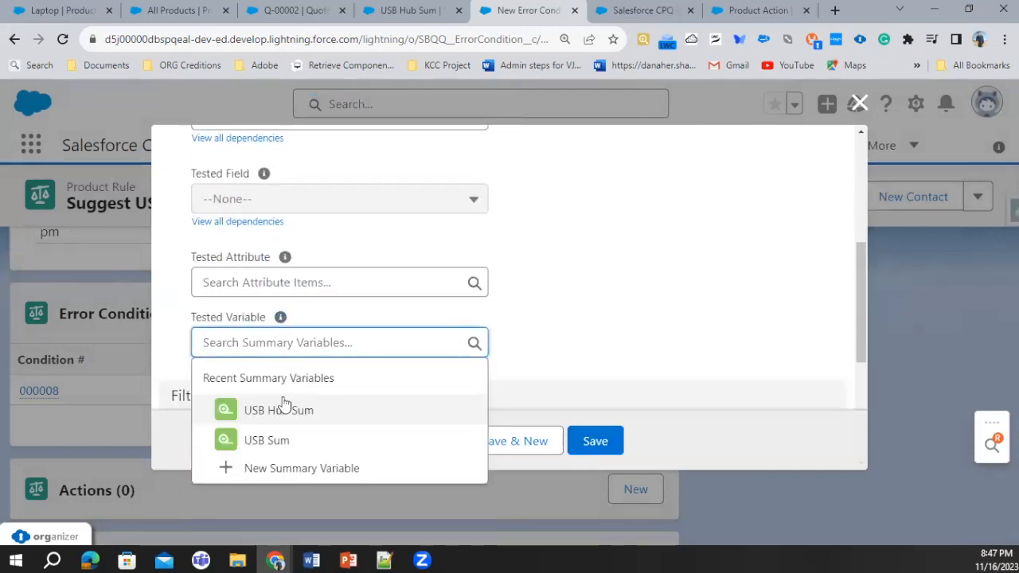
click(279, 408)
scroll(318, 366, down, 2)
Set the second condition's operator to equals, filter type to Value and filter value to 0, and save it
click(273, 303)
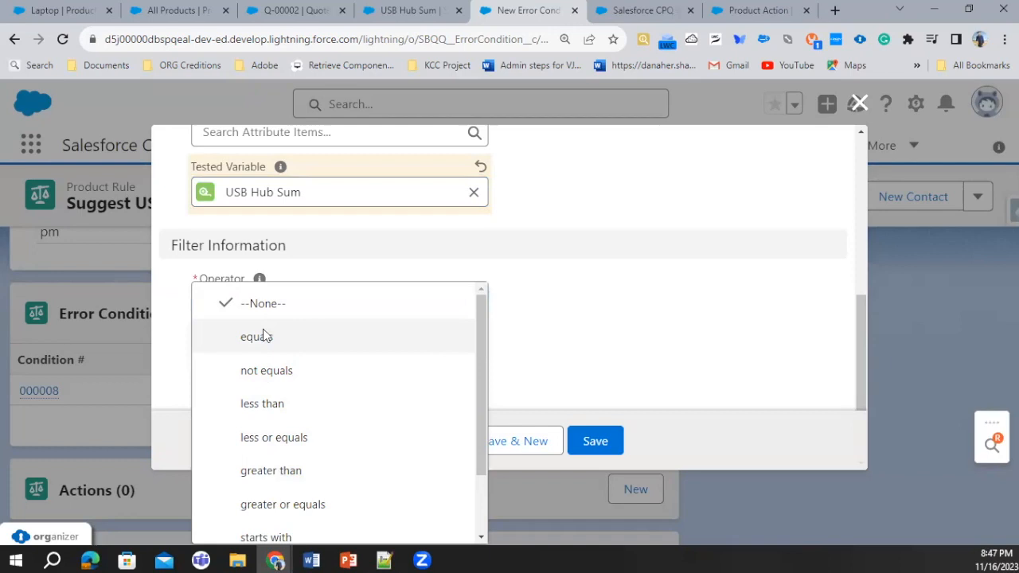
click(262, 337)
click(262, 374)
click(255, 470)
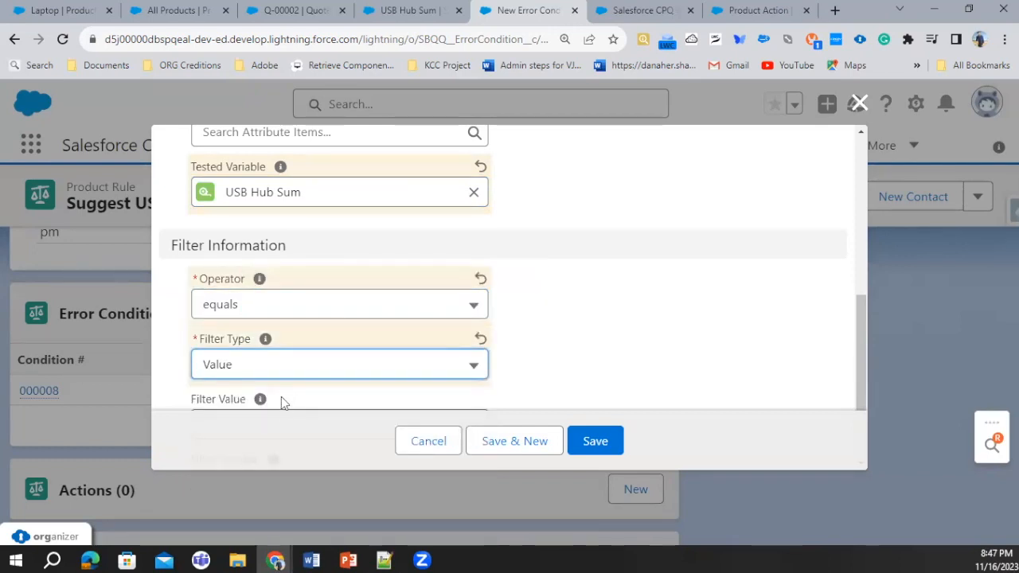
scroll(283, 398, down, 1)
click(262, 359)
text(0)
click(601, 454)
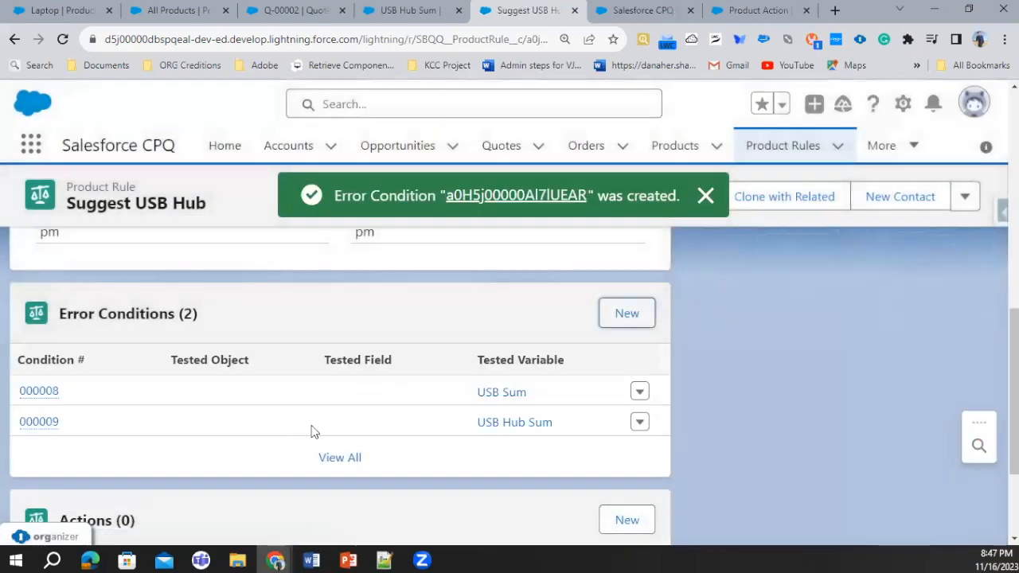
Add an active configuration rule for the Telecommuter Workstation product to the Suggest USB Hub rule and save it
scroll(474, 421, down, 3)
click(626, 503)
click(198, 331)
click(277, 382)
text(Tele)
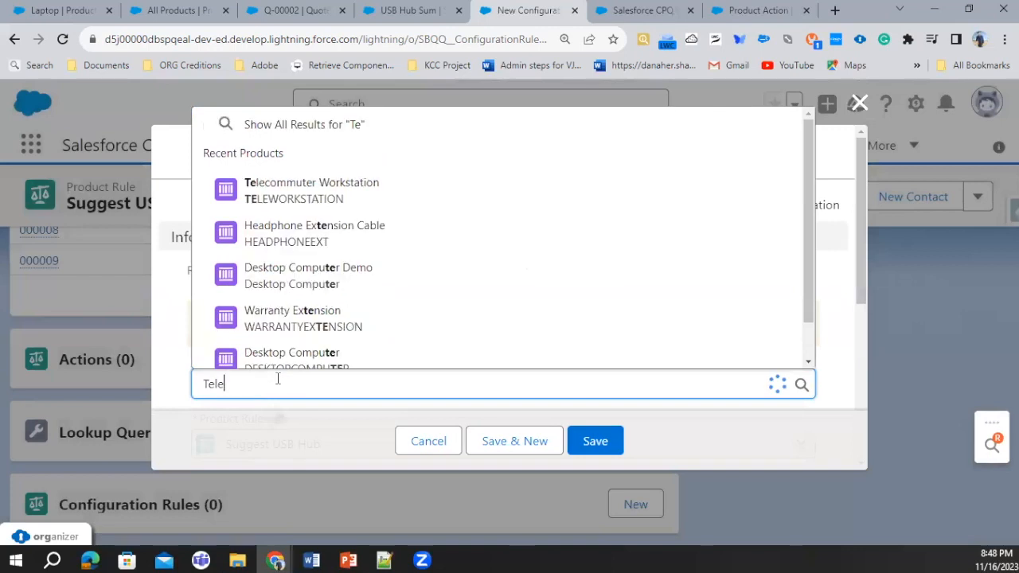
click(251, 320)
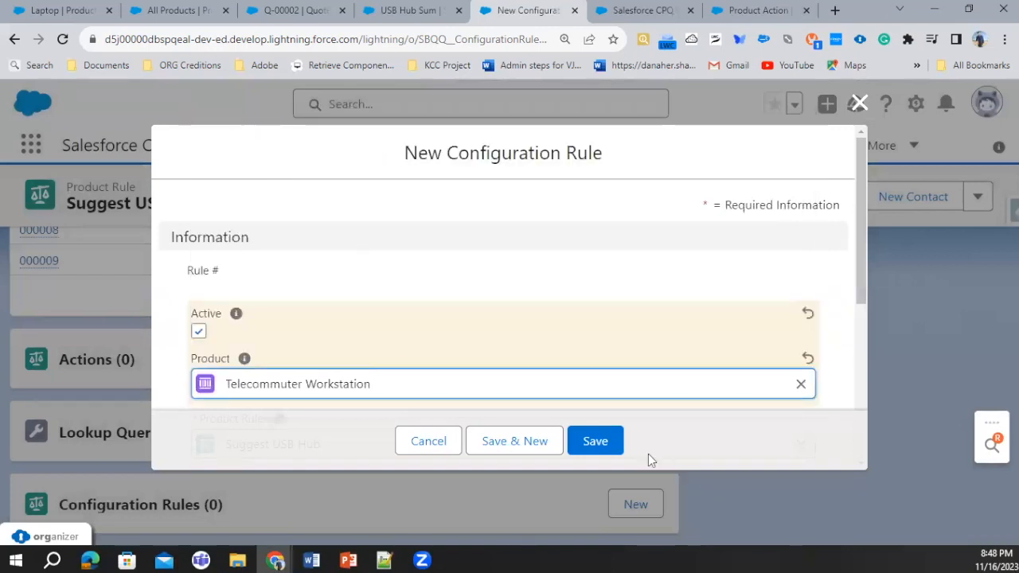
click(616, 448)
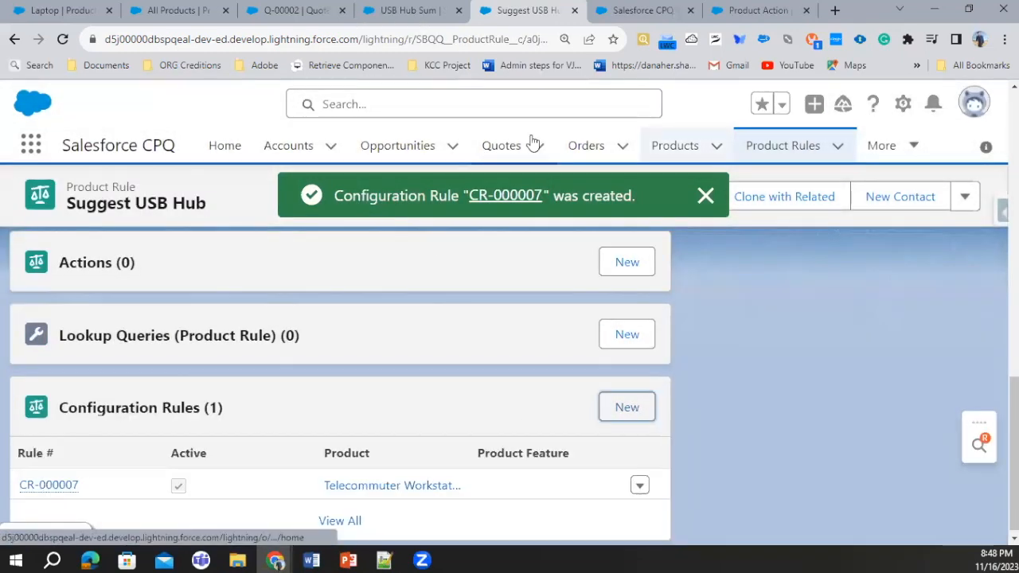
Return to quote Q-00002, edit its lines and open the Telecommuter Workstation bundle's configuration
click(410, 10)
key(ctrl+shift+Tab)
click(643, 9)
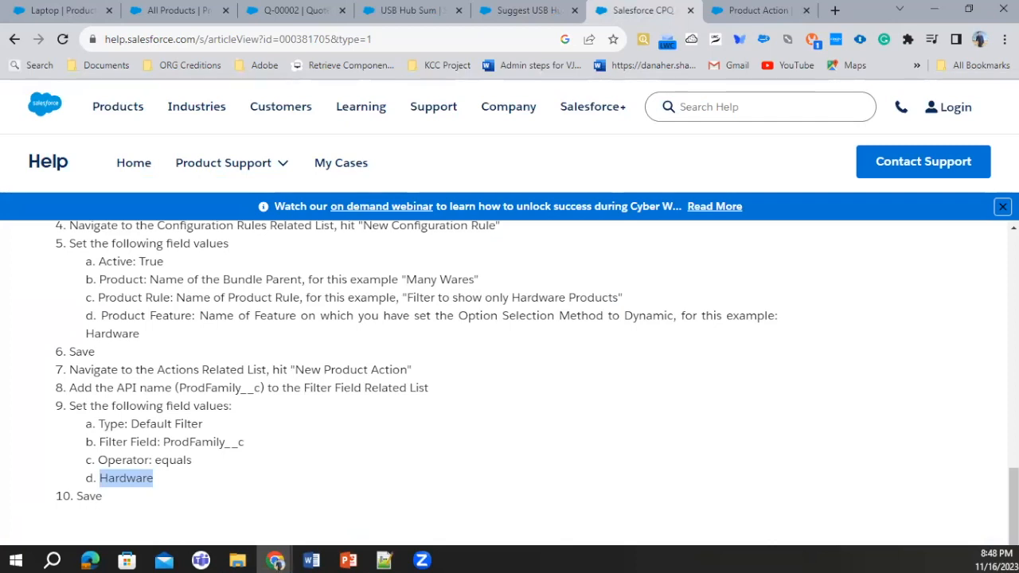
click(270, 10)
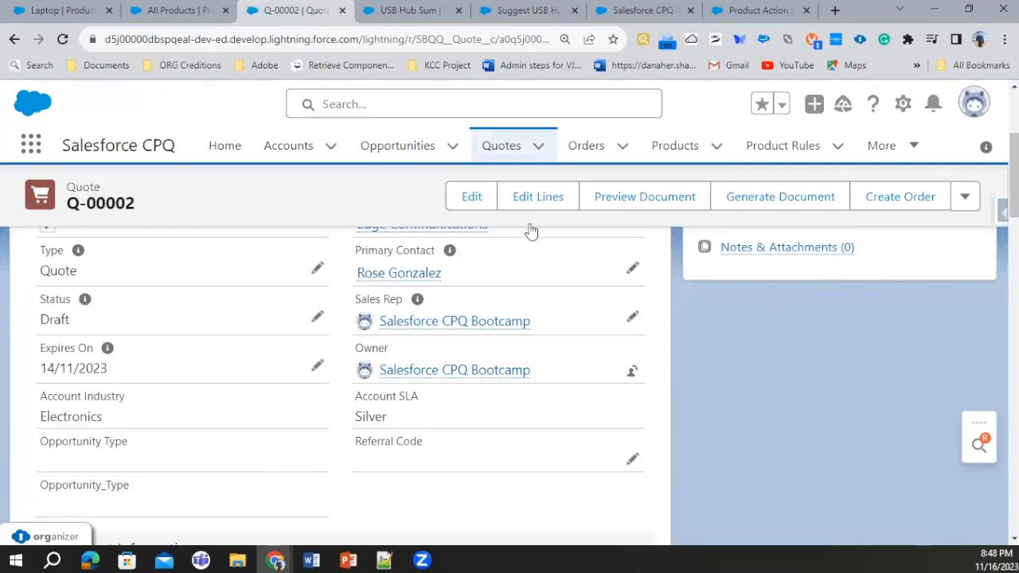
click(546, 197)
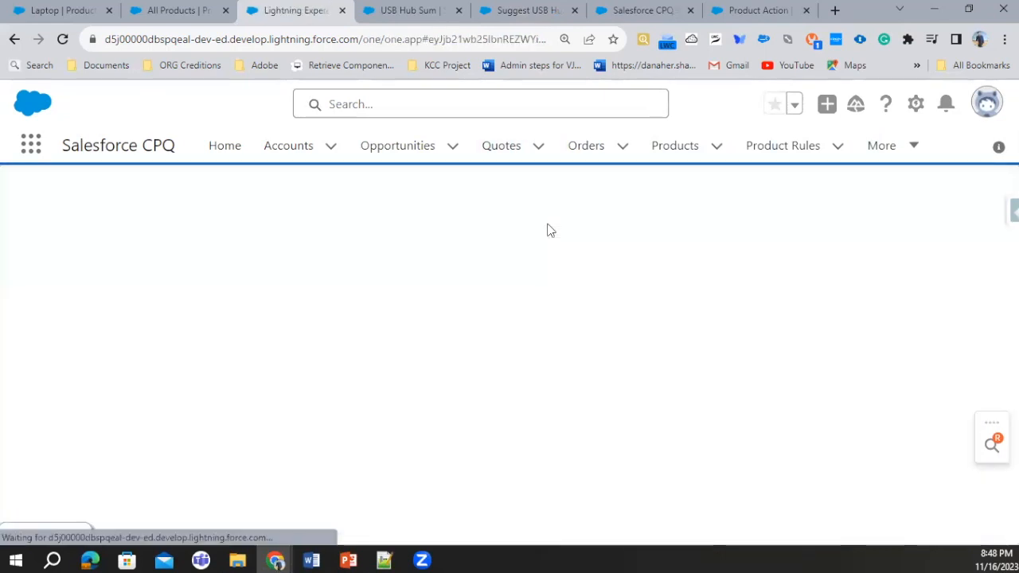
click(746, 205)
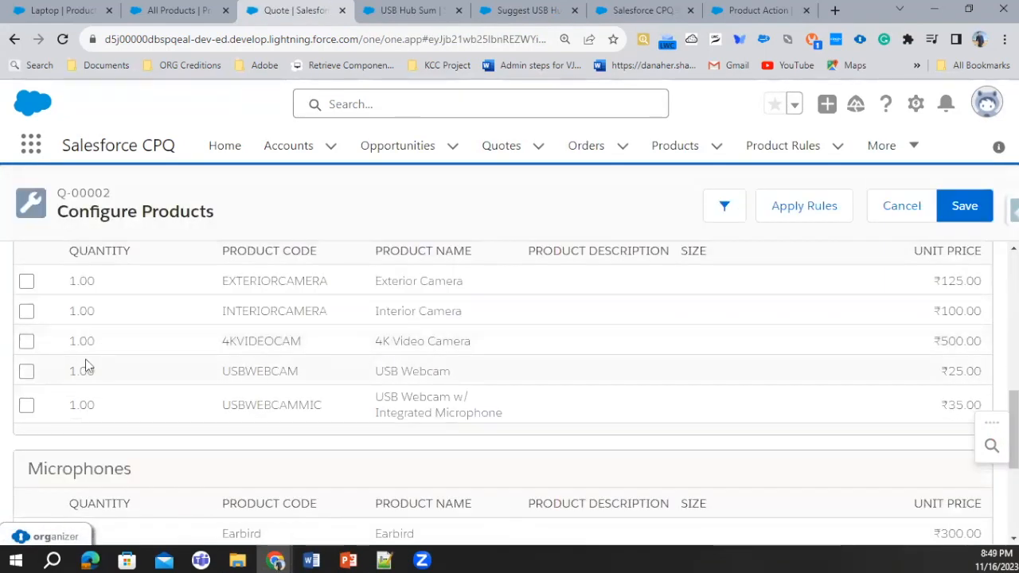
Select the USB Webcam among the cameras with quantity 5 and apply the product rules
click(79, 370)
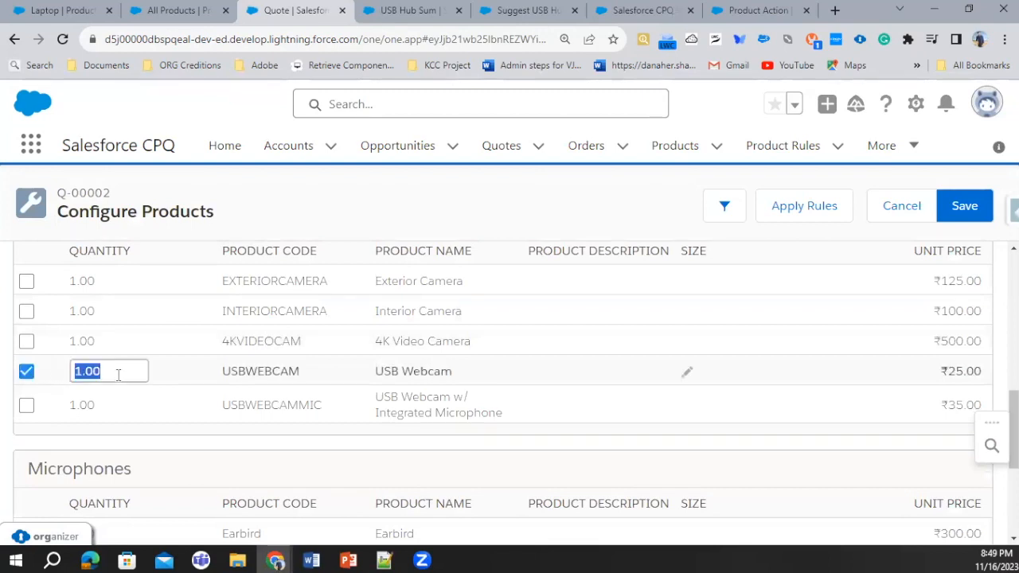
drag(118, 371, 72, 368)
text(5)
click(323, 402)
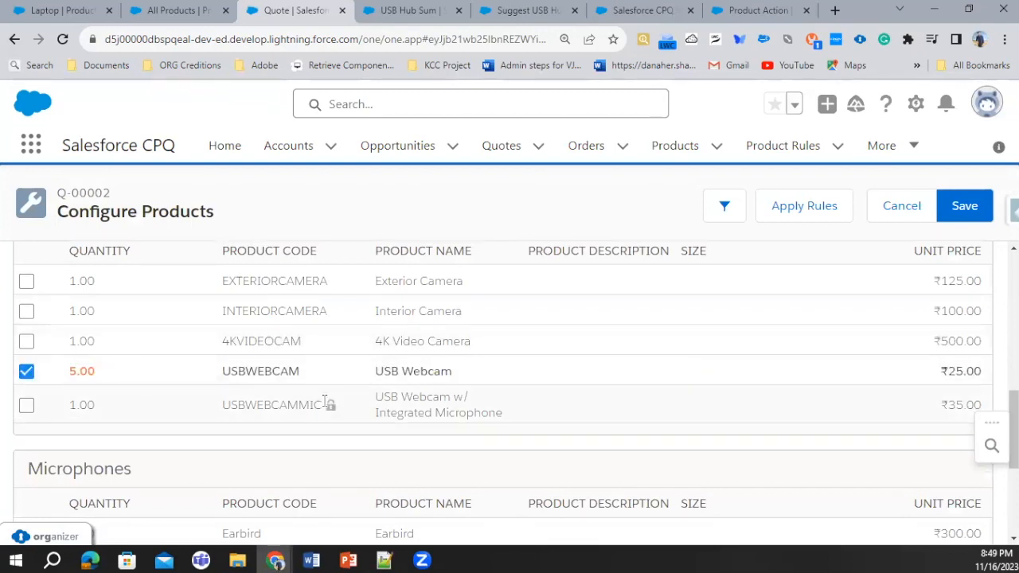
click(804, 205)
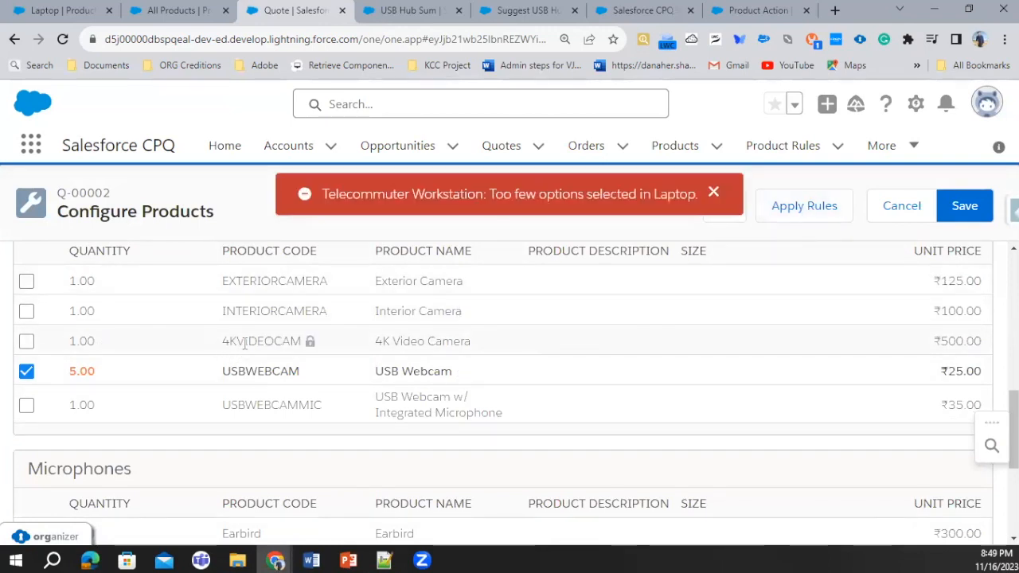
Check the bundle's microphone and system peripheral options and apply the product rules again
scroll(265, 324, down, 3)
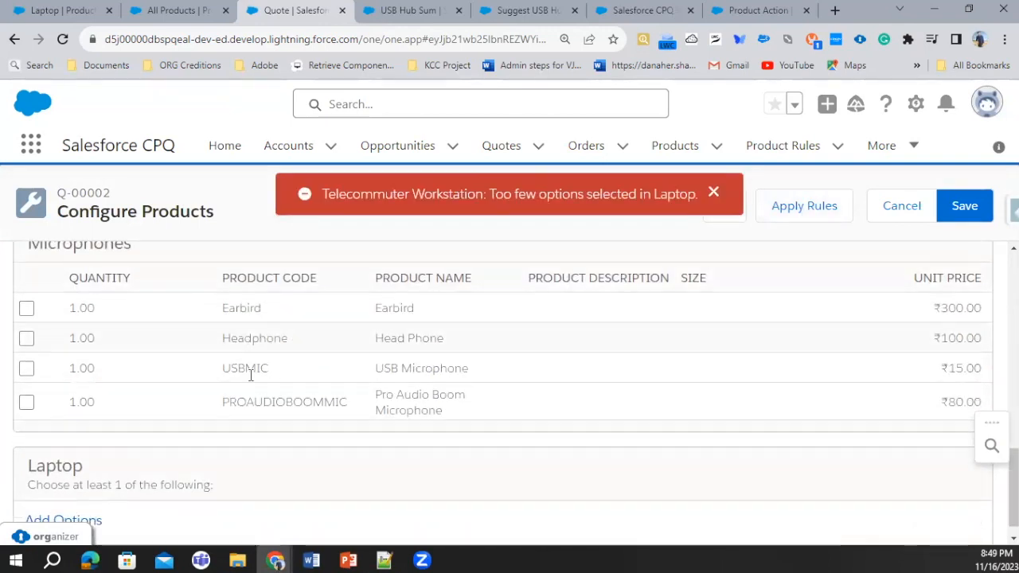
scroll(363, 401, up, 5)
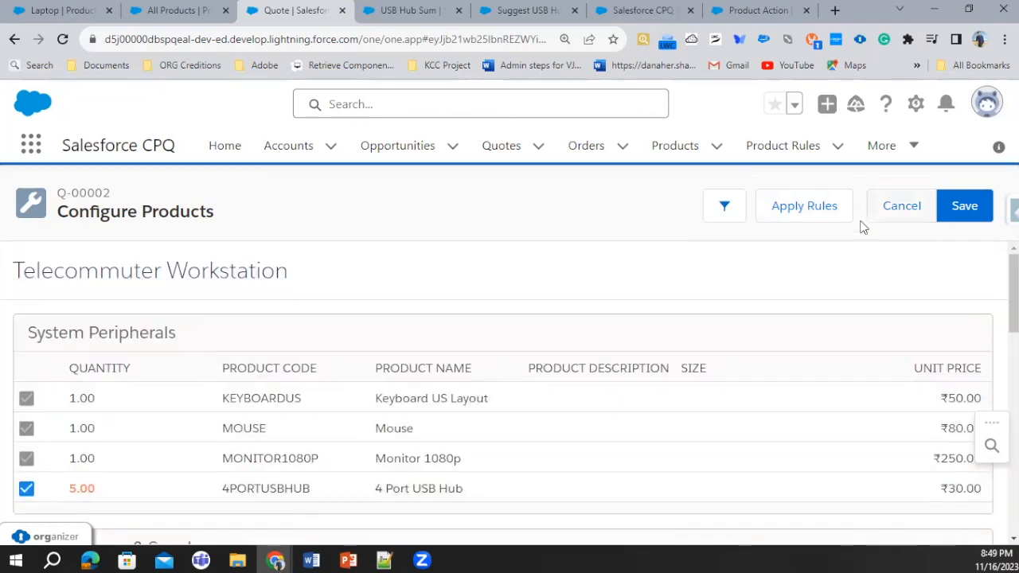
click(827, 209)
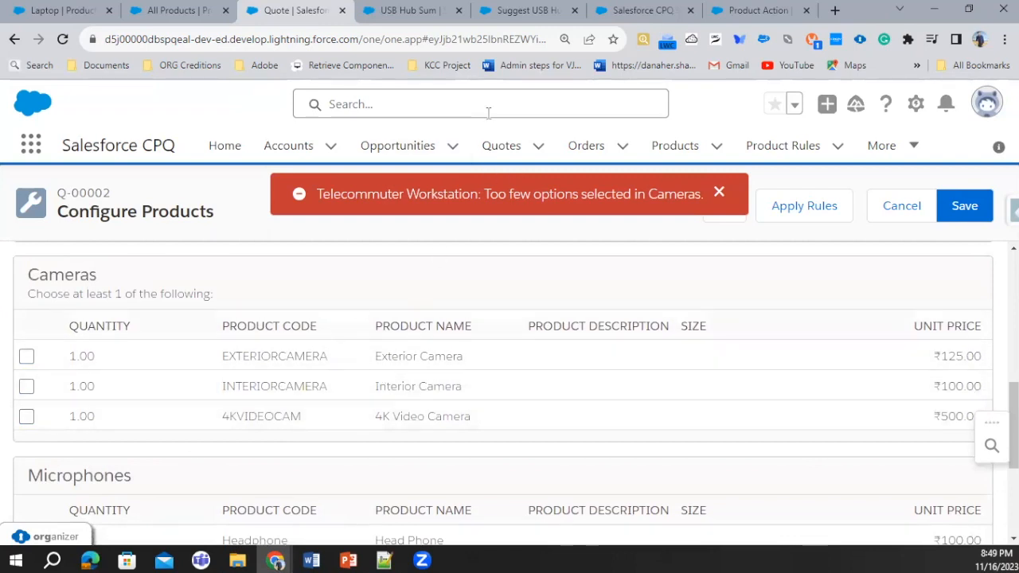
Go back to the Suggest USB Hub product rule and review its details above the error conditions
click(529, 9)
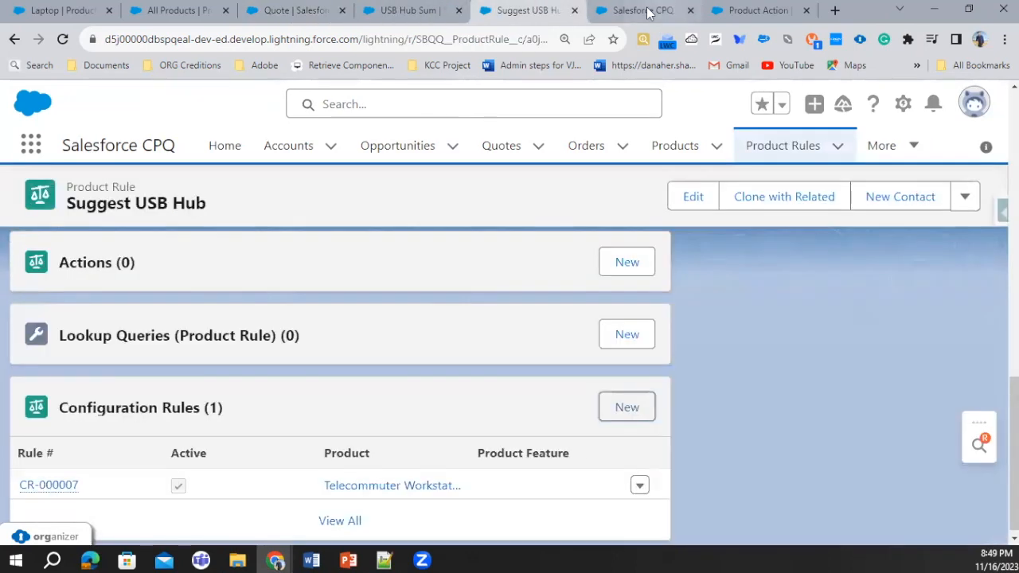
click(751, 10)
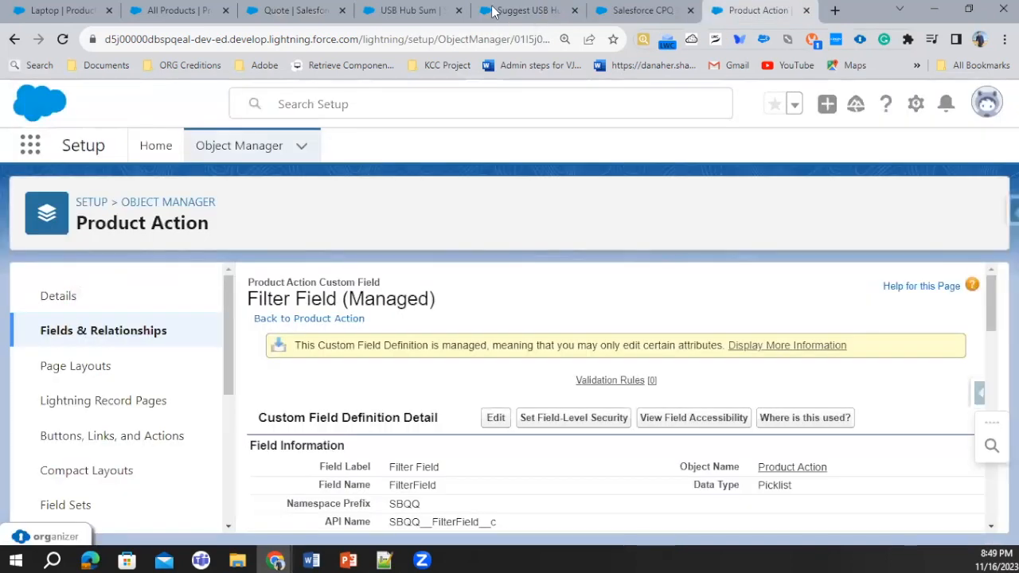
click(495, 11)
scroll(197, 230, up, 5)
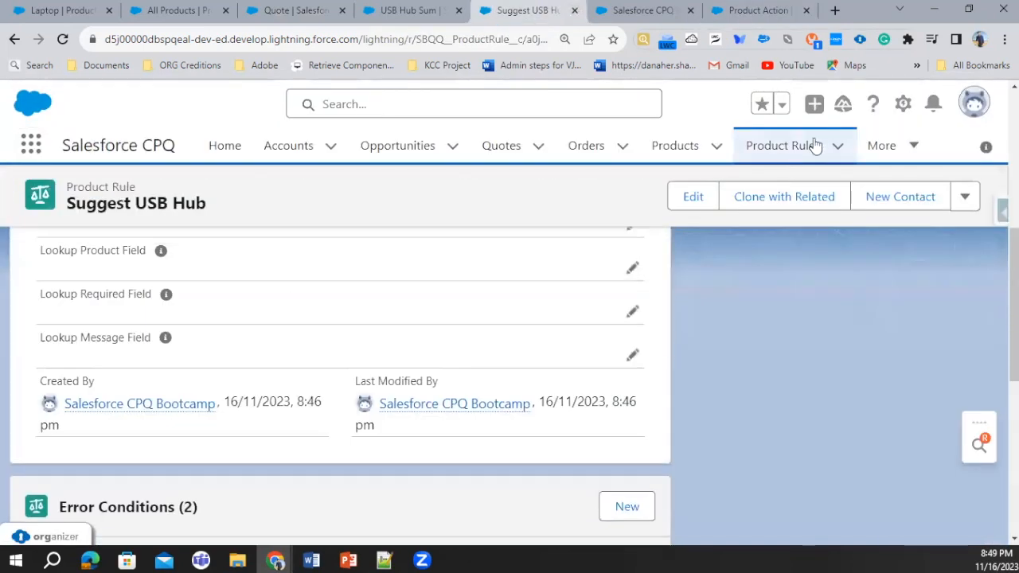
Deactivate the Hide Camera and Microphone From Telecommuter Bundle product rule and save it
click(771, 155)
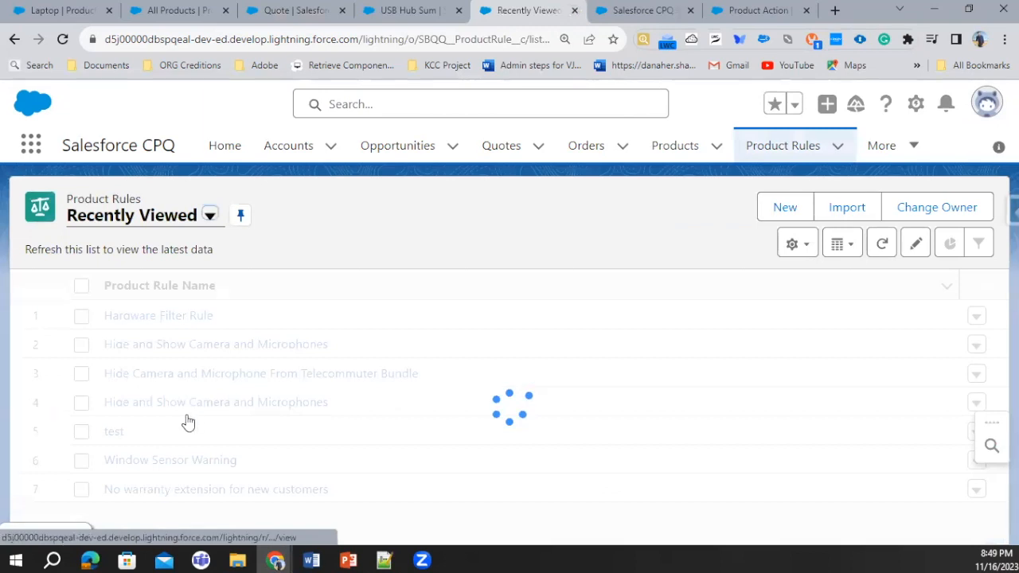
click(199, 403)
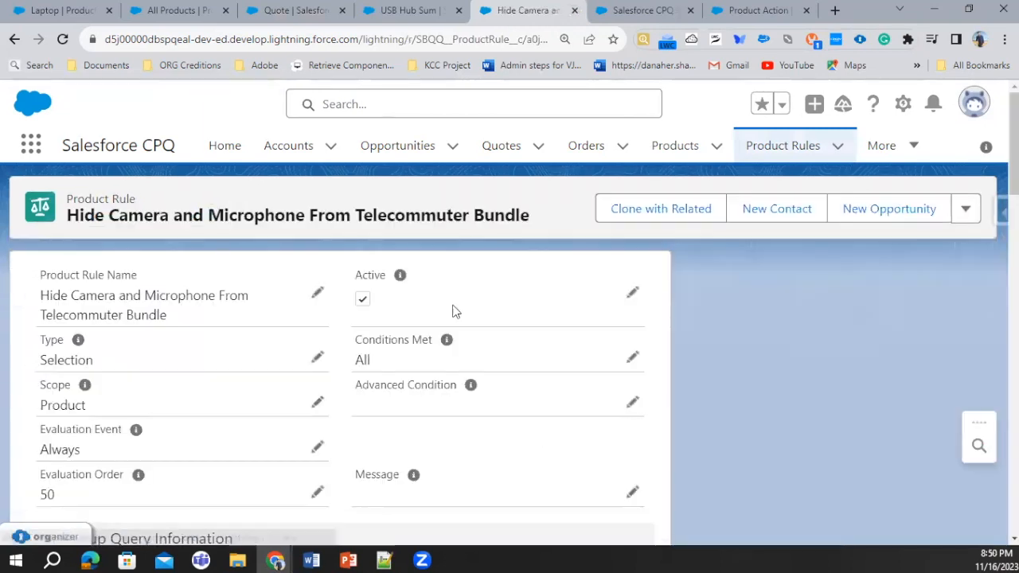
click(635, 292)
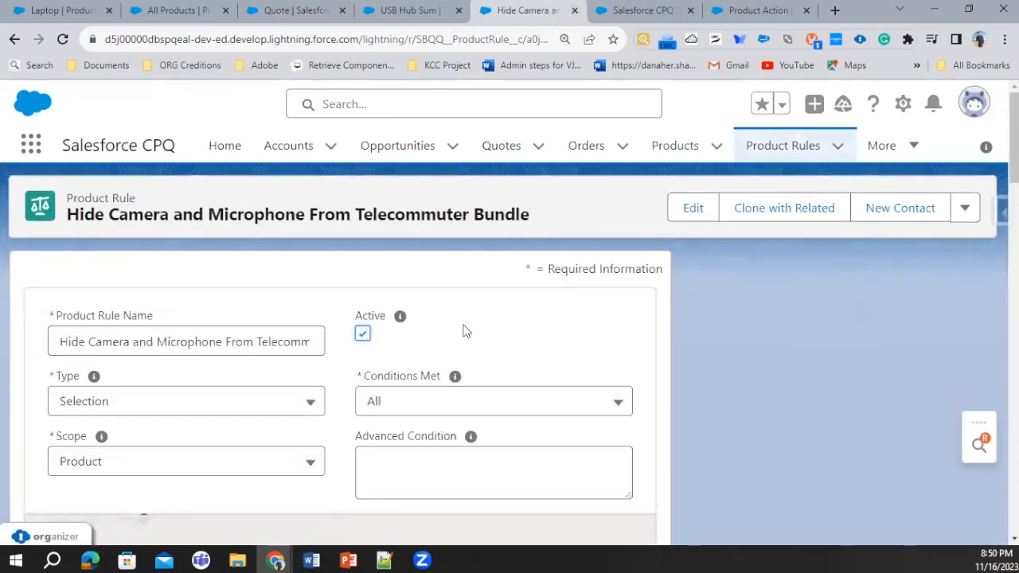
click(362, 334)
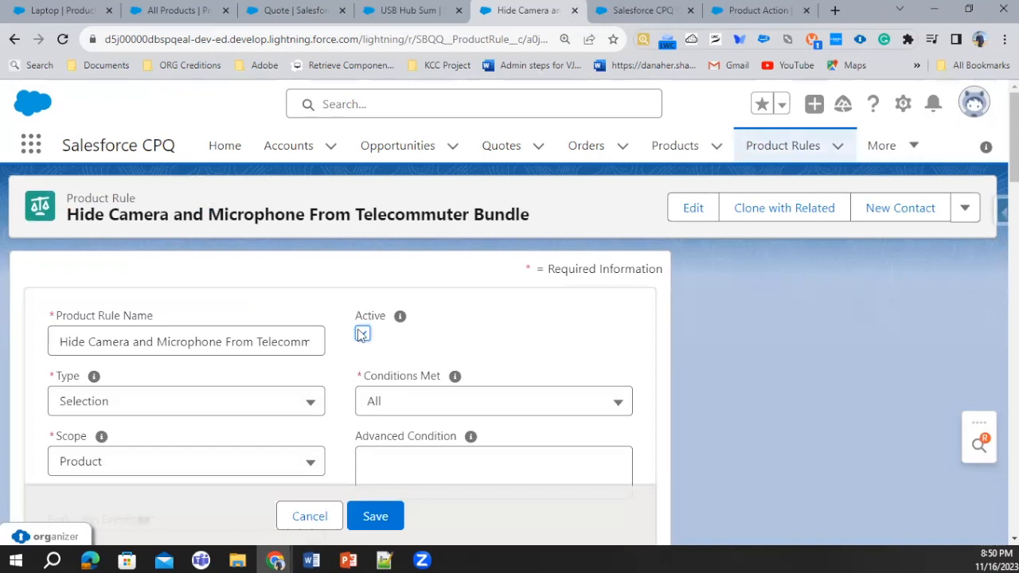
click(393, 515)
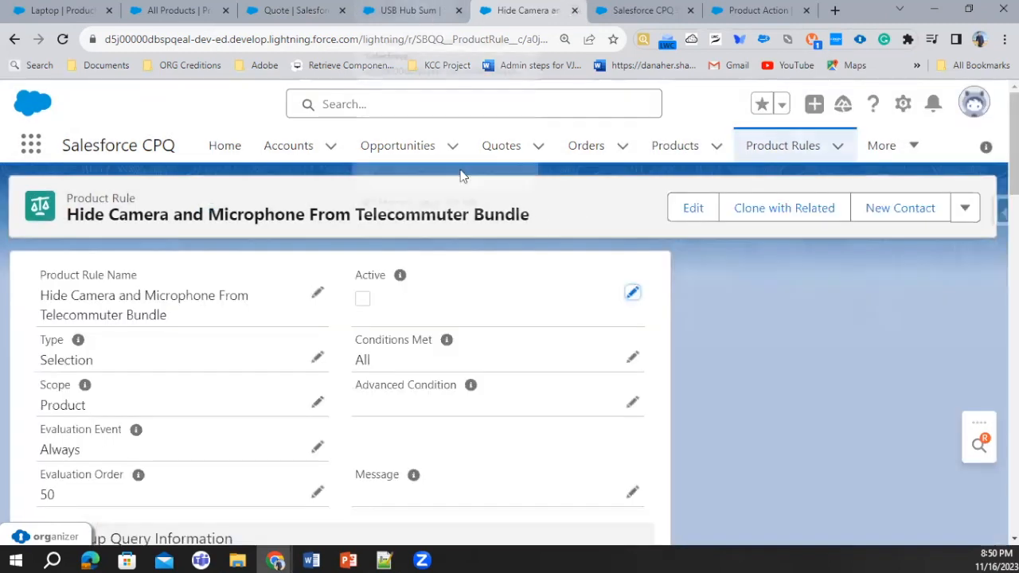
Return to quote Q-00002, cancel the bundle's configuration, search the products for "Tele" and select the Telecommuter Workstation
click(422, 6)
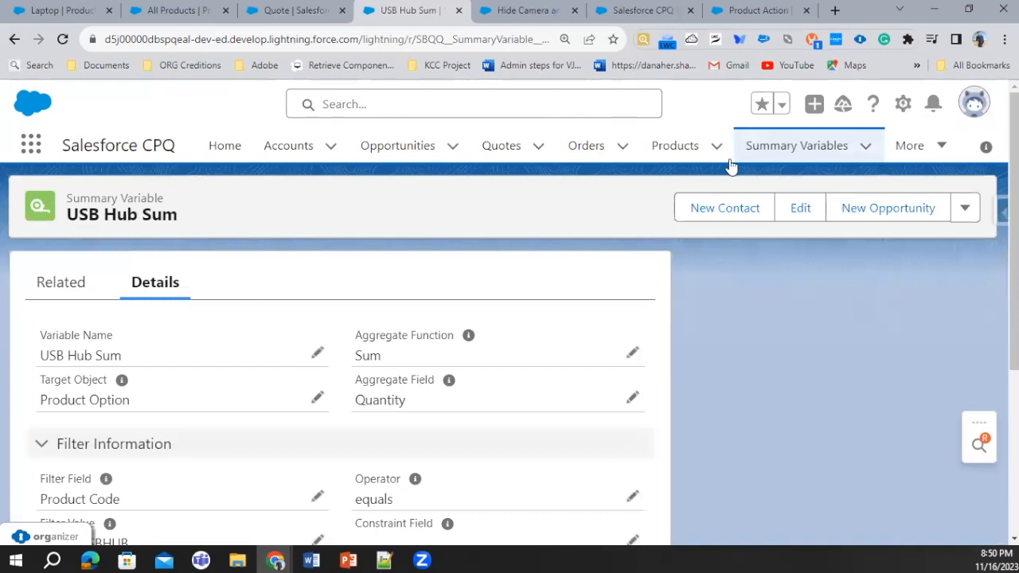
key(ctrl+shift+Tab)
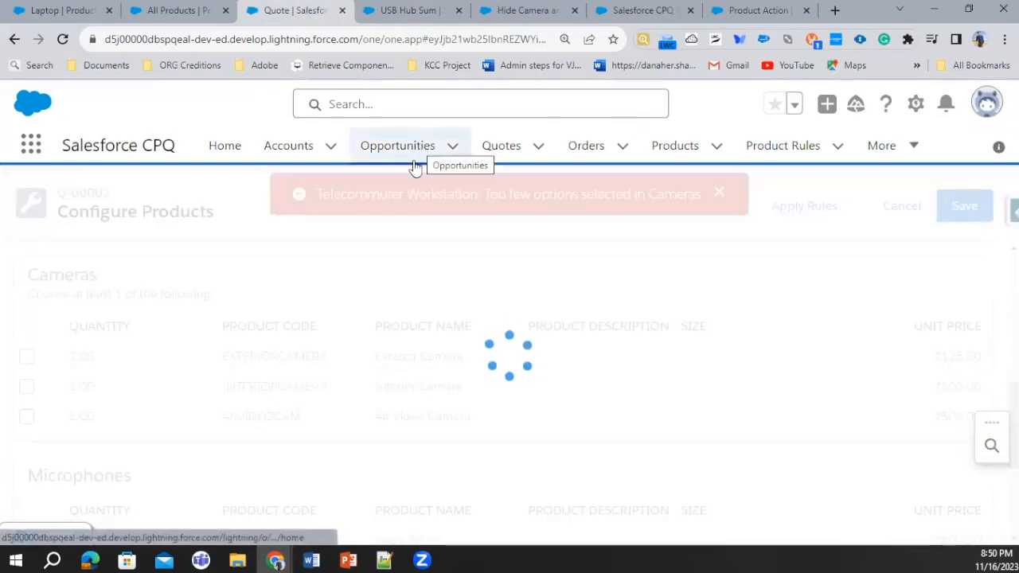
click(917, 213)
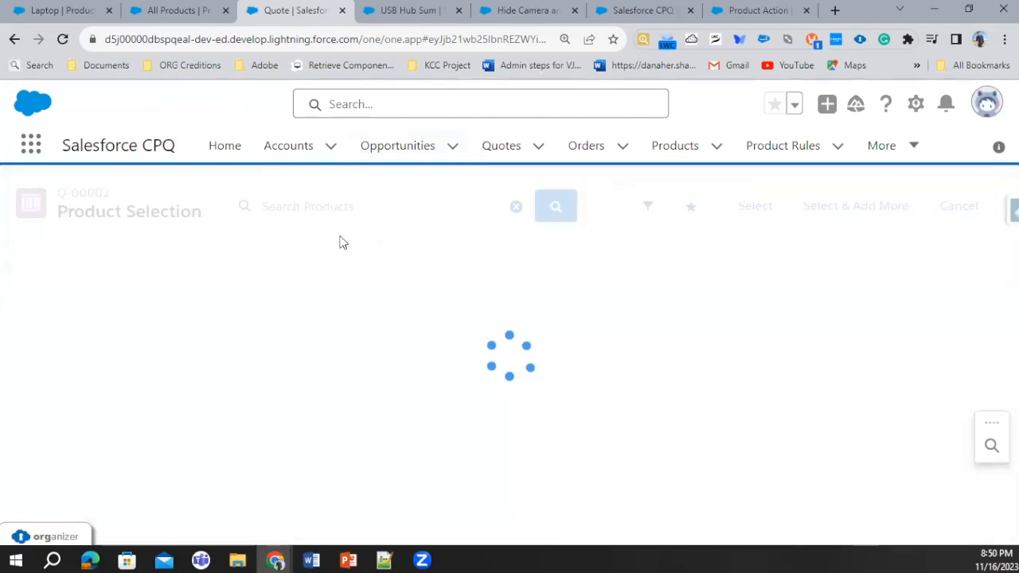
text(Tele)
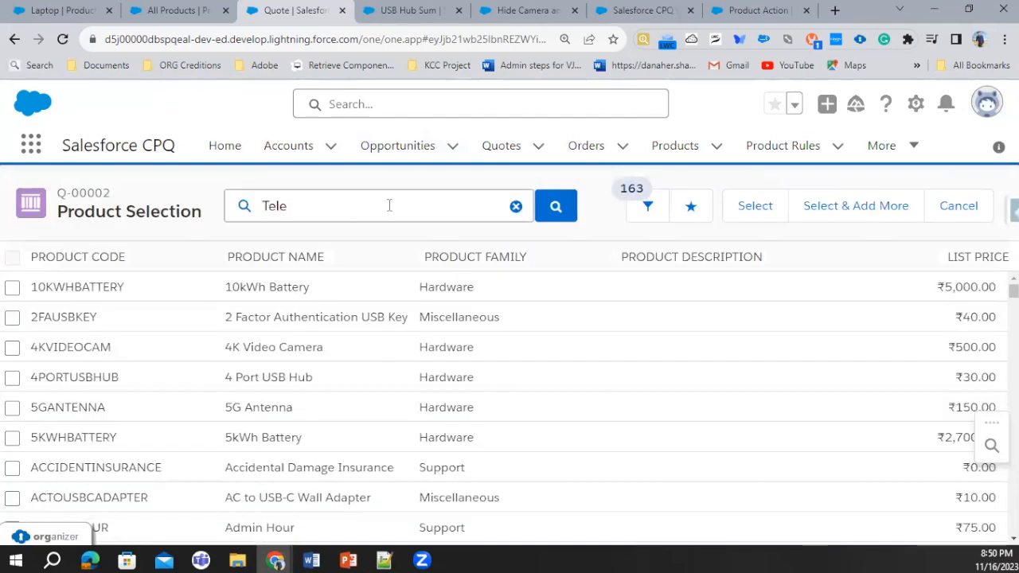
click(568, 209)
click(12, 287)
click(762, 208)
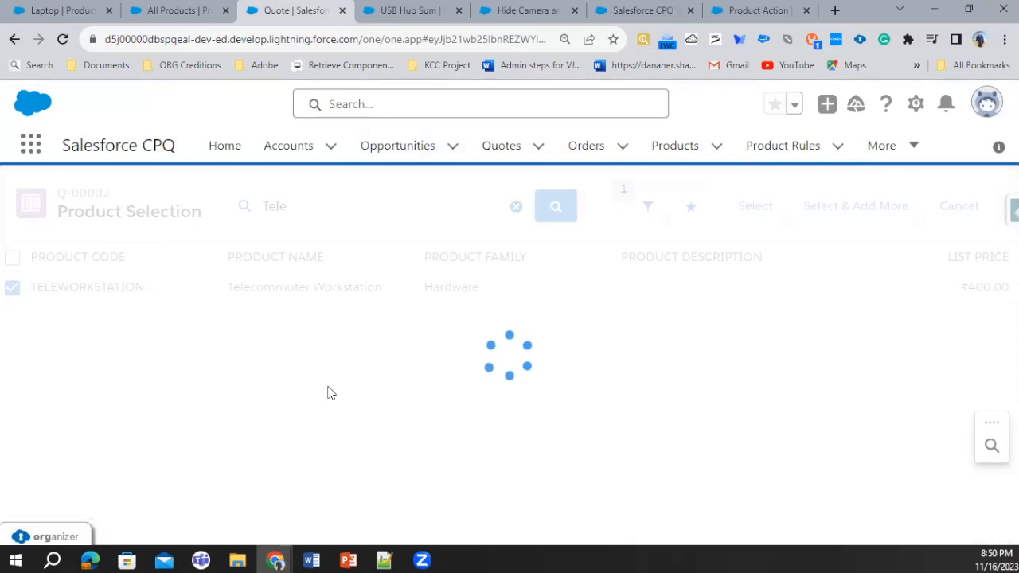
Select the 4 Port USB Hub among the bundle's system peripherals with quantity 3
scroll(171, 414, down, 3)
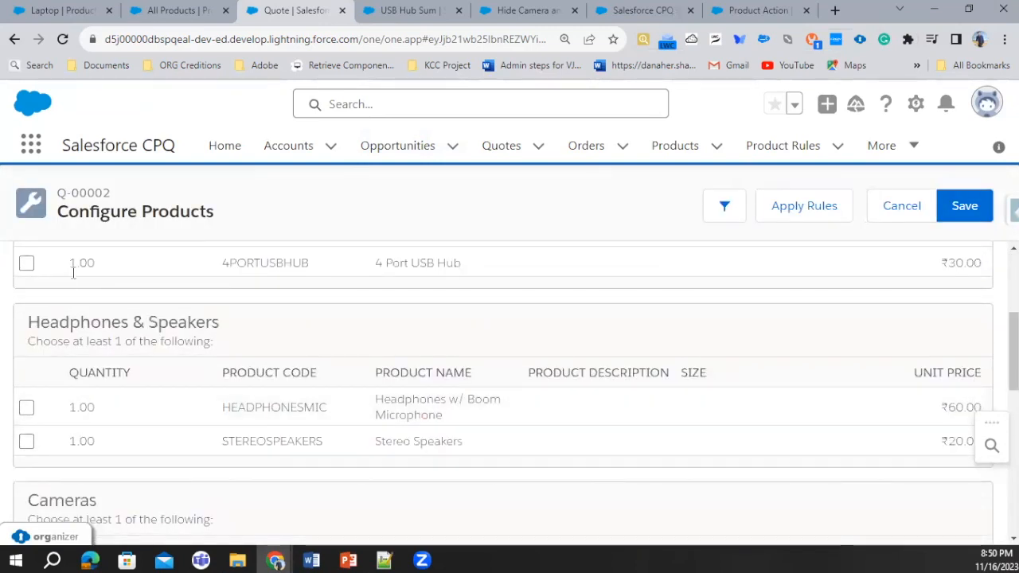
click(25, 264)
click(87, 273)
text(3)
click(183, 326)
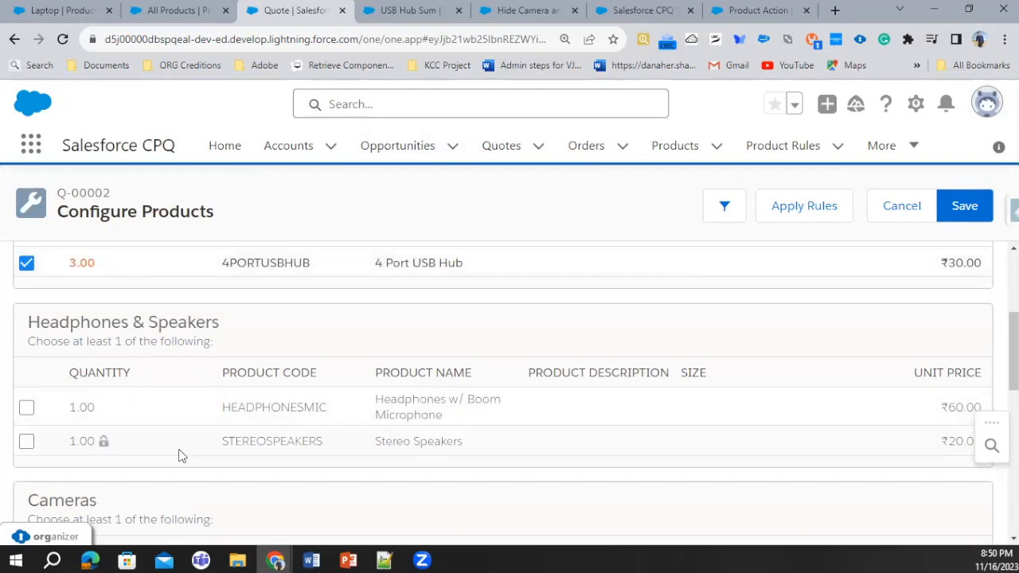
Select the USB Webcam among the cameras with quantity 5 and apply the rules to the configuration
scroll(175, 453, down, 3)
scroll(124, 453, down, 1)
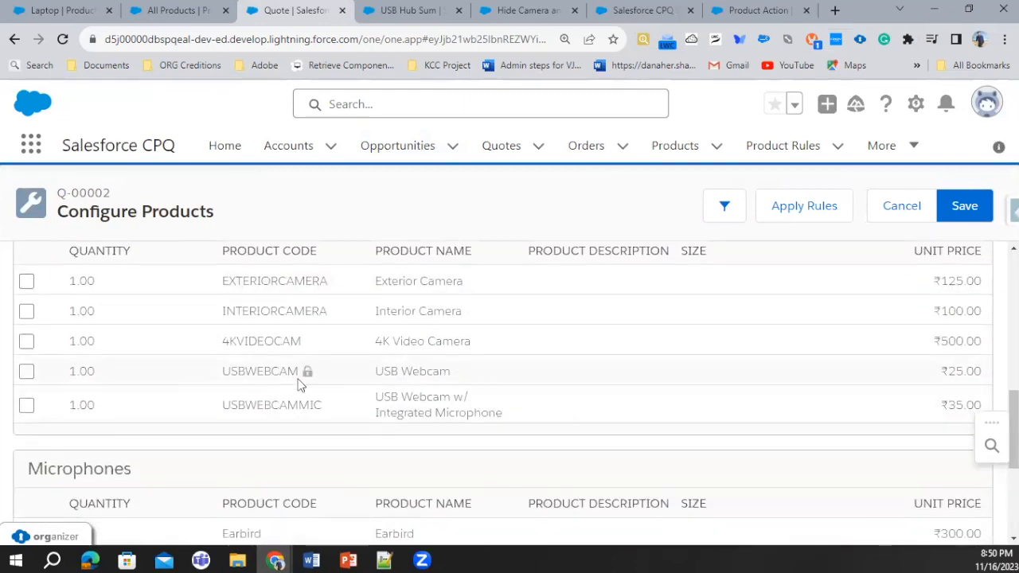
click(26, 371)
click(114, 370)
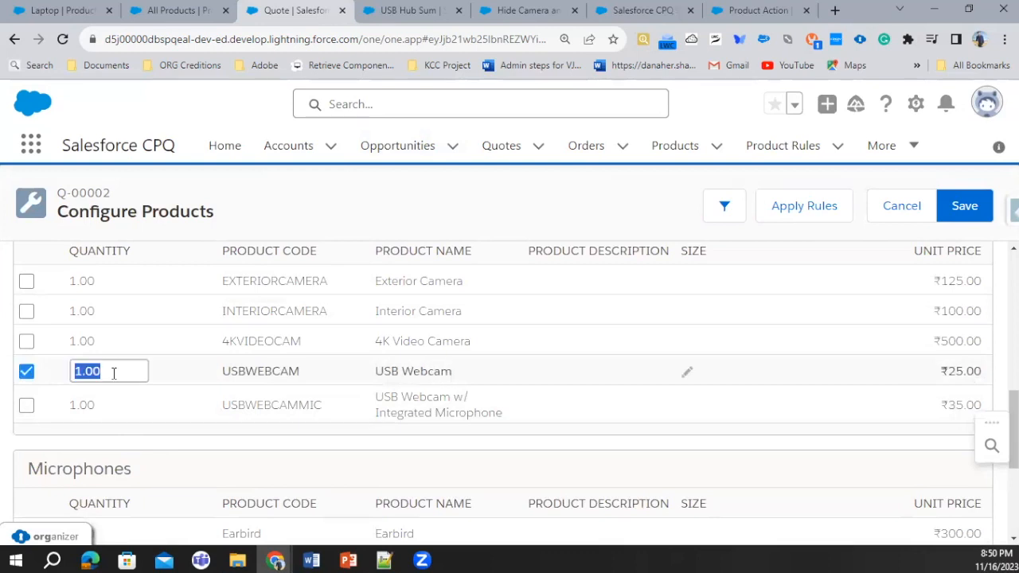
text(5)
click(786, 370)
click(792, 205)
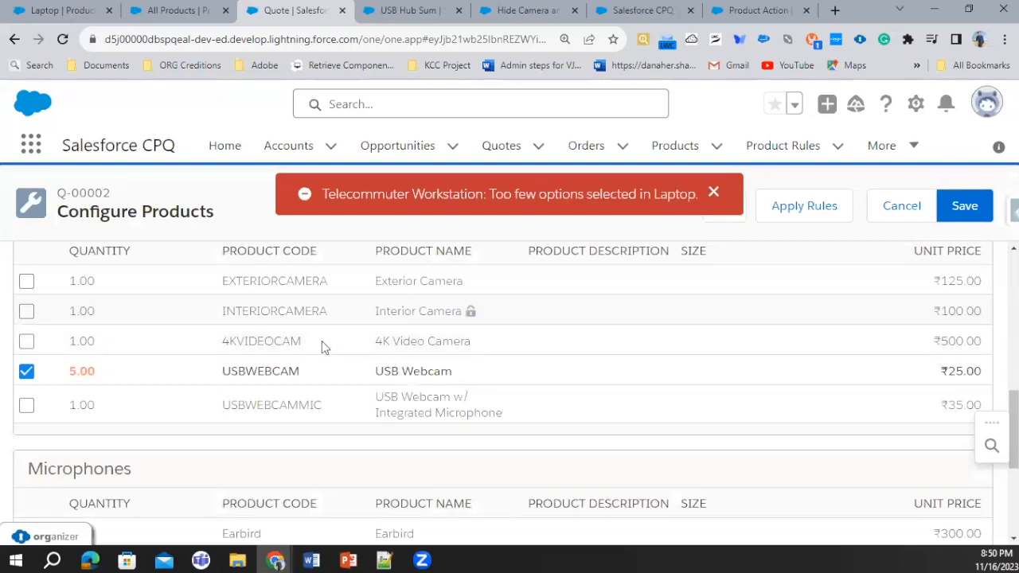
Add the 10kWh Battery as an option of the Laptop feature and reapply the rules
scroll(253, 408, down, 3)
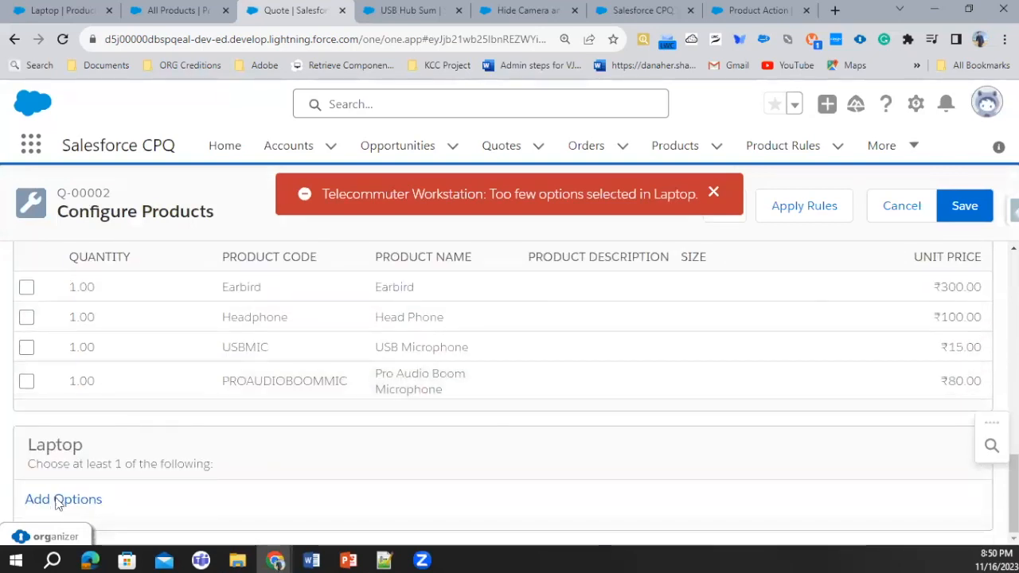
click(58, 500)
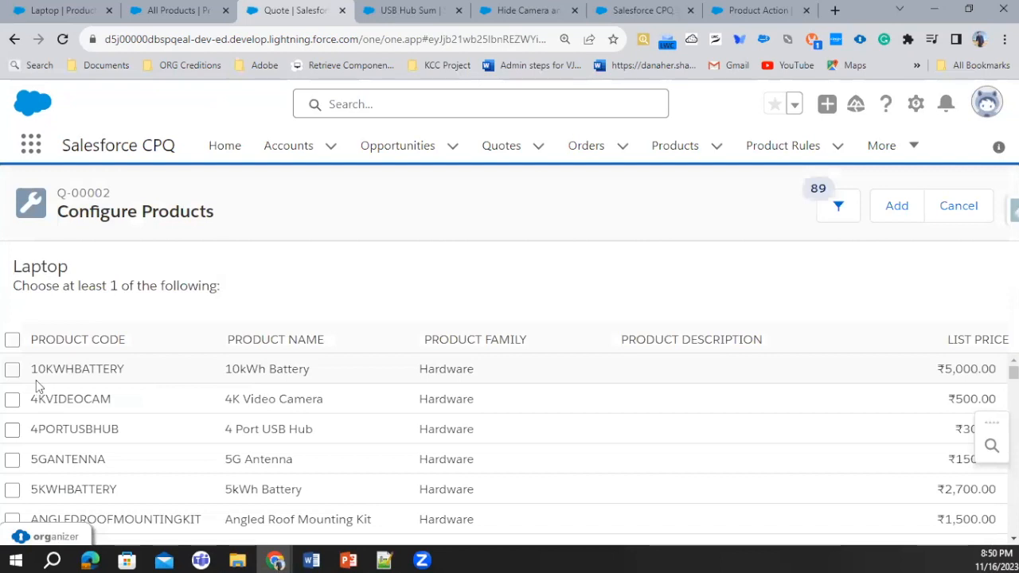
click(12, 369)
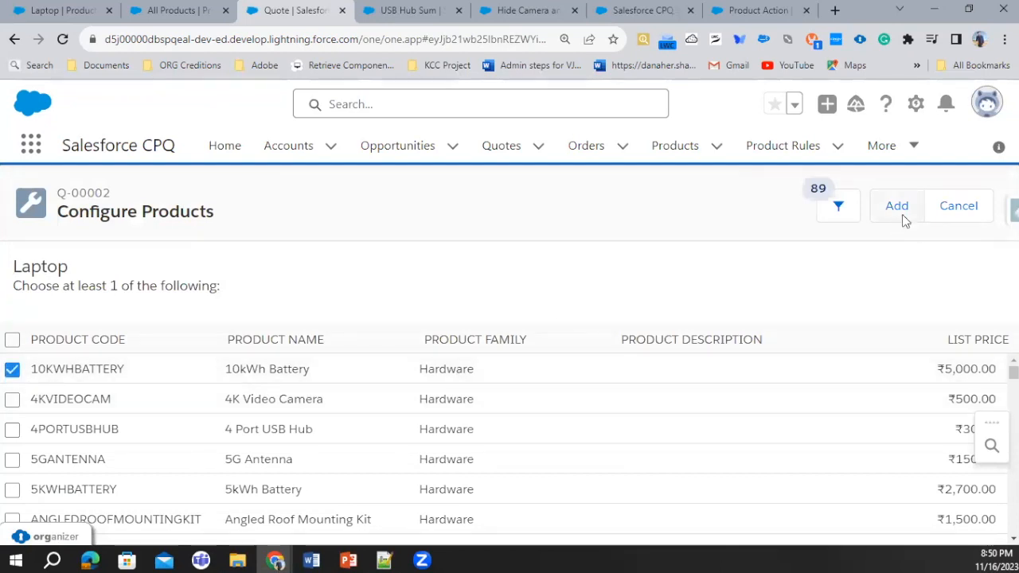
click(901, 214)
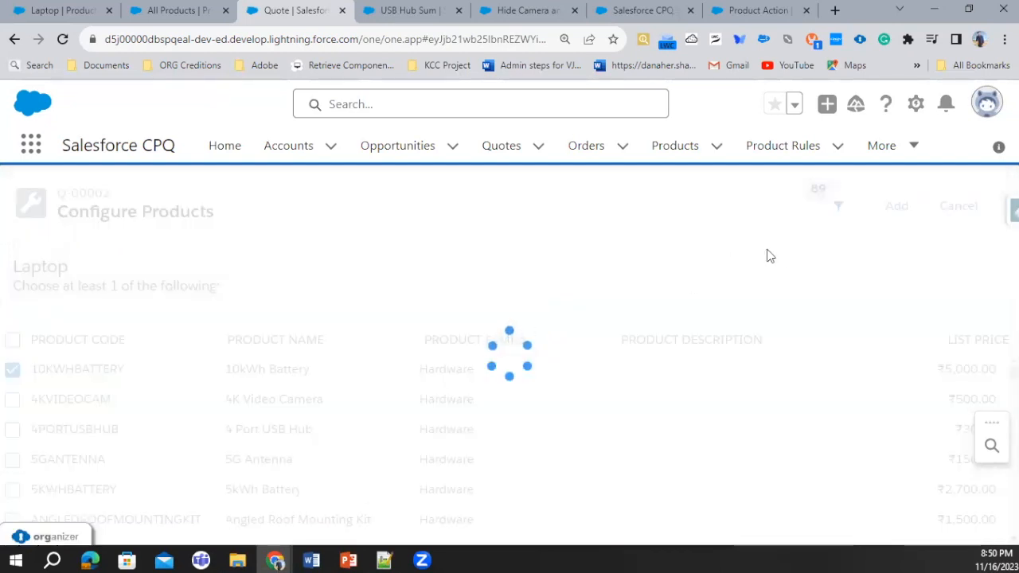
click(793, 208)
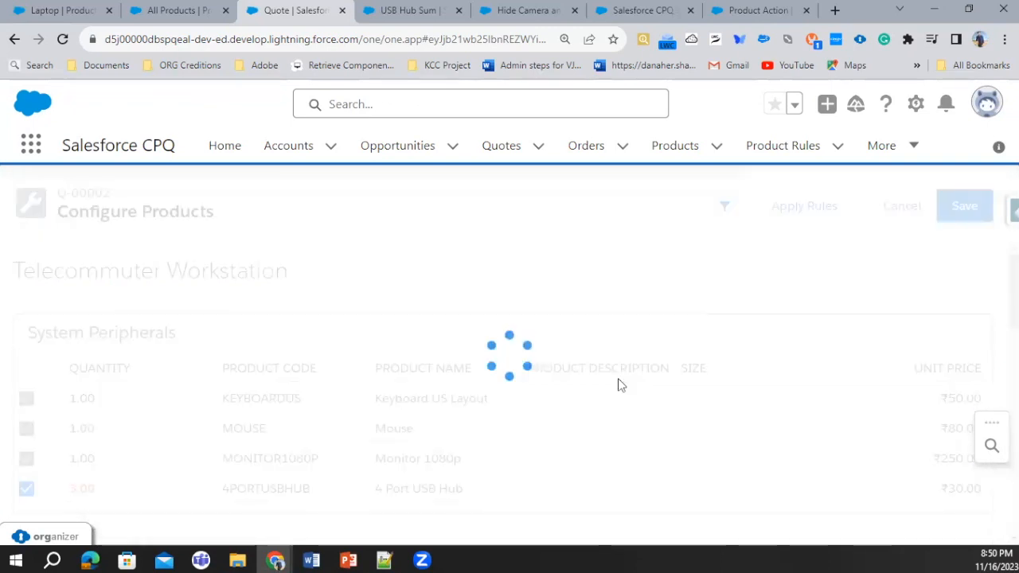
Set the 4 Port USB Hub's quantity to 1 and apply the product rules
scroll(260, 393, down, 2)
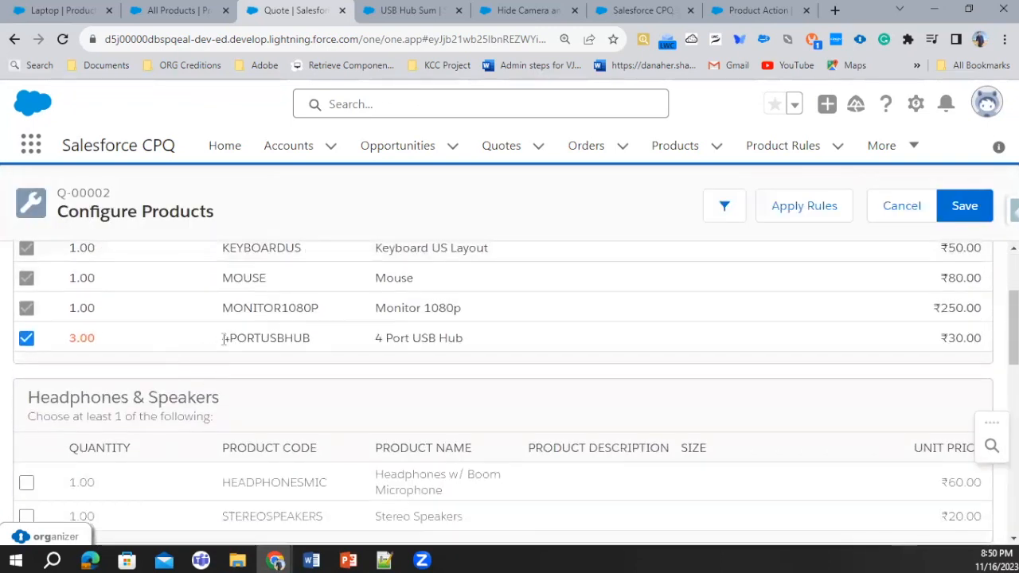
click(101, 338)
text(1)
click(289, 359)
click(794, 217)
Set the USB Webcam's quantity to 33, apply the product rules and check the system peripherals
scroll(236, 392, down, 4)
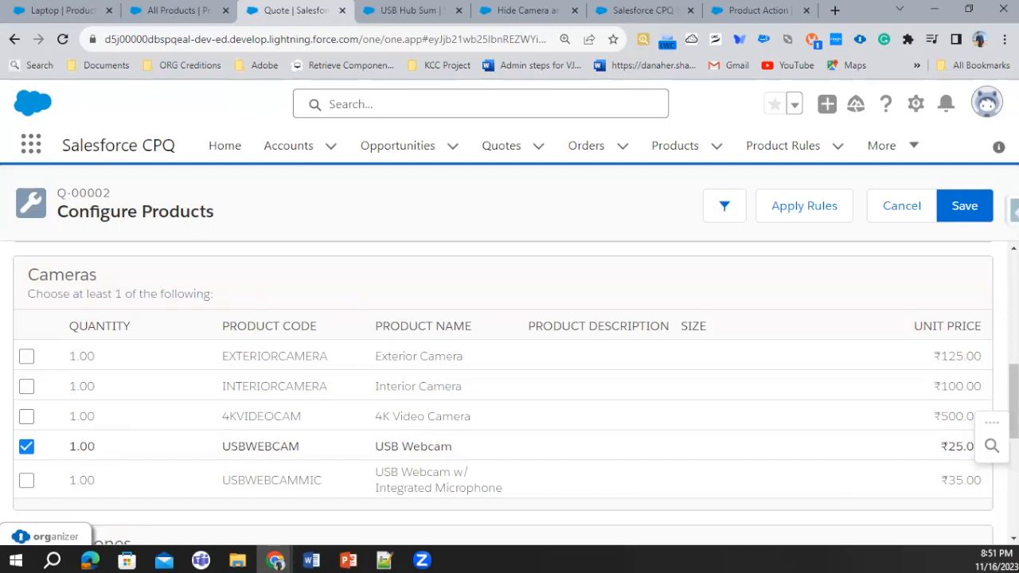
click(96, 446)
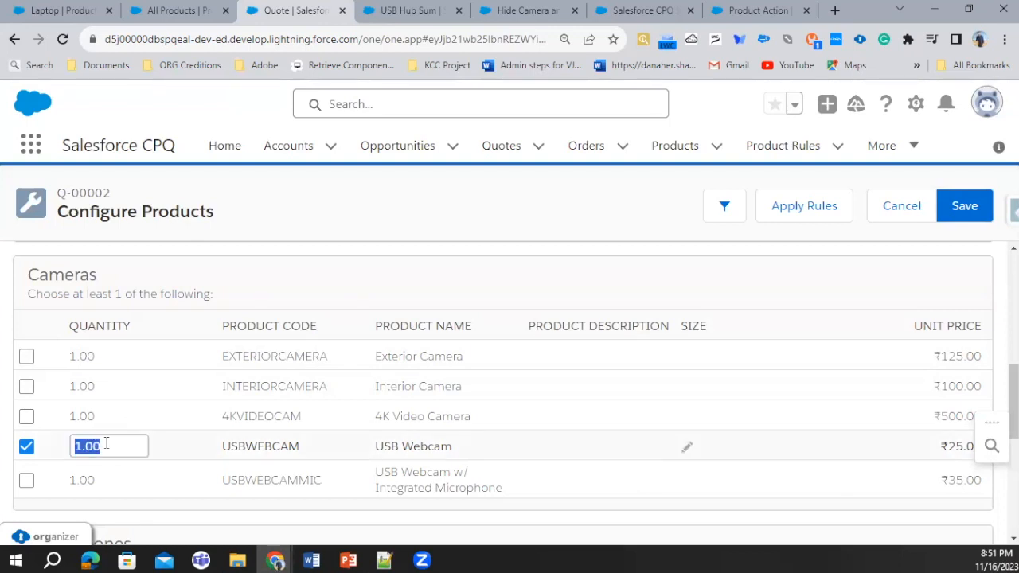
text(33)
click(200, 443)
click(824, 207)
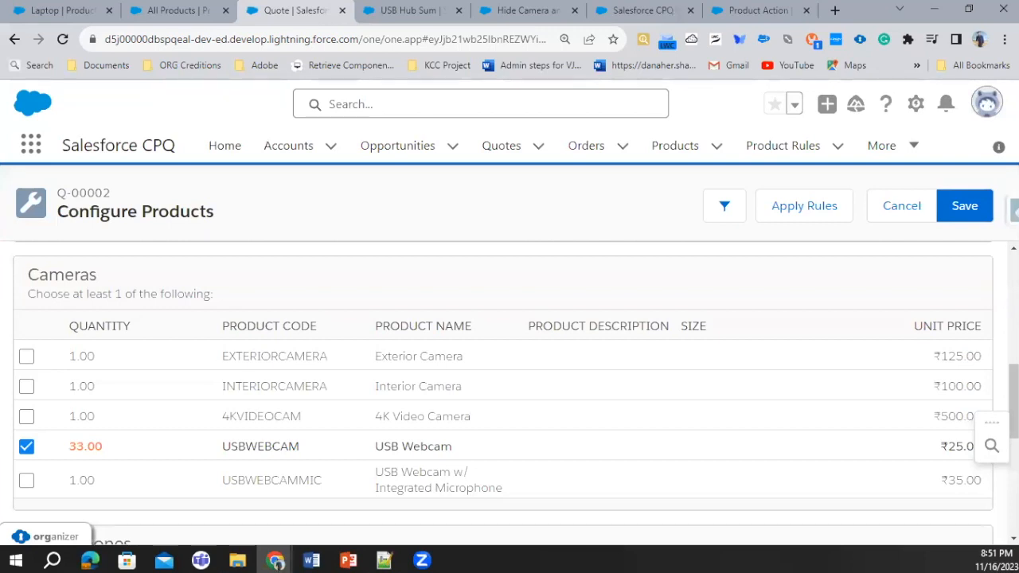
click(821, 207)
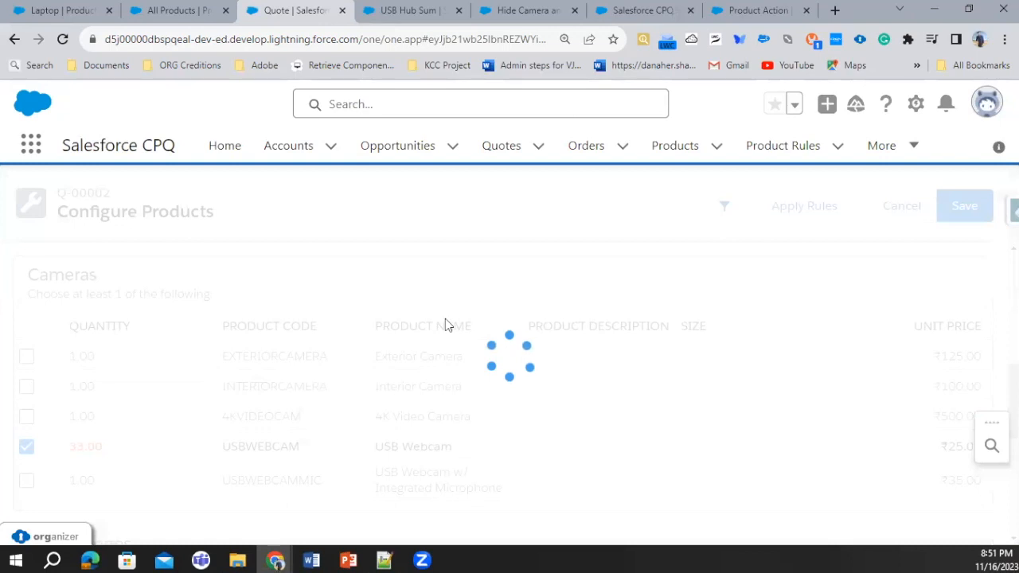
scroll(541, 323, up, 4)
scroll(566, 318, down, 3)
scroll(567, 318, up, 2)
scroll(568, 320, up, 3)
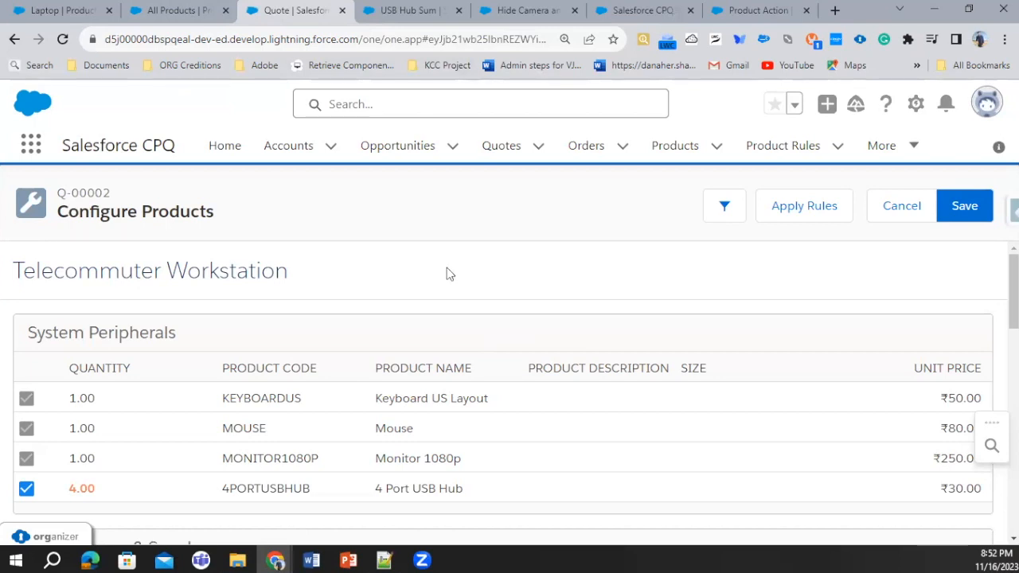
Go back to the summary variables and open the USB Sum variable to review its details
click(192, 13)
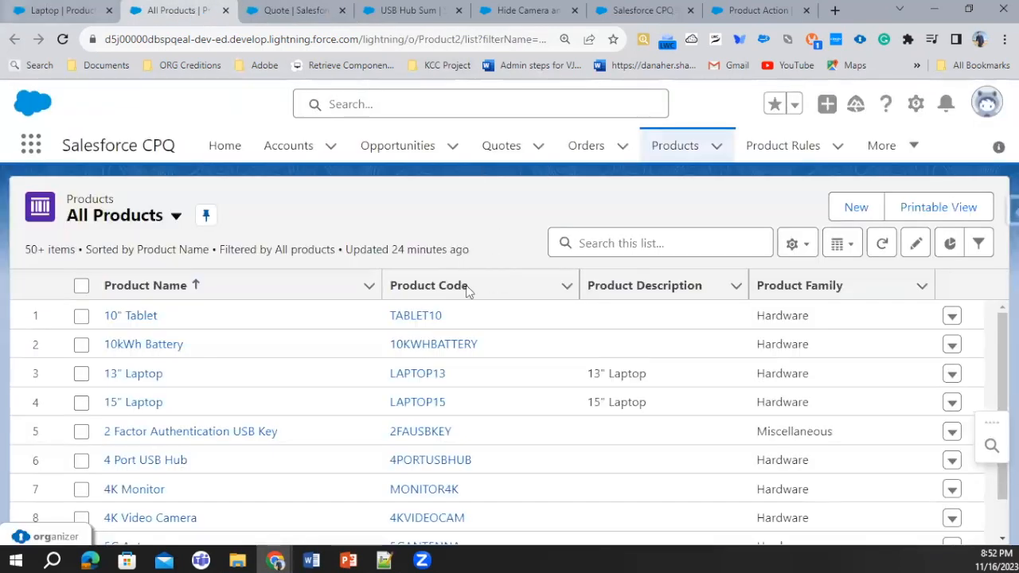
key(ctrl+shift+Tab)
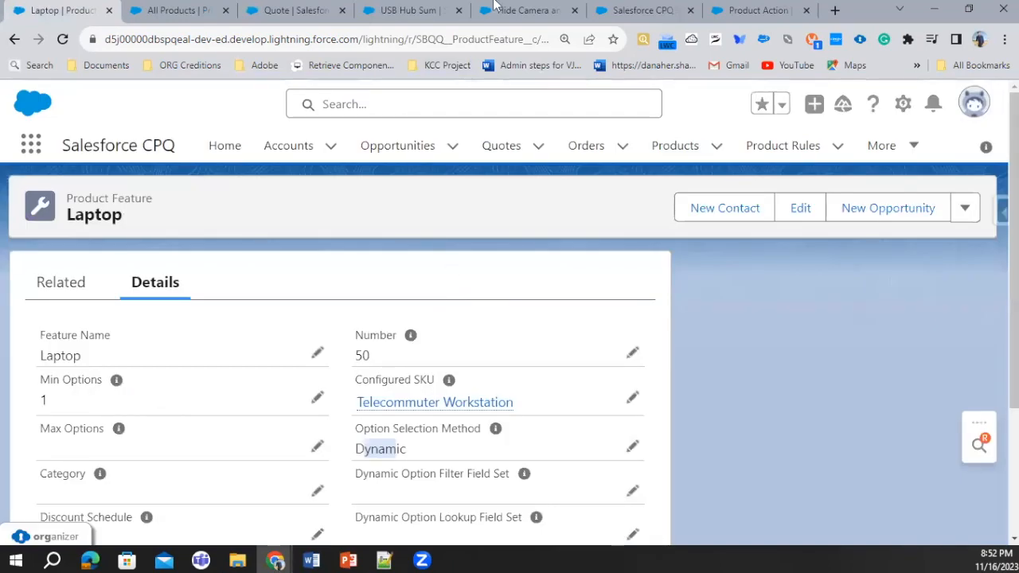
click(526, 10)
key(ctrl+Tab)
key(ctrl+shift+Tab)
click(406, 11)
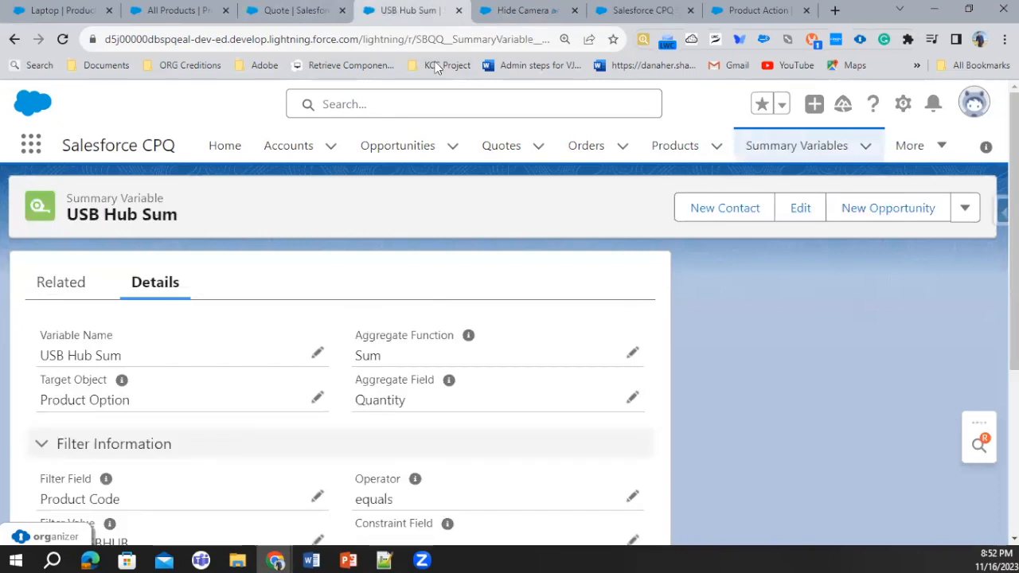
click(798, 148)
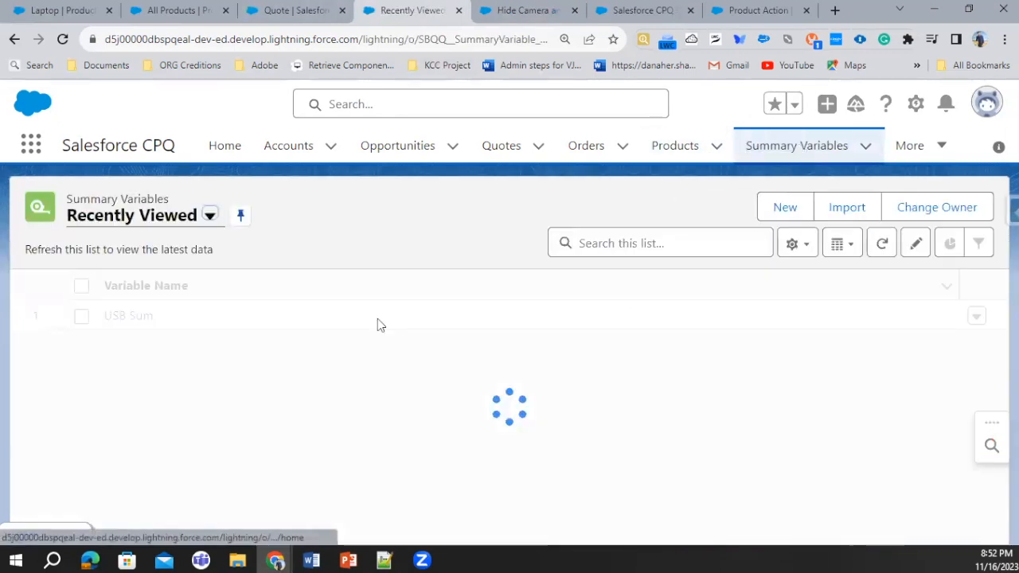
click(195, 361)
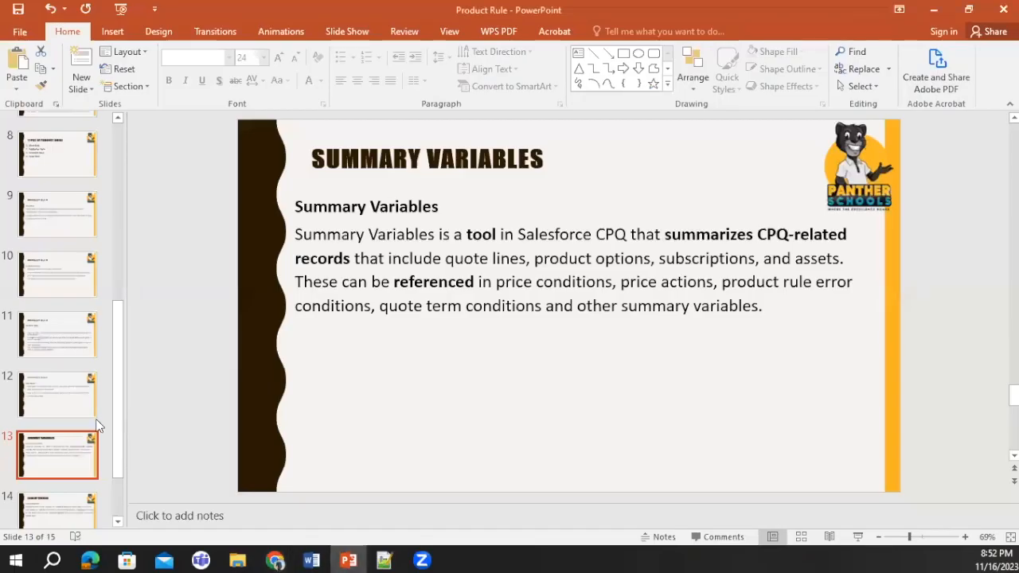
Switch to the Product Rule presentation in PowerPoint, show the Lookup Queries slide and look through the slide overview
scroll(88, 428, down, 2)
click(57, 439)
scroll(71, 312, up, 2)
scroll(70, 309, up, 5)
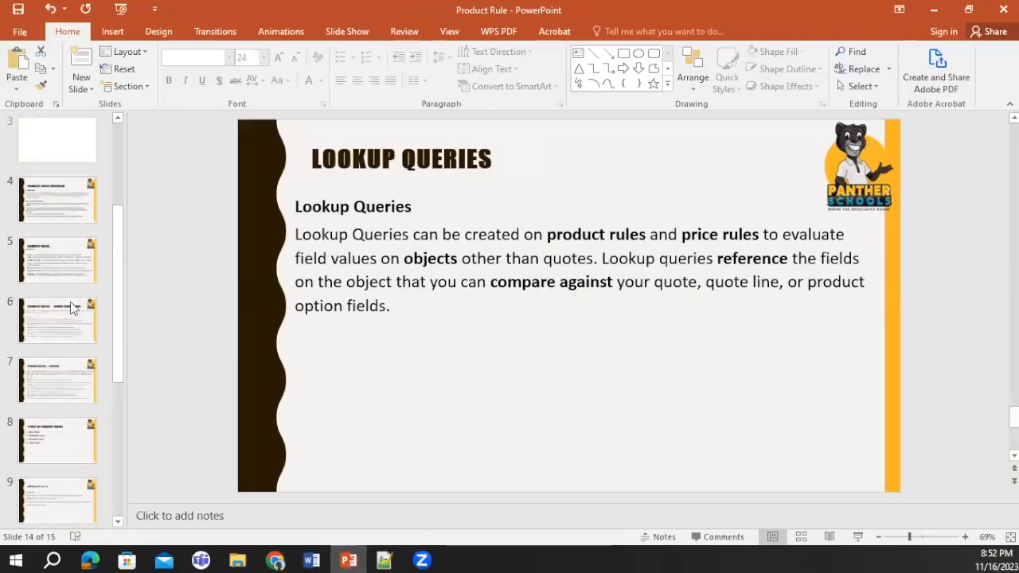
scroll(70, 207, up, 1)
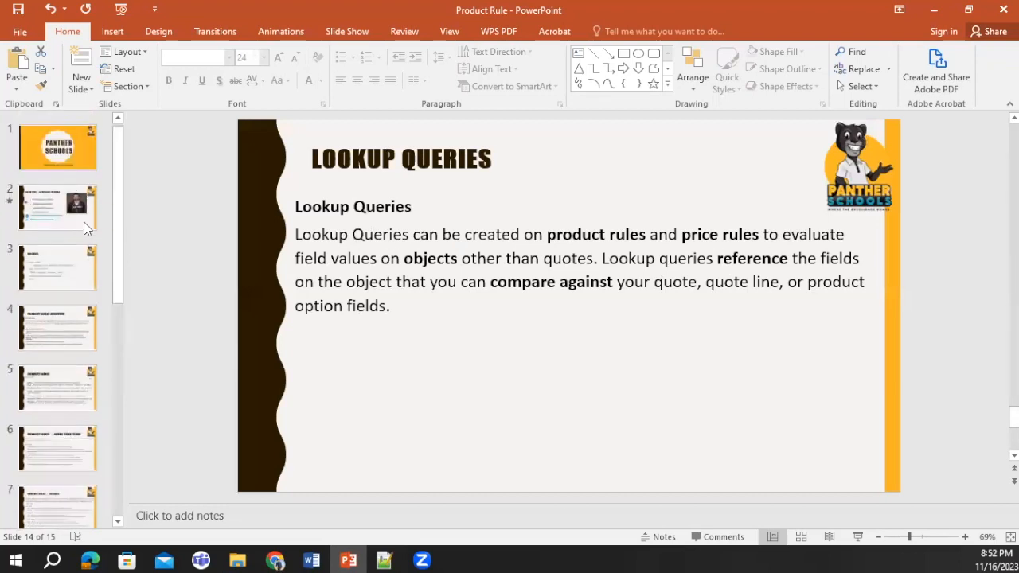
mouse_move(423, 559)
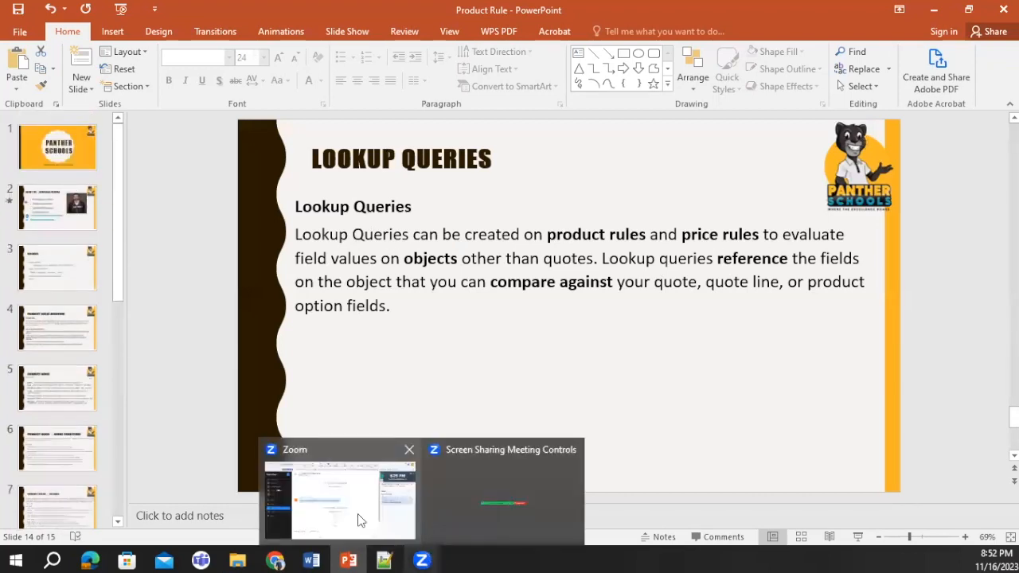
click(358, 520)
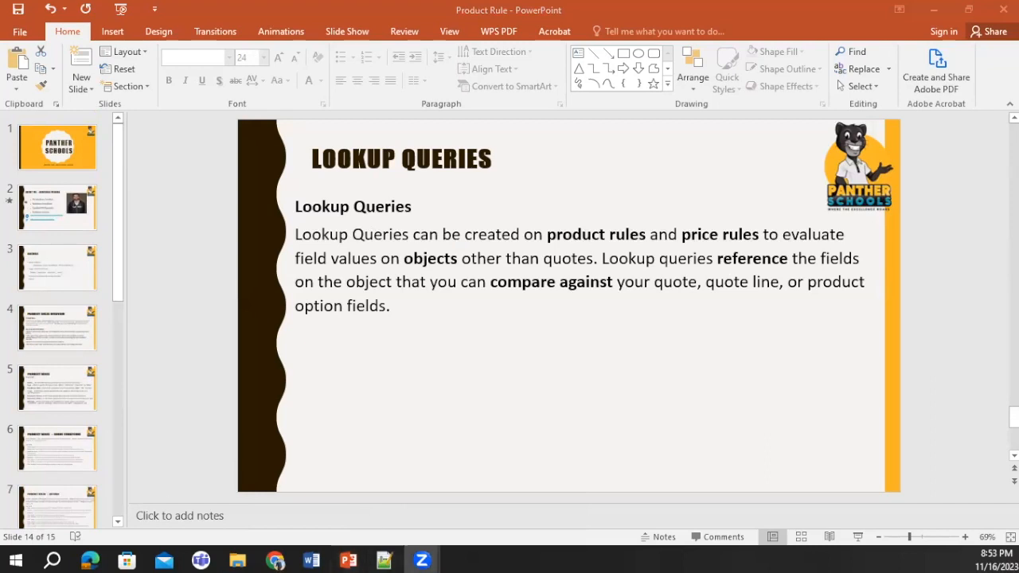
scroll(61, 411, down, 7)
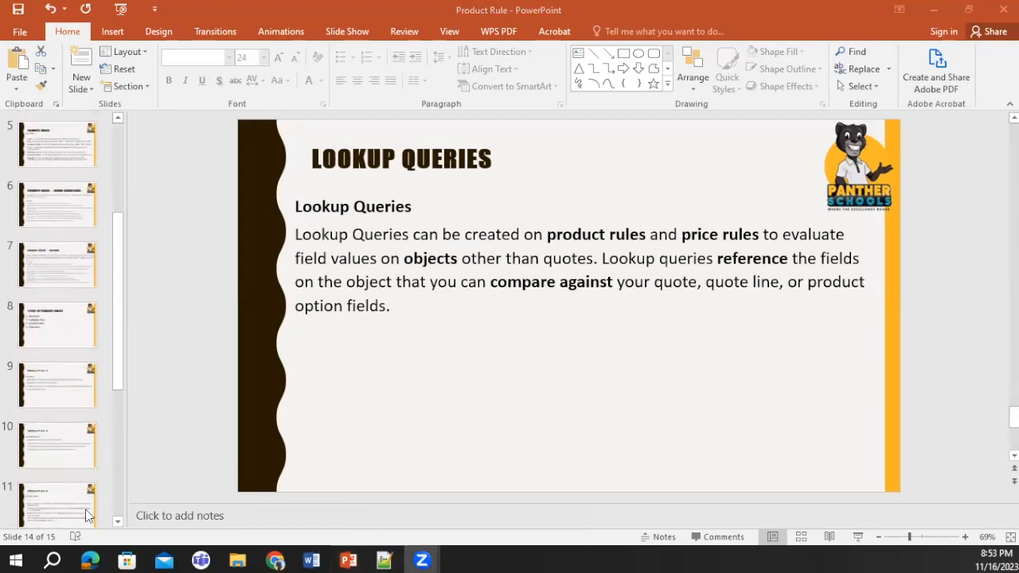
scroll(78, 484, down, 2)
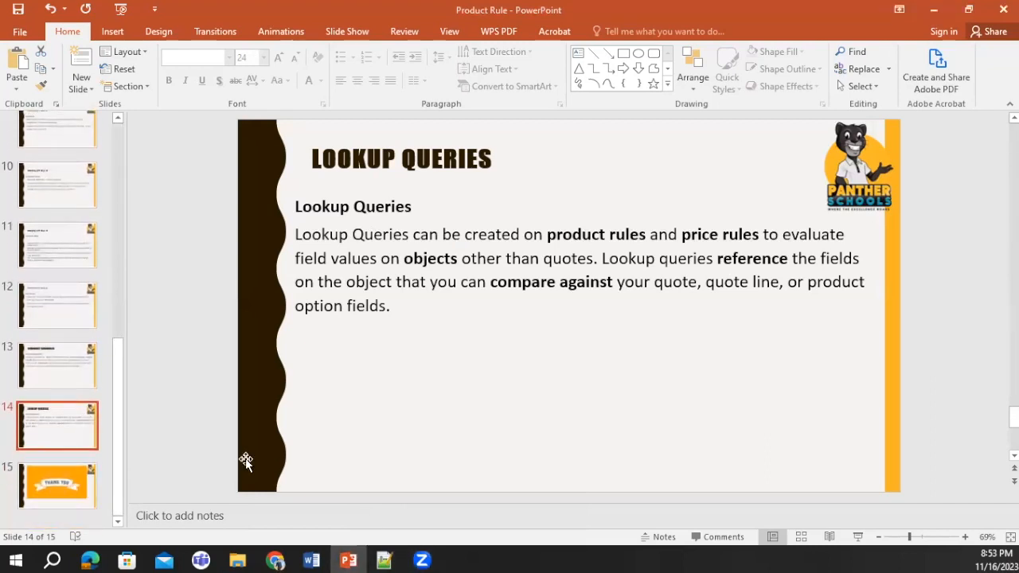
mouse_move(462, 507)
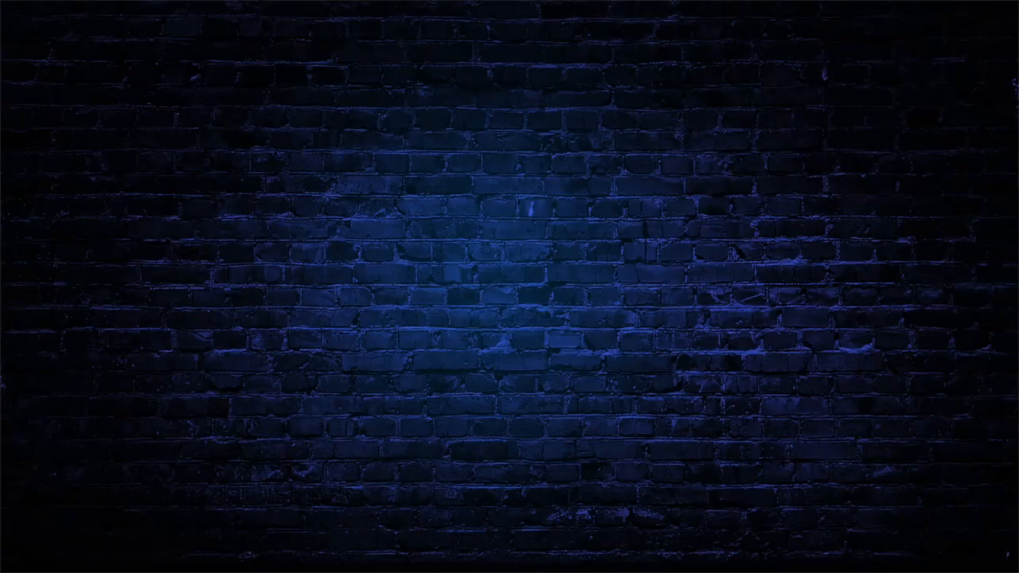